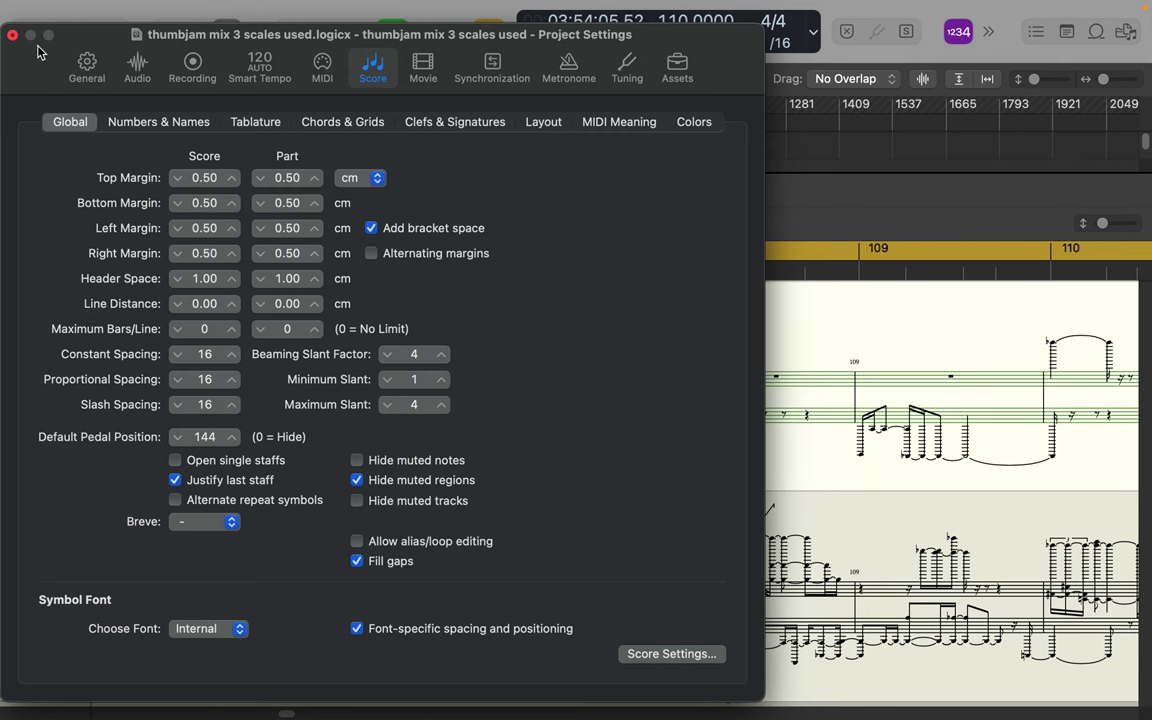
- Close the project's score settings and open the Staff Styles window
{"action": "left_click", "coordinate": [12, 36]}
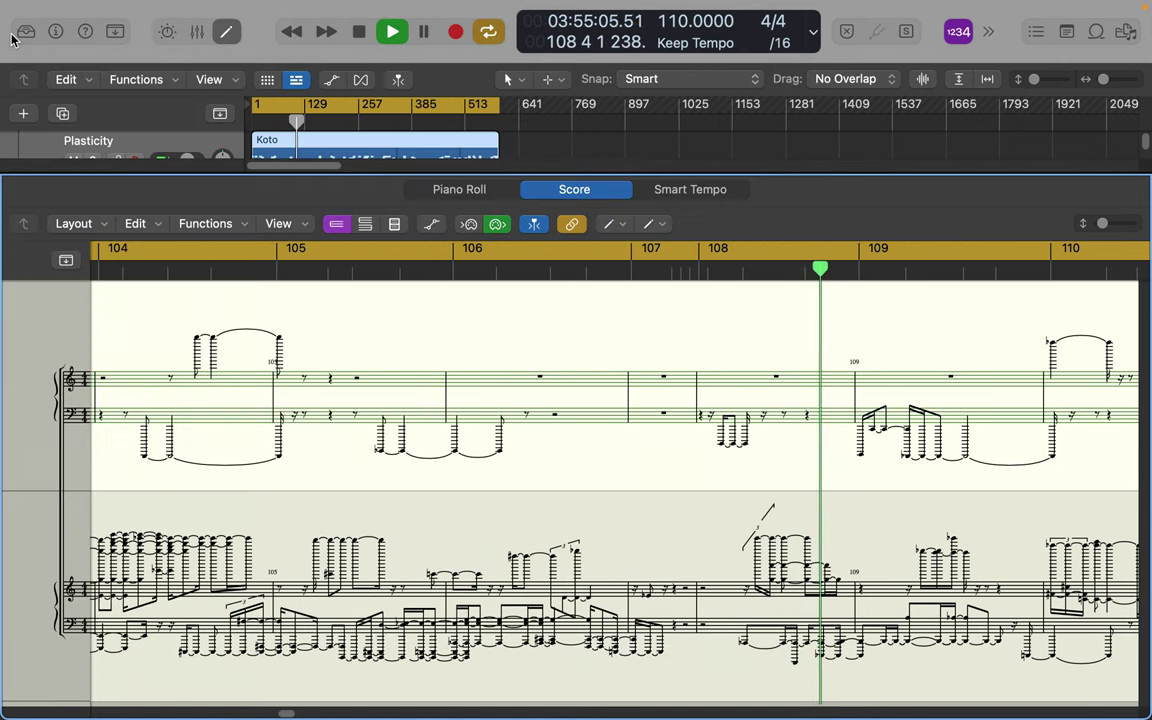
{"action": "left_click", "coordinate": [92, 227]}
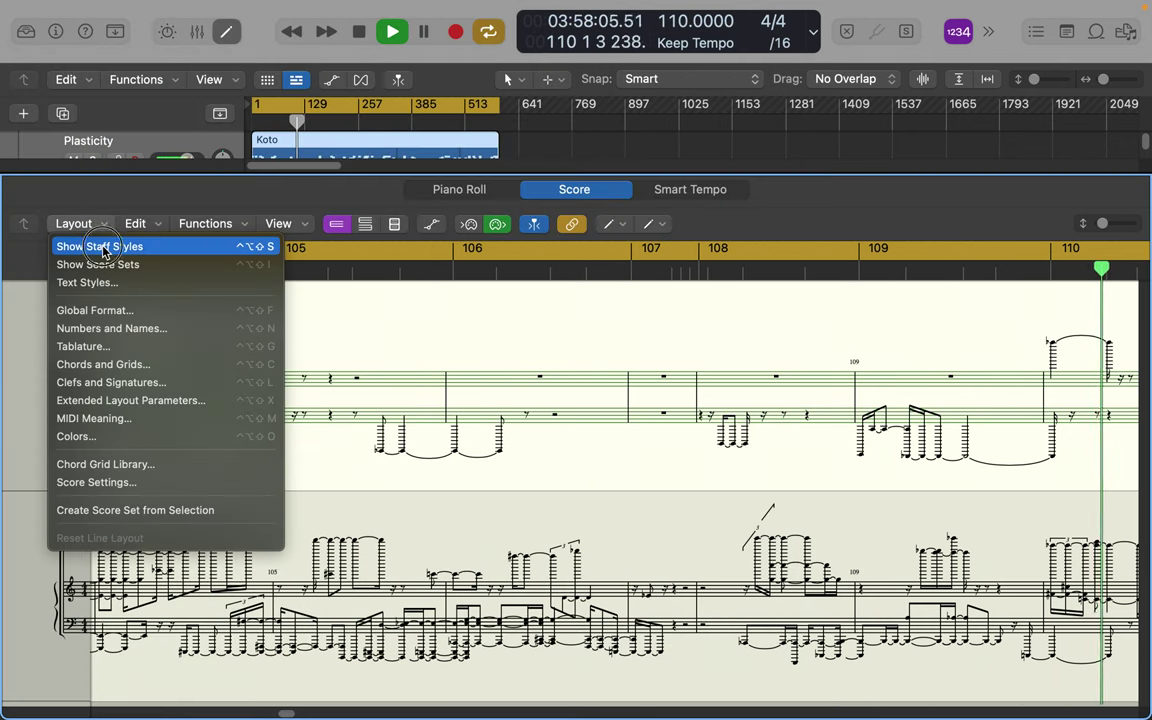
{"action": "left_click", "coordinate": [103, 247]}
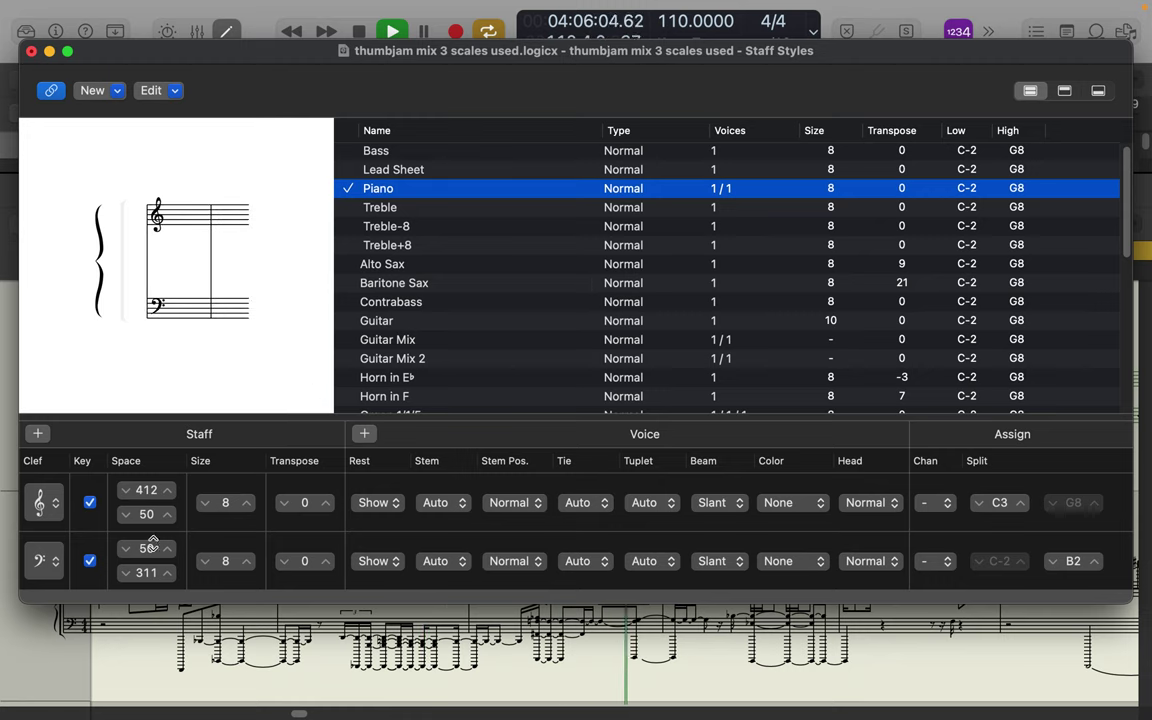
- In the Piano staff style, keep the treble voice's tuplet setting on Auto and set its color to red
{"action": "left_click", "coordinate": [670, 503]}
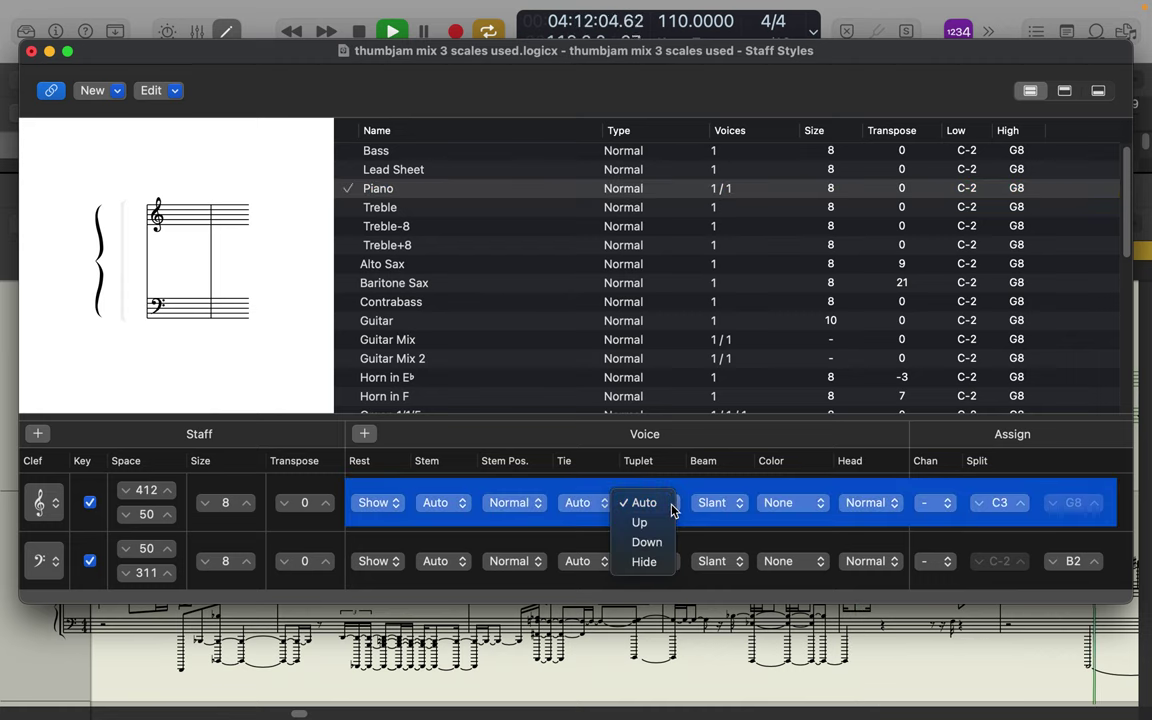
{"action": "left_click", "coordinate": [673, 507]}
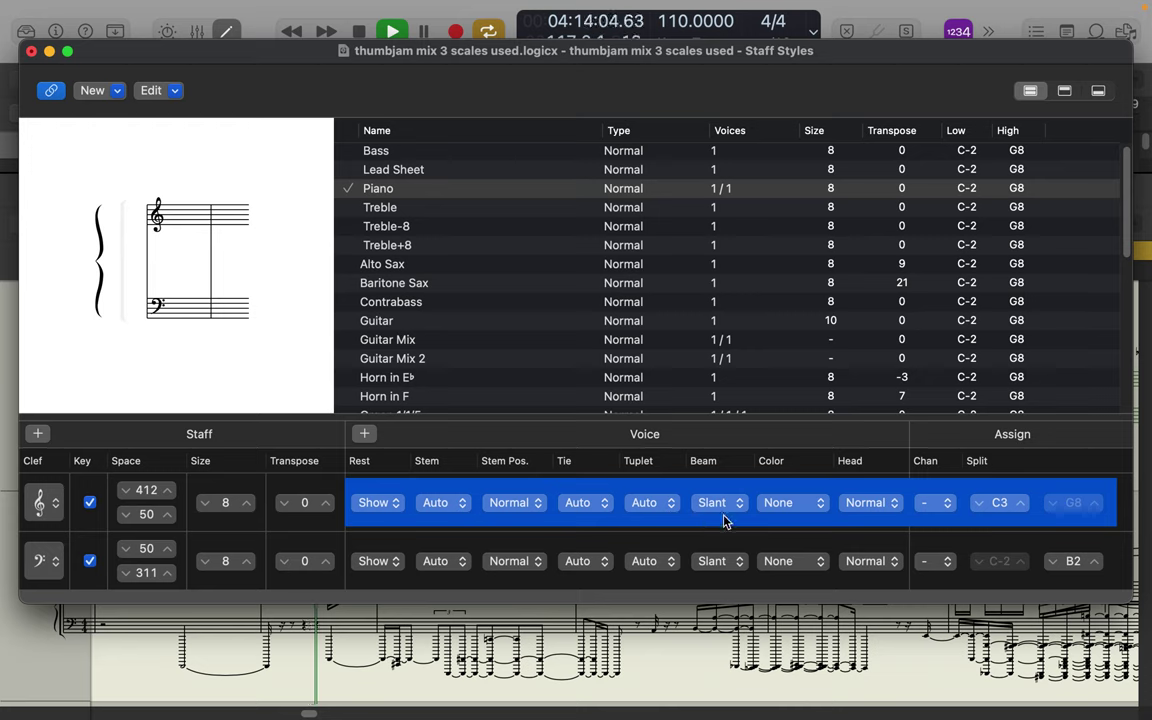
{"action": "left_click", "coordinate": [820, 506]}
{"action": "left_click", "coordinate": [816, 563]}
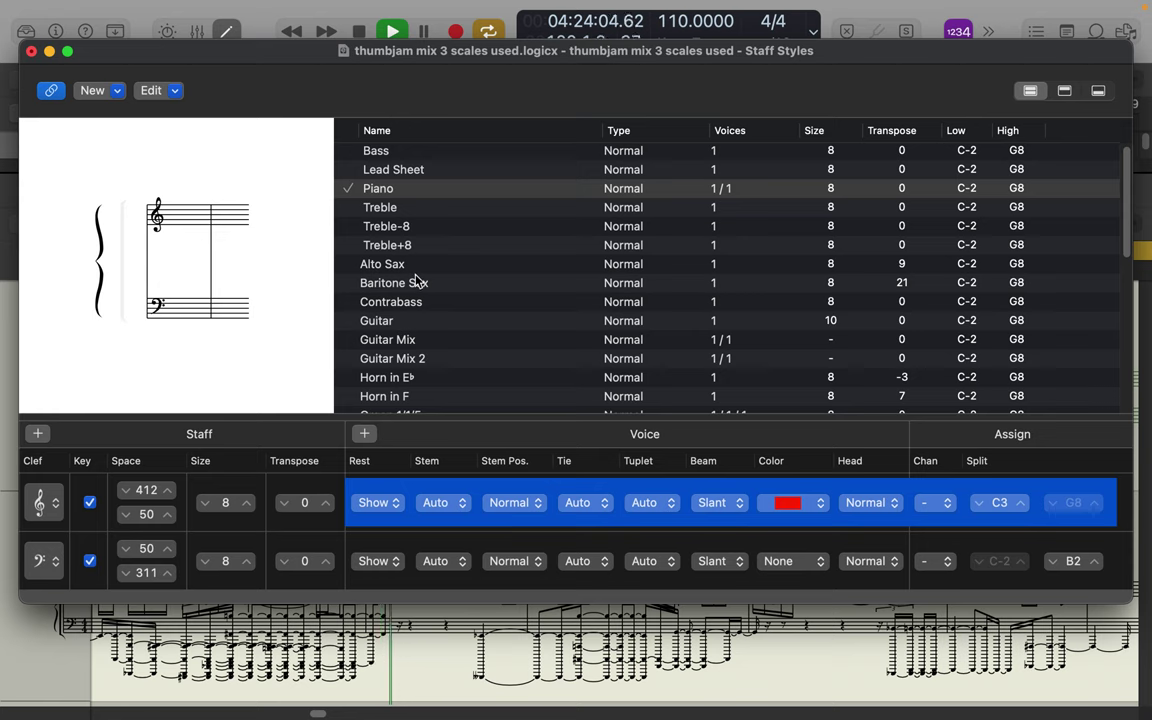
- Look through the list of staff styles and the available editing and creation commands, and close Staff Styles
{"action": "scroll", "coordinate": [413, 276], "scroll_direction": "down", "scroll_amount": 10}
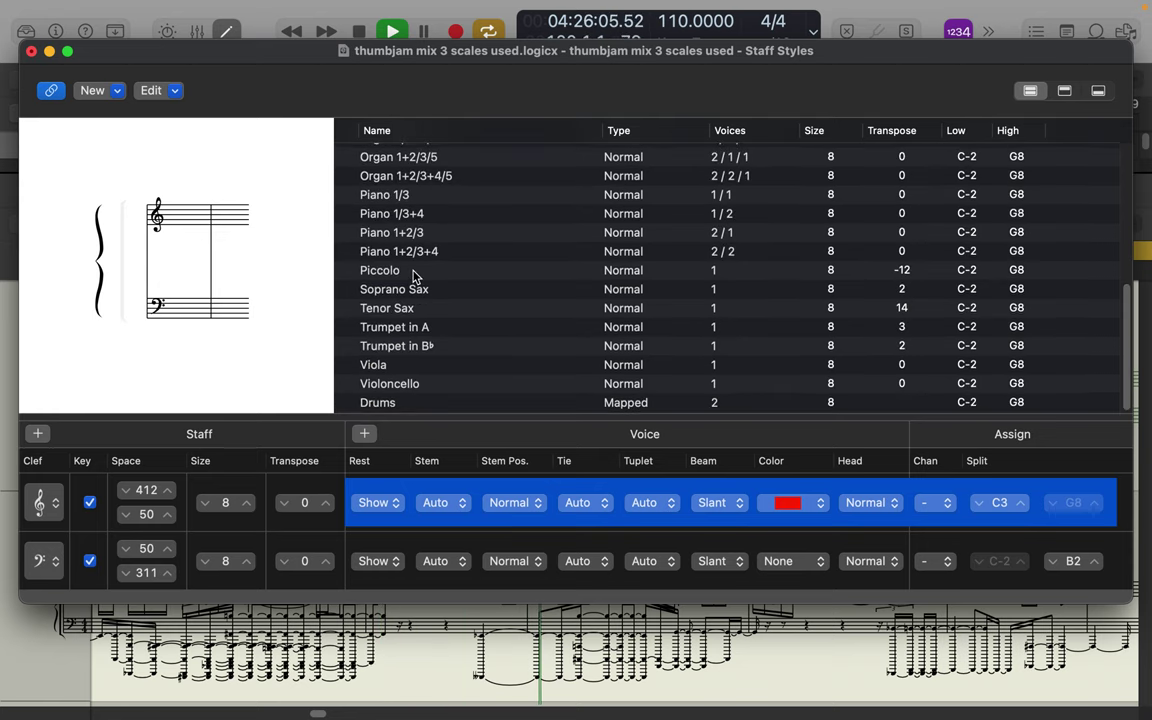
{"action": "scroll", "coordinate": [413, 278], "scroll_direction": "up", "scroll_amount": 10}
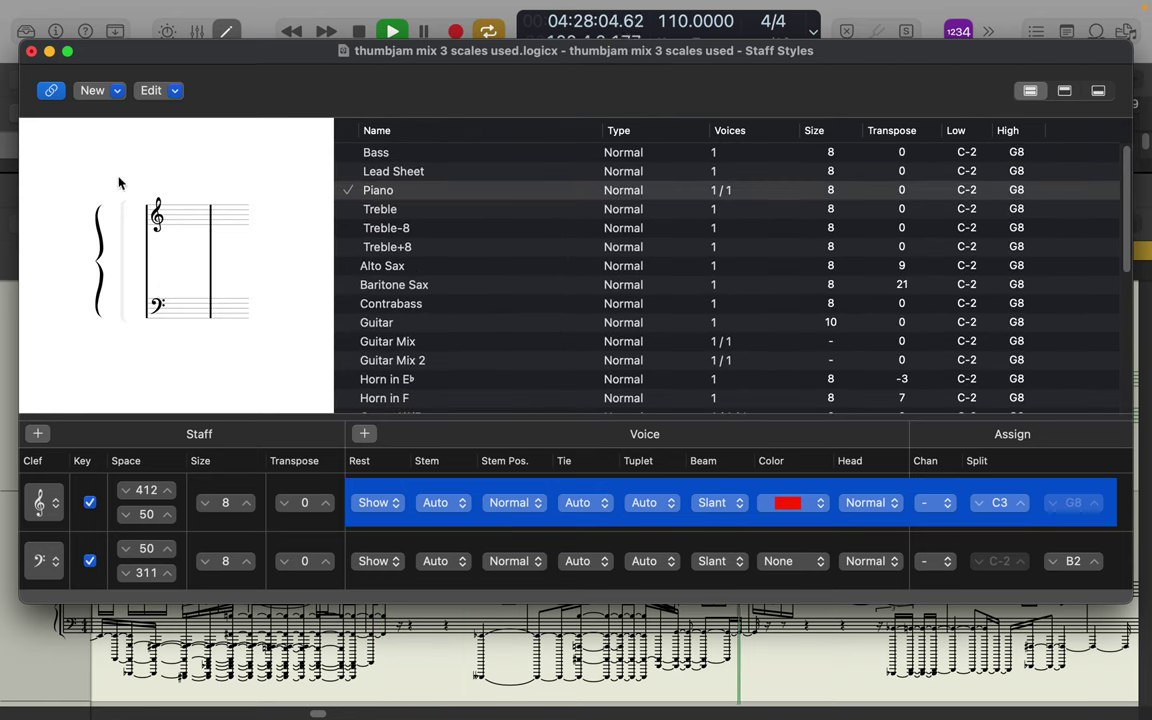
{"action": "left_click", "coordinate": [175, 91]}
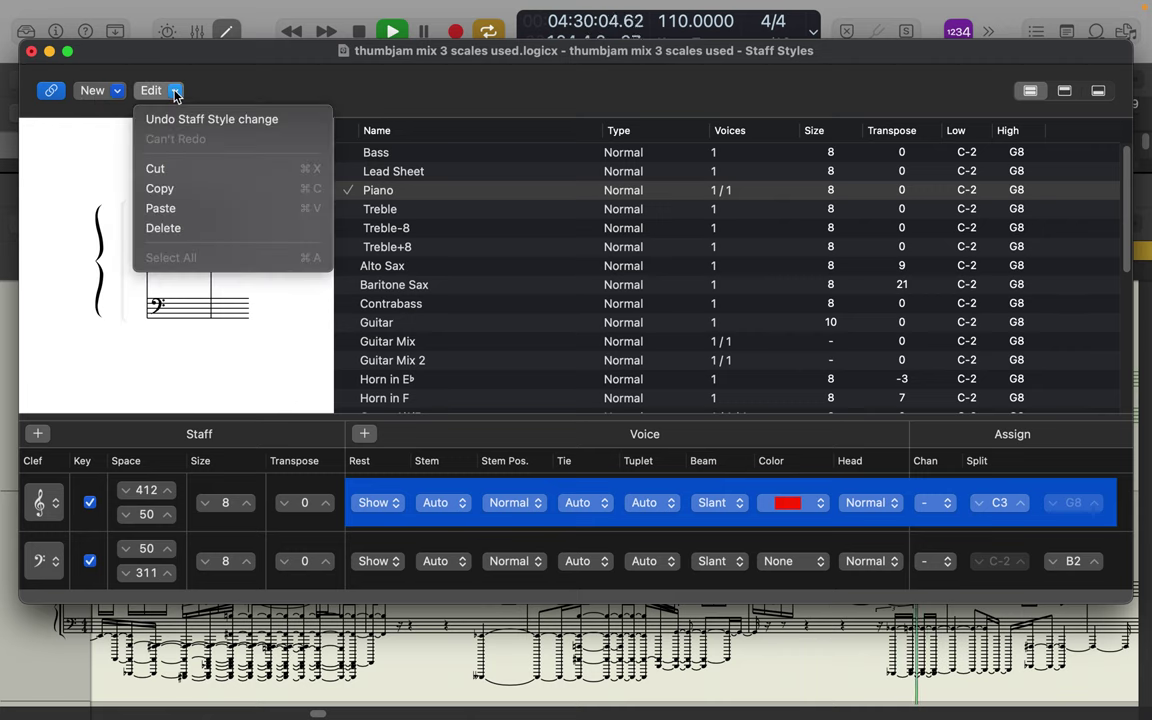
{"action": "left_click", "coordinate": [118, 93]}
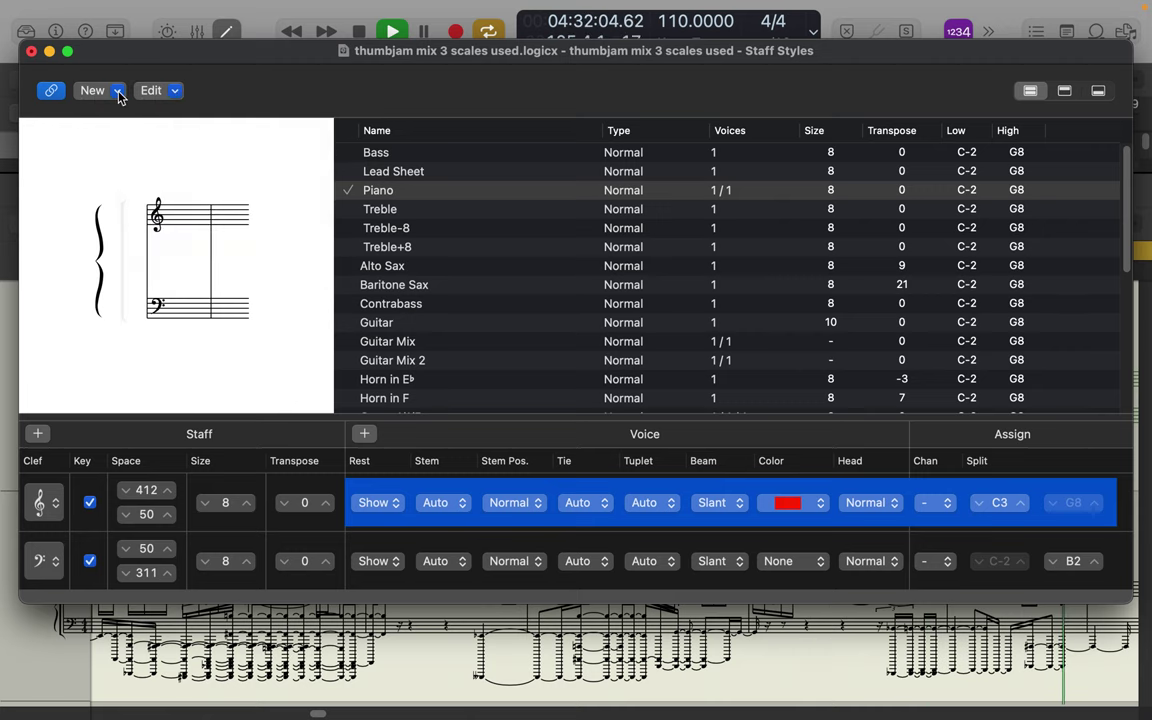
{"action": "left_click", "coordinate": [118, 93]}
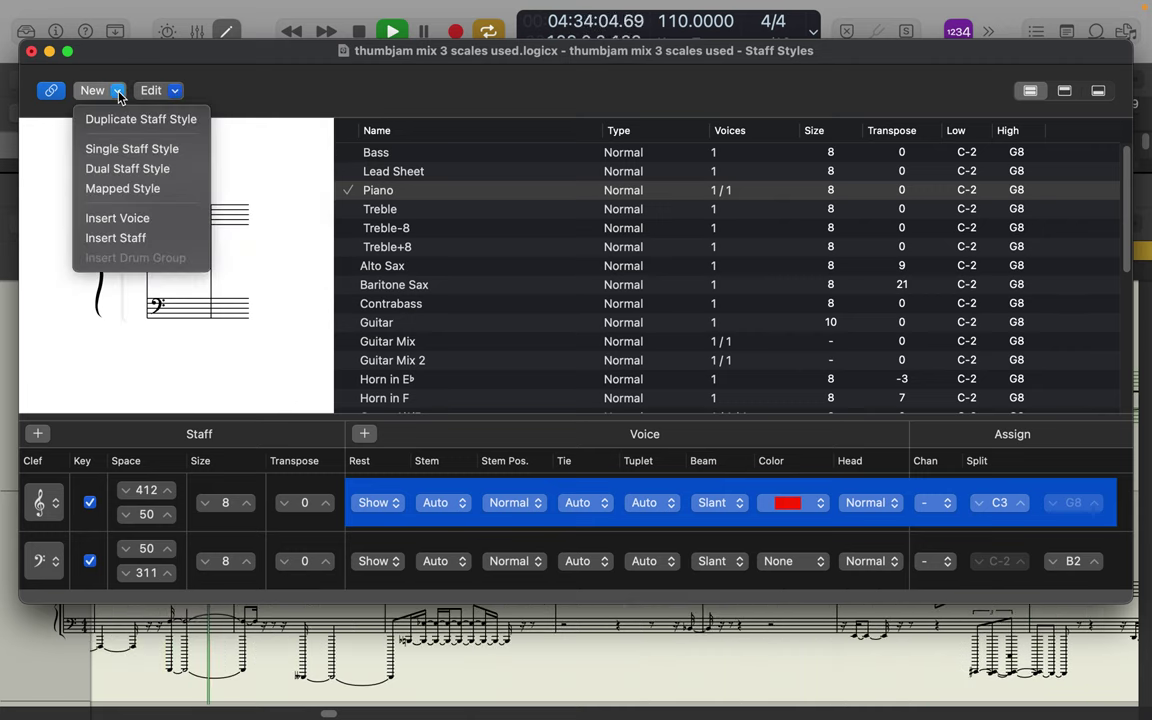
{"action": "left_click", "coordinate": [31, 55]}
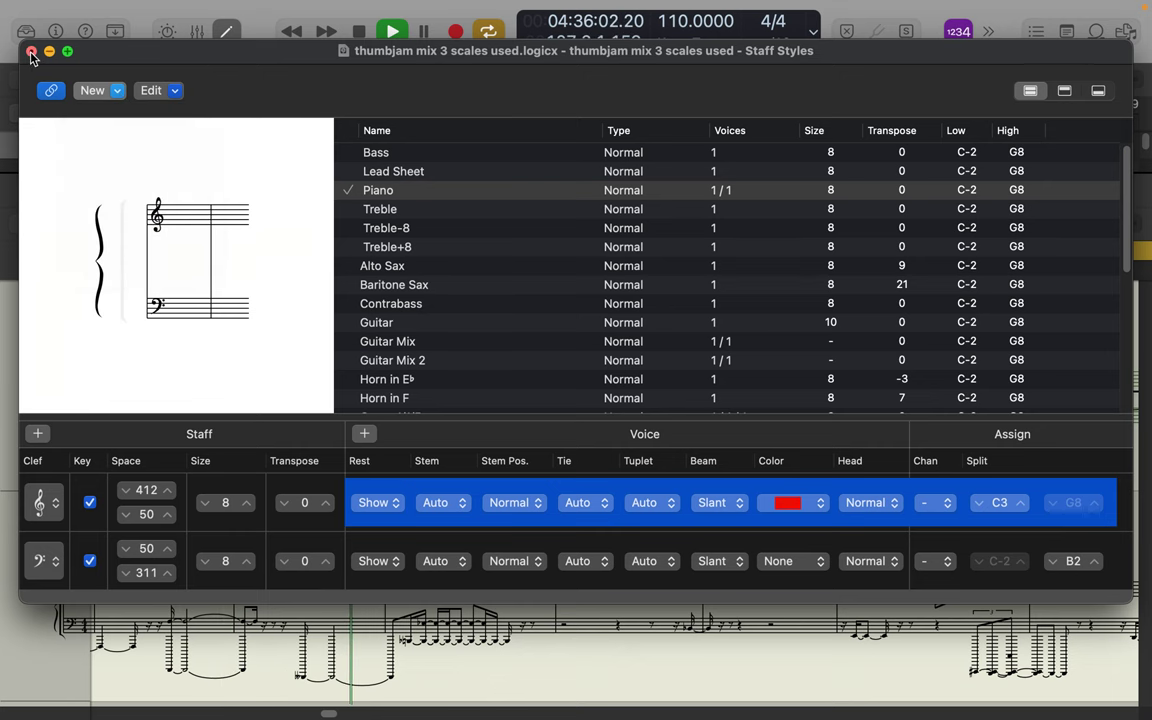
{"action": "left_click", "coordinate": [31, 55]}
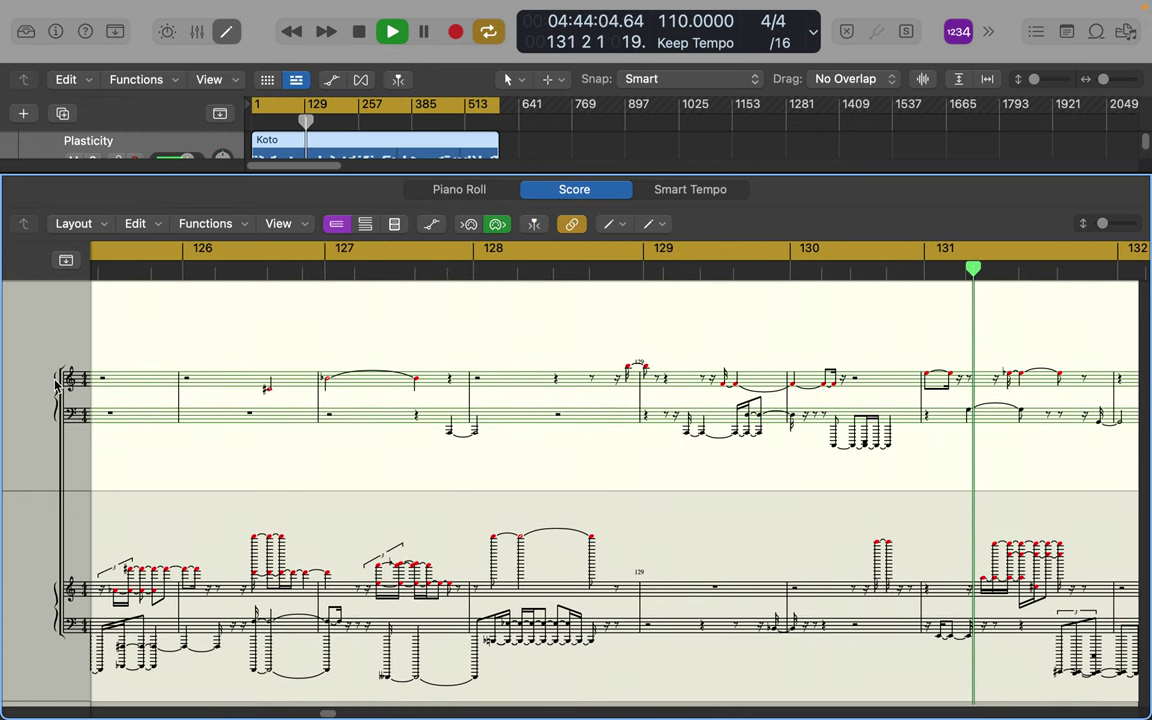
- Show and hide the global tracks above the score, and turn on Catch Playhead for the score
{"action": "left_click", "coordinate": [66, 262]}
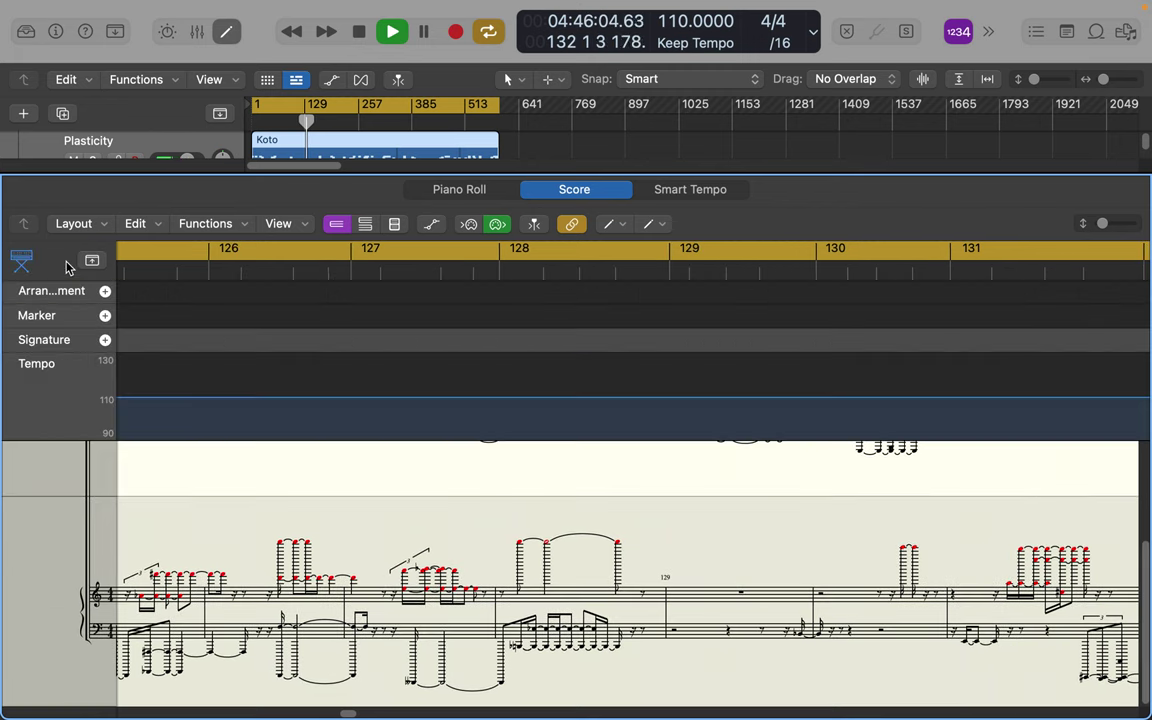
{"action": "left_click", "coordinate": [92, 262]}
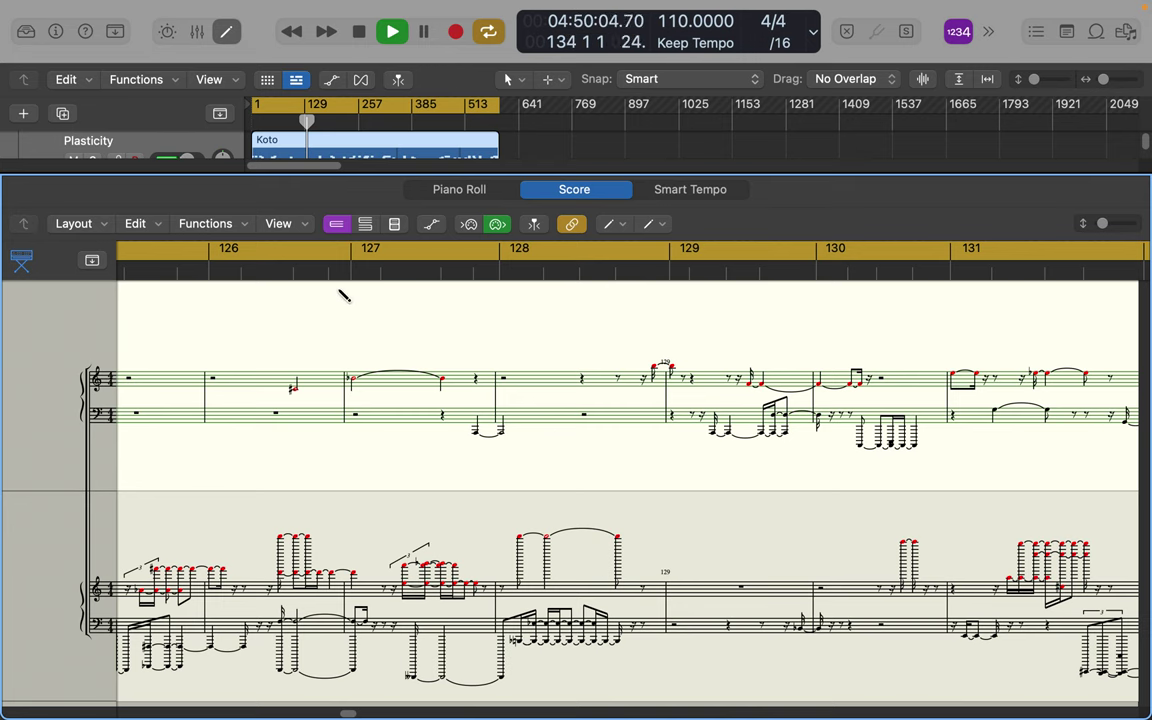
{"action": "left_click", "coordinate": [537, 221]}
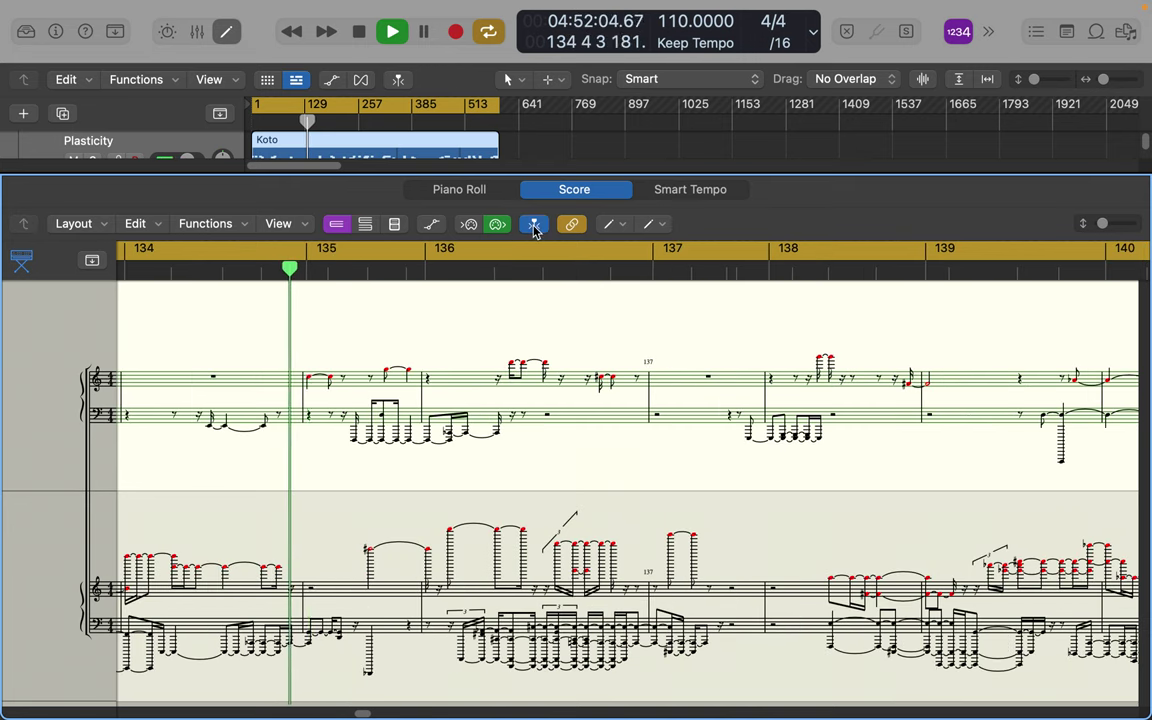
- View the Smart Tempo editor for the Koto region and return to the score
{"action": "left_click", "coordinate": [681, 193]}
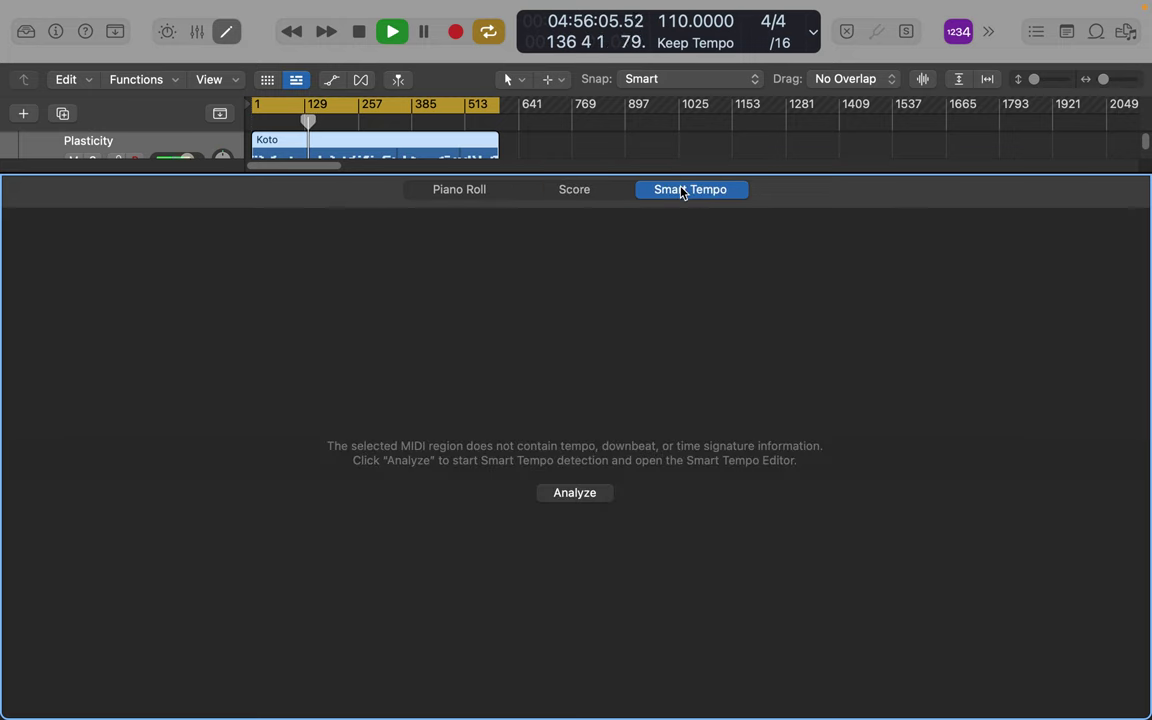
{"action": "left_click", "coordinate": [586, 193]}
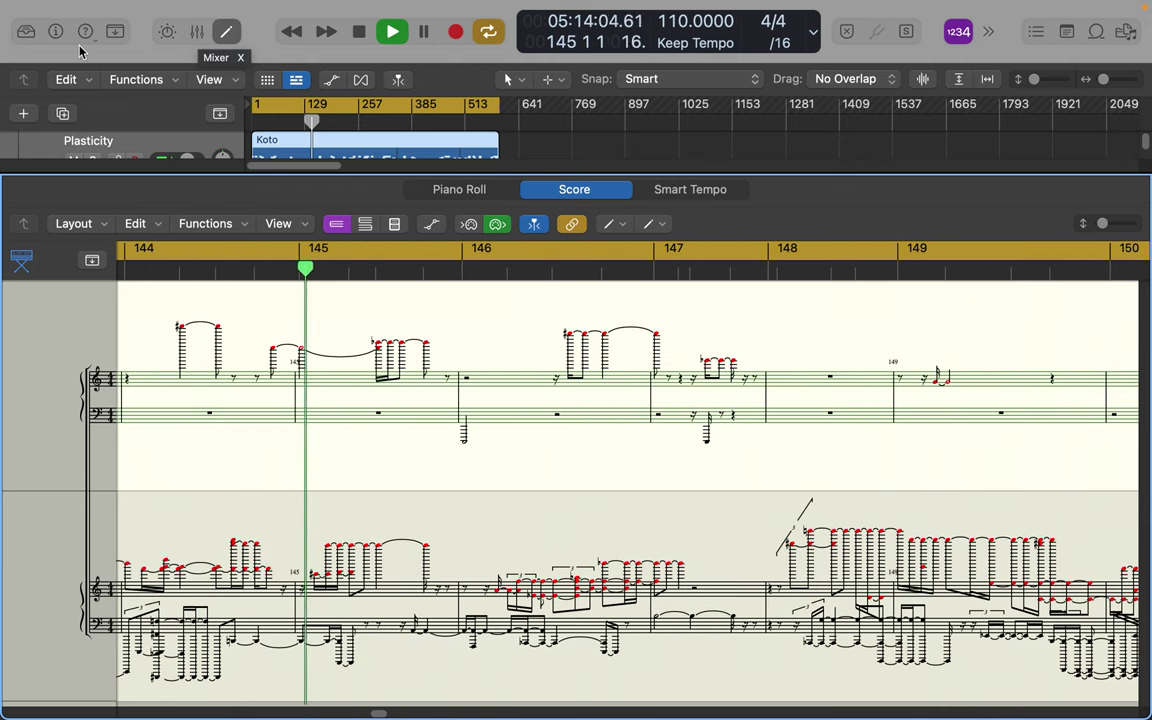
- Show the inspector, keep the score filter on All Instruments, and collapse the Region and Event sections
{"action": "left_click", "coordinate": [55, 31]}
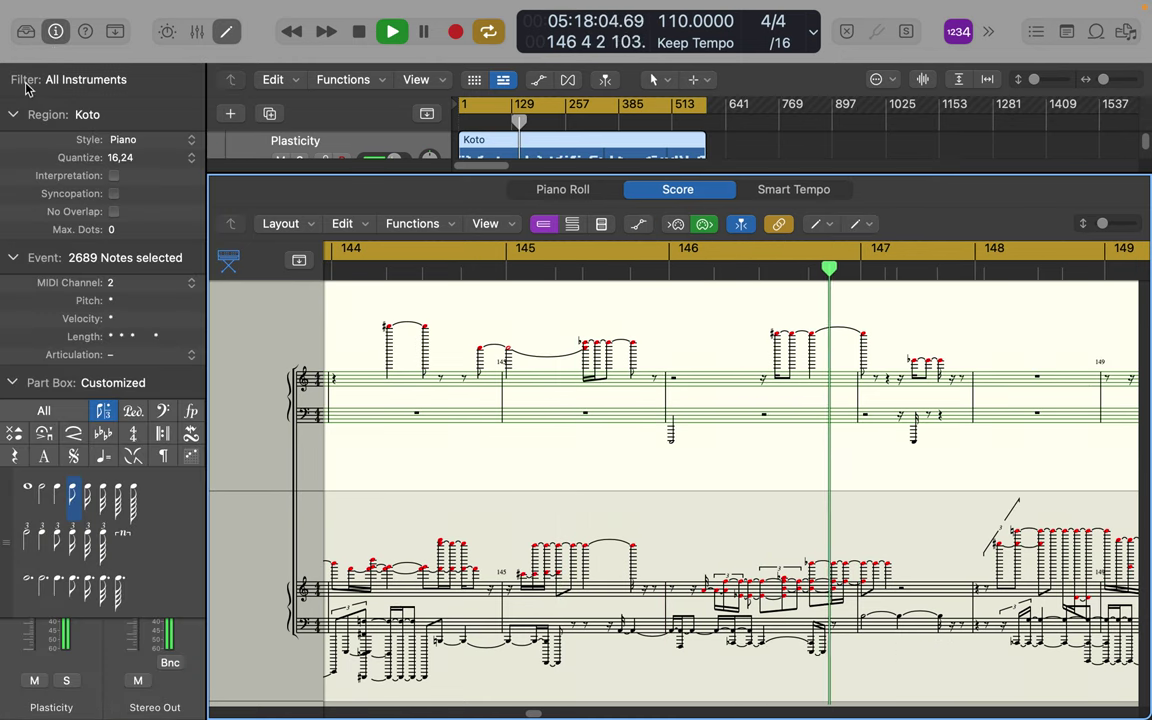
{"action": "left_click", "coordinate": [190, 80]}
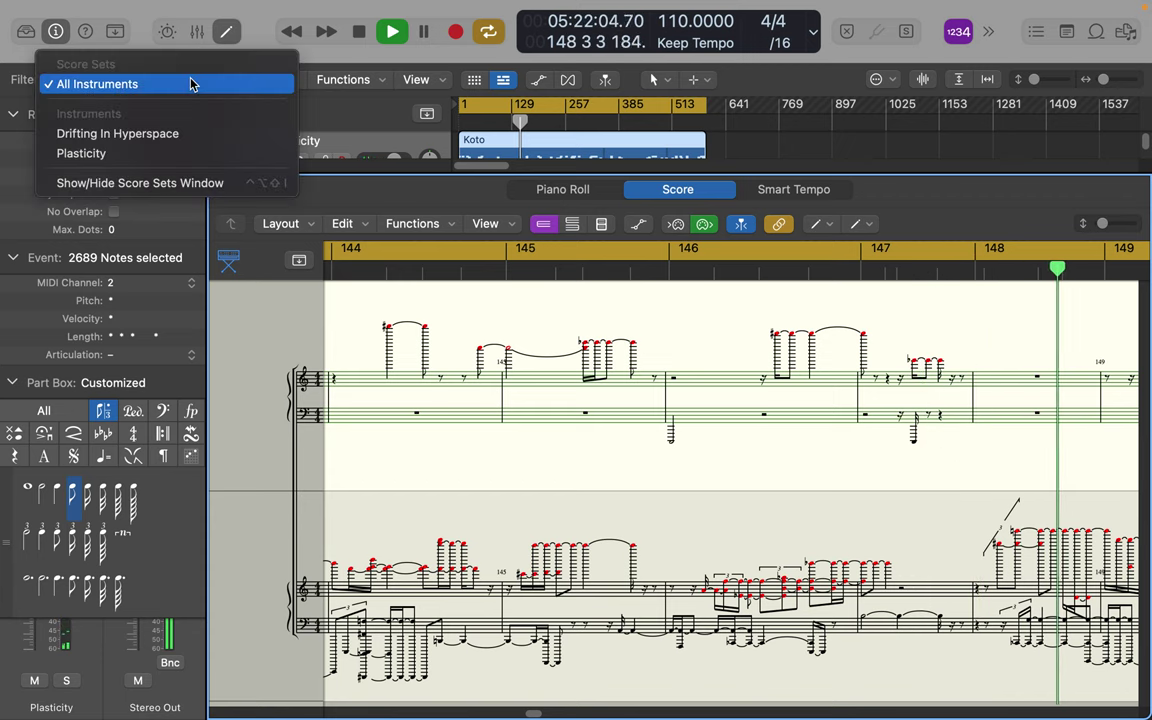
{"action": "left_click", "coordinate": [192, 84]}
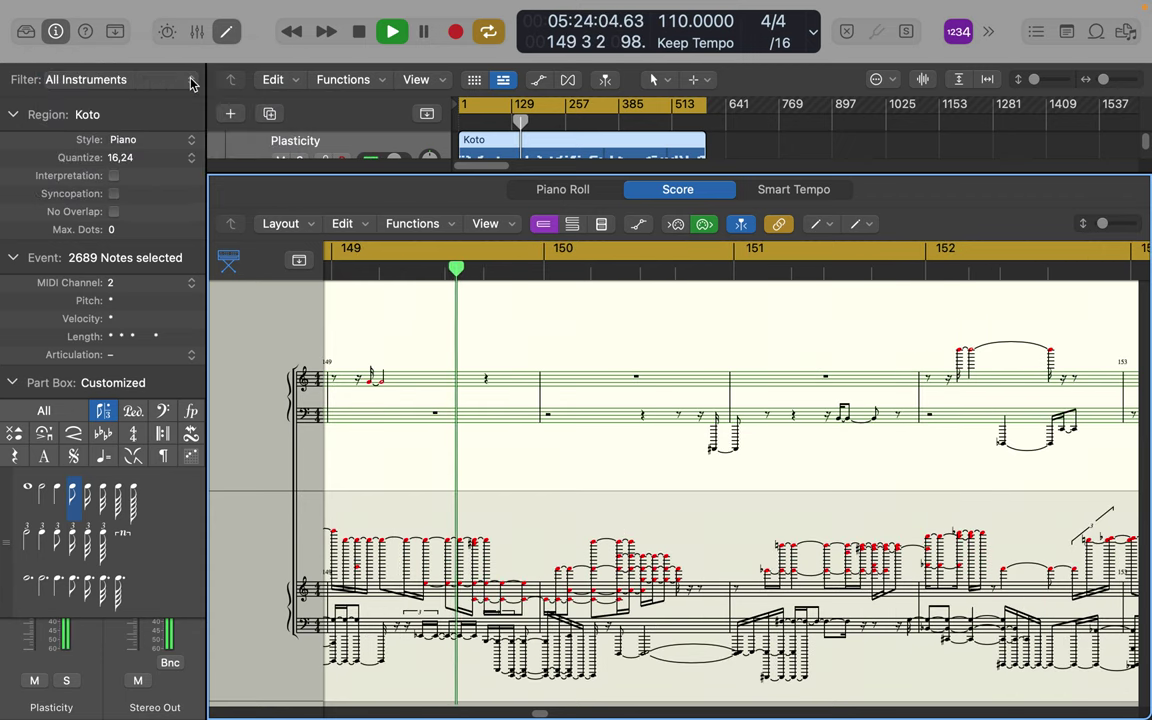
{"action": "left_click", "coordinate": [13, 114]}
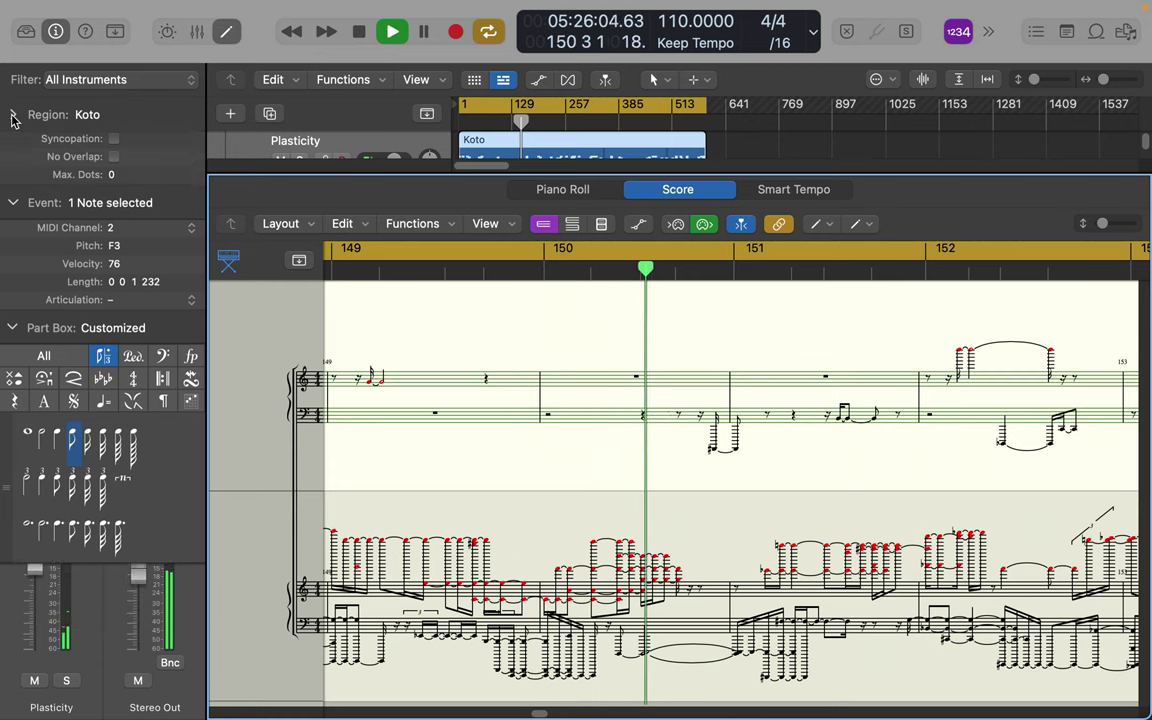
{"action": "left_click", "coordinate": [13, 150]}
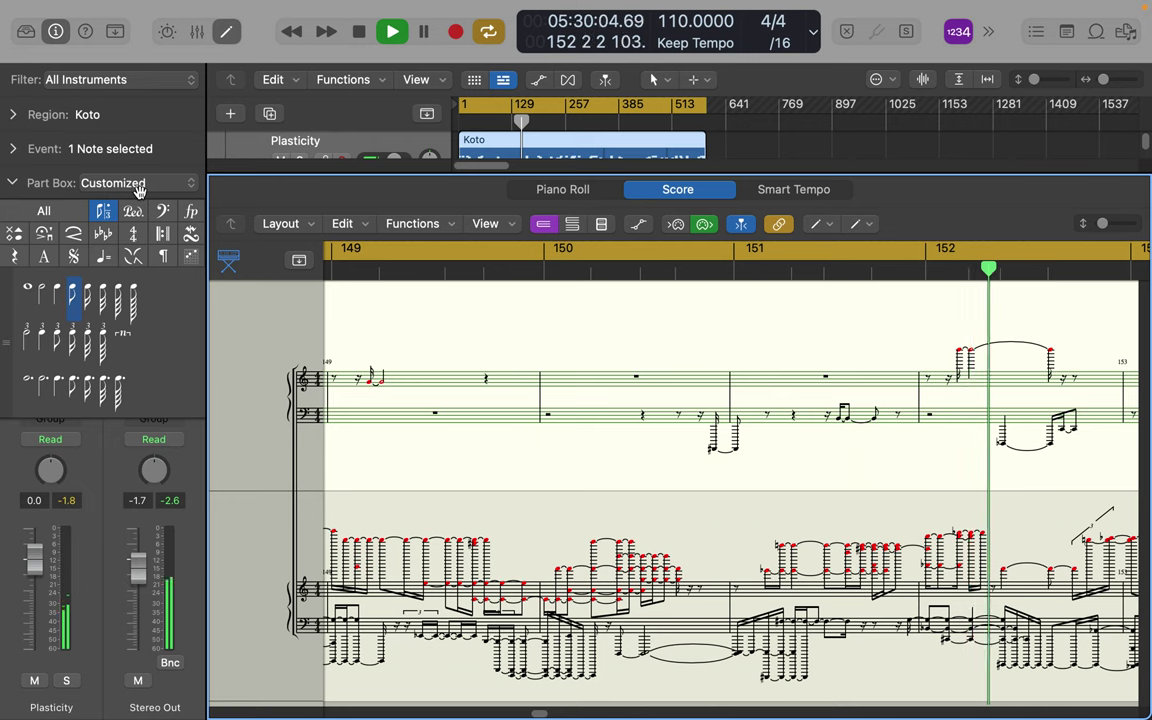
- Insert sixteenth notes into the upper grand staff between bars 153 and 157, cancelling the note attributes dialog
{"action": "left_click", "coordinate": [89, 303]}
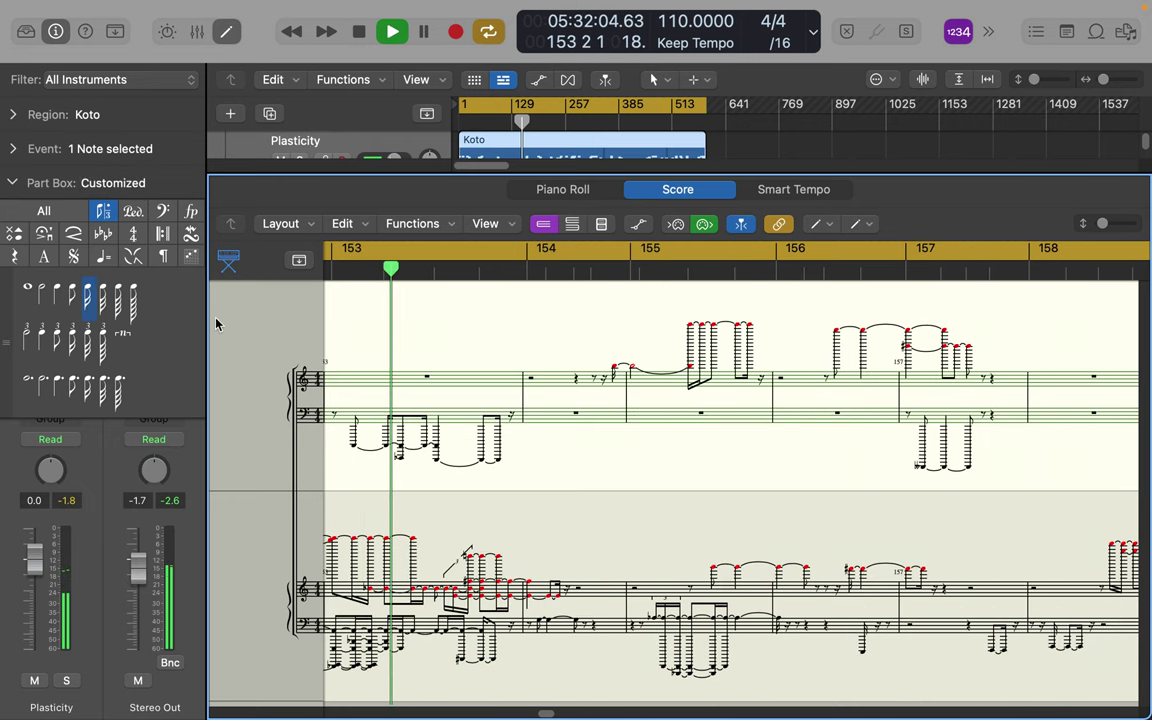
{"action": "left_click", "coordinate": [400, 378]}
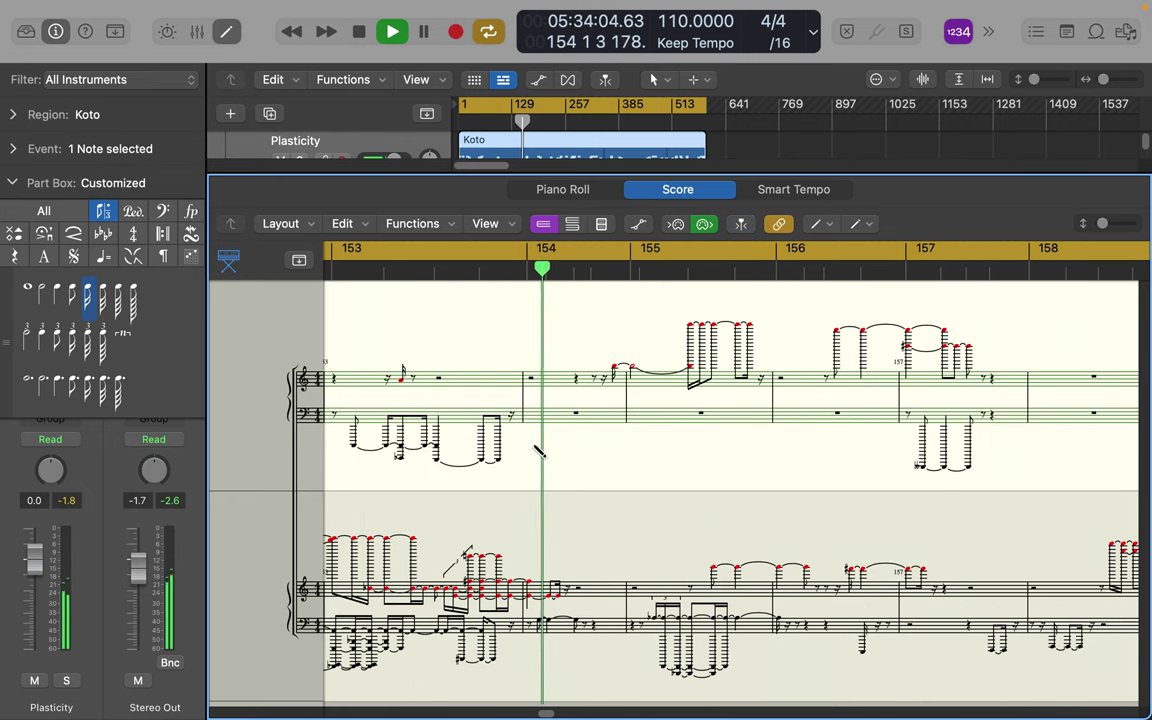
{"action": "left_click", "coordinate": [642, 442]}
{"action": "left_click", "coordinate": [642, 434]}
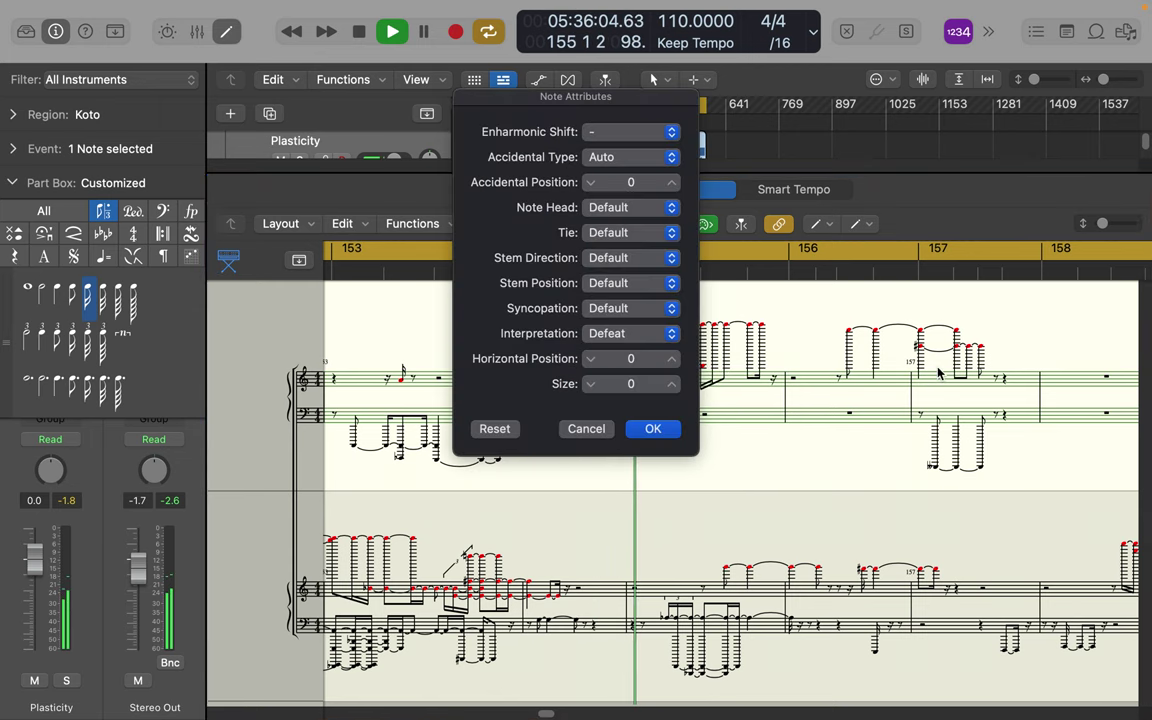
{"action": "left_click", "coordinate": [586, 428]}
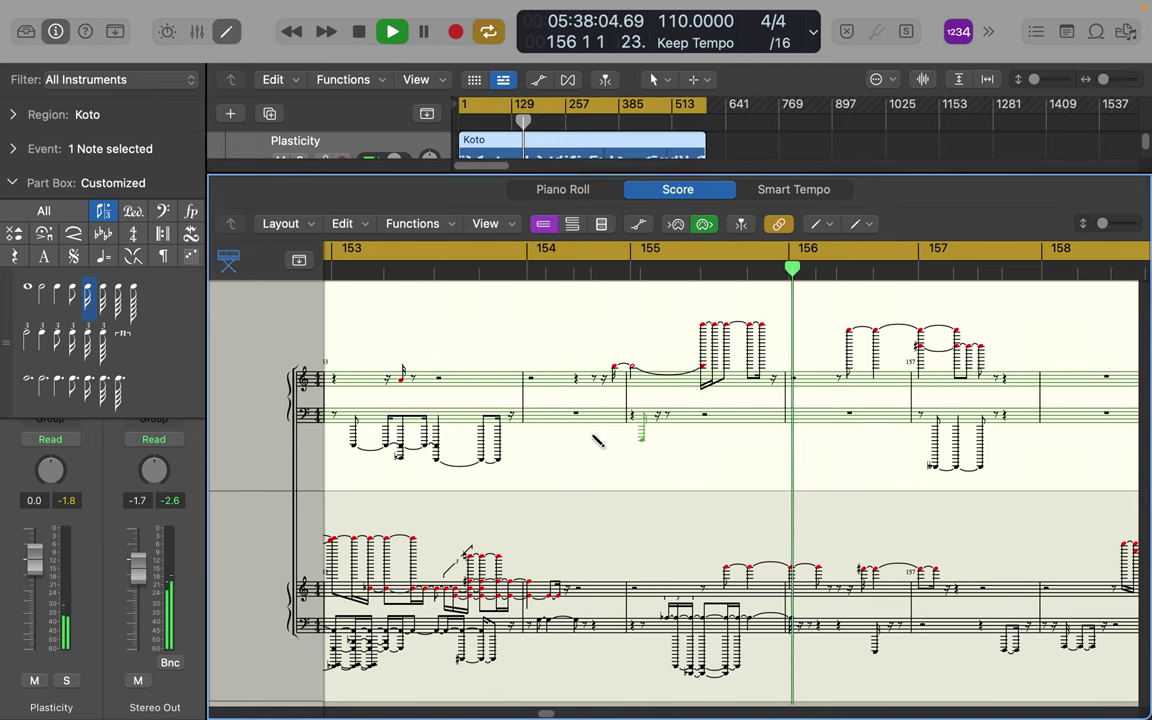
{"action": "left_click", "coordinate": [998, 383]}
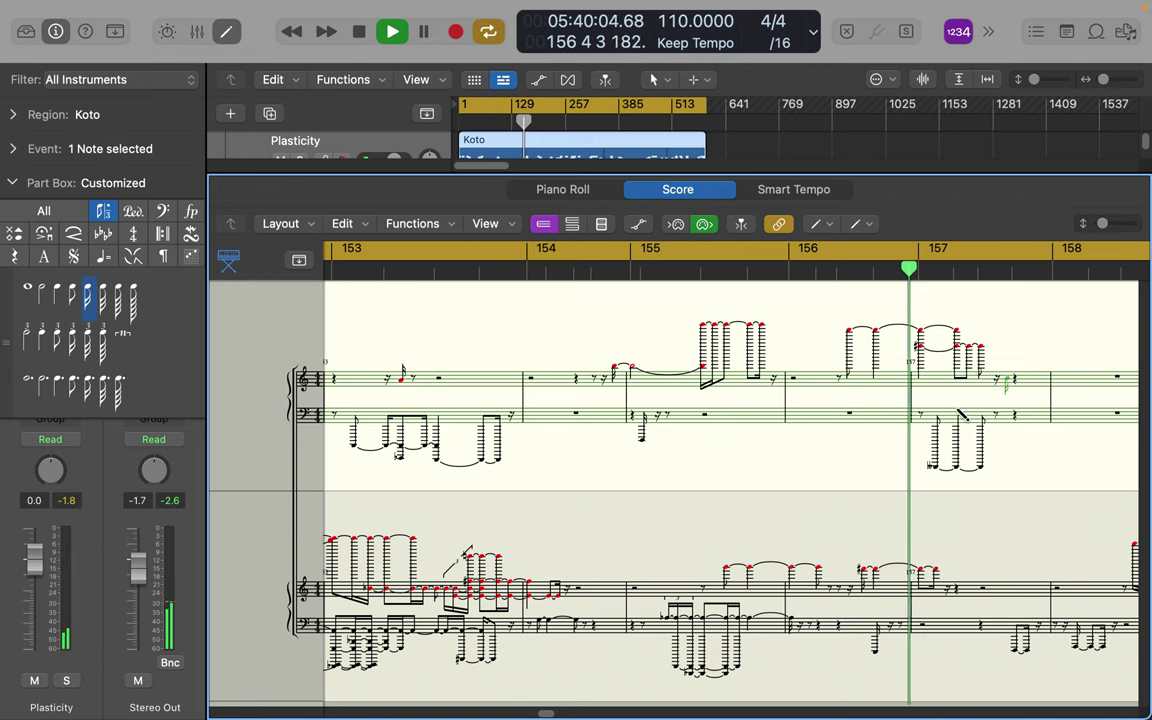
{"action": "left_click", "coordinate": [875, 412]}
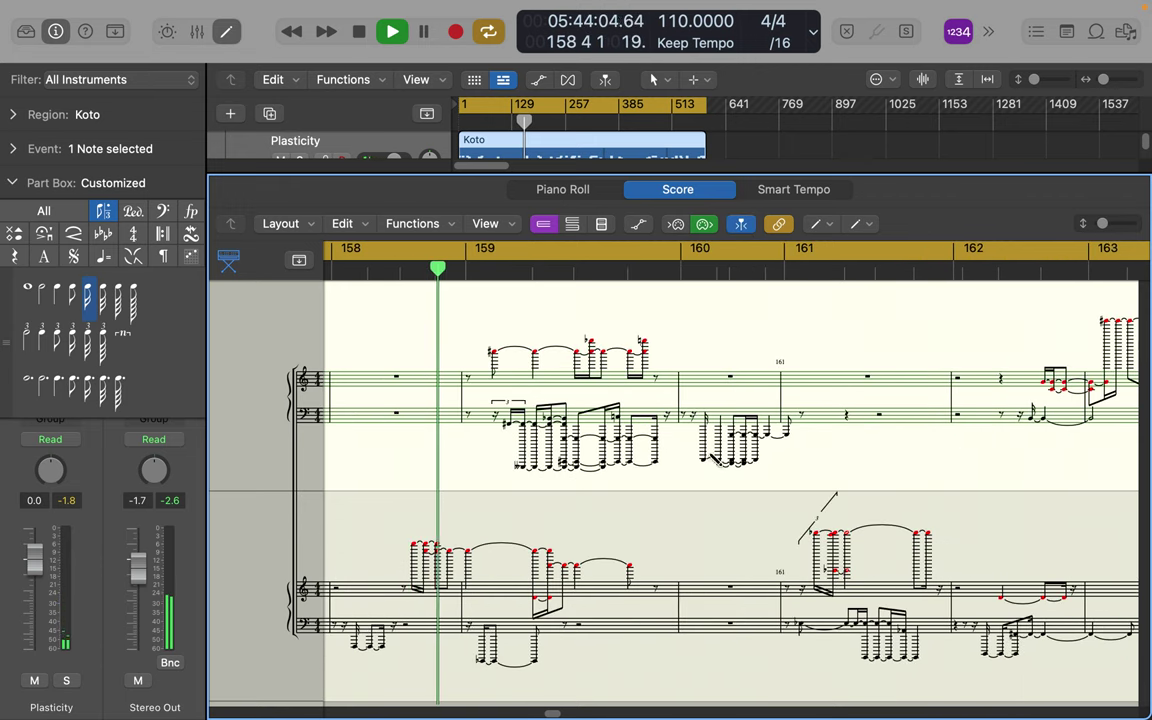
- Insert more sixteenth notes into the upper grand staff in bars 160 and 161
{"action": "left_click", "coordinate": [712, 437]}
{"action": "left_click", "coordinate": [738, 389]}
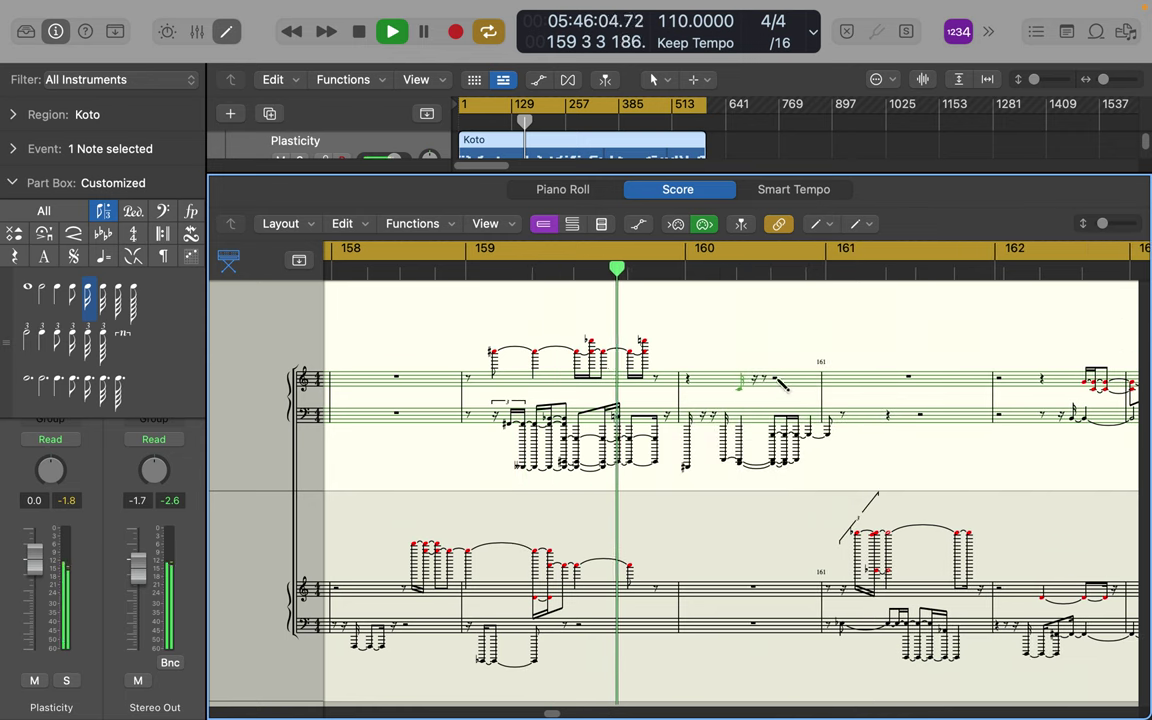
{"action": "left_click", "coordinate": [822, 392]}
{"action": "left_click", "coordinate": [920, 381]}
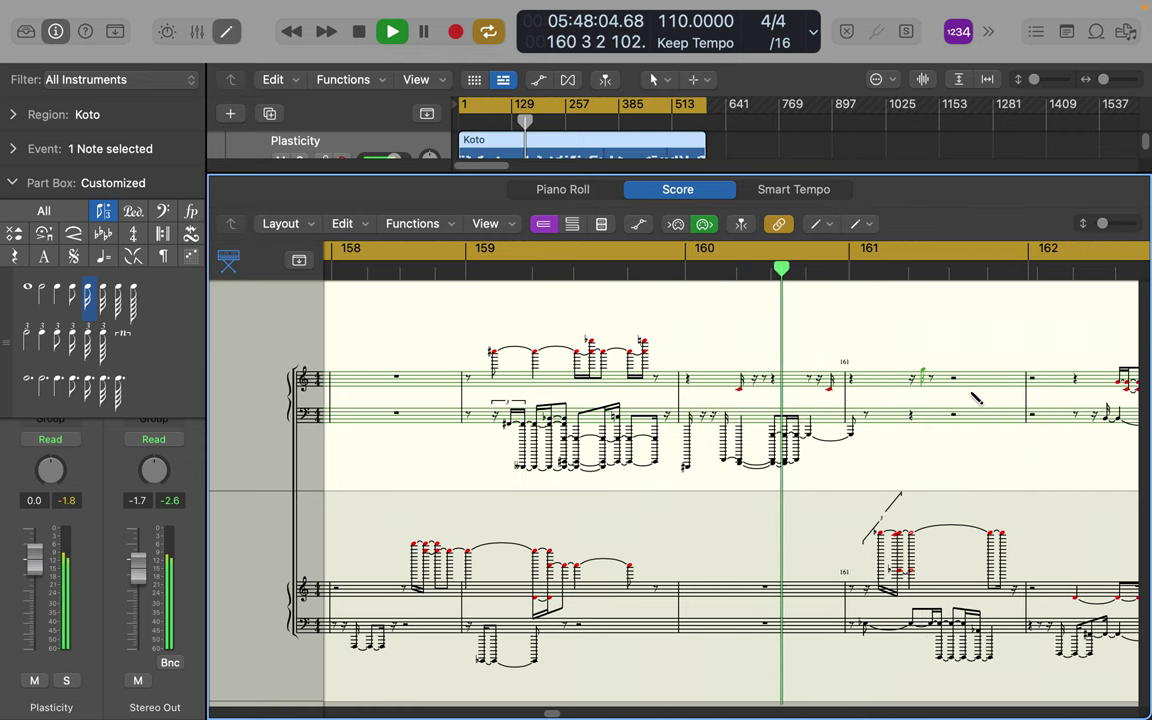
{"action": "left_click", "coordinate": [977, 388]}
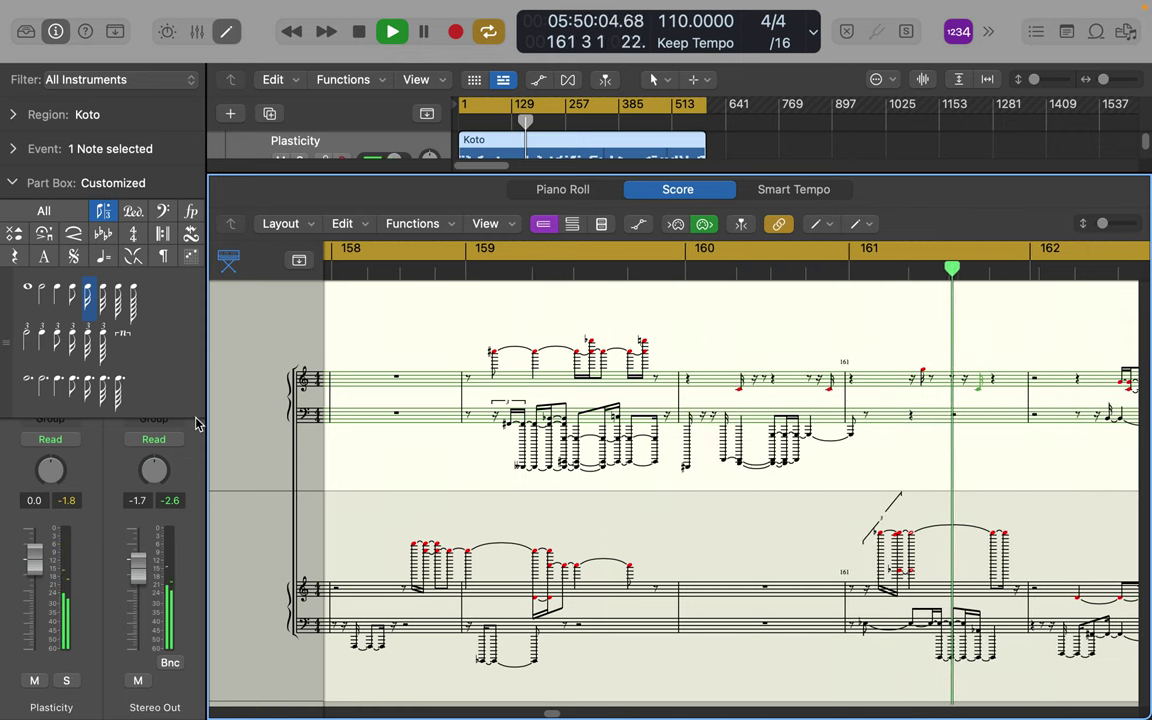
- Choose the half note, turn Catch Playhead back on, and insert half notes into the upper grand staff in bars 165 to 167
{"action": "left_click", "coordinate": [42, 295]}
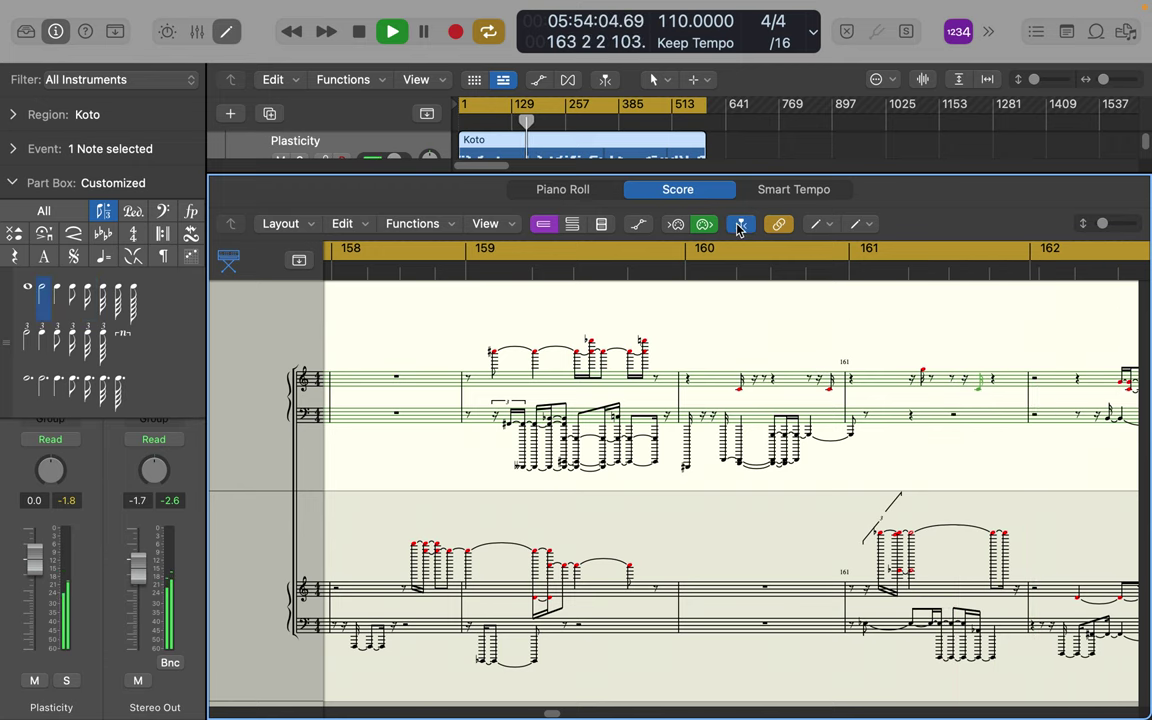
{"action": "left_click", "coordinate": [740, 225]}
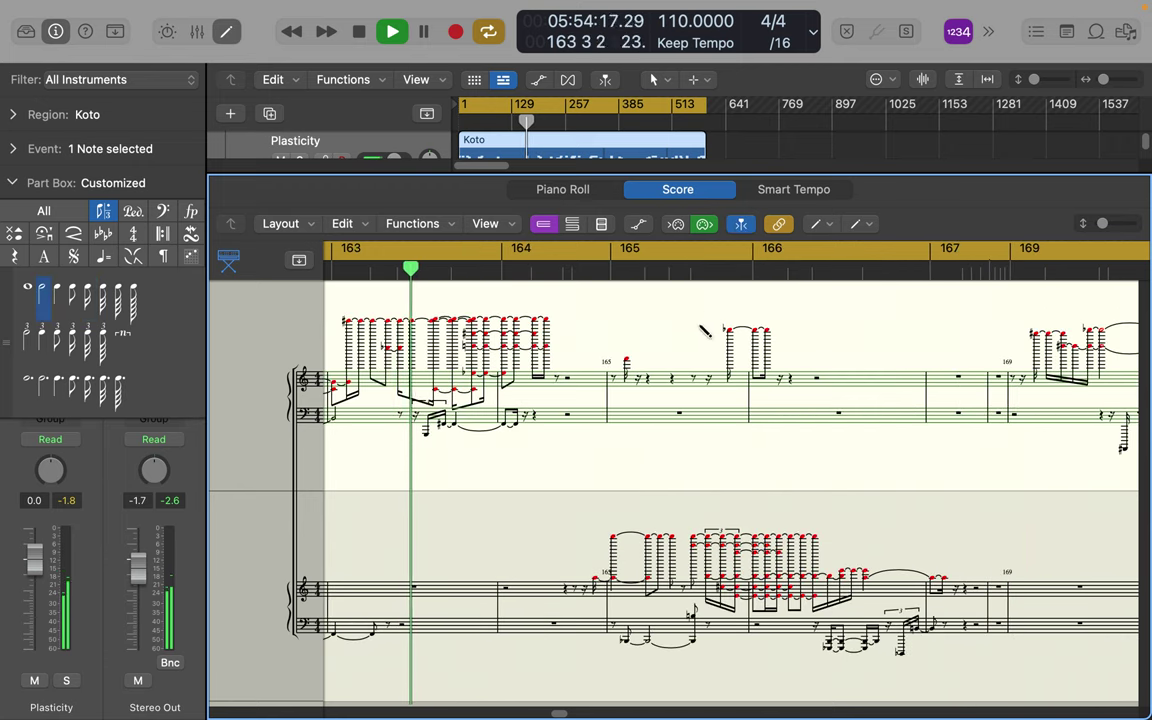
{"action": "left_click", "coordinate": [787, 406]}
{"action": "left_click", "coordinate": [932, 380]}
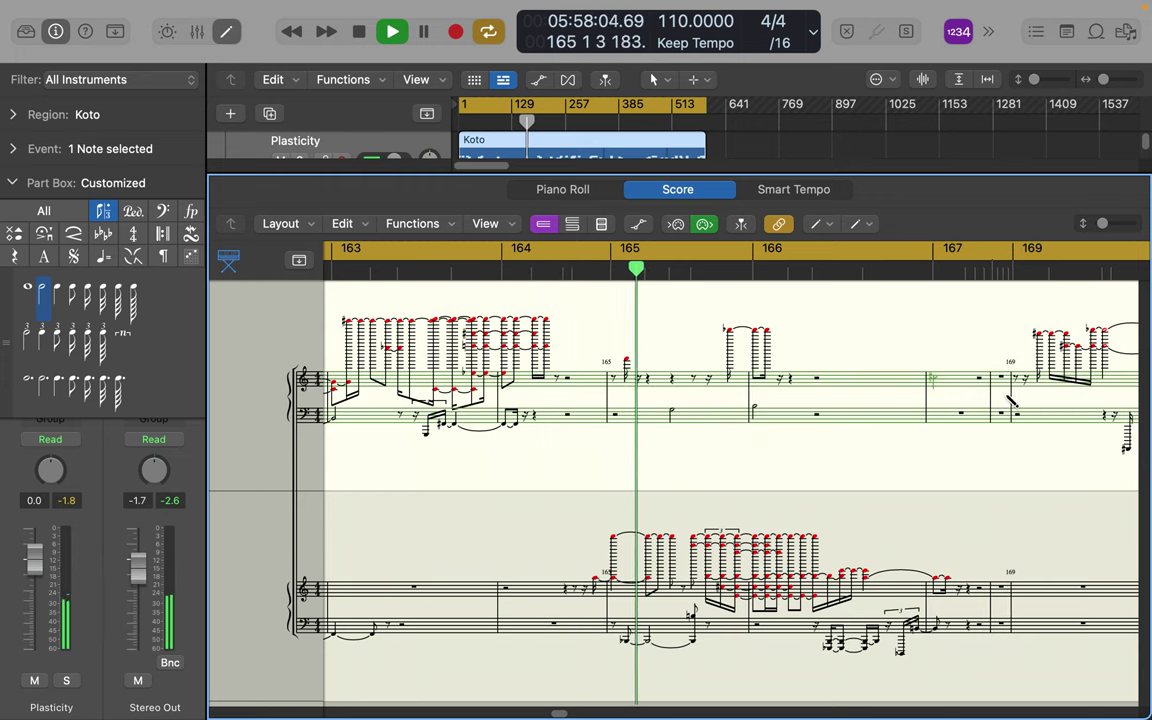
- Insert half notes into the treble and bass staves of the upper grand staff in bars 168 and 169
{"action": "left_click_drag", "start_coordinate": [990, 402], "coordinate": [1018, 412]}
{"action": "left_click", "coordinate": [1004, 397]}
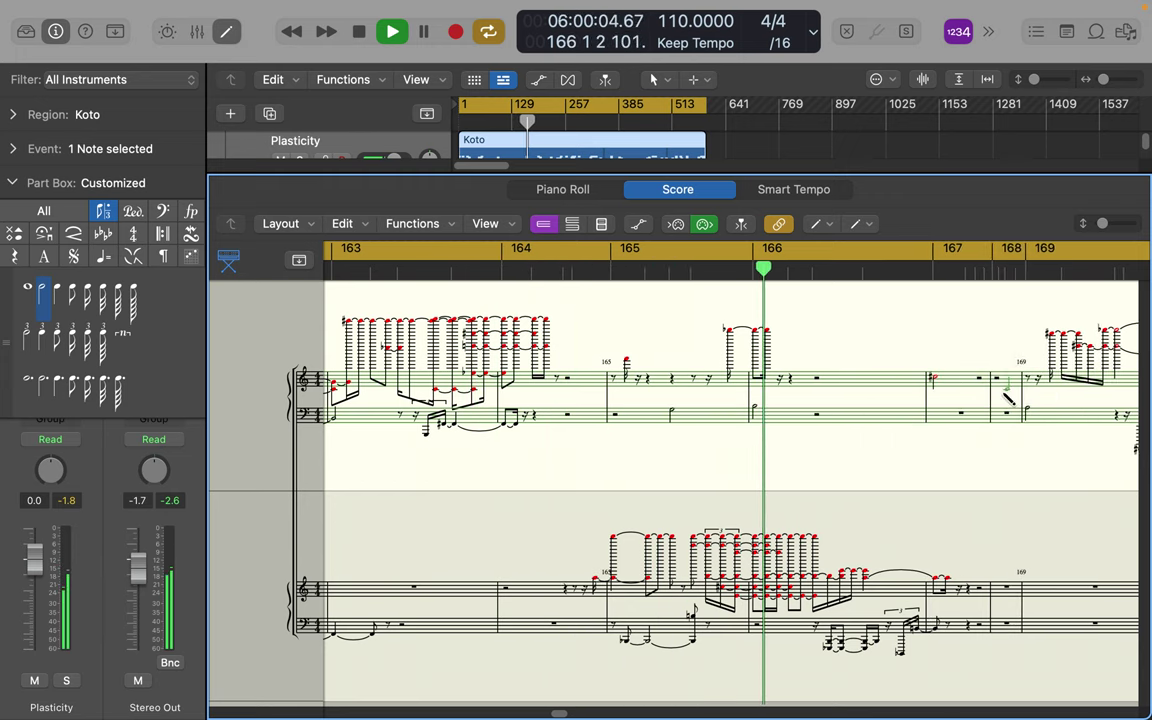
{"action": "left_click", "coordinate": [1005, 425]}
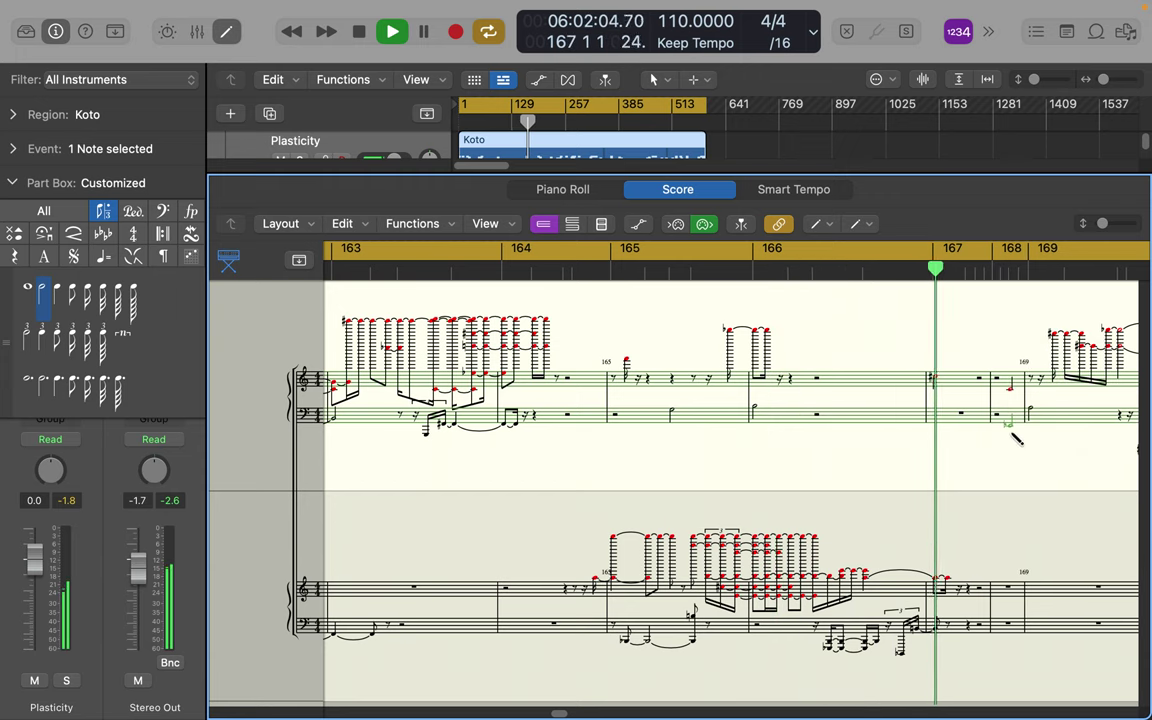
{"action": "left_click", "coordinate": [997, 411]}
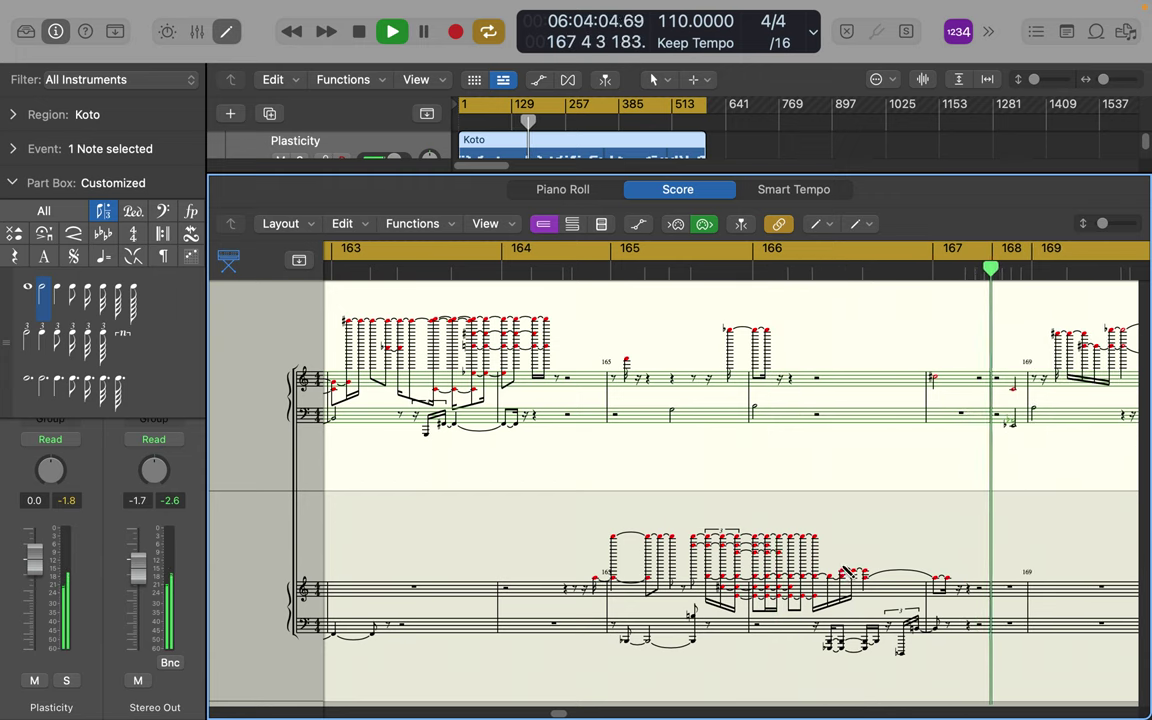
- Insert half notes into the lower grand staff in bars 167 and 169, and into the upper one in bars 166 and 167
{"action": "left_click", "coordinate": [905, 583]}
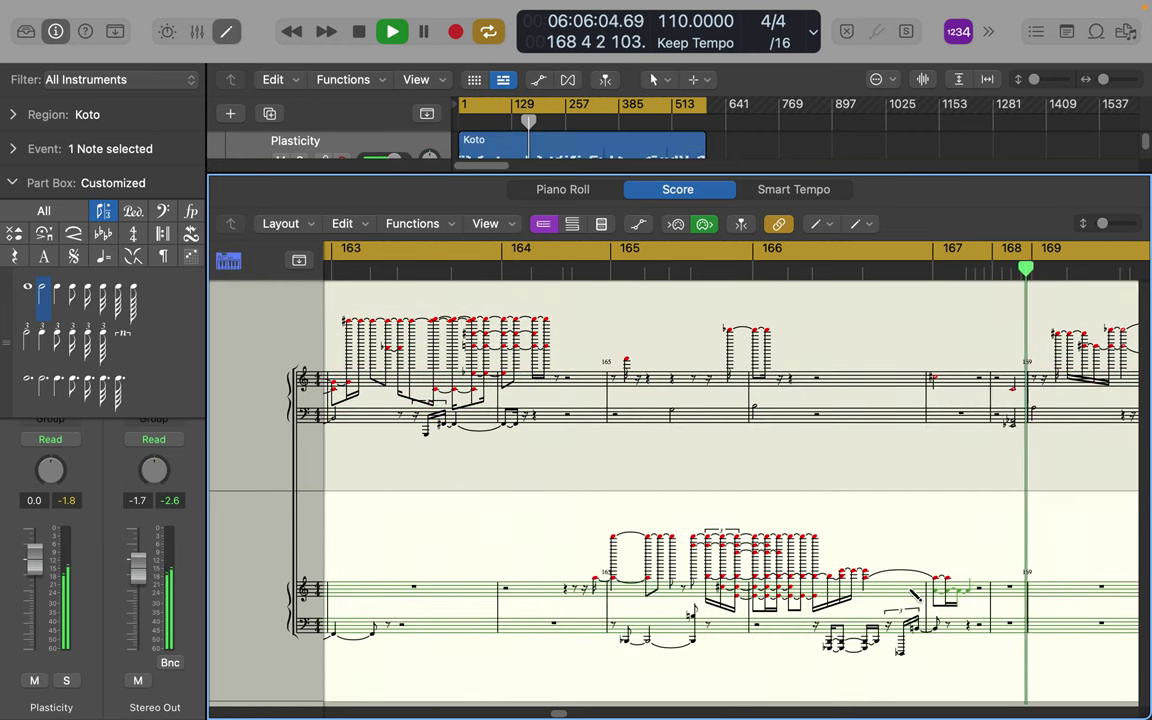
{"action": "left_click", "coordinate": [1090, 595]}
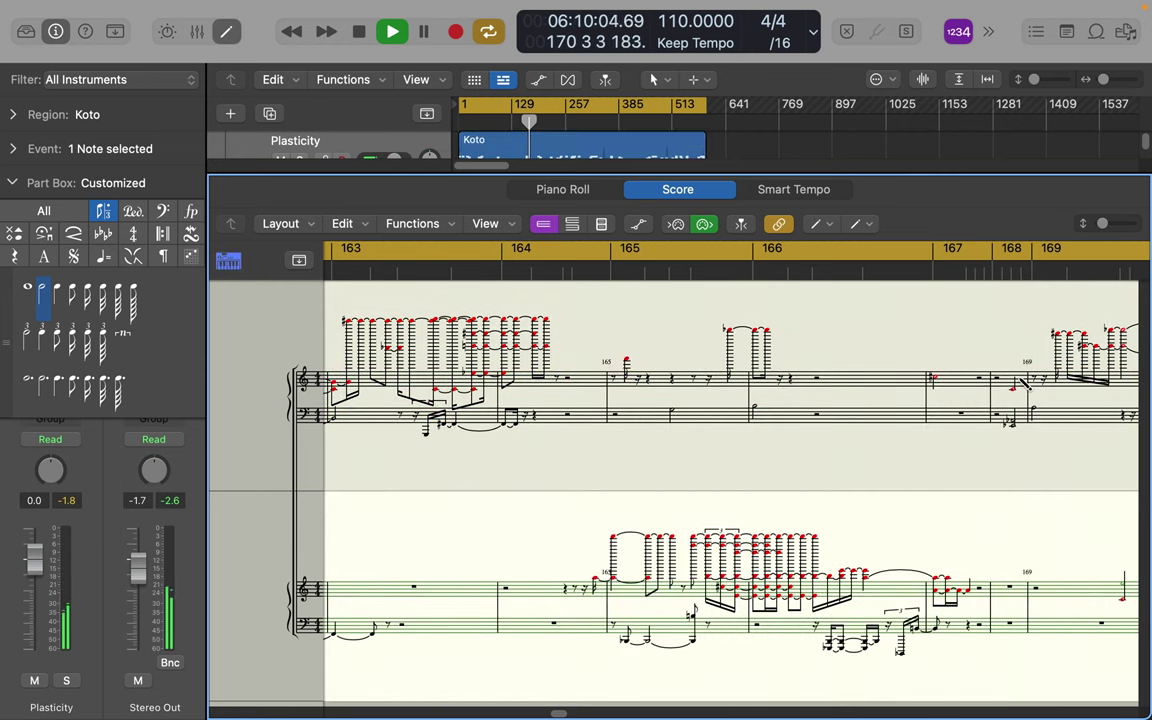
{"action": "left_click", "coordinate": [958, 379]}
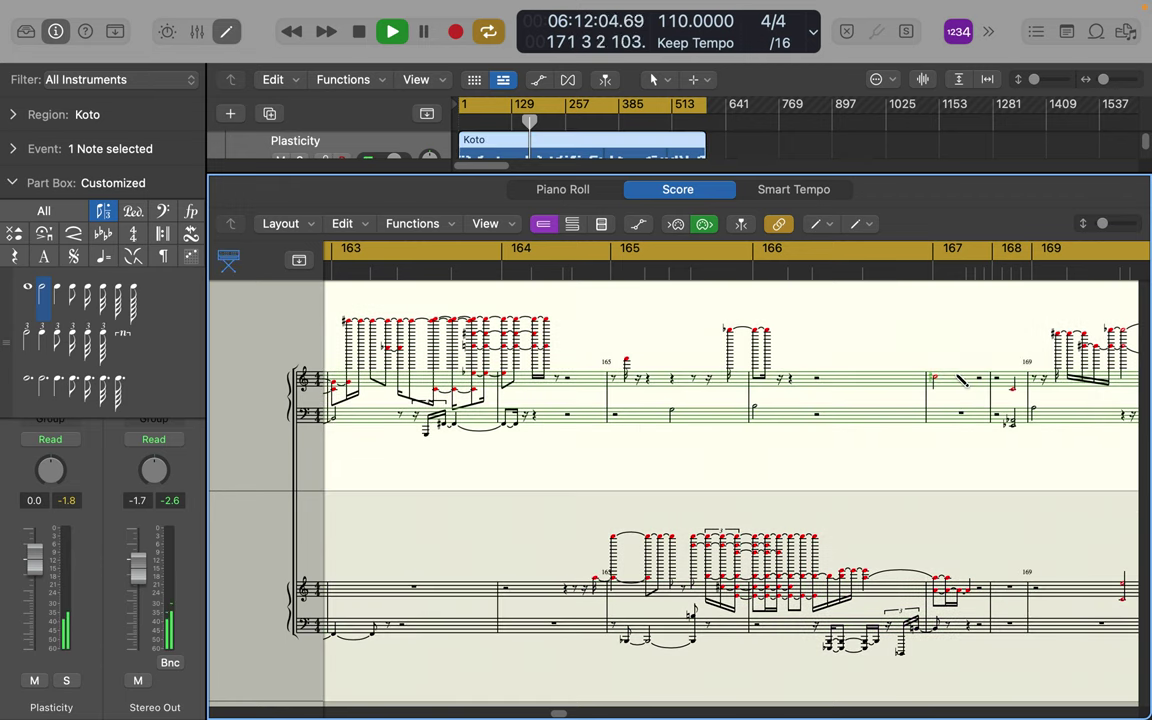
{"action": "left_click", "coordinate": [955, 370]}
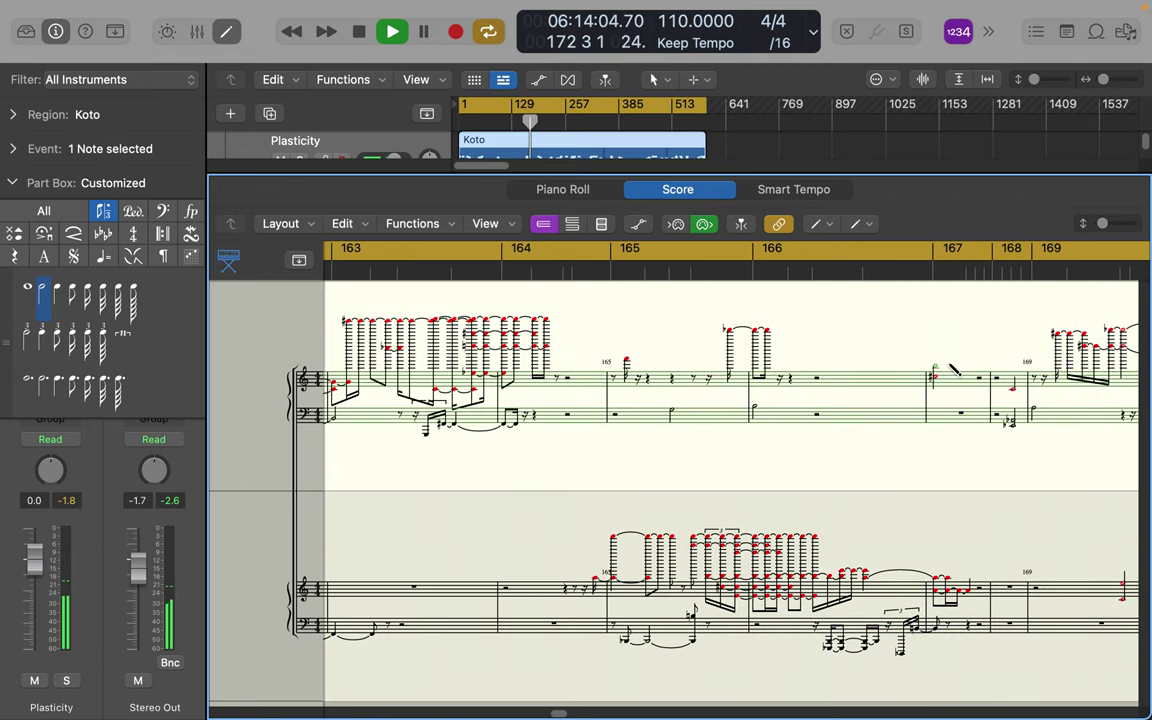
{"action": "left_click", "coordinate": [836, 372]}
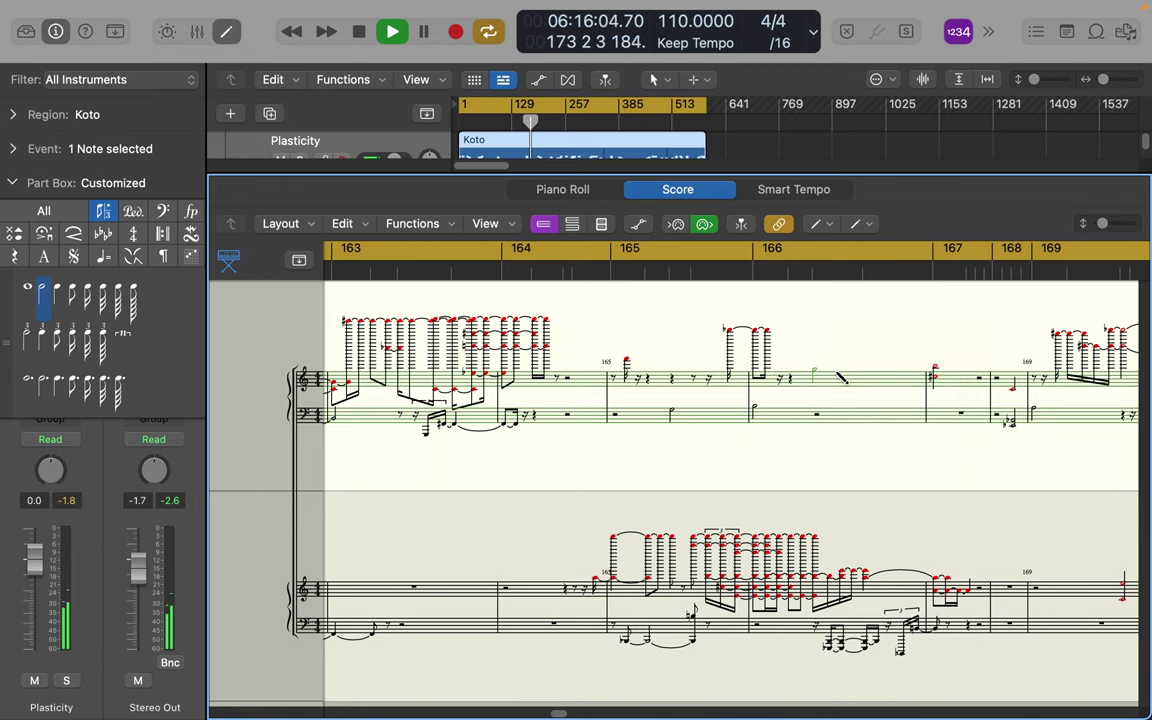
- Insert half notes into the treble staff of the lower grand staff in bars 163 and 164
{"action": "left_click", "coordinate": [535, 590]}
{"action": "left_click", "coordinate": [424, 597]}
{"action": "left_click", "coordinate": [342, 590]}
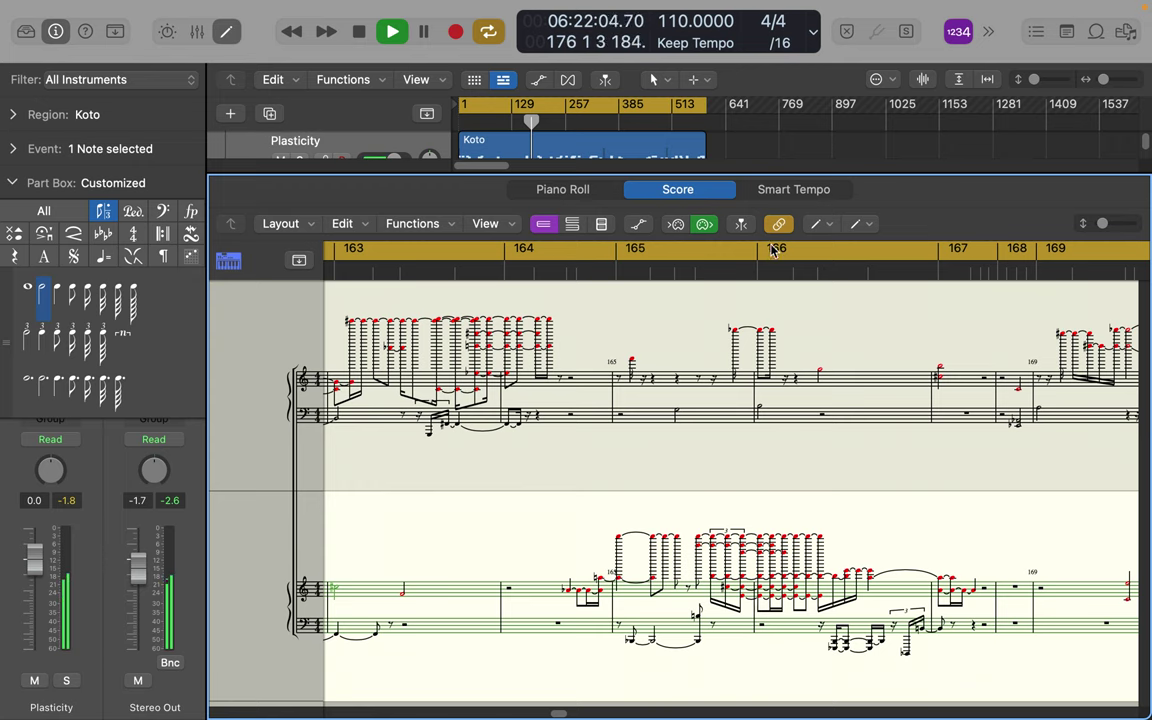
- Turn Catch Playhead back on and insert half notes into the upper grand staff in bars 177 to 181
{"action": "left_click", "coordinate": [742, 225]}
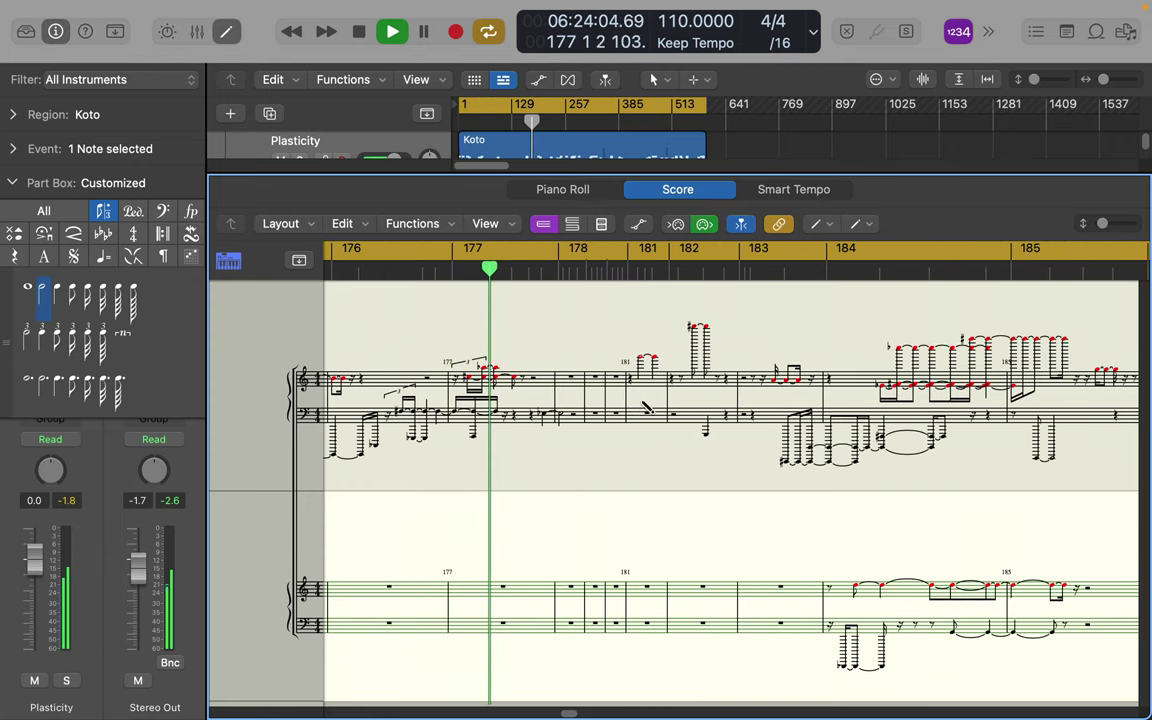
{"action": "left_click", "coordinate": [621, 414]}
{"action": "left_click", "coordinate": [595, 380]}
{"action": "left_click", "coordinate": [533, 384]}
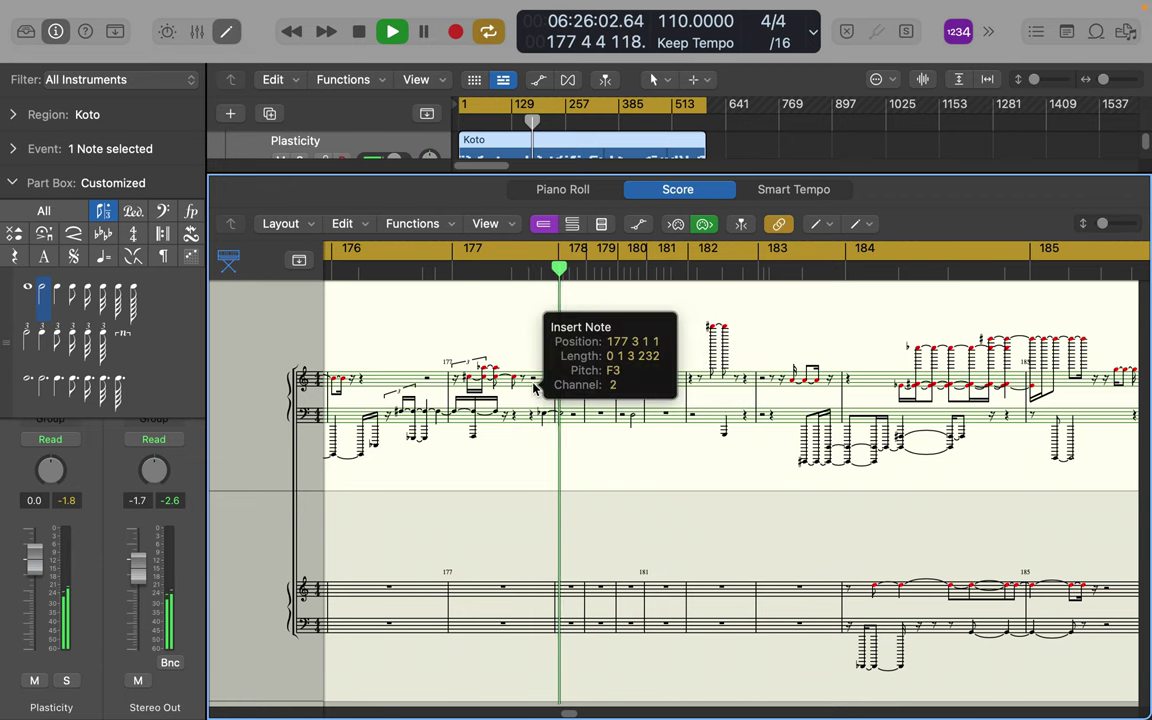
{"action": "left_click", "coordinate": [583, 431]}
{"action": "left_click", "coordinate": [665, 351]}
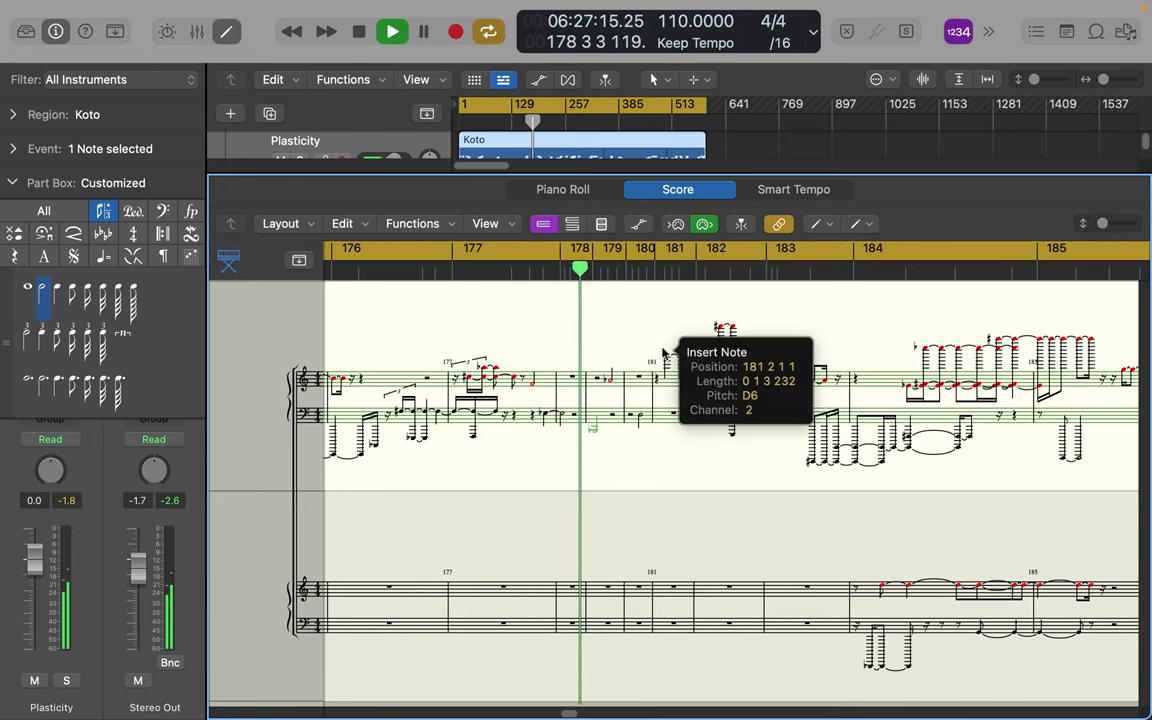
{"action": "left_click", "coordinate": [629, 387]}
- Insert half notes into the treble and bass staves of the upper grand staff in bars 182 to 184
{"action": "left_click", "coordinate": [740, 384]}
{"action": "left_click", "coordinate": [856, 354]}
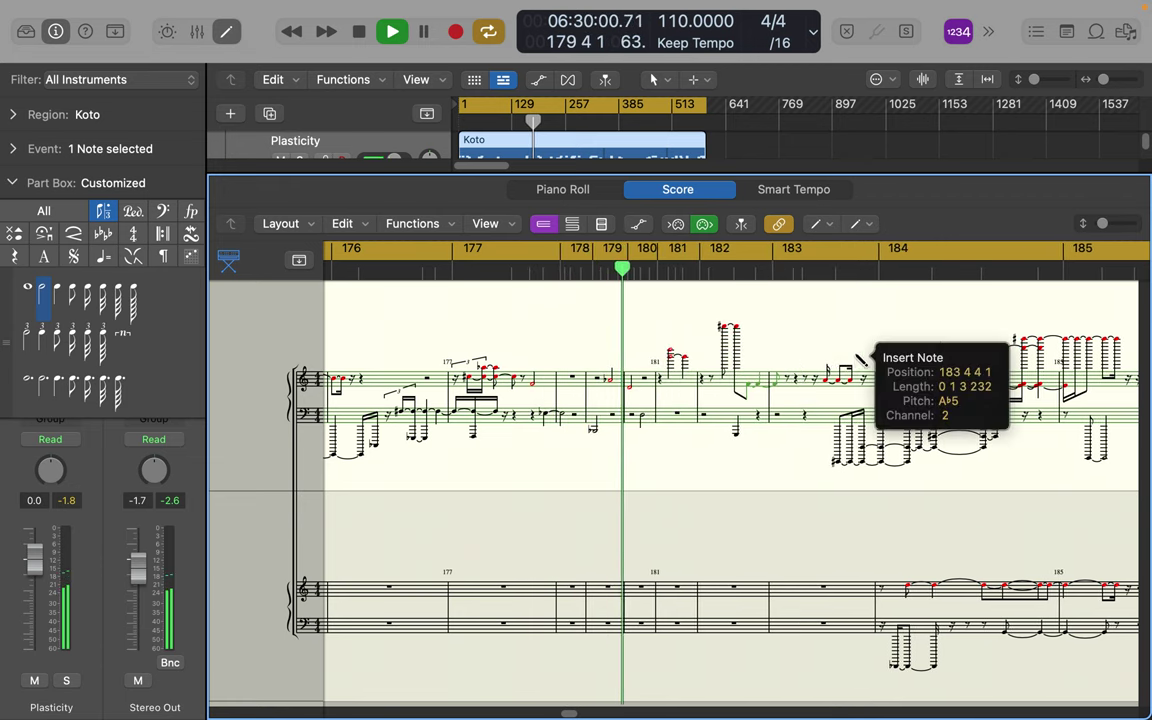
{"action": "left_click", "coordinate": [944, 372]}
{"action": "left_click", "coordinate": [886, 384]}
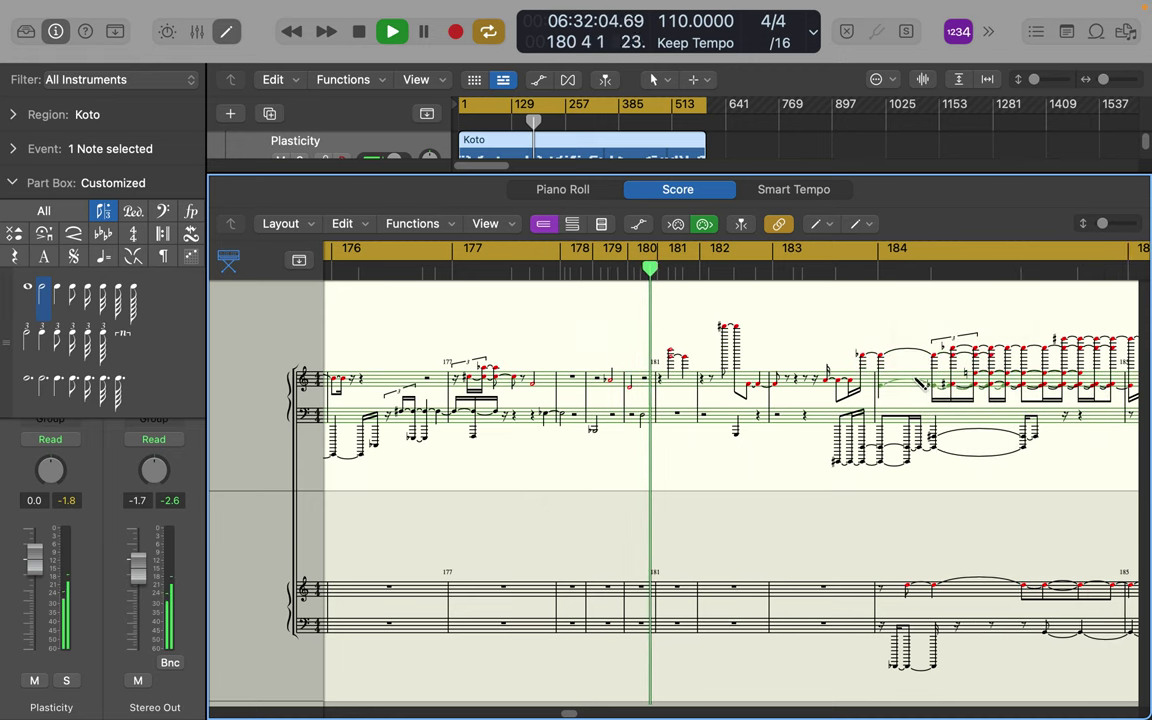
{"action": "left_click", "coordinate": [914, 381]}
{"action": "left_click", "coordinate": [924, 427]}
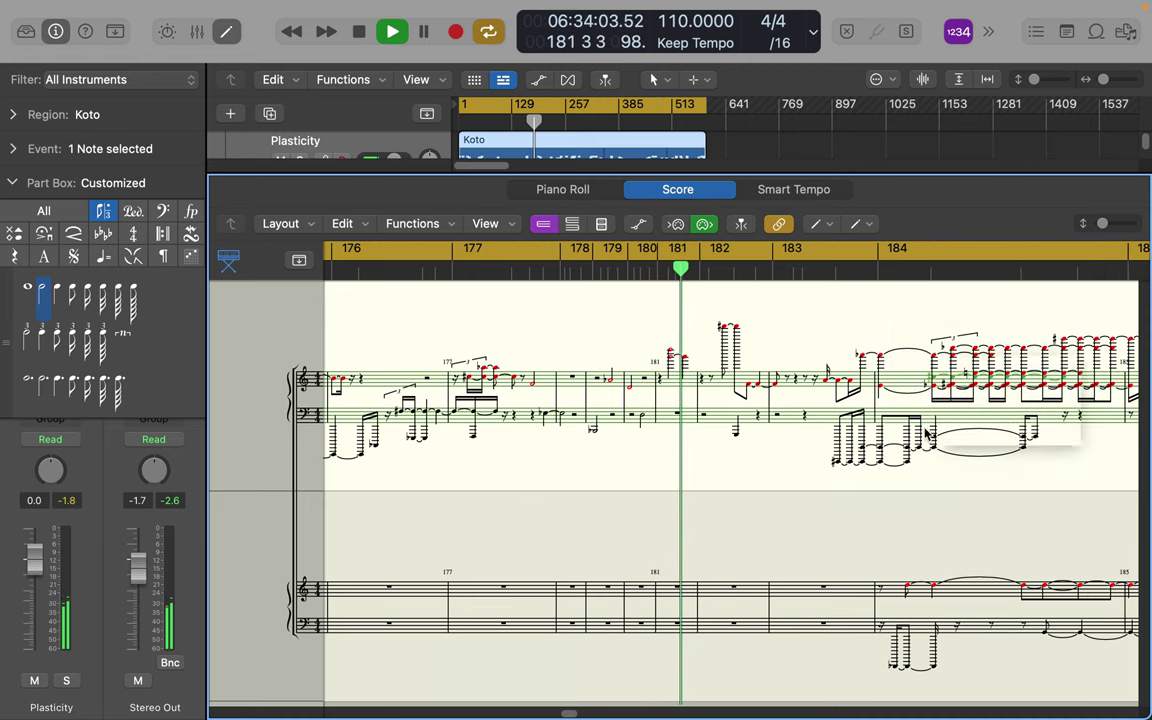
{"action": "left_click", "coordinate": [844, 447]}
{"action": "left_click", "coordinate": [828, 415]}
{"action": "left_click", "coordinate": [795, 388]}
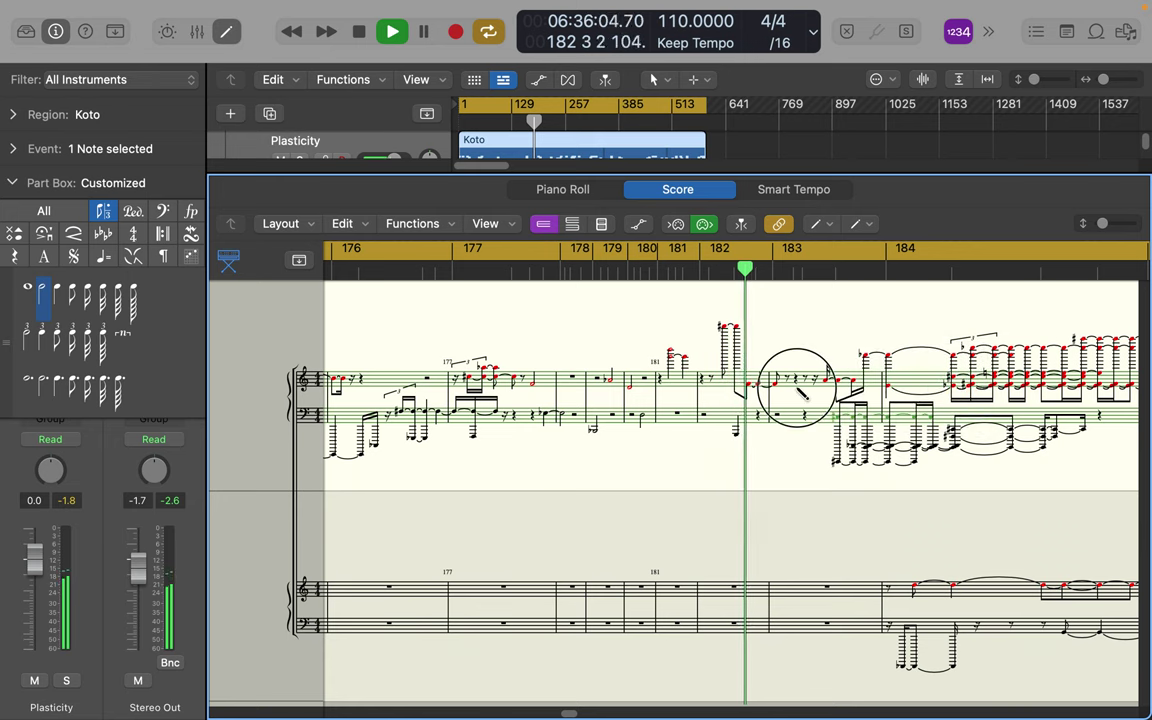
{"action": "left_click", "coordinate": [783, 419]}
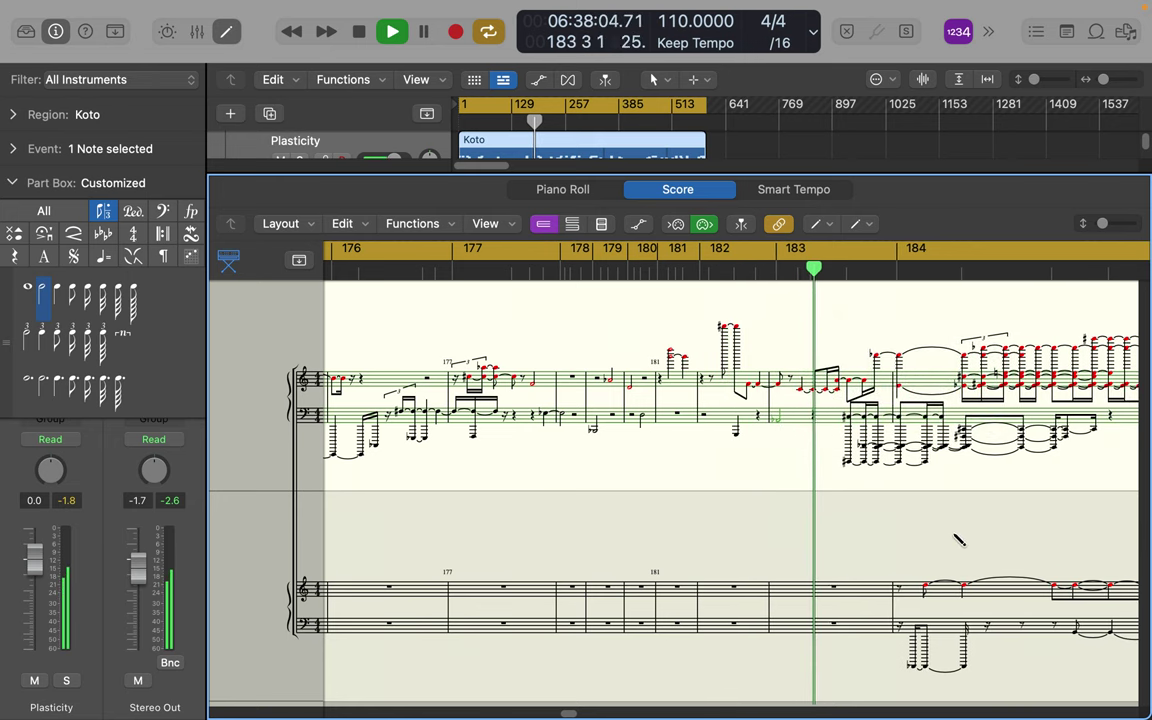
- Insert half notes into the lower grand staff between bars 177 and 184, including a C#3 at the start of bar 184
{"action": "left_click", "coordinate": [986, 589]}
{"action": "left_click", "coordinate": [872, 598]}
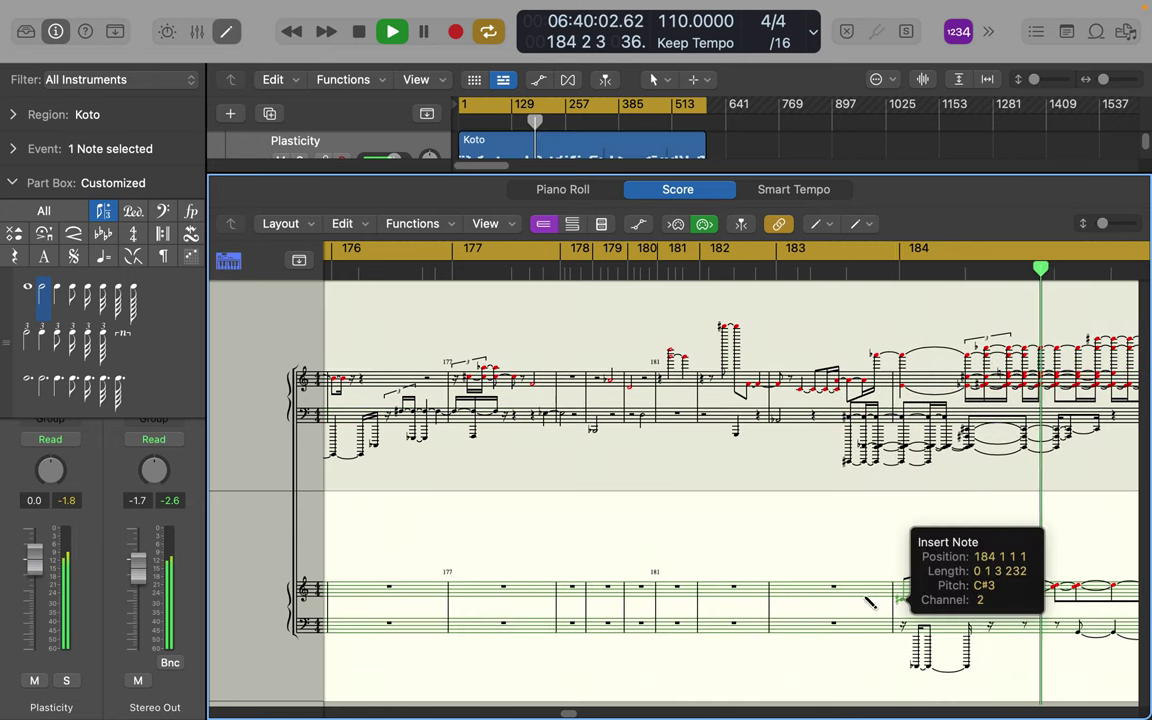
{"action": "left_click", "coordinate": [743, 598]}
{"action": "left_click", "coordinate": [710, 600]}
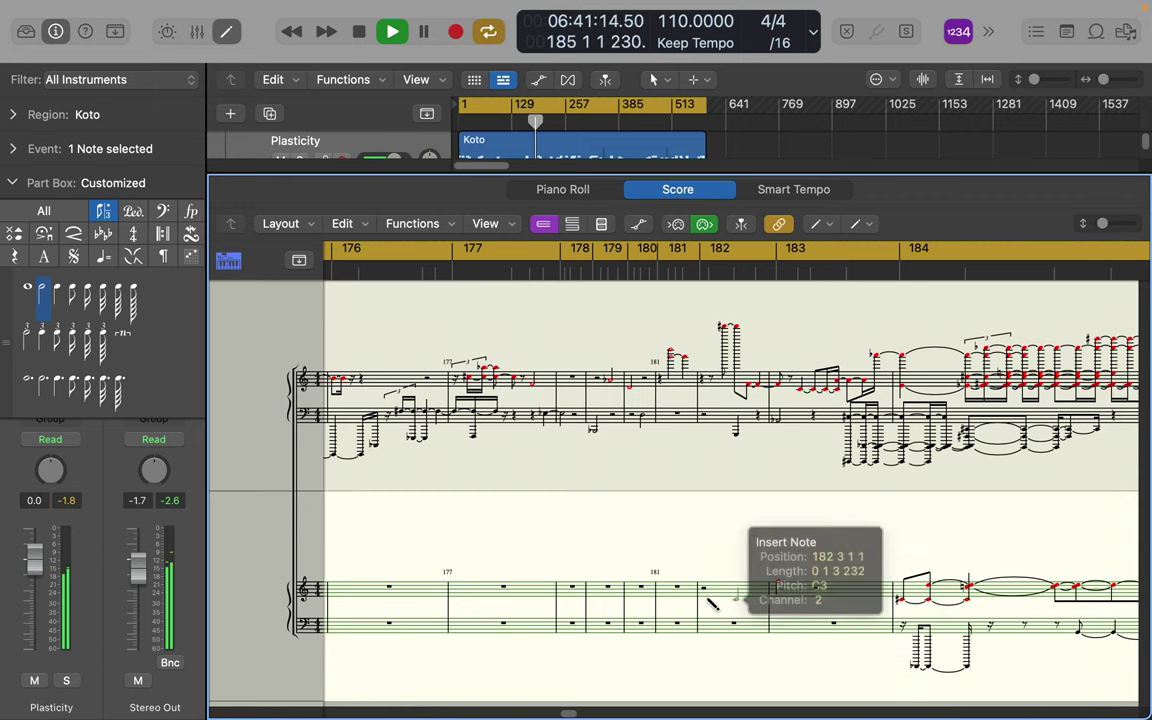
{"action": "left_click", "coordinate": [631, 599]}
{"action": "left_click", "coordinate": [575, 629]}
{"action": "left_click", "coordinate": [508, 604]}
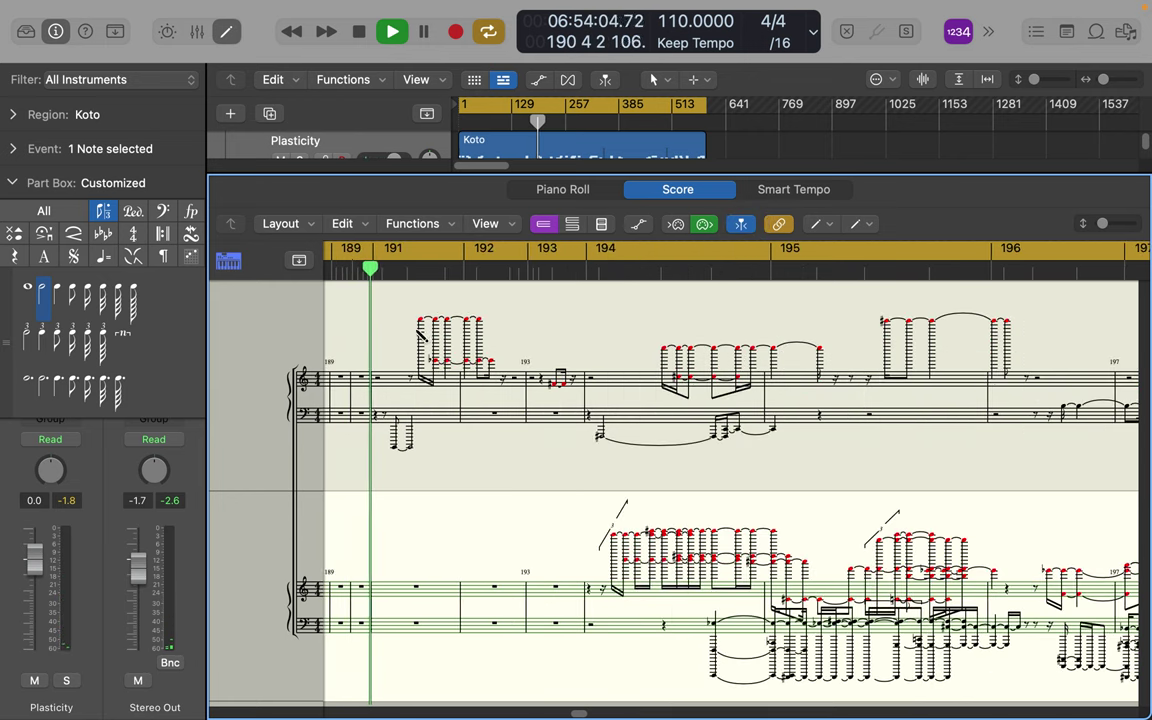
- Insert half notes into the lower grand staff in bars 189 and 190, and into the upper one in bars 189 and 196
{"action": "left_click", "coordinate": [362, 589]}
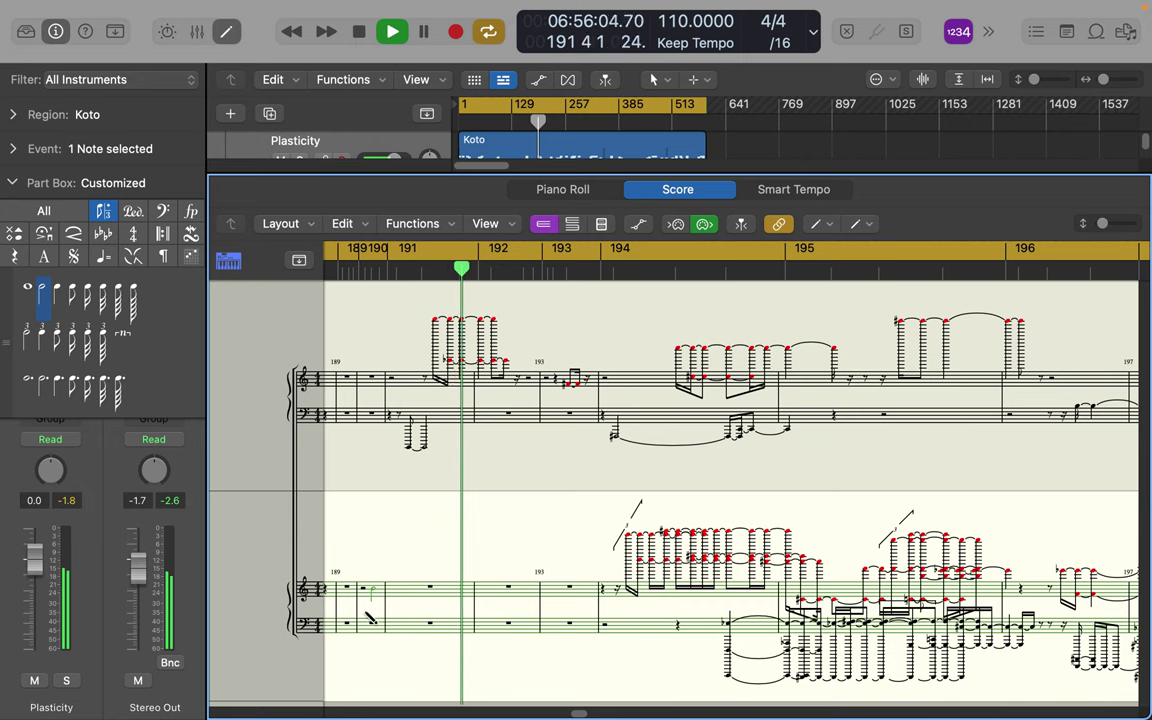
{"action": "left_click", "coordinate": [348, 540]}
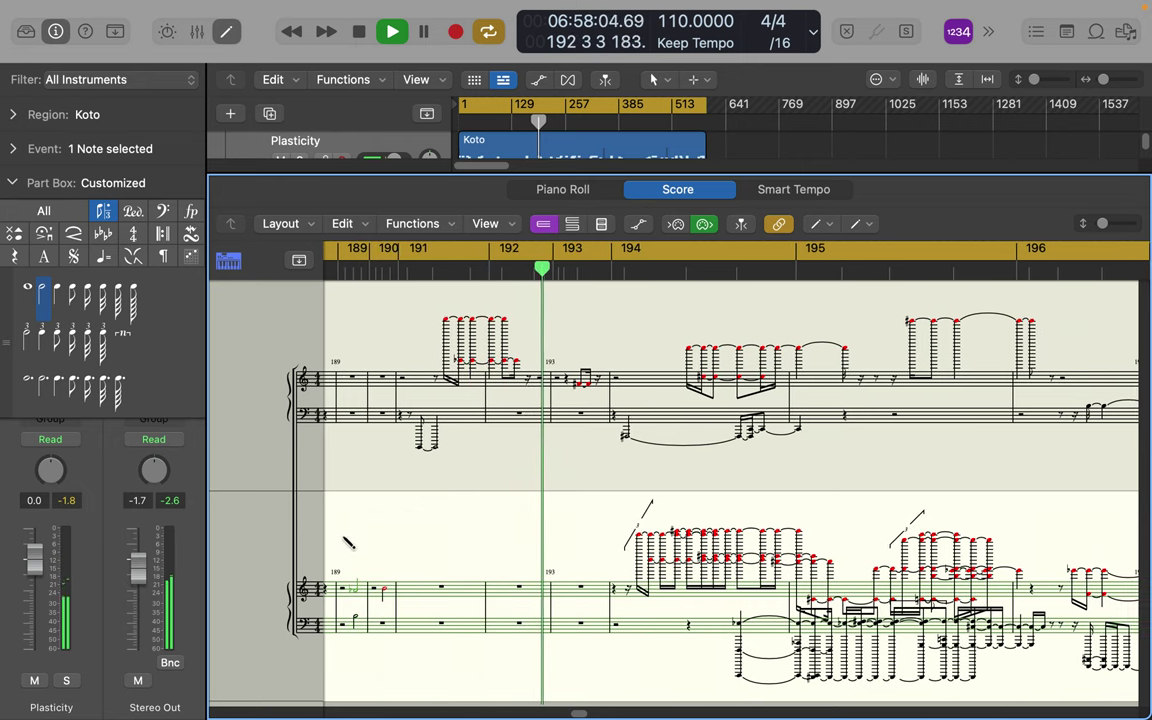
{"action": "left_click", "coordinate": [348, 418]}
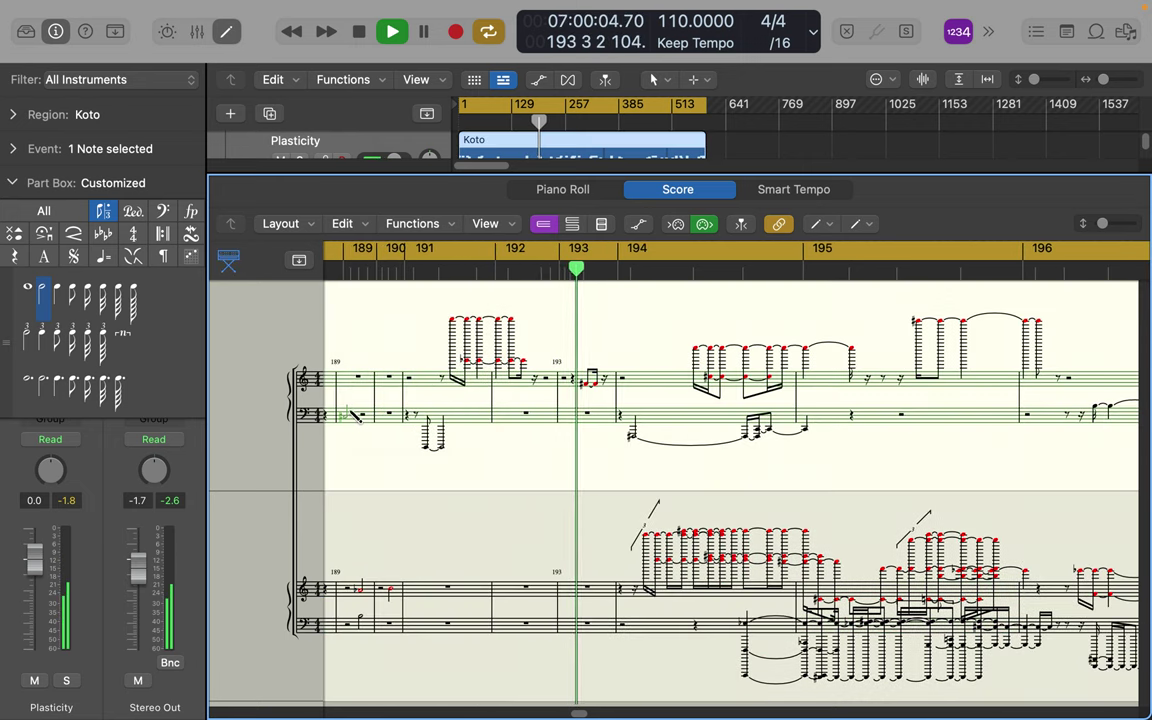
{"action": "left_click", "coordinate": [346, 379]}
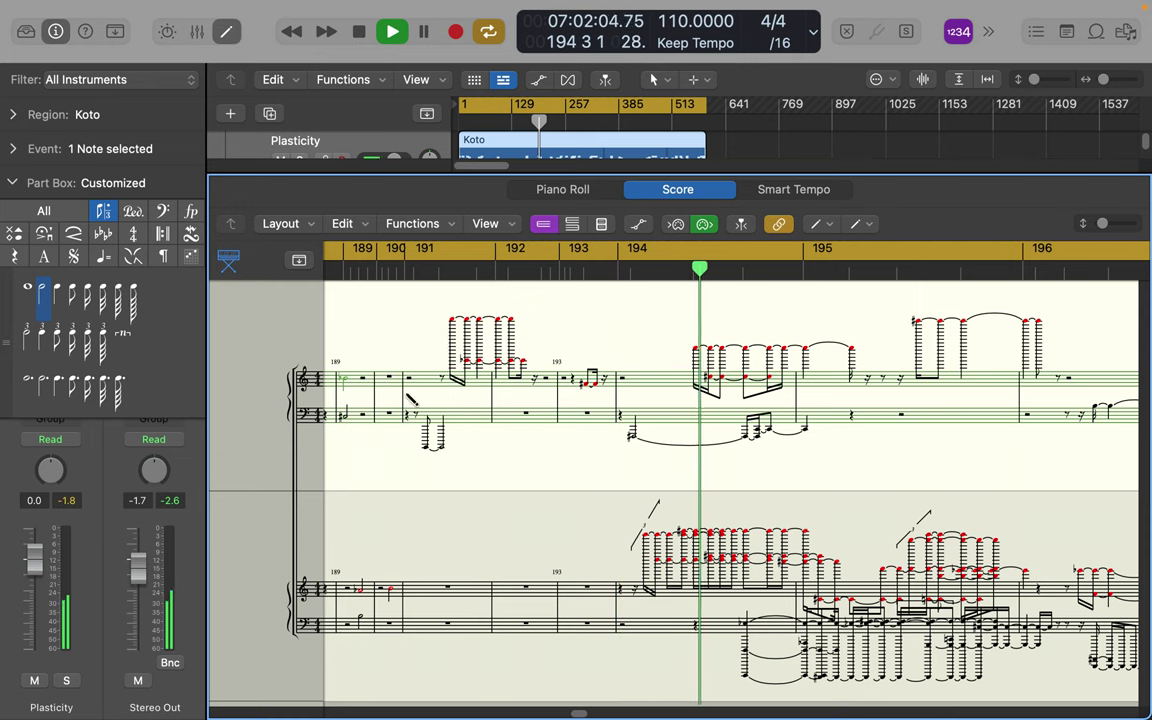
{"action": "left_click", "coordinate": [1022, 415]}
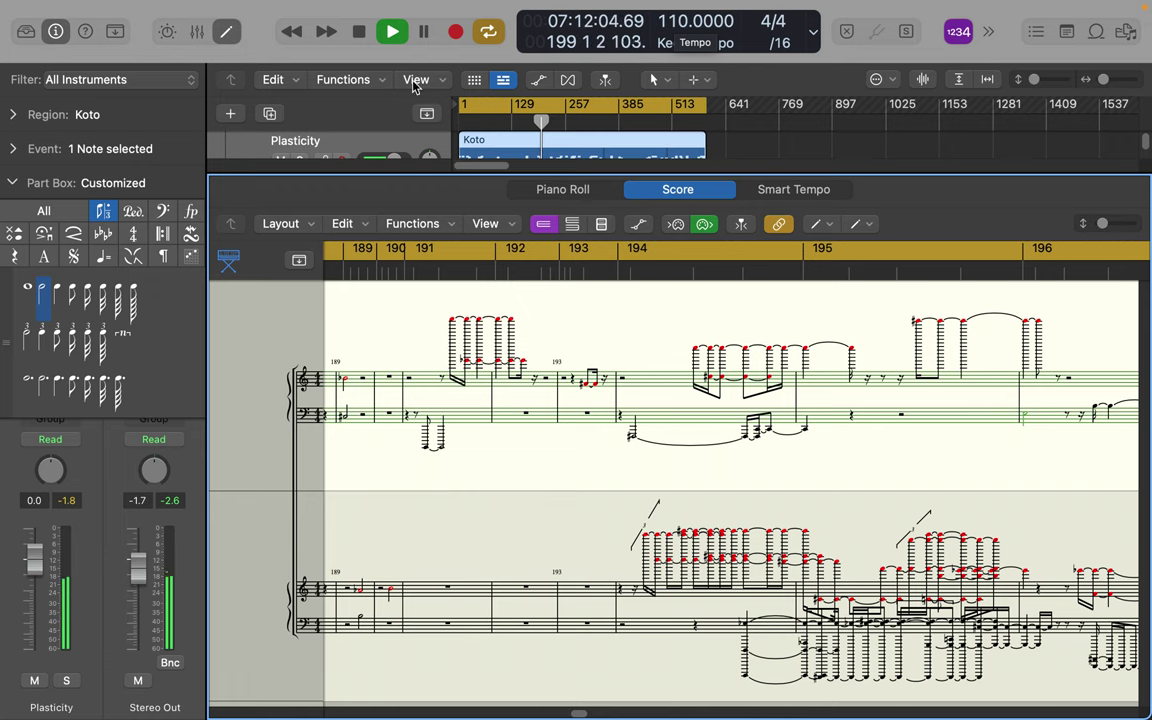
- Show the global tracks above the score and turn Catch Playhead back on
{"action": "left_click", "coordinate": [299, 261]}
{"action": "scroll", "coordinate": [520, 532], "scroll_direction": "up", "scroll_amount": 3}
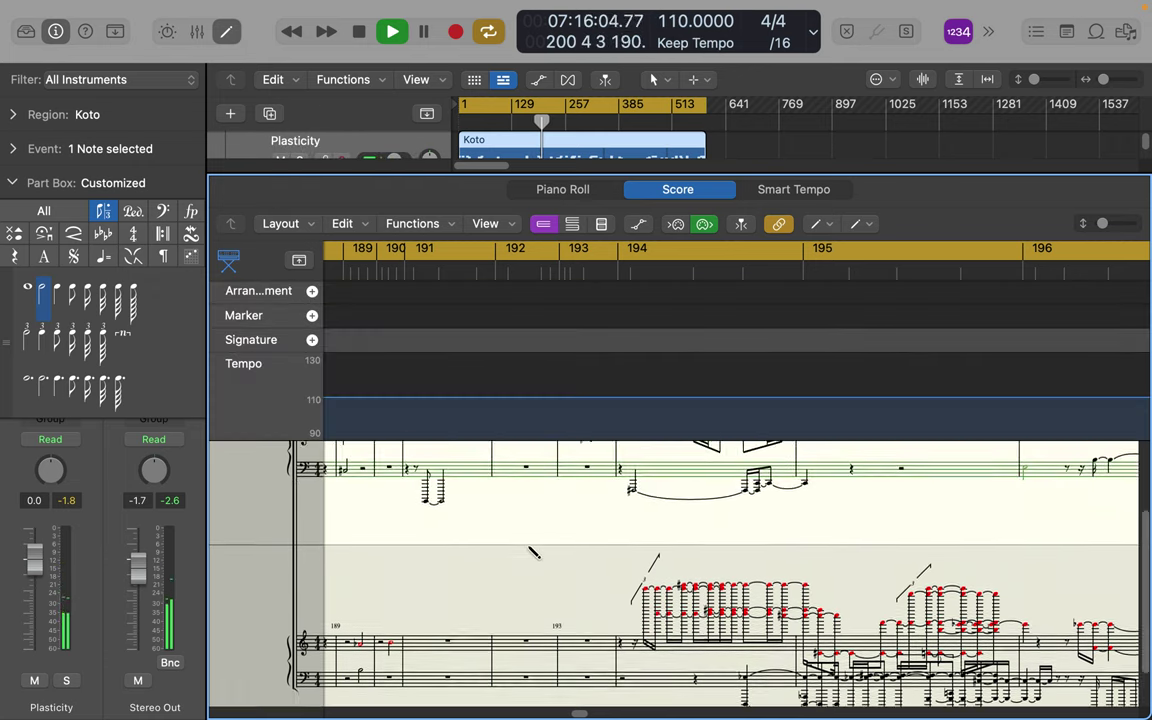
{"action": "scroll", "coordinate": [534, 552], "scroll_direction": "down", "scroll_amount": 3}
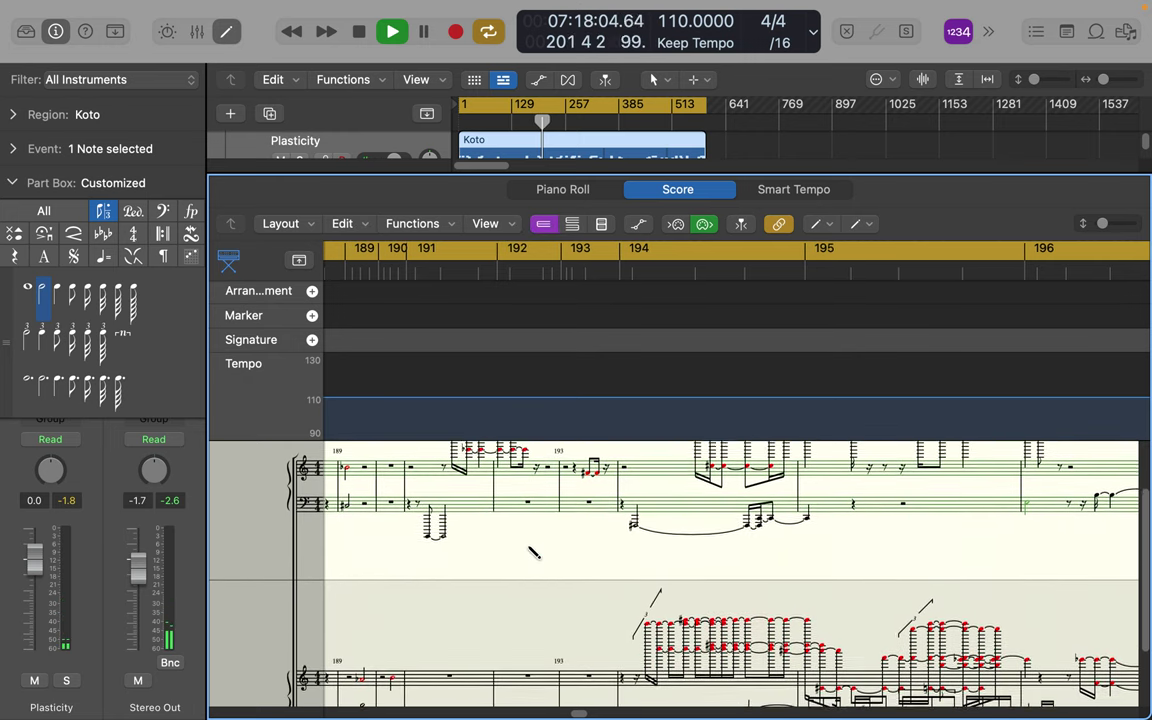
{"action": "scroll", "coordinate": [534, 552], "scroll_direction": "up", "scroll_amount": 3}
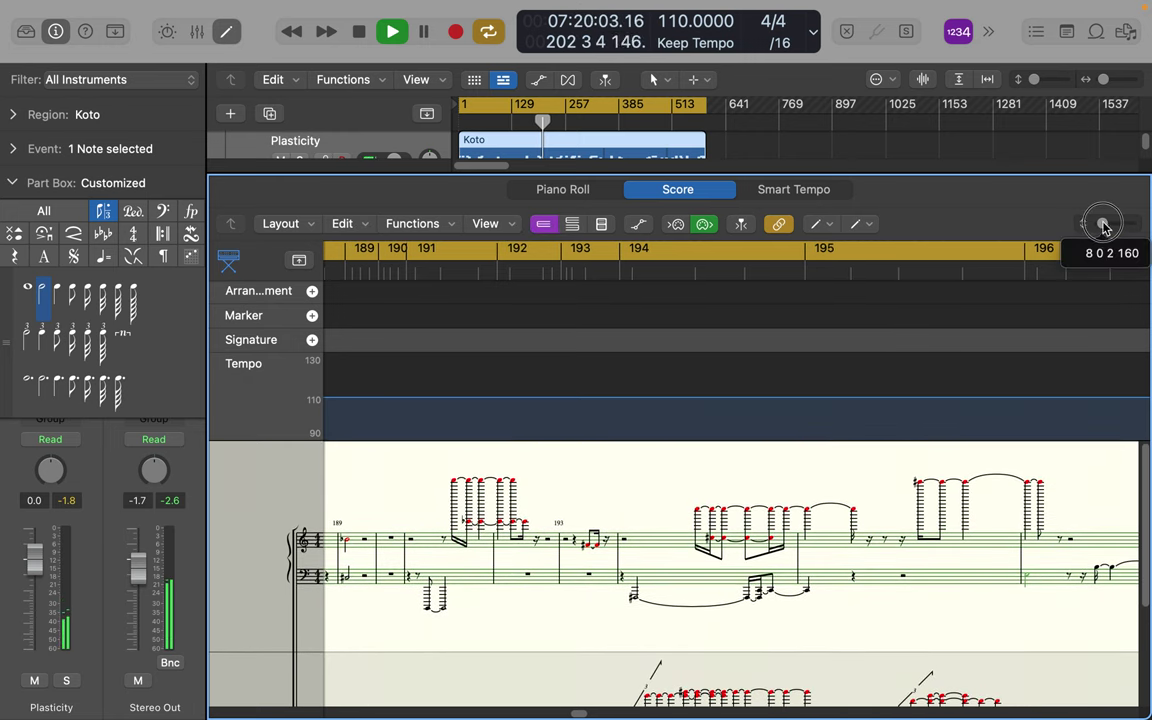
{"action": "left_click_drag", "start_coordinate": [1103, 226], "coordinate": [1099, 227]}
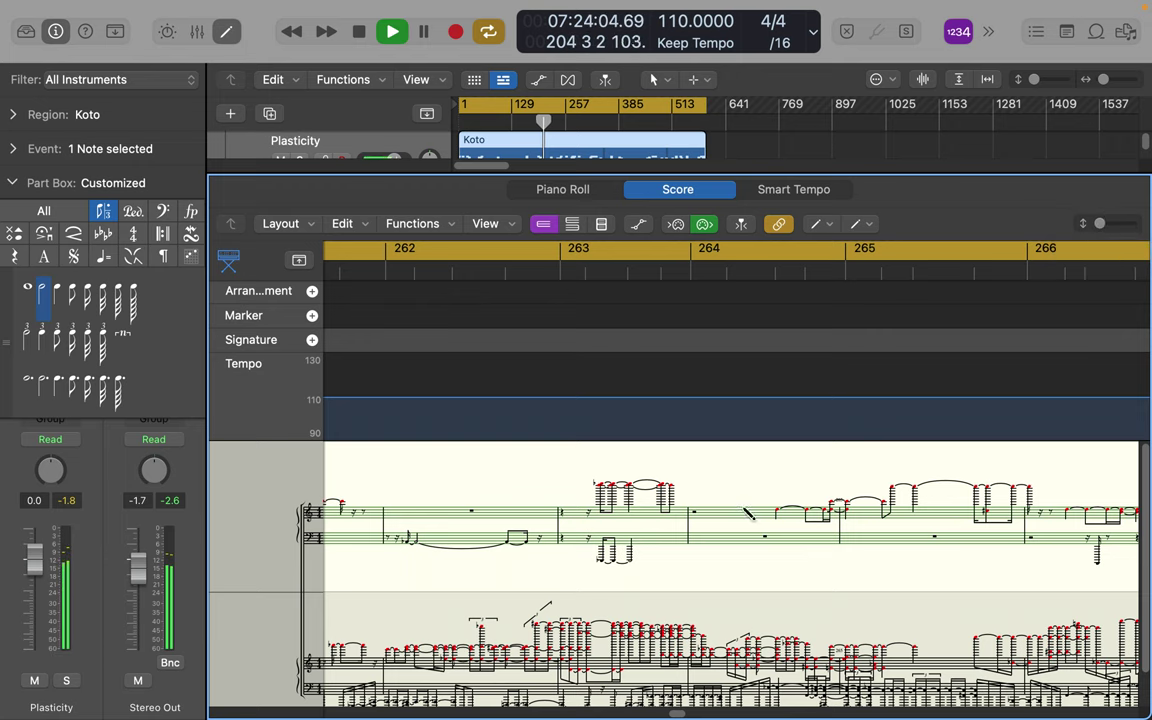
{"action": "scroll", "coordinate": [690, 558], "scroll_direction": "down", "scroll_amount": 3}
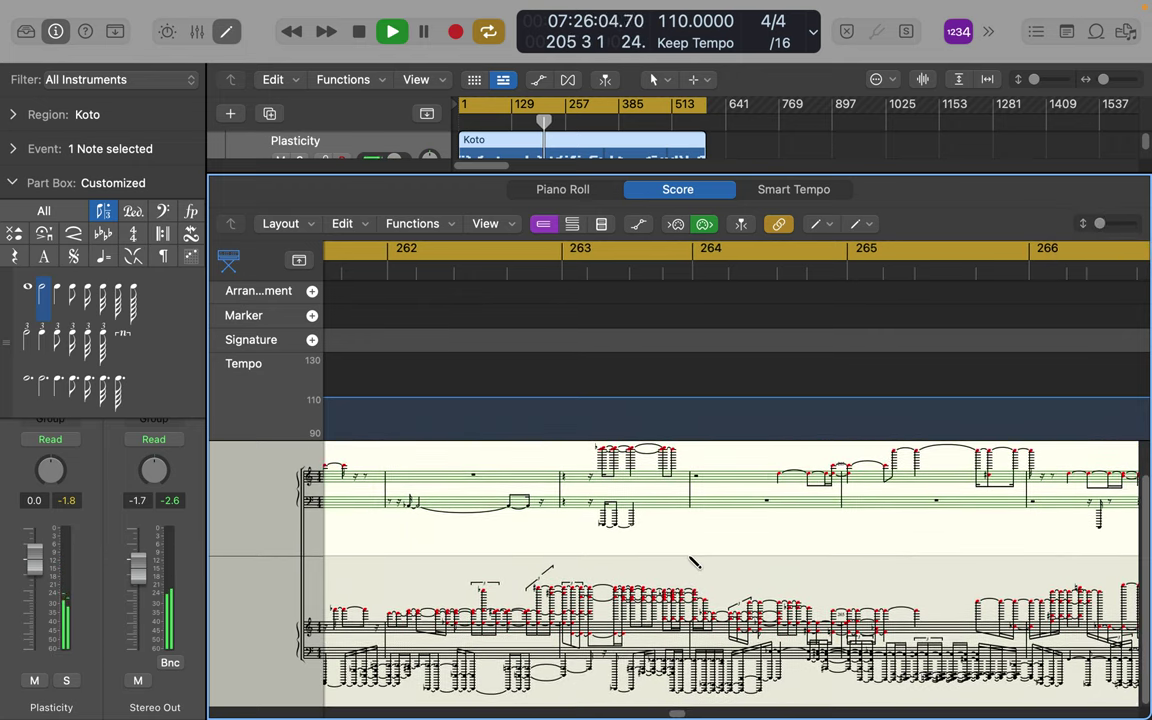
{"action": "left_click", "coordinate": [743, 226]}
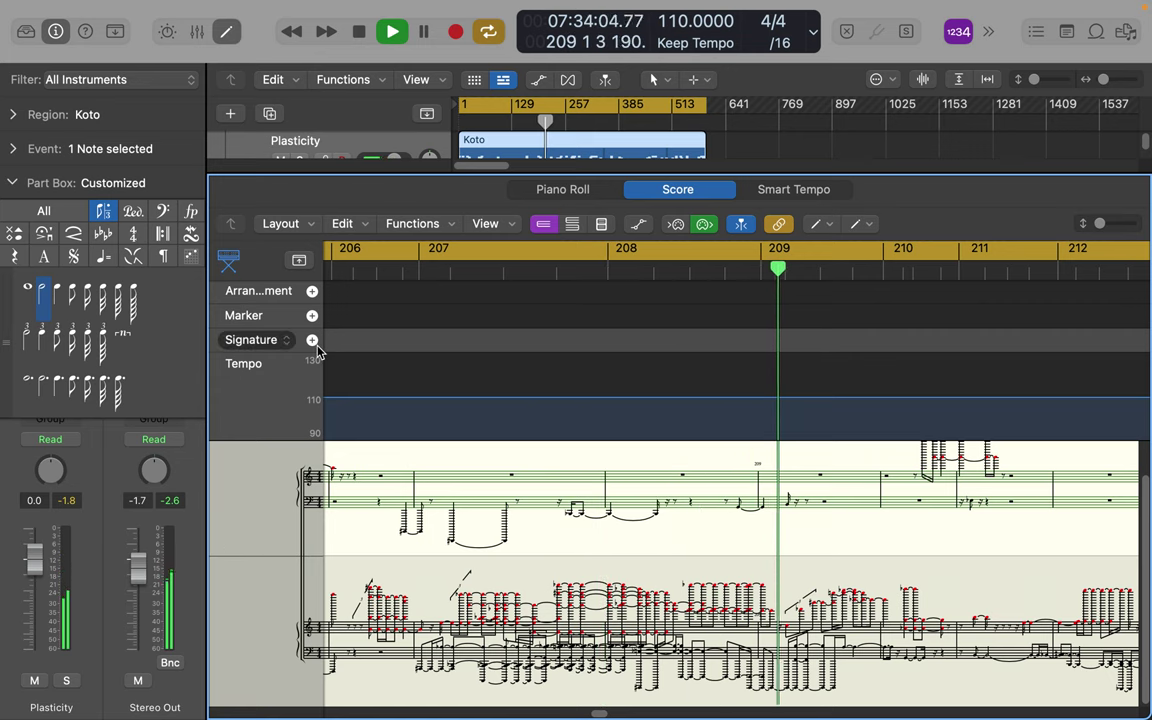
- Look through the Tempo track's Tempo Sets and Snap options, and set the tempo to 109 at bar 212
{"action": "left_click", "coordinate": [270, 364]}
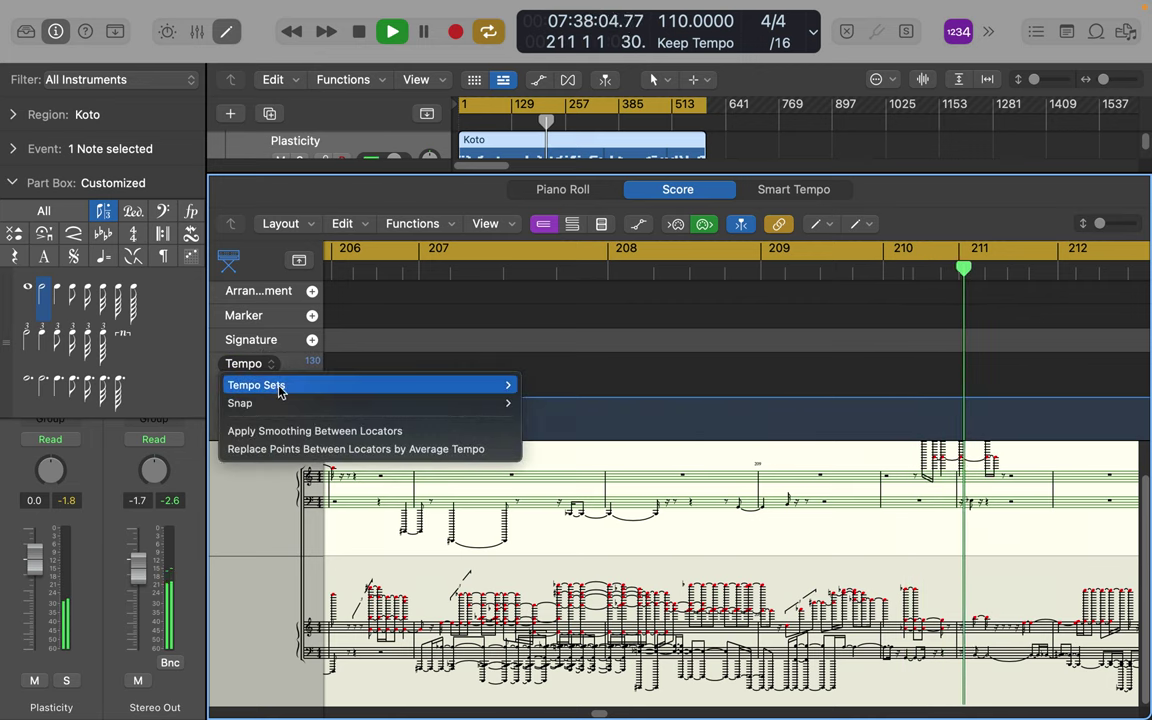
{"action": "mouse_move", "coordinate": [280, 392]}
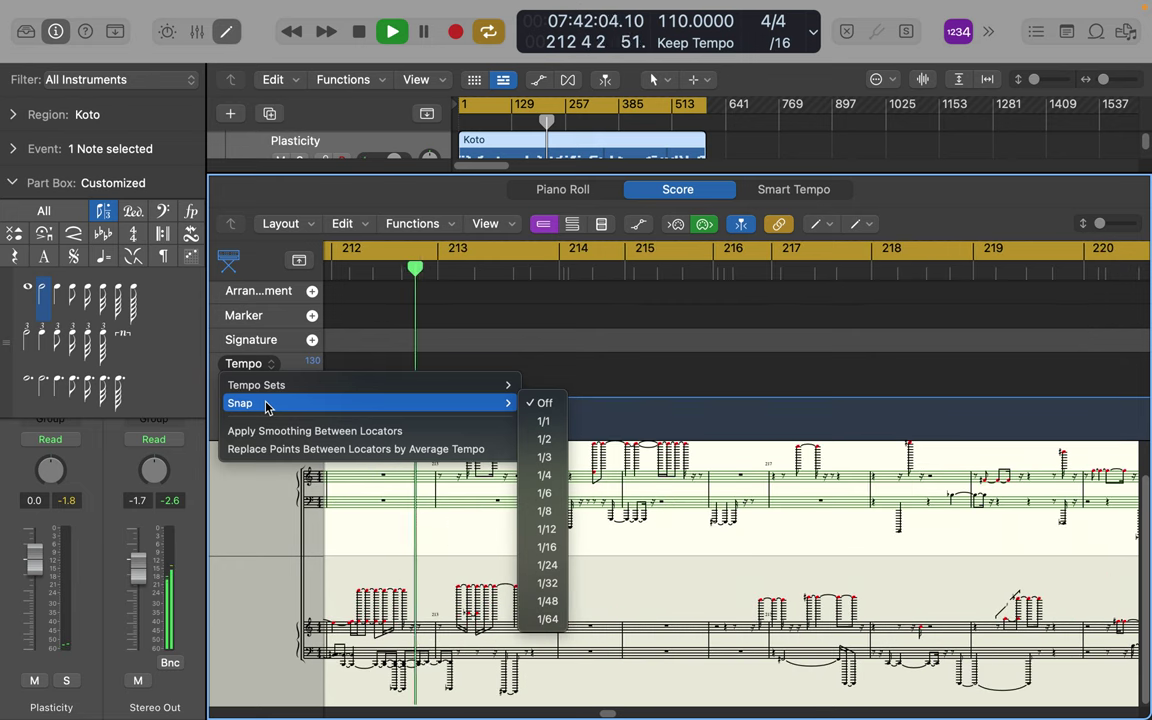
{"action": "left_click", "coordinate": [408, 187]}
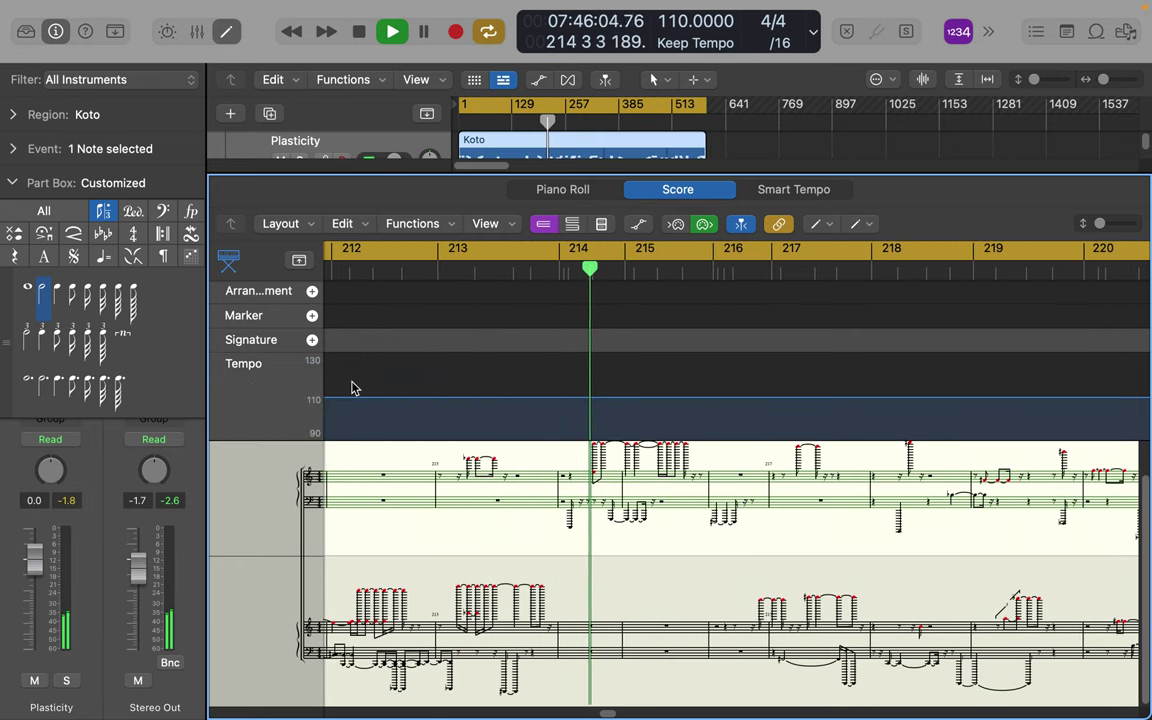
{"action": "mouse_move", "coordinate": [330, 403]}
{"action": "left_mouse_down"}
{"action": "mouse_move", "coordinate": [333, 417]}
{"action": "mouse_move", "coordinate": [333, 404]}
{"action": "left_mouse_up"}
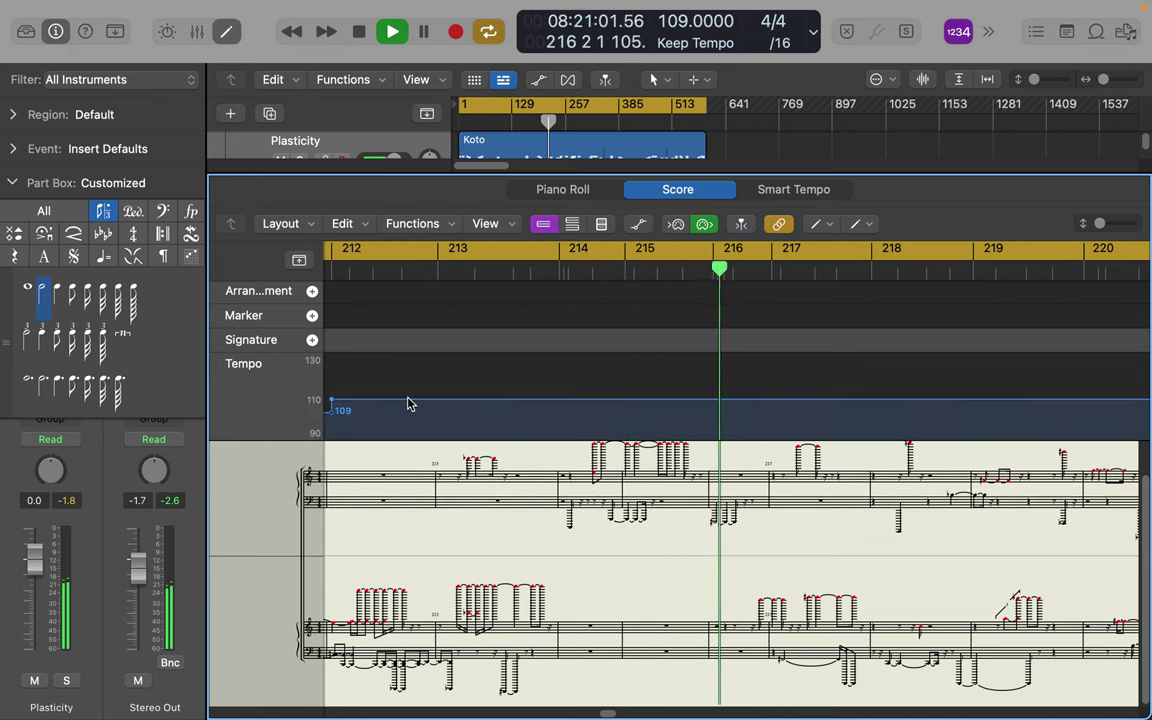
- Draw tempo changes in the Tempo track from bar 217 to bar 228, including 98 in bar 217, 77 in bar 219 and 106 in bar 226
{"action": "left_click", "coordinate": [838, 416]}
{"action": "left_click_drag", "start_coordinate": [815, 412], "coordinate": [838, 428]}
{"action": "mouse_move", "coordinate": [941, 417]}
{"action": "left_mouse_down"}
{"action": "mouse_move", "coordinate": [946, 432]}
{"action": "mouse_move", "coordinate": [925, 418]}
{"action": "mouse_move", "coordinate": [945, 435]}
{"action": "left_mouse_up"}
{"action": "left_click", "coordinate": [944, 426]}
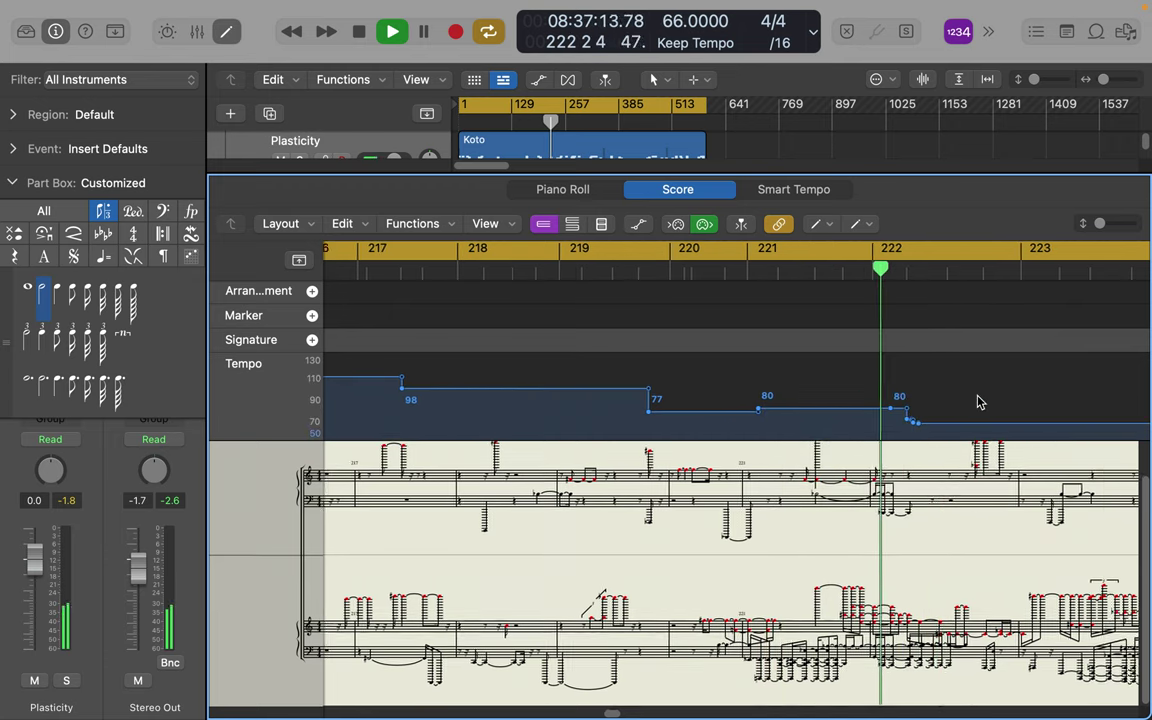
{"action": "mouse_move", "coordinate": [751, 410]}
{"action": "left_mouse_down"}
{"action": "mouse_move", "coordinate": [810, 447]}
{"action": "mouse_move", "coordinate": [905, 390]}
{"action": "mouse_move", "coordinate": [1059, 419]}
{"action": "mouse_move", "coordinate": [1142, 418]}
{"action": "left_mouse_up"}
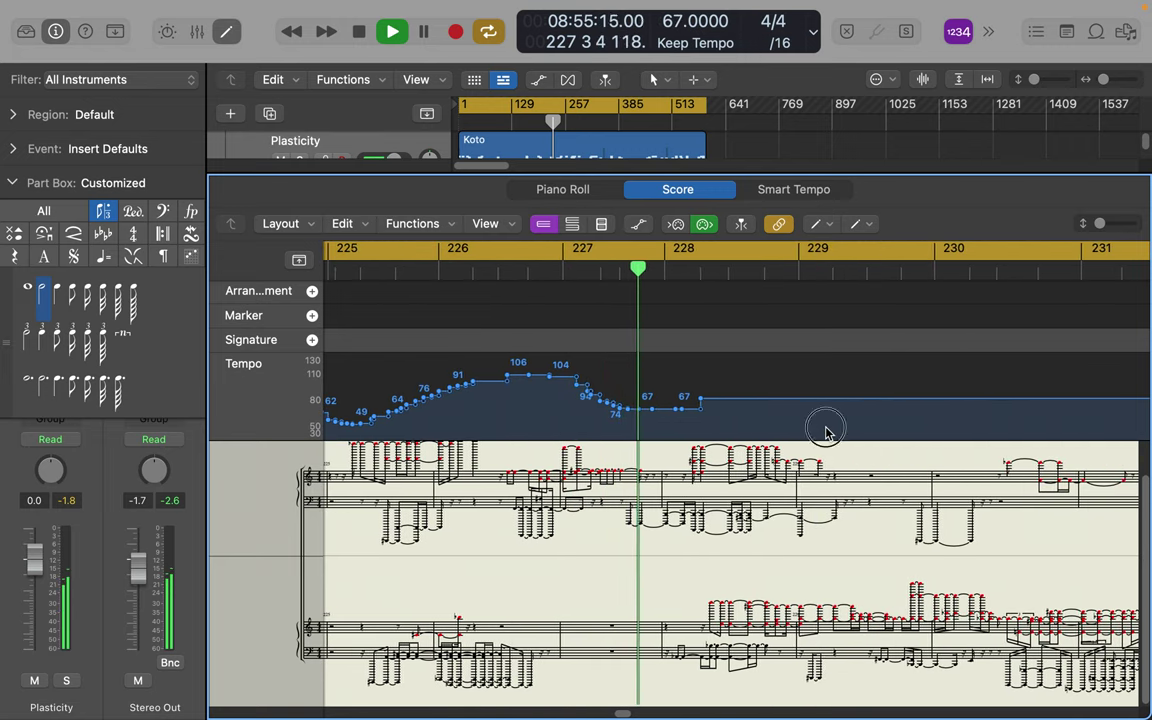
- Draw jagged tempo changes from bar 229 to bar 235, including 129 at bar 229 and 51 in bar 235
{"action": "mouse_move", "coordinate": [826, 432]}
{"action": "left_mouse_down"}
{"action": "mouse_move", "coordinate": [1132, 372]}
{"action": "mouse_move", "coordinate": [1135, 382]}
{"action": "left_mouse_up"}
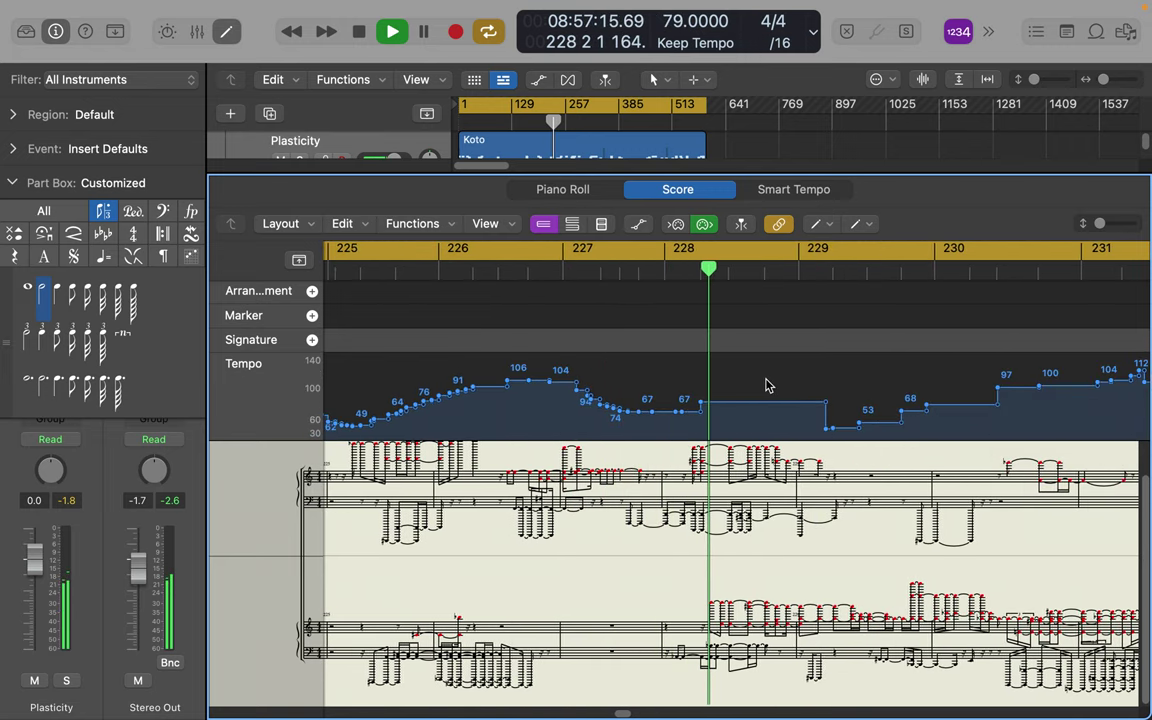
{"action": "mouse_move", "coordinate": [799, 368]}
{"action": "left_mouse_down"}
{"action": "mouse_move", "coordinate": [946, 378]}
{"action": "mouse_move", "coordinate": [1145, 429]}
{"action": "left_mouse_up"}
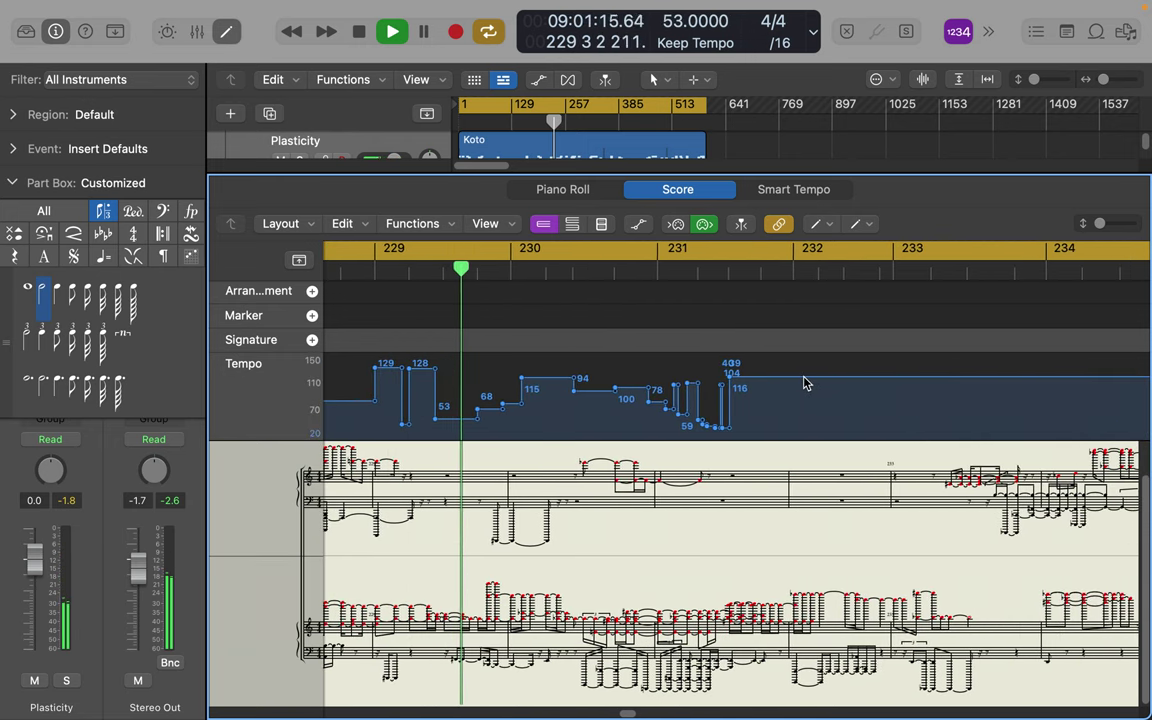
{"action": "mouse_move", "coordinate": [760, 381]}
{"action": "left_mouse_down"}
{"action": "mouse_move", "coordinate": [910, 427]}
{"action": "mouse_move", "coordinate": [1000, 478]}
{"action": "mouse_move", "coordinate": [1036, 419]}
{"action": "mouse_move", "coordinate": [870, 401]}
{"action": "mouse_move", "coordinate": [1050, 400]}
{"action": "mouse_move", "coordinate": [1057, 411]}
{"action": "mouse_move", "coordinate": [1008, 418]}
{"action": "mouse_move", "coordinate": [1100, 362]}
{"action": "mouse_move", "coordinate": [870, 380]}
{"action": "mouse_move", "coordinate": [845, 415]}
{"action": "mouse_move", "coordinate": [1140, 366]}
{"action": "mouse_move", "coordinate": [883, 398]}
{"action": "left_mouse_up"}
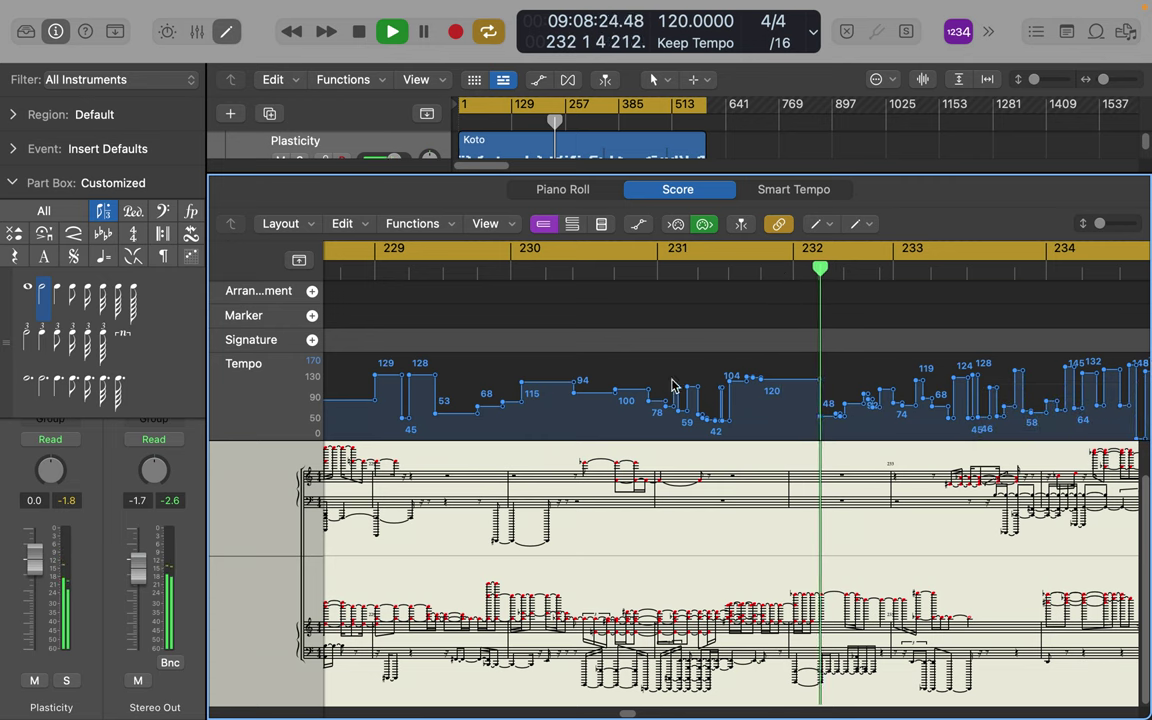
{"action": "mouse_move", "coordinate": [632, 393]}
{"action": "left_mouse_down"}
{"action": "mouse_move", "coordinate": [950, 343]}
{"action": "mouse_move", "coordinate": [1140, 398]}
{"action": "left_mouse_up"}
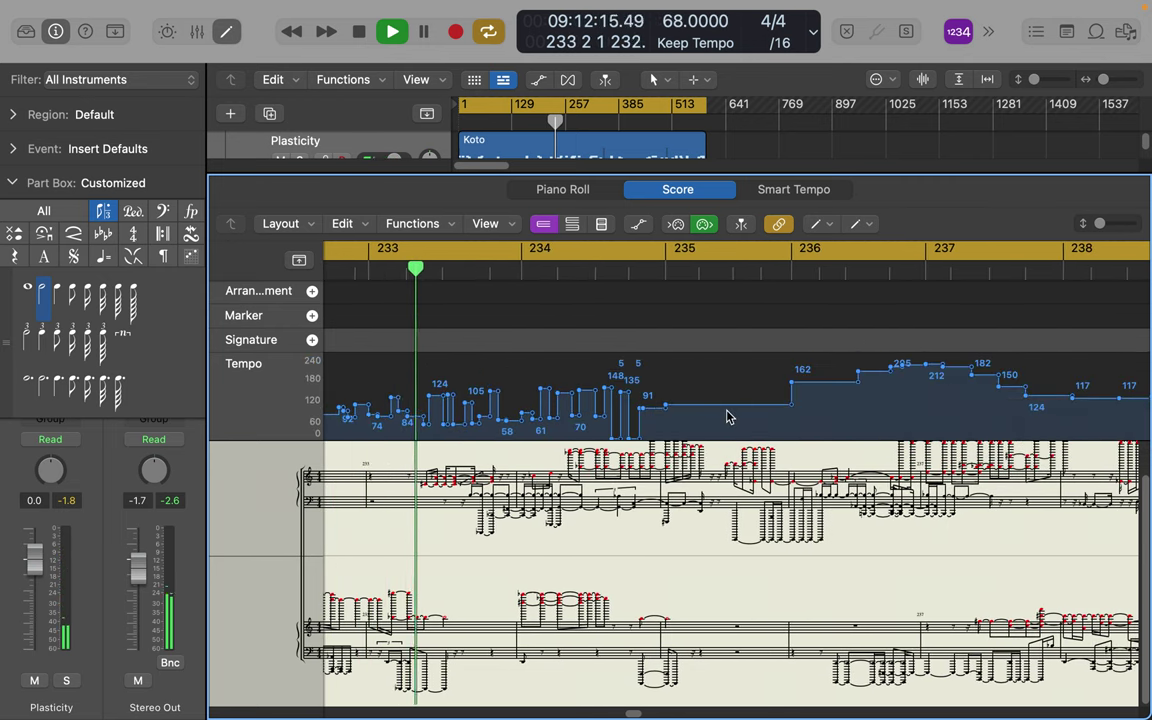
{"action": "left_click_drag", "start_coordinate": [756, 428], "coordinate": [565, 403]}
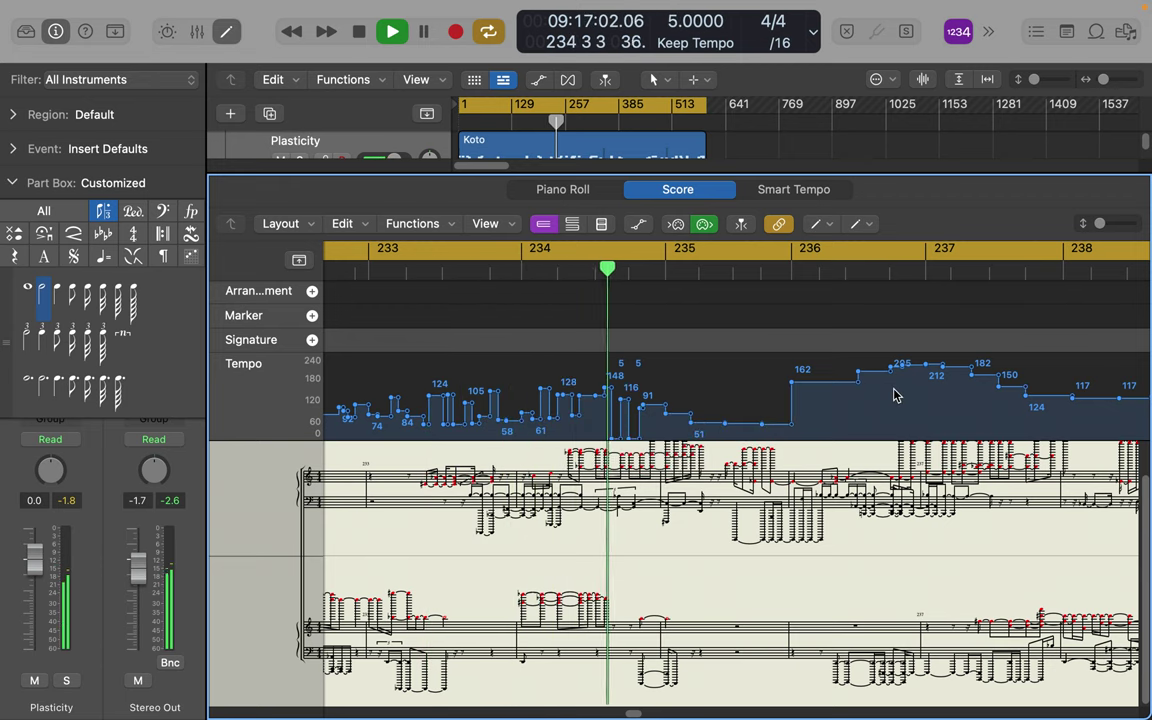
- Draw sharply alternating tempos from bar 236 to bar 243, including 197 in bar 241 and 200 at bar 243
{"action": "scroll", "coordinate": [895, 395], "scroll_direction": "right", "scroll_amount": 6}
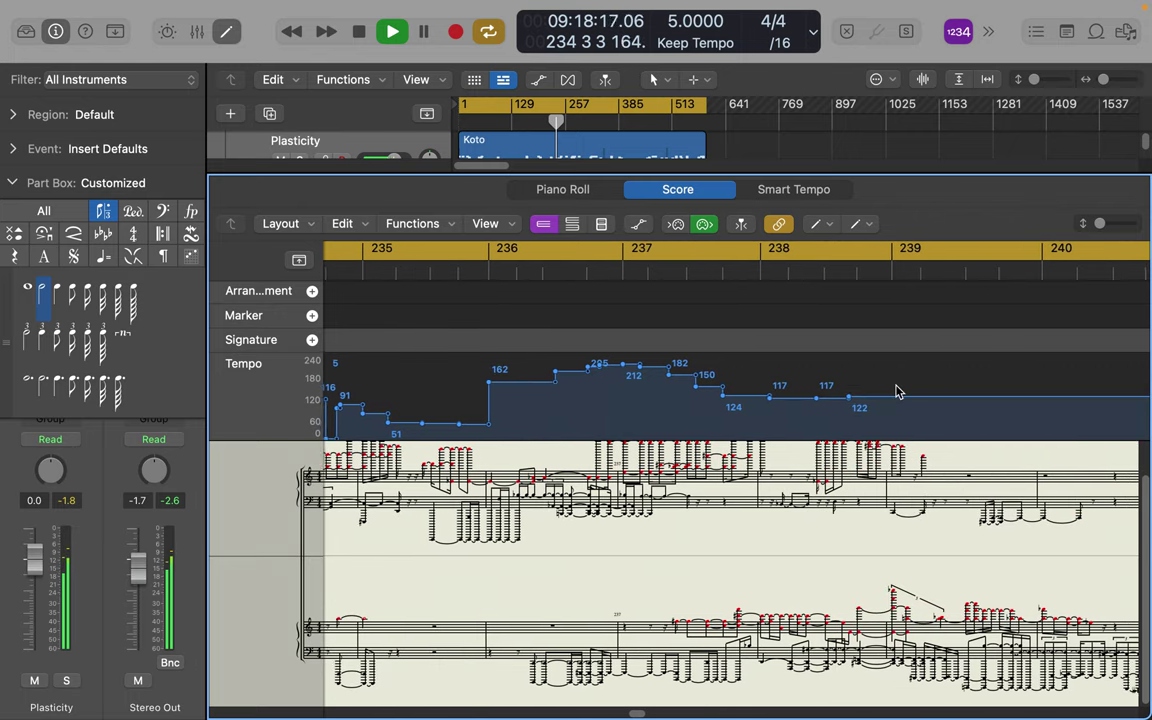
{"action": "mouse_move", "coordinate": [518, 427]}
{"action": "left_mouse_down"}
{"action": "mouse_move", "coordinate": [879, 427]}
{"action": "mouse_move", "coordinate": [1140, 385]}
{"action": "left_mouse_up"}
{"action": "scroll", "coordinate": [997, 388], "scroll_direction": "right", "scroll_amount": 8}
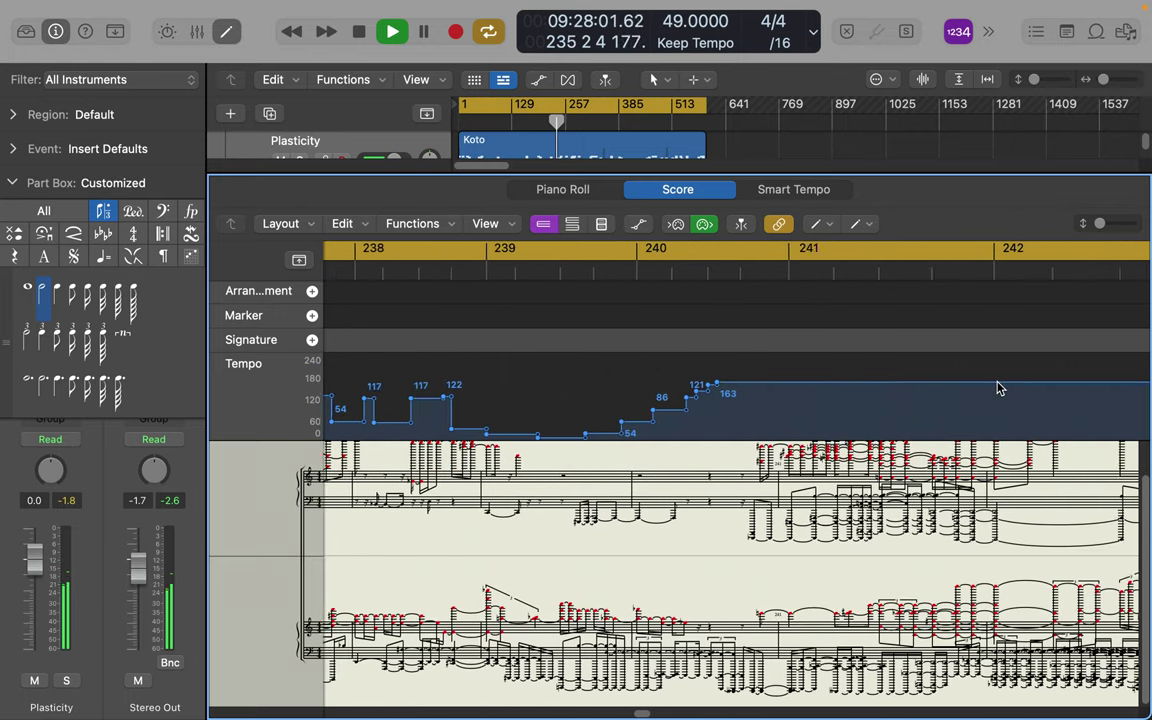
{"action": "mouse_move", "coordinate": [600, 432]}
{"action": "left_mouse_down"}
{"action": "mouse_move", "coordinate": [1110, 470]}
{"action": "mouse_move", "coordinate": [820, 445]}
{"action": "mouse_move", "coordinate": [590, 442]}
{"action": "mouse_move", "coordinate": [1131, 373]}
{"action": "mouse_move", "coordinate": [617, 411]}
{"action": "mouse_move", "coordinate": [676, 378]}
{"action": "mouse_move", "coordinate": [1140, 370]}
{"action": "mouse_move", "coordinate": [560, 380]}
{"action": "mouse_move", "coordinate": [1131, 411]}
{"action": "mouse_move", "coordinate": [1137, 400]}
{"action": "left_mouse_up"}
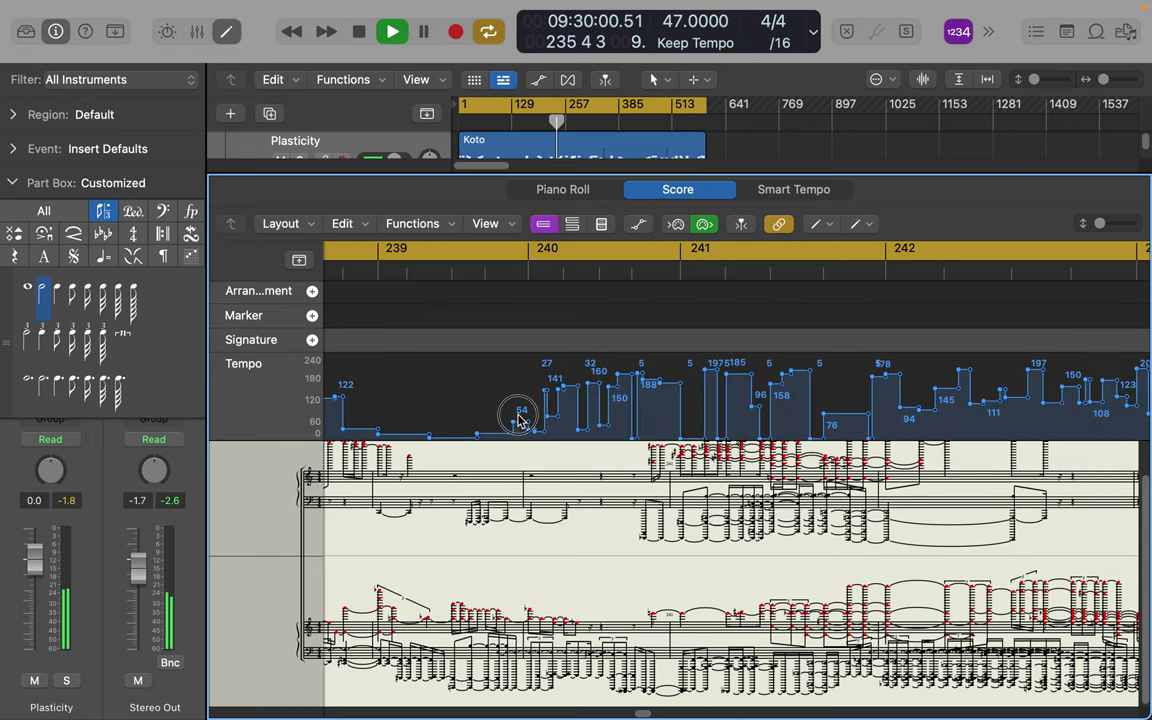
{"action": "mouse_move", "coordinate": [519, 420]}
{"action": "left_mouse_down"}
{"action": "mouse_move", "coordinate": [283, 424]}
{"action": "mouse_move", "coordinate": [206, 463]}
{"action": "mouse_move", "coordinate": [391, 418]}
{"action": "left_mouse_up"}
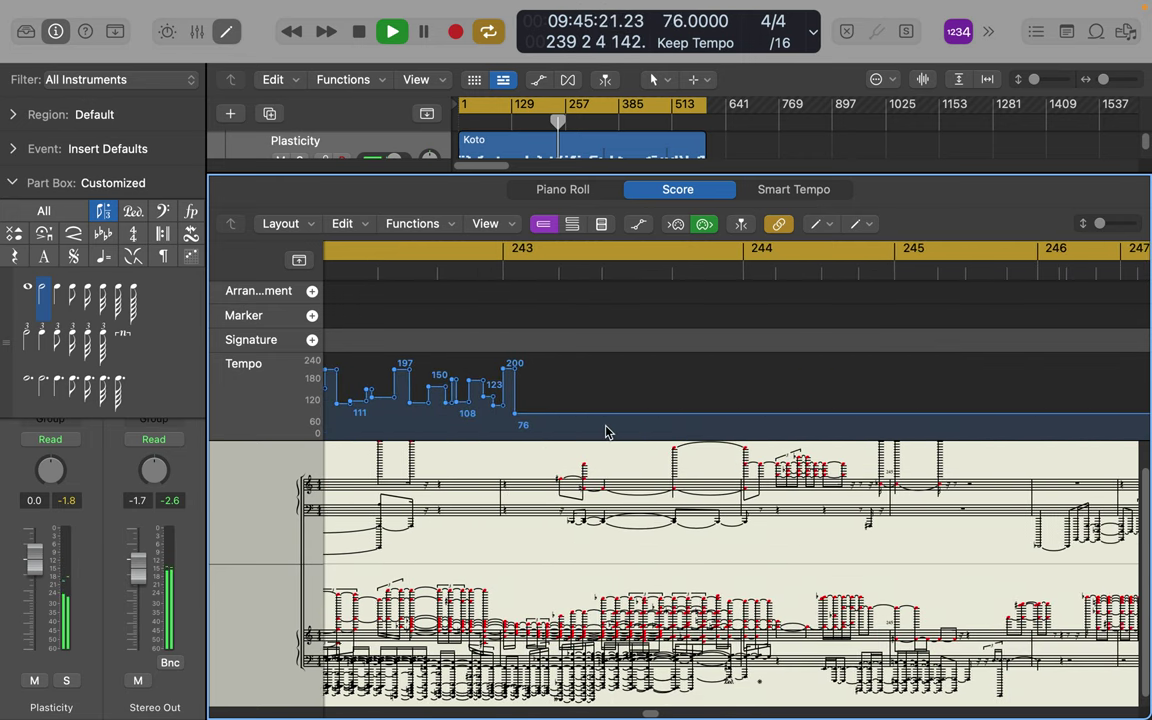
- Draw the tempo curve from bar 243 to bar 250, including 242 in bar 245 and 66 at 245 3 3 1
{"action": "mouse_move", "coordinate": [516, 418]}
{"action": "left_mouse_down"}
{"action": "mouse_move", "coordinate": [1070, 388]}
{"action": "mouse_move", "coordinate": [360, 417]}
{"action": "mouse_move", "coordinate": [1140, 430]}
{"action": "mouse_move", "coordinate": [655, 415]}
{"action": "mouse_move", "coordinate": [720, 375]}
{"action": "mouse_move", "coordinate": [1140, 420]}
{"action": "mouse_move", "coordinate": [500, 430]}
{"action": "mouse_move", "coordinate": [1140, 385]}
{"action": "mouse_move", "coordinate": [770, 408]}
{"action": "mouse_move", "coordinate": [1010, 382]}
{"action": "mouse_move", "coordinate": [355, 405]}
{"action": "mouse_move", "coordinate": [1140, 378]}
{"action": "mouse_move", "coordinate": [522, 404]}
{"action": "mouse_move", "coordinate": [1090, 393]}
{"action": "mouse_move", "coordinate": [1077, 390]}
{"action": "left_mouse_up"}
{"action": "scroll", "coordinate": [1077, 390], "scroll_direction": "right", "scroll_amount": 7}
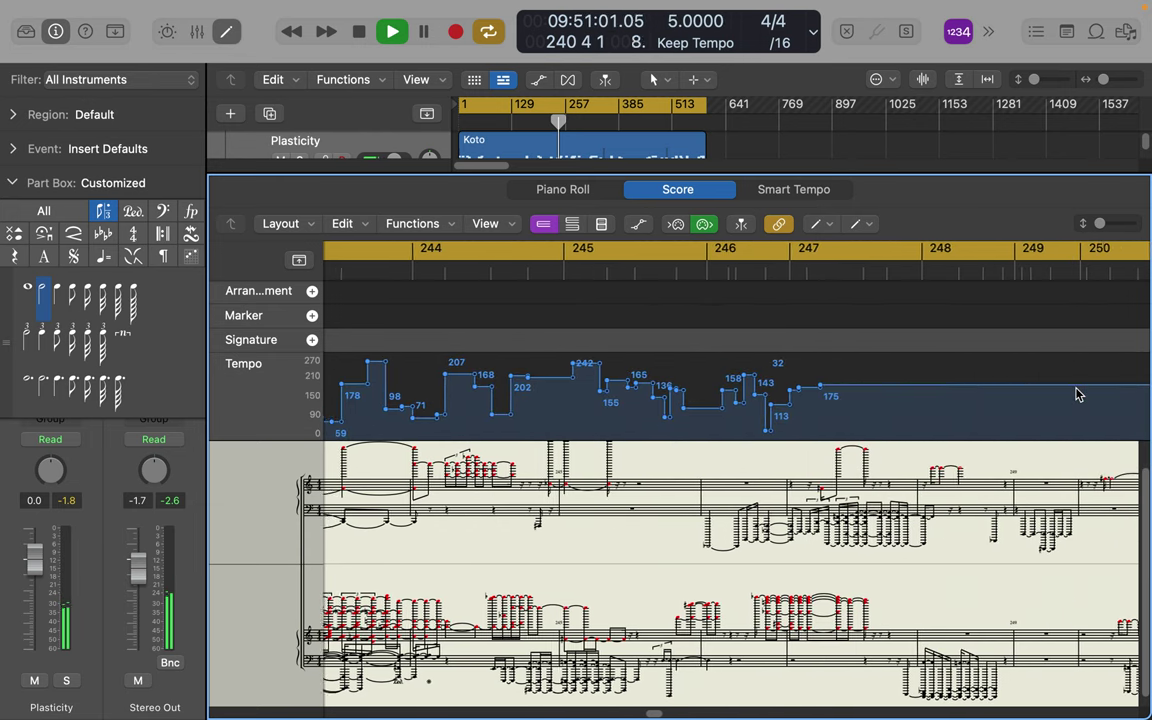
{"action": "mouse_move", "coordinate": [583, 427]}
{"action": "left_mouse_down"}
{"action": "mouse_move", "coordinate": [946, 399]}
{"action": "mouse_move", "coordinate": [1131, 411]}
{"action": "mouse_move", "coordinate": [1131, 373]}
{"action": "mouse_move", "coordinate": [950, 420]}
{"action": "mouse_move", "coordinate": [800, 412]}
{"action": "mouse_move", "coordinate": [1095, 400]}
{"action": "mouse_move", "coordinate": [1030, 385]}
{"action": "mouse_move", "coordinate": [673, 400]}
{"action": "mouse_move", "coordinate": [642, 430]}
{"action": "left_mouse_up"}
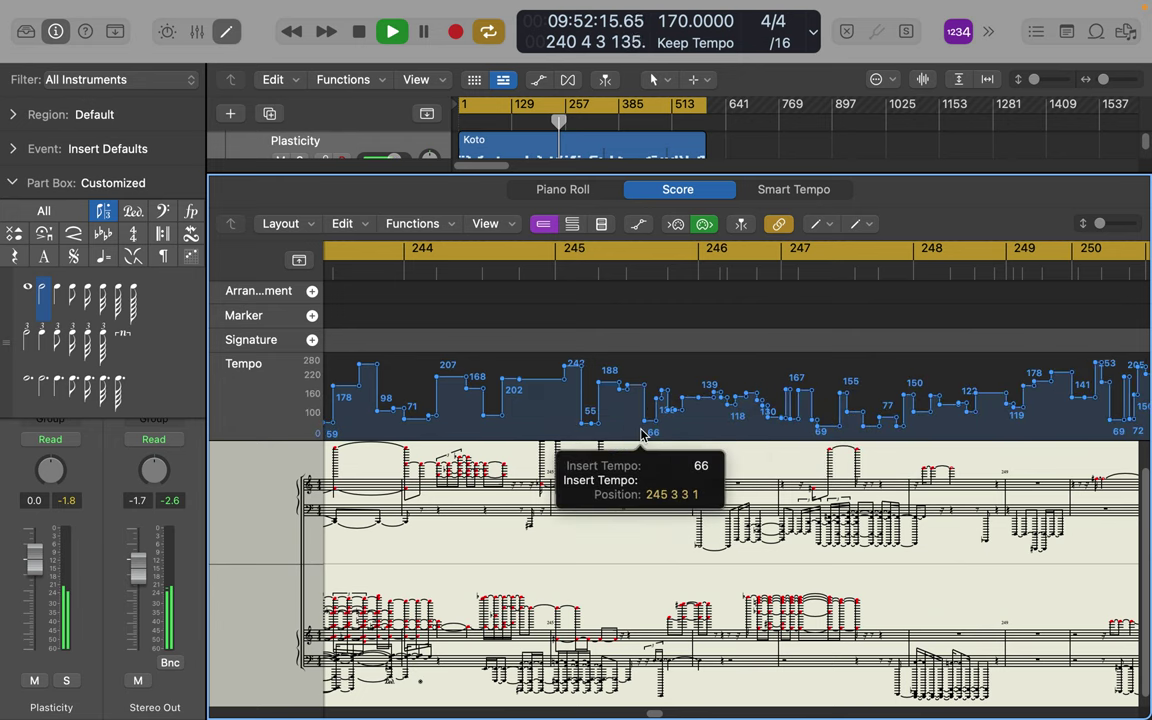
- Extend the drawn tempo changes from bar 251 to bar 265, including 89 in bar 261 and 210 in bar 264
{"action": "scroll", "coordinate": [642, 430], "scroll_direction": "right", "scroll_amount": 3}
{"action": "scroll", "coordinate": [642, 430], "scroll_direction": "right", "scroll_amount": 5}
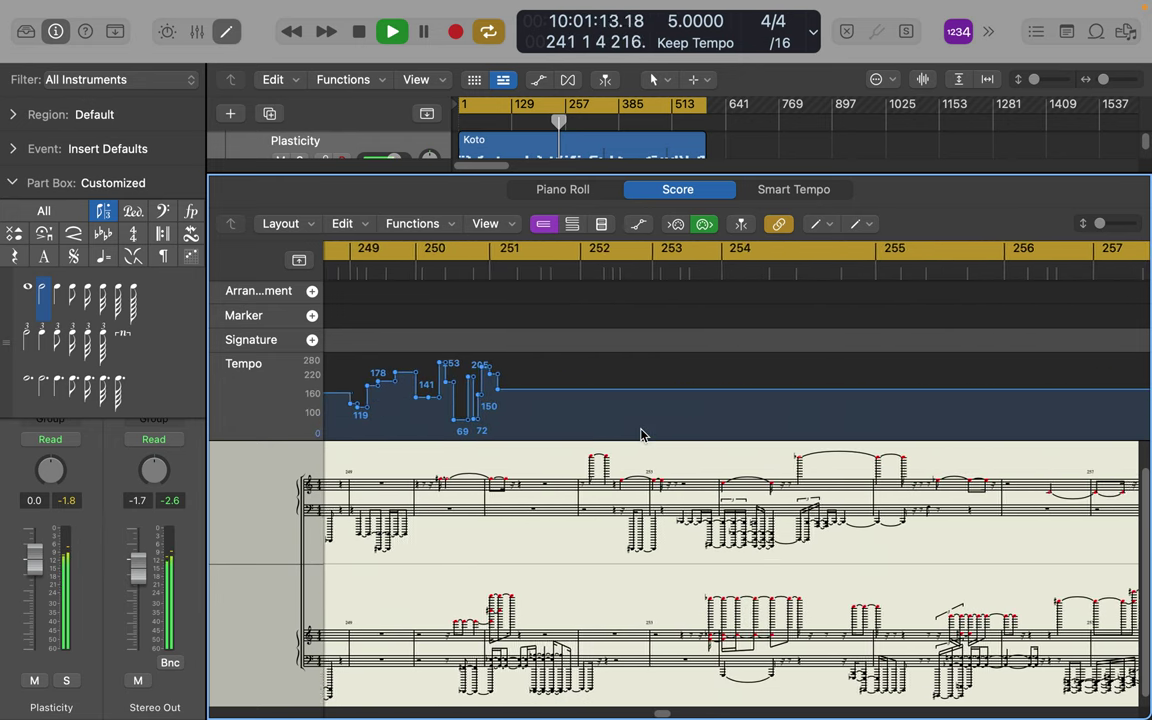
{"action": "mouse_move", "coordinate": [442, 372]}
{"action": "left_mouse_down"}
{"action": "mouse_move", "coordinate": [625, 400]}
{"action": "mouse_move", "coordinate": [1143, 387]}
{"action": "mouse_move", "coordinate": [553, 360]}
{"action": "mouse_move", "coordinate": [386, 386]}
{"action": "mouse_move", "coordinate": [918, 375]}
{"action": "mouse_move", "coordinate": [1030, 390]}
{"action": "mouse_move", "coordinate": [603, 400]}
{"action": "mouse_move", "coordinate": [470, 425]}
{"action": "left_mouse_up"}
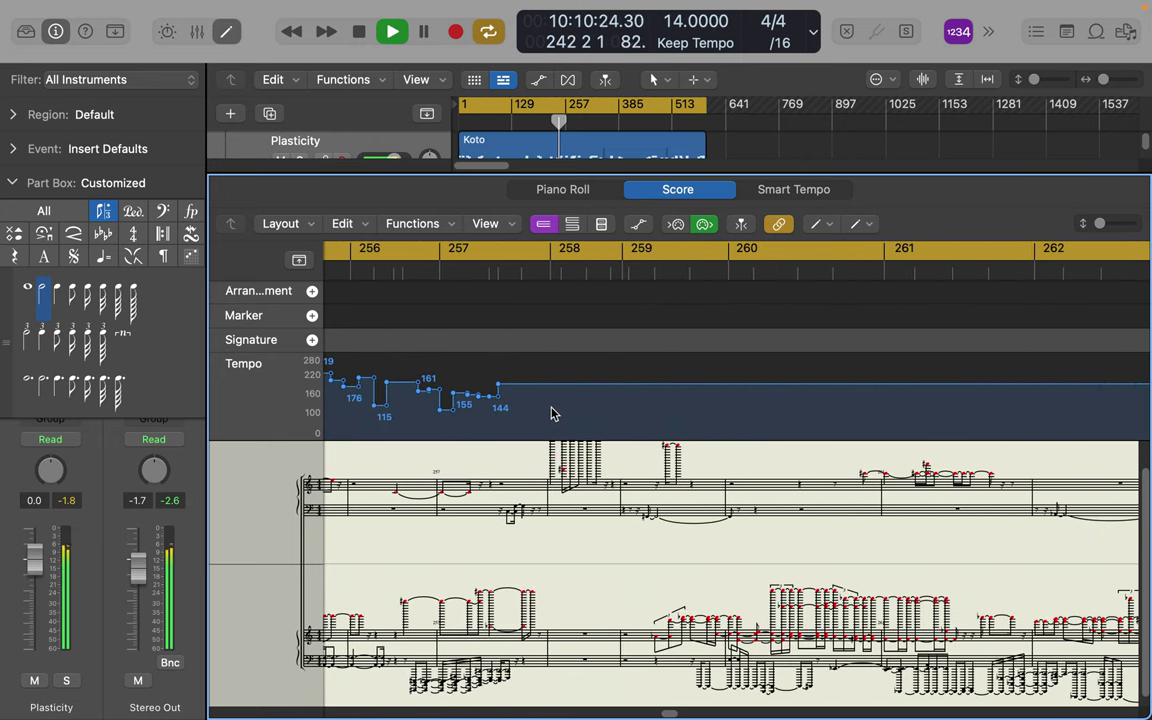
{"action": "mouse_move", "coordinate": [553, 413]}
{"action": "left_mouse_down"}
{"action": "mouse_move", "coordinate": [500, 410]}
{"action": "mouse_move", "coordinate": [1120, 445]}
{"action": "mouse_move", "coordinate": [700, 390]}
{"action": "mouse_move", "coordinate": [475, 398]}
{"action": "mouse_move", "coordinate": [1016, 391]}
{"action": "mouse_move", "coordinate": [640, 404]}
{"action": "mouse_move", "coordinate": [668, 407]}
{"action": "left_mouse_up"}
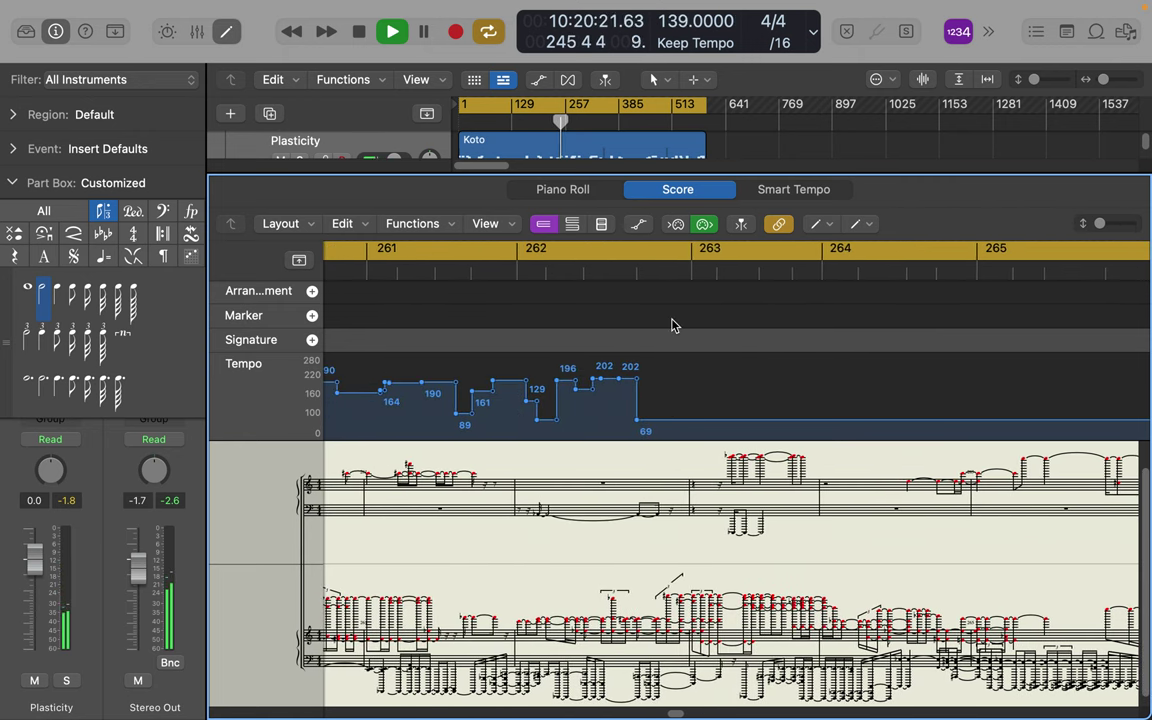
{"action": "mouse_move", "coordinate": [615, 404]}
{"action": "left_mouse_down"}
{"action": "mouse_move", "coordinate": [1028, 375]}
{"action": "mouse_move", "coordinate": [625, 378]}
{"action": "mouse_move", "coordinate": [1003, 368]}
{"action": "mouse_move", "coordinate": [797, 381]}
{"action": "mouse_move", "coordinate": [954, 398]}
{"action": "mouse_move", "coordinate": [762, 406]}
{"action": "mouse_move", "coordinate": [1140, 380]}
{"action": "mouse_move", "coordinate": [621, 380]}
{"action": "mouse_move", "coordinate": [566, 400]}
{"action": "left_mouse_up"}
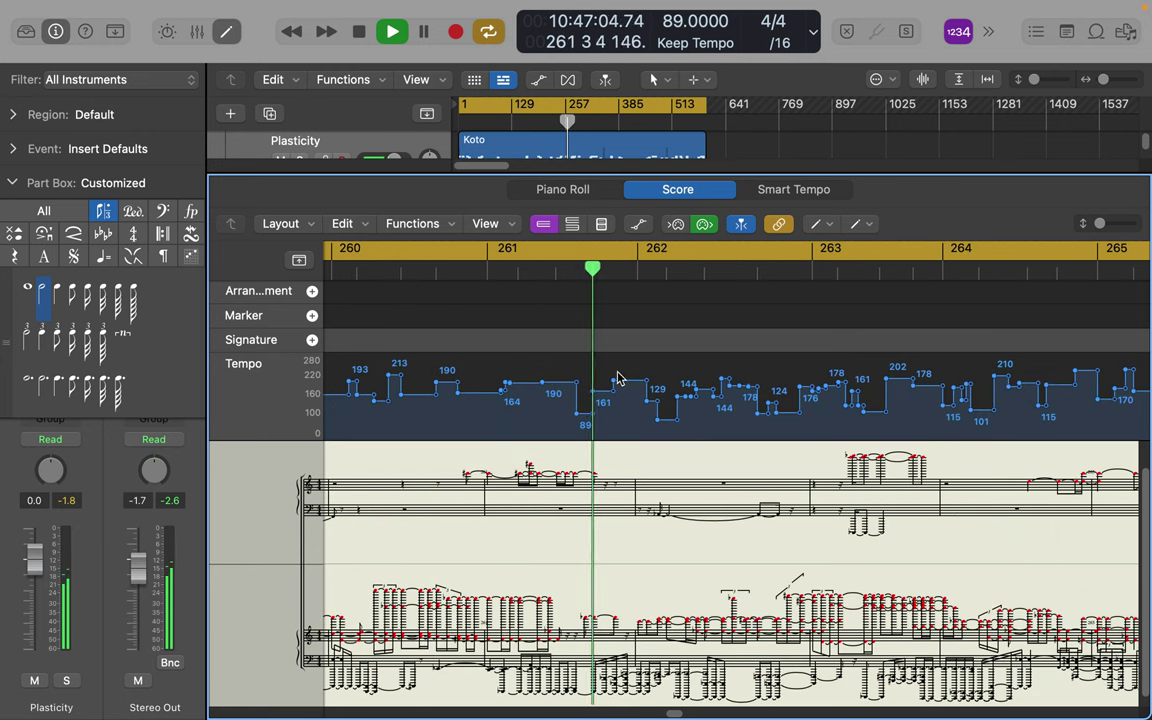
- Draw gentler tempo changes from bar 272 to bar 276, including 118 in bar 273 and 75 in bar 275
{"action": "mouse_move", "coordinate": [603, 395]}
{"action": "left_mouse_down"}
{"action": "mouse_move", "coordinate": [280, 399]}
{"action": "mouse_move", "coordinate": [660, 380]}
{"action": "mouse_move", "coordinate": [378, 422]}
{"action": "mouse_move", "coordinate": [492, 394]}
{"action": "mouse_move", "coordinate": [1020, 400]}
{"action": "mouse_move", "coordinate": [728, 405]}
{"action": "mouse_move", "coordinate": [975, 410]}
{"action": "mouse_move", "coordinate": [1130, 386]}
{"action": "mouse_move", "coordinate": [1108, 397]}
{"action": "mouse_move", "coordinate": [430, 400]}
{"action": "left_mouse_up"}
{"action": "scroll", "coordinate": [1106, 398], "scroll_direction": "right", "scroll_amount": 10}
{"action": "mouse_move", "coordinate": [699, 430]}
{"action": "left_mouse_down"}
{"action": "mouse_move", "coordinate": [905, 404]}
{"action": "mouse_move", "coordinate": [992, 421]}
{"action": "mouse_move", "coordinate": [1117, 417]}
{"action": "mouse_move", "coordinate": [1008, 424]}
{"action": "left_mouse_up"}
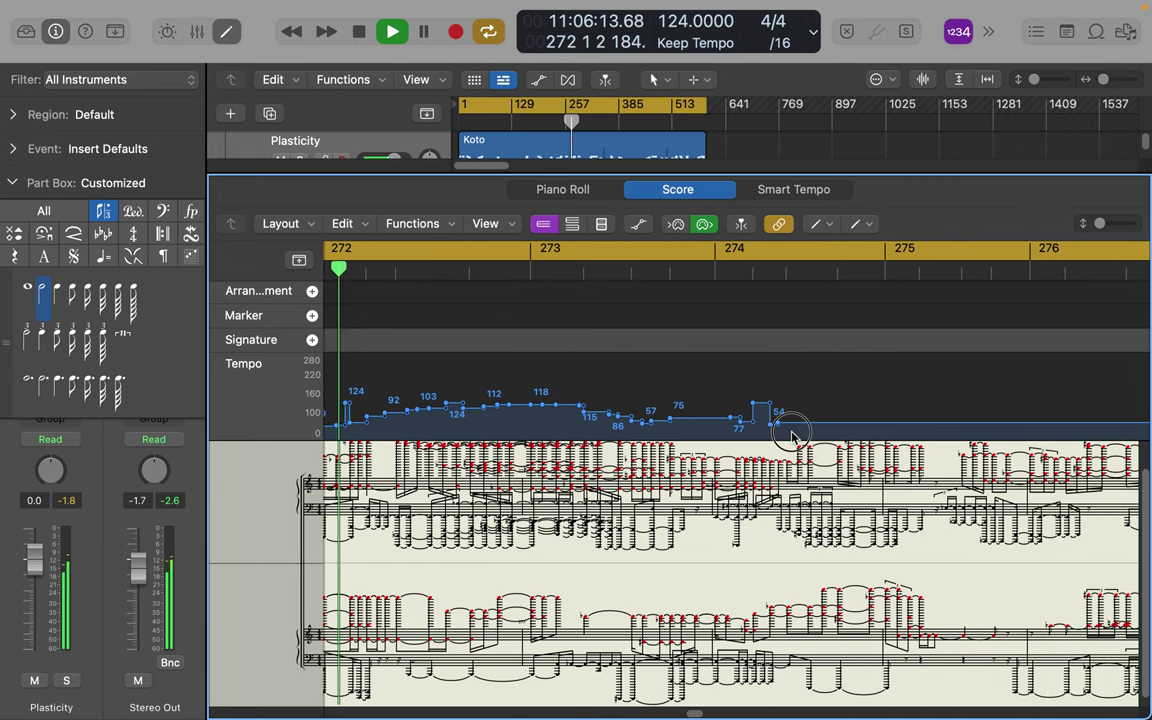
{"action": "mouse_move", "coordinate": [784, 432]}
{"action": "left_mouse_down"}
{"action": "mouse_move", "coordinate": [977, 417]}
{"action": "mouse_move", "coordinate": [1141, 424]}
{"action": "mouse_move", "coordinate": [1141, 398]}
{"action": "left_mouse_up"}
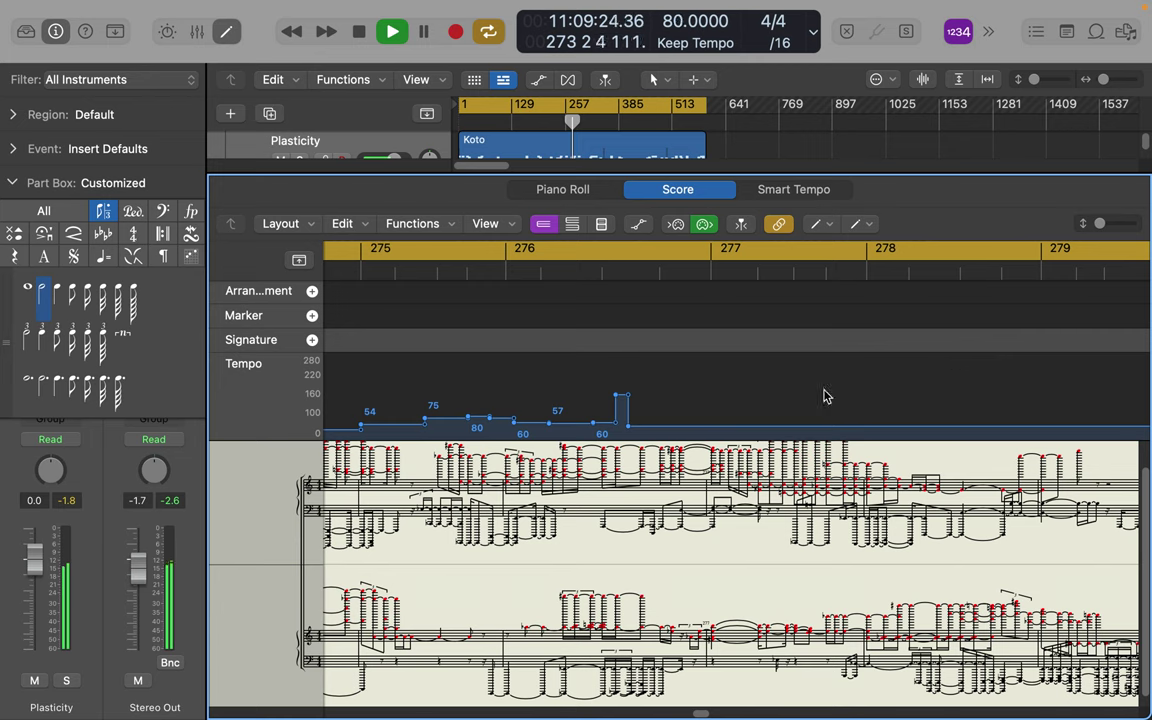
- Draw low tempos with short peaks from bar 276 to bar 283, including 101 in bar 277, 129 at bar 279 and 80 in bar 281
{"action": "mouse_move", "coordinate": [567, 427]}
{"action": "left_mouse_down"}
{"action": "mouse_move", "coordinate": [566, 406]}
{"action": "mouse_move", "coordinate": [900, 442]}
{"action": "mouse_move", "coordinate": [1134, 419]}
{"action": "mouse_move", "coordinate": [940, 405]}
{"action": "mouse_move", "coordinate": [562, 461]}
{"action": "mouse_move", "coordinate": [922, 468]}
{"action": "mouse_move", "coordinate": [1018, 458]}
{"action": "left_mouse_up"}
{"action": "left_click_drag", "start_coordinate": [1137, 466], "coordinate": [1137, 463]}
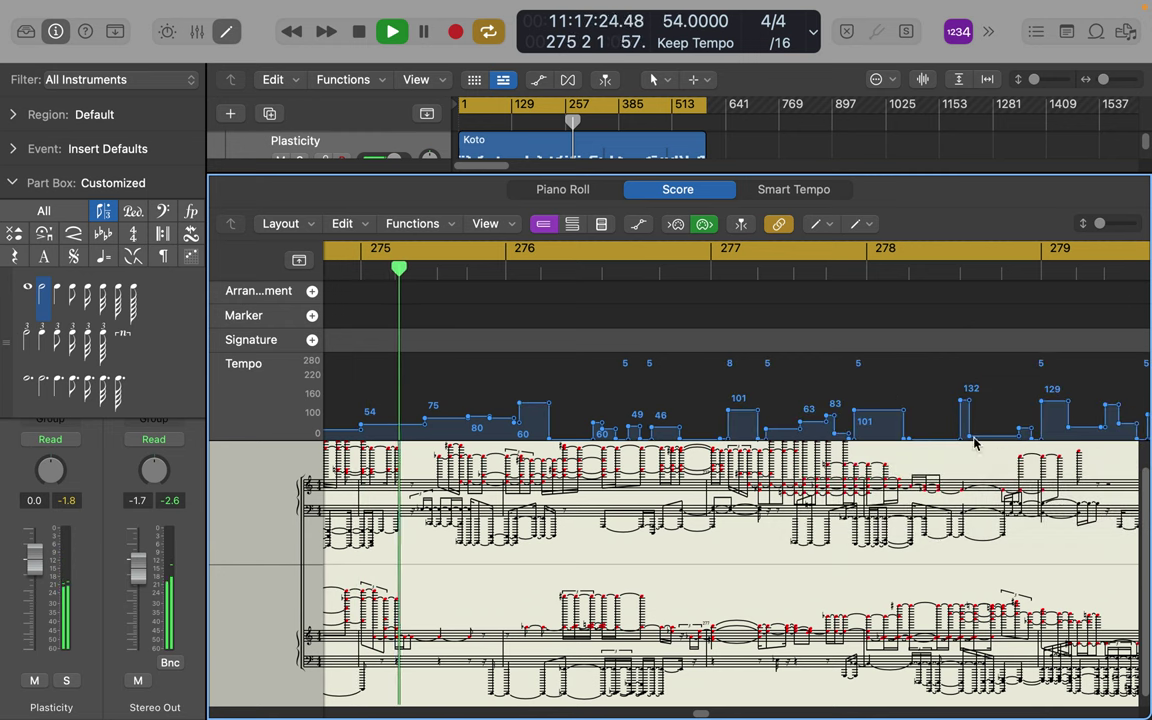
{"action": "scroll", "coordinate": [955, 443], "scroll_direction": "right", "scroll_amount": 8}
{"action": "scroll", "coordinate": [955, 443], "scroll_direction": "right", "scroll_amount": 1}
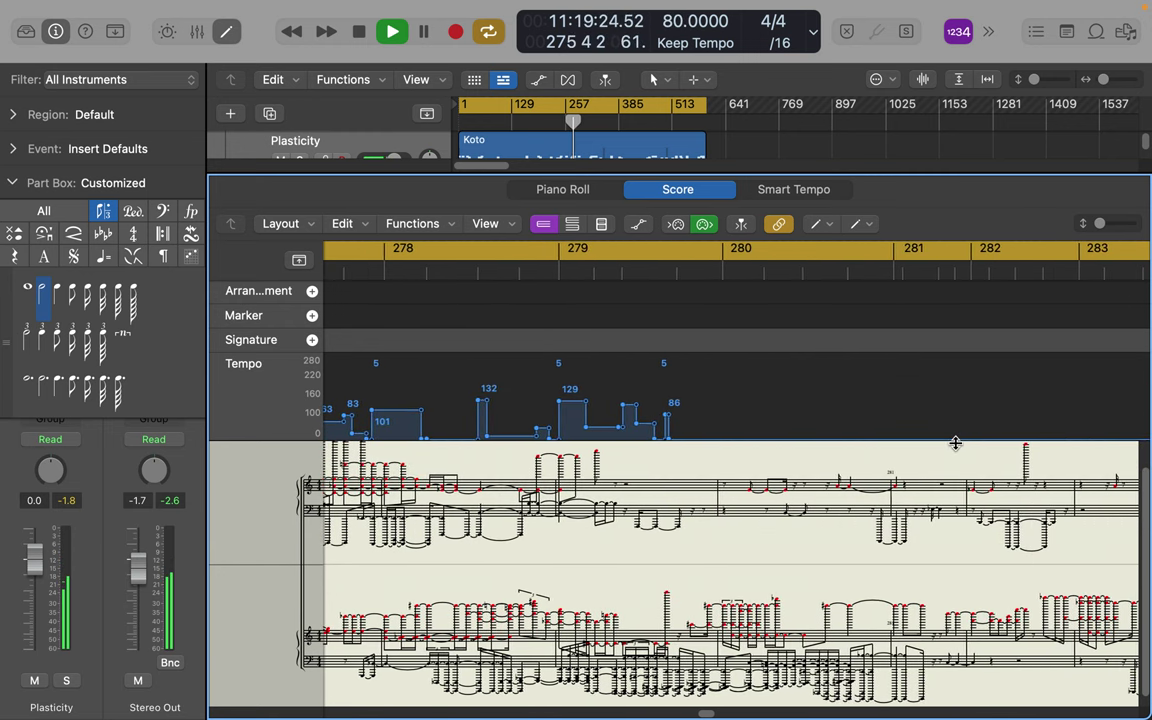
{"action": "mouse_move", "coordinate": [676, 425]}
{"action": "left_mouse_down"}
{"action": "mouse_move", "coordinate": [1144, 458]}
{"action": "mouse_move", "coordinate": [609, 419]}
{"action": "mouse_move", "coordinate": [1088, 428]}
{"action": "mouse_move", "coordinate": [609, 419]}
{"action": "mouse_move", "coordinate": [859, 443]}
{"action": "mouse_move", "coordinate": [670, 428]}
{"action": "mouse_move", "coordinate": [1045, 418]}
{"action": "mouse_move", "coordinate": [915, 420]}
{"action": "left_mouse_up"}
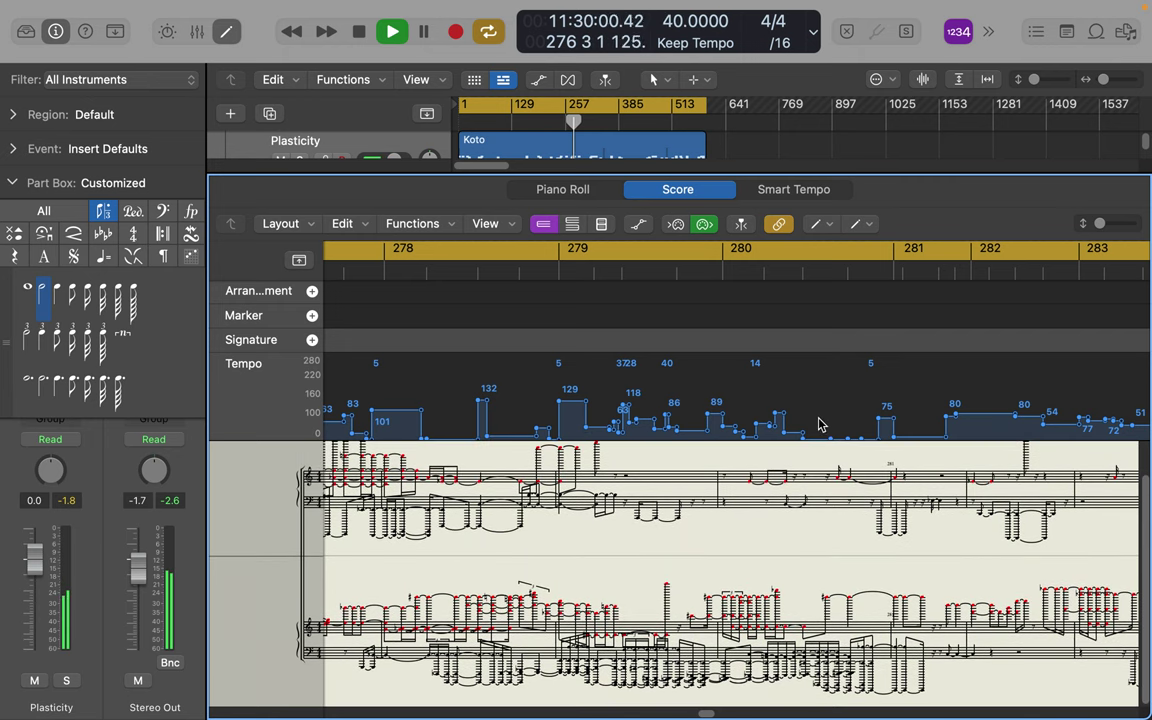
- Make the global tracks slightly taller and add single tempo points across bars 280 to 282, including 74 at 282 4 1 1
{"action": "mouse_move", "coordinate": [828, 440]}
{"action": "left_mouse_down"}
{"action": "mouse_move", "coordinate": [830, 404]}
{"action": "mouse_move", "coordinate": [834, 448]}
{"action": "left_mouse_up"}
{"action": "left_click", "coordinate": [792, 432]}
{"action": "left_click", "coordinate": [973, 433]}
{"action": "left_click", "coordinate": [1075, 432]}
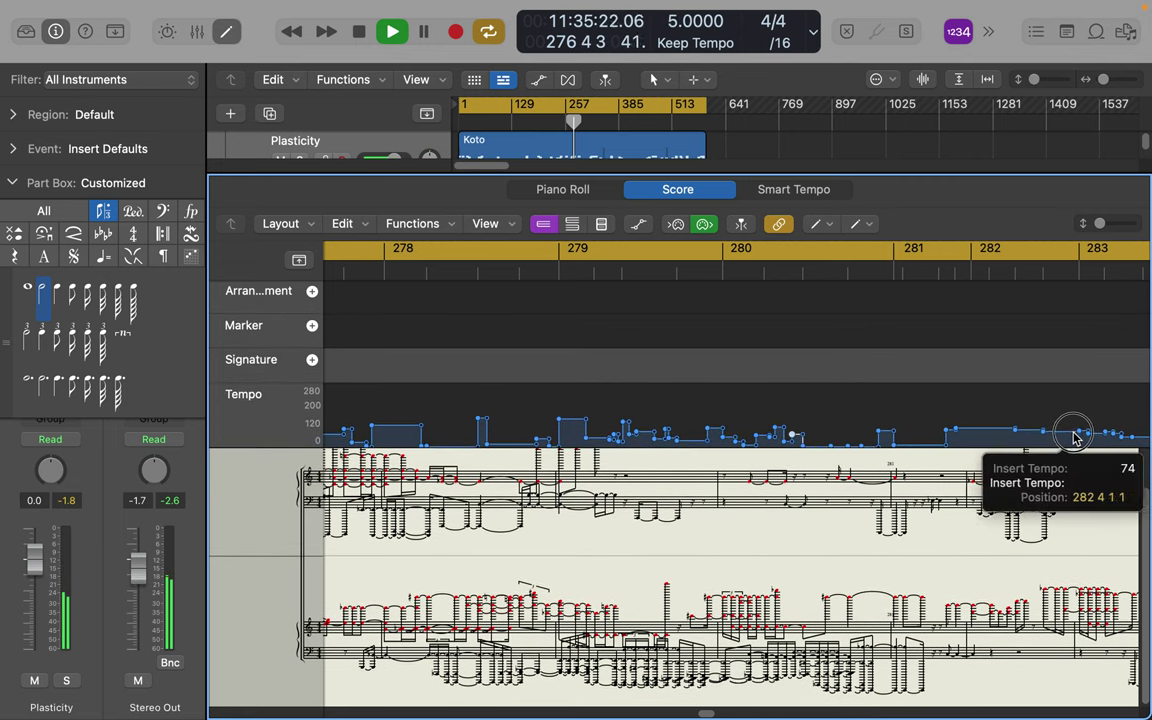
{"action": "left_click", "coordinate": [837, 418]}
{"action": "left_click", "coordinate": [764, 422]}
{"action": "left_click", "coordinate": [848, 429]}
{"action": "left_click", "coordinate": [933, 431]}
{"action": "left_click", "coordinate": [970, 419]}
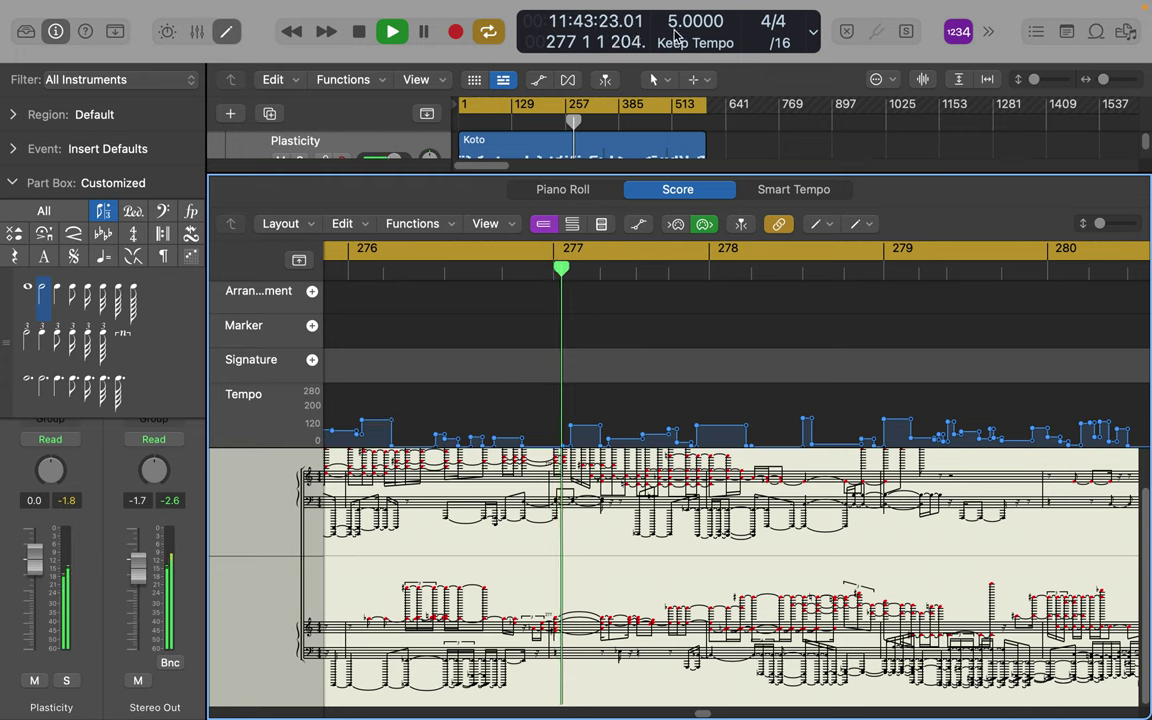
- Raise the low tempo passages in bars 277 and 278 with extra tempo points, and turn Catch Playhead back on
{"action": "left_click", "coordinate": [566, 430]}
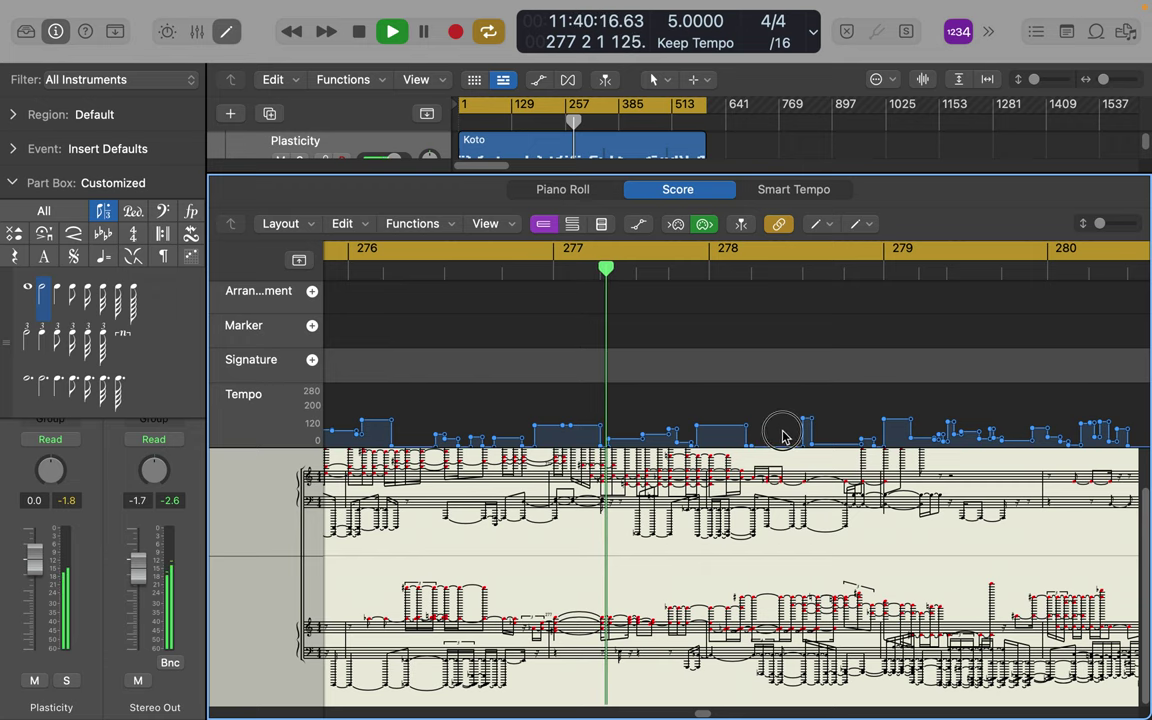
{"action": "mouse_move", "coordinate": [779, 432]}
{"action": "left_mouse_down"}
{"action": "mouse_move", "coordinate": [805, 429]}
{"action": "mouse_move", "coordinate": [753, 429]}
{"action": "mouse_move", "coordinate": [864, 424]}
{"action": "mouse_move", "coordinate": [681, 429]}
{"action": "mouse_move", "coordinate": [774, 433]}
{"action": "left_mouse_up"}
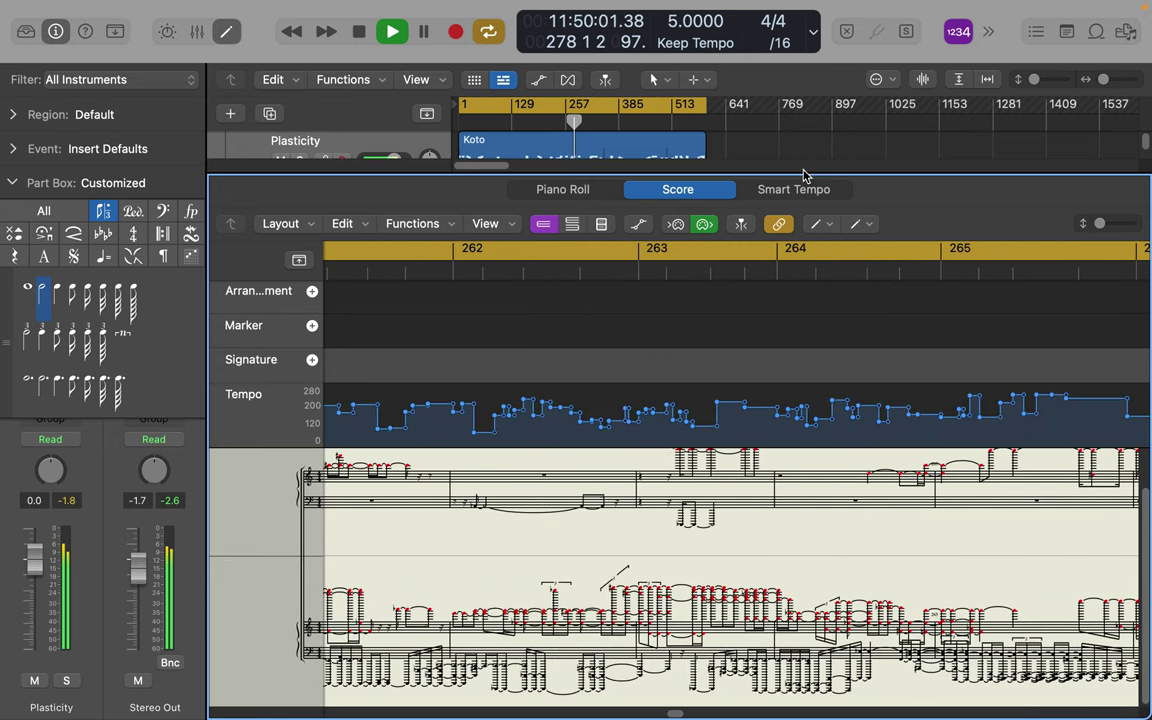
{"action": "left_click", "coordinate": [740, 224]}
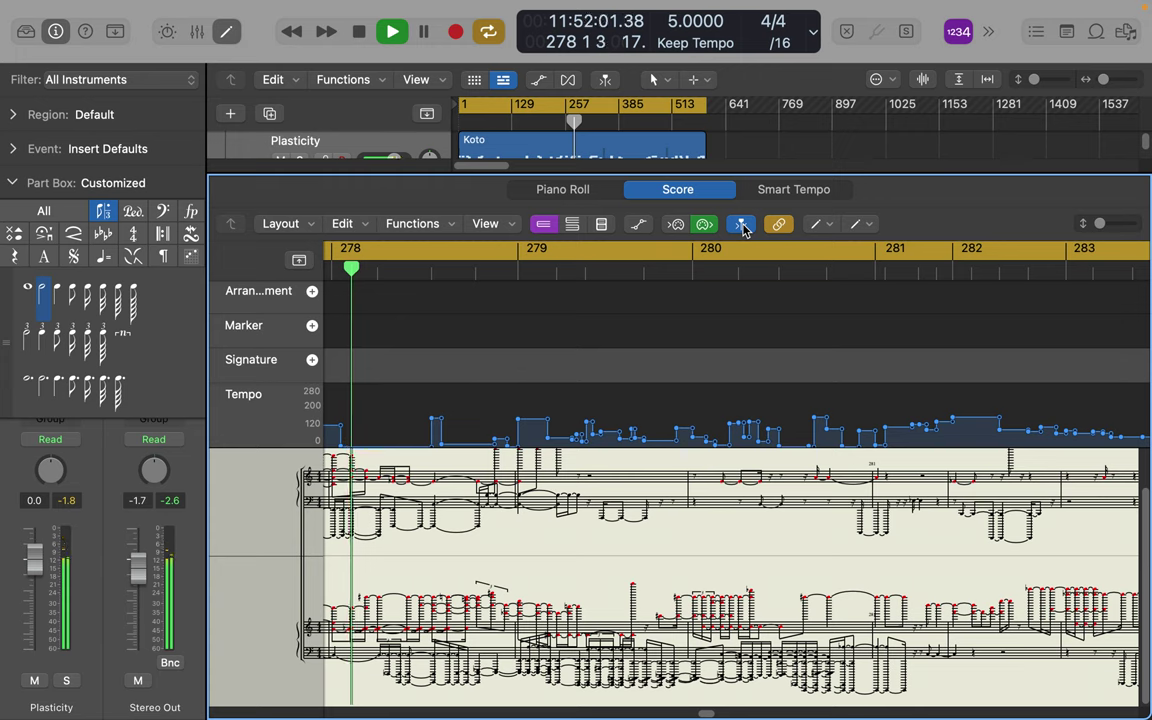
{"action": "double_click", "coordinate": [379, 434]}
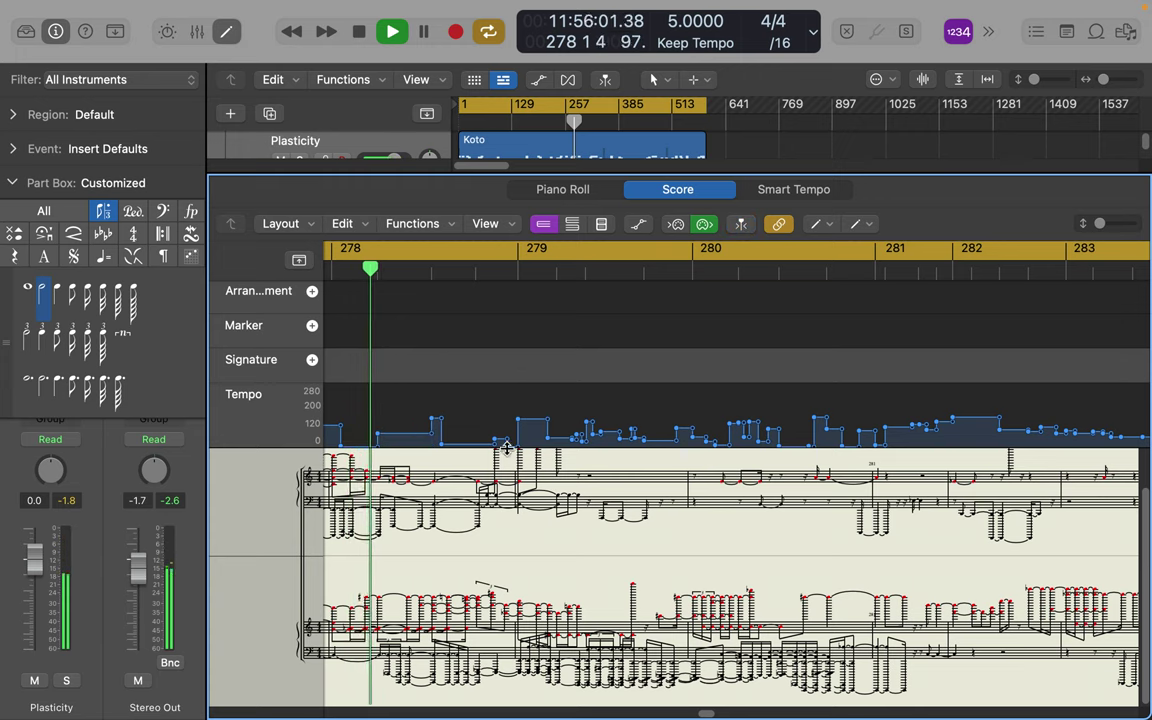
{"action": "double_click", "coordinate": [457, 440]}
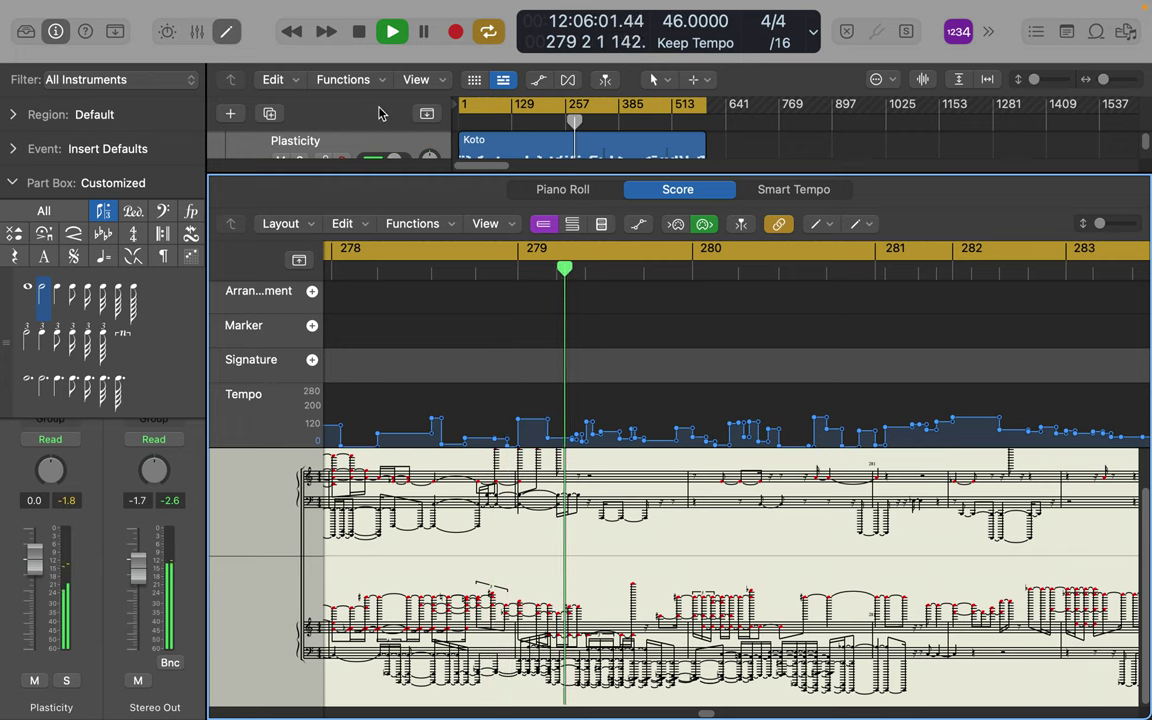
- Switch the editor to the Piano Roll and show the Plasticity track's Koto region in it
{"action": "left_click", "coordinate": [220, 33]}
{"action": "left_click", "coordinate": [225, 36]}
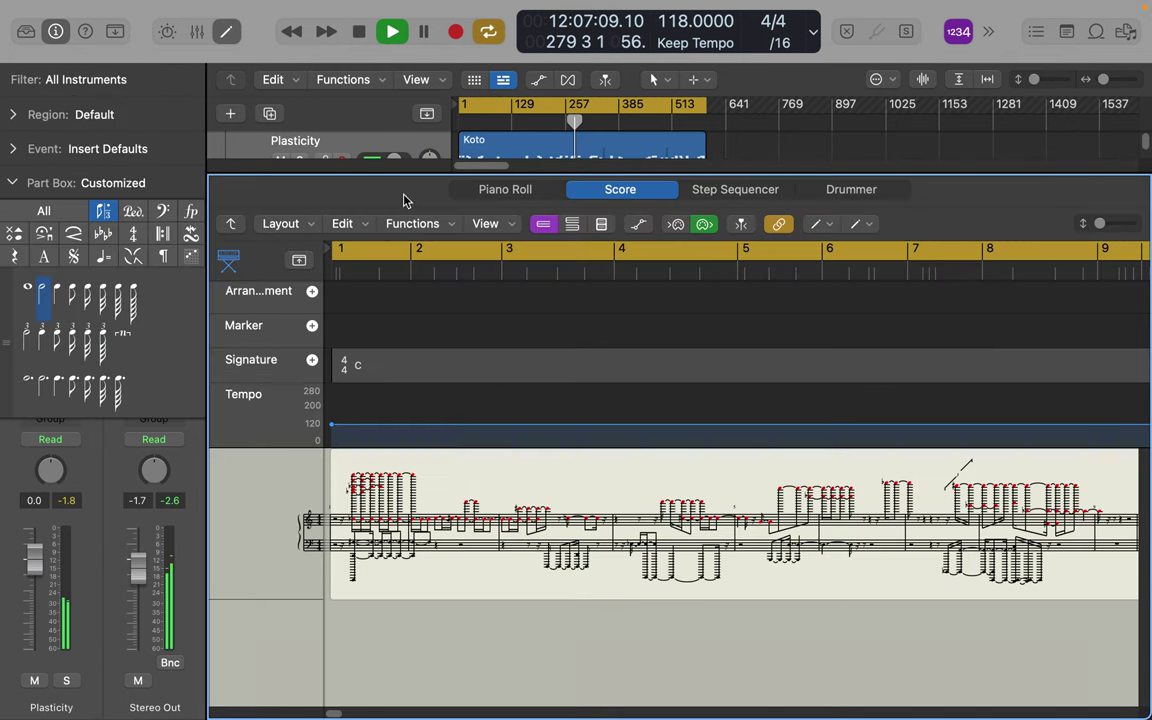
{"action": "left_click", "coordinate": [480, 192]}
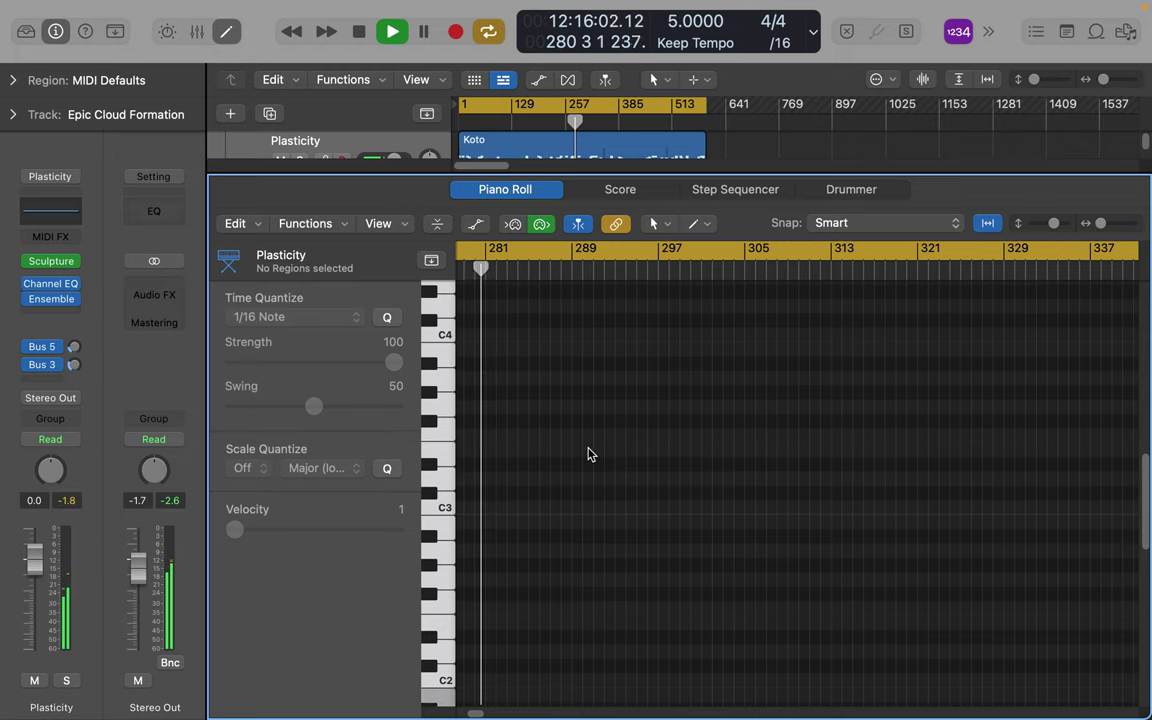
{"action": "scroll", "coordinate": [588, 454], "scroll_direction": "up", "scroll_amount": 4}
{"action": "left_click", "coordinate": [485, 140]}
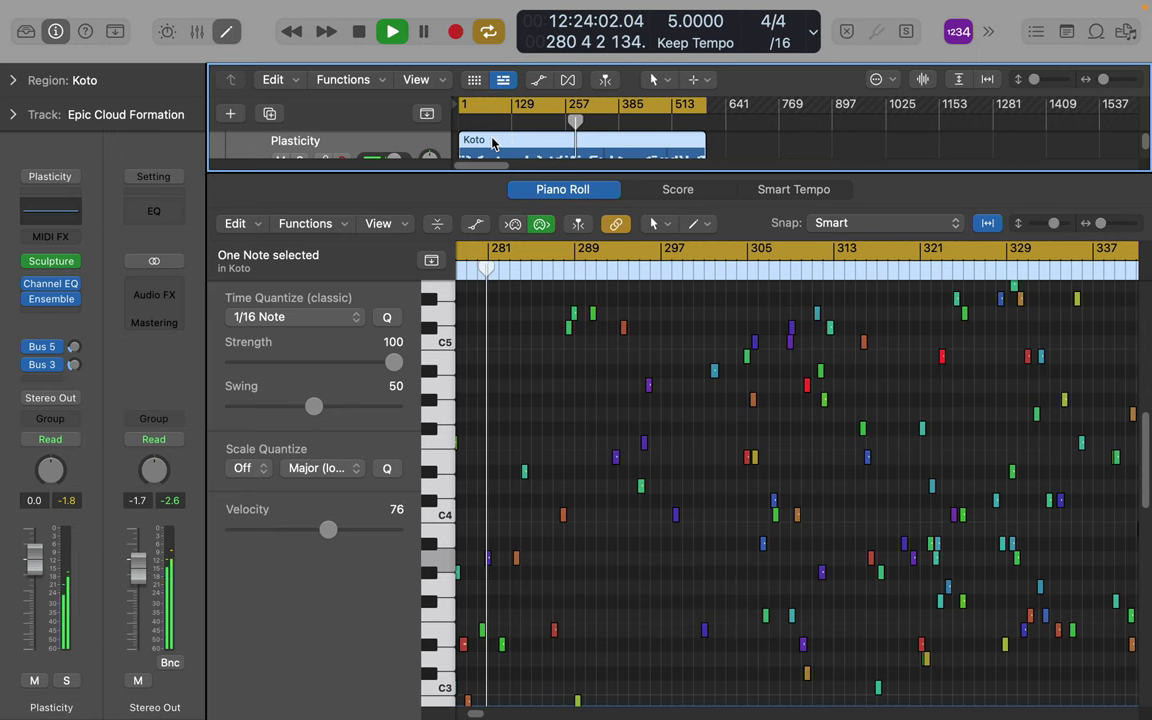
- Close the editor and show the global tracks above the main Tracks area
{"action": "key", "text": "e"}
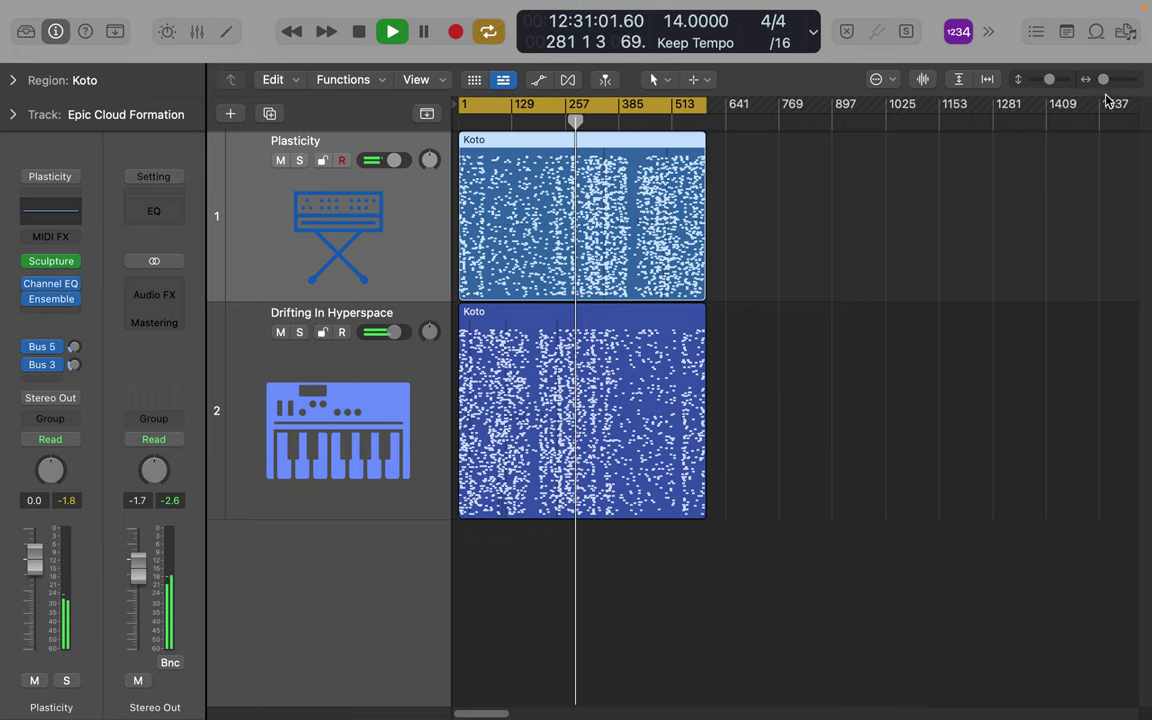
{"action": "left_click_drag", "start_coordinate": [1104, 80], "coordinate": [1128, 90]}
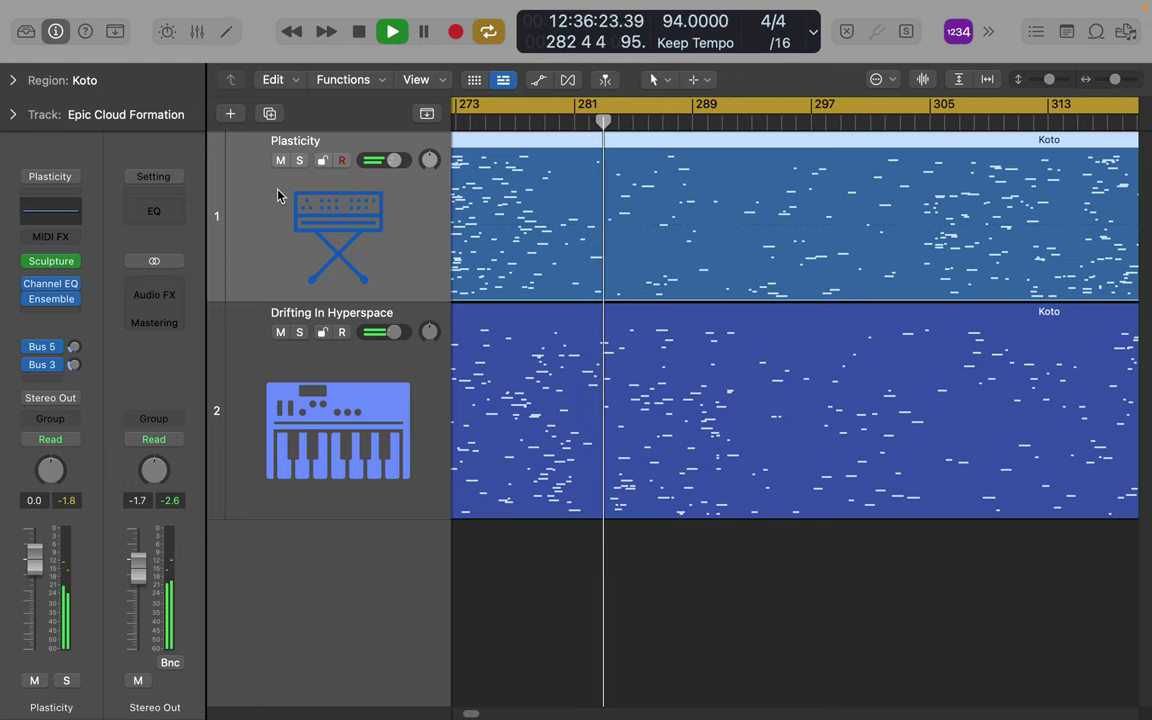
{"action": "left_click", "coordinate": [426, 117]}
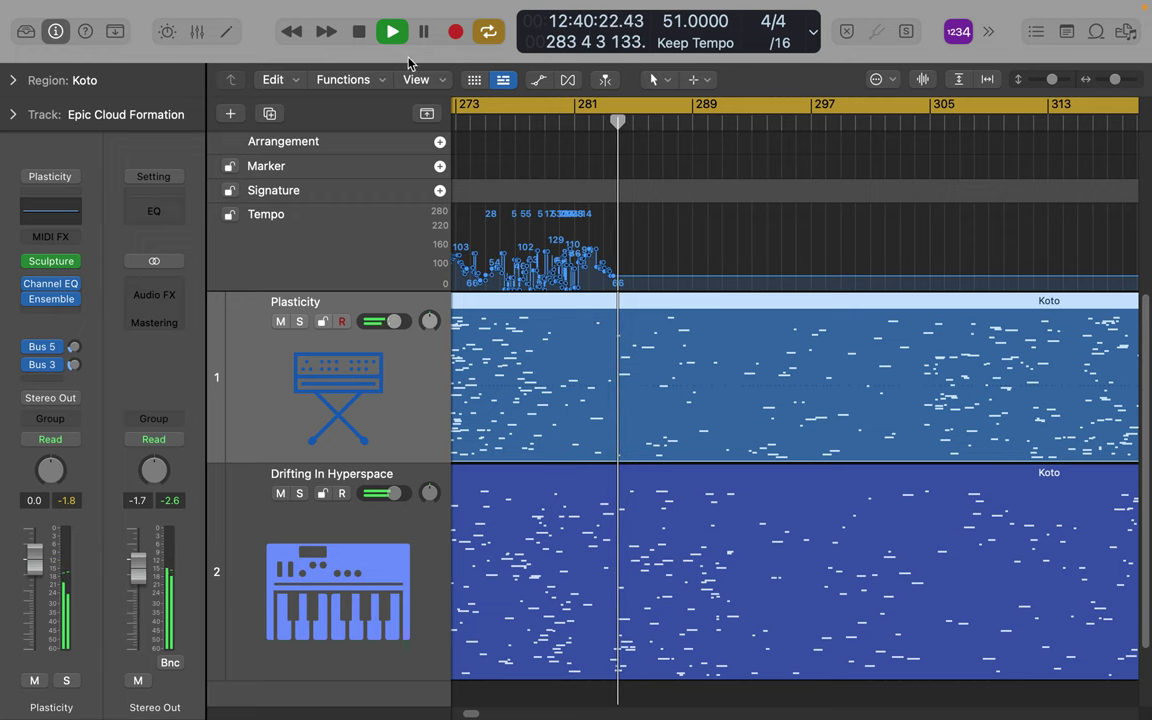
- Stop playback, return to the start of the project and try to draw tempo changes in the Tempo track while stopped
{"action": "double_click", "coordinate": [359, 32]}
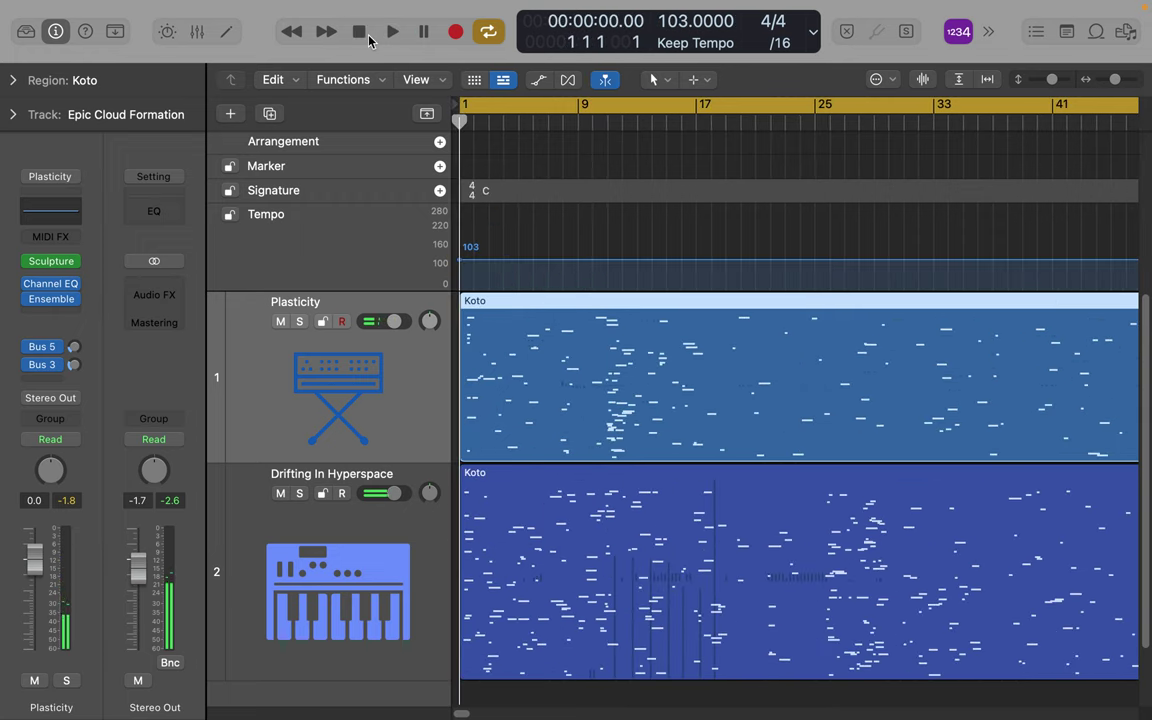
{"action": "left_click_drag", "start_coordinate": [481, 277], "coordinate": [881, 258]}
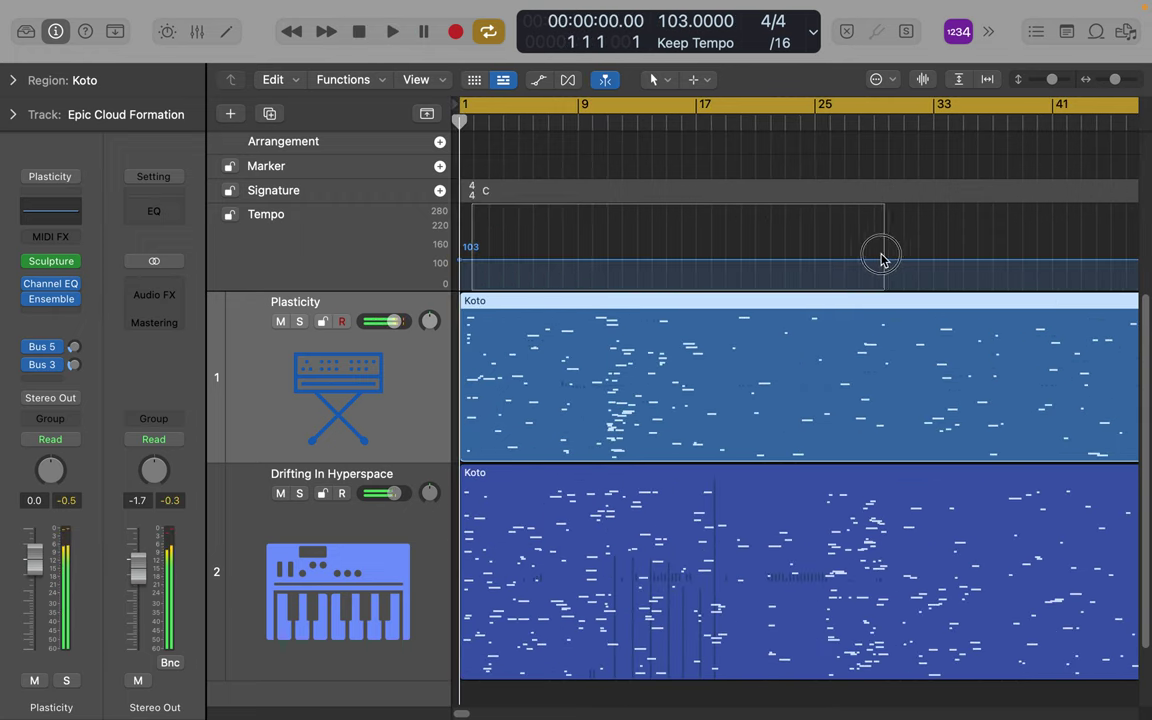
{"action": "left_click_drag", "start_coordinate": [808, 277], "coordinate": [567, 282]}
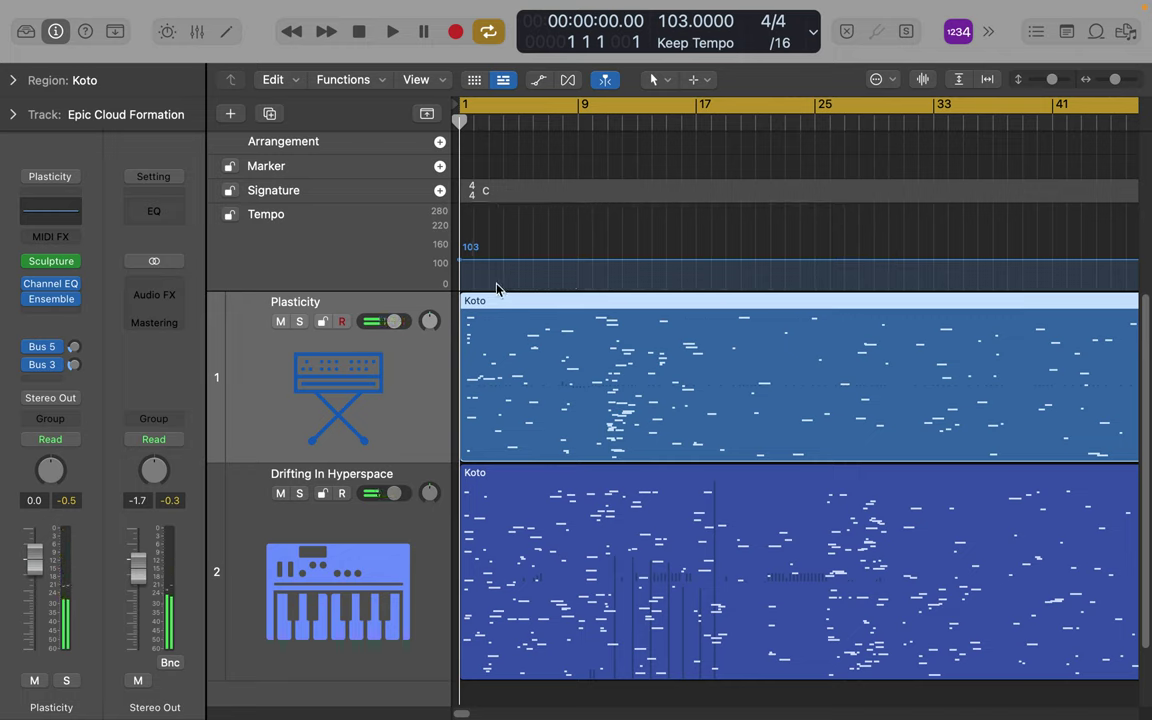
{"action": "left_click_drag", "start_coordinate": [475, 284], "coordinate": [655, 272]}
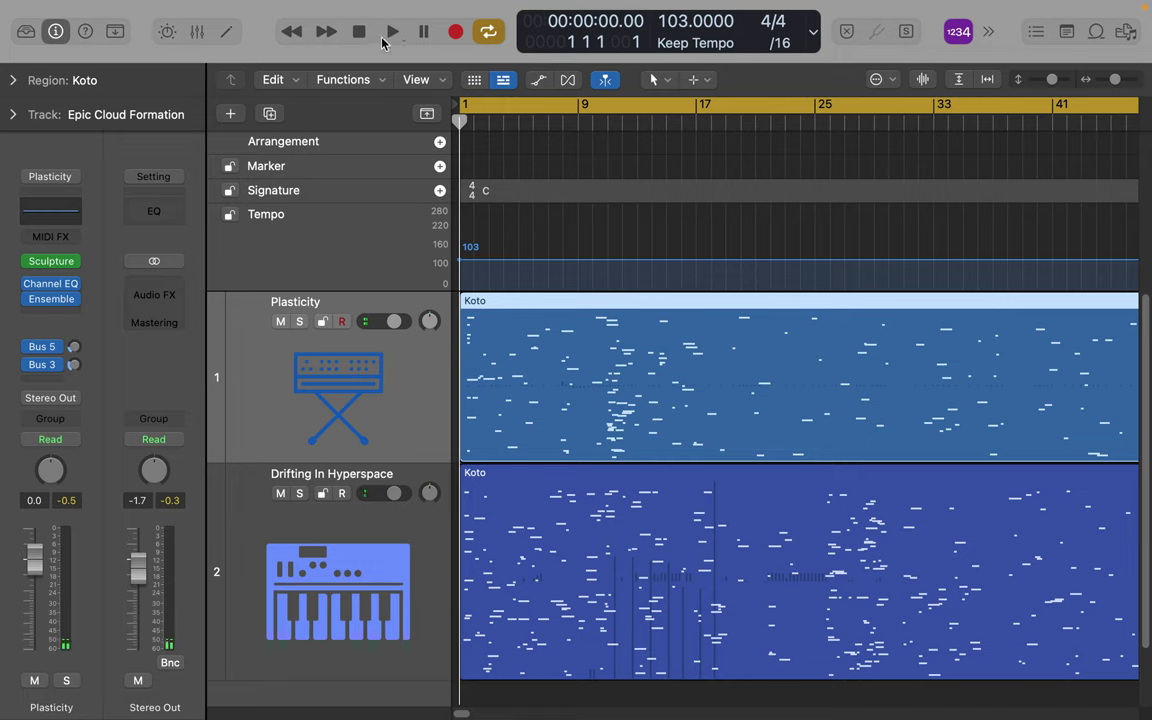
- Draw a rising and falling tempo curve over bars 1 to 46 during playback, including 98 near bar 19, and return to the start
{"action": "left_click", "coordinate": [392, 35]}
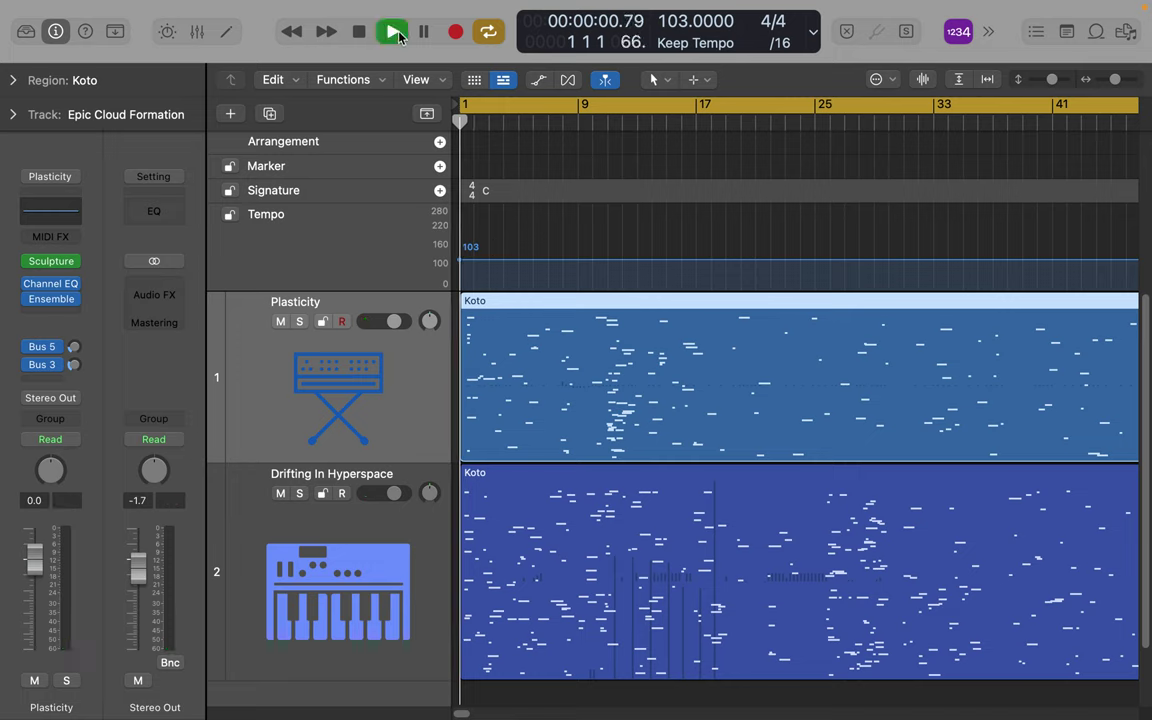
{"action": "left_click_drag", "start_coordinate": [478, 250], "coordinate": [624, 271]}
{"action": "left_click_drag", "start_coordinate": [554, 274], "coordinate": [638, 260]}
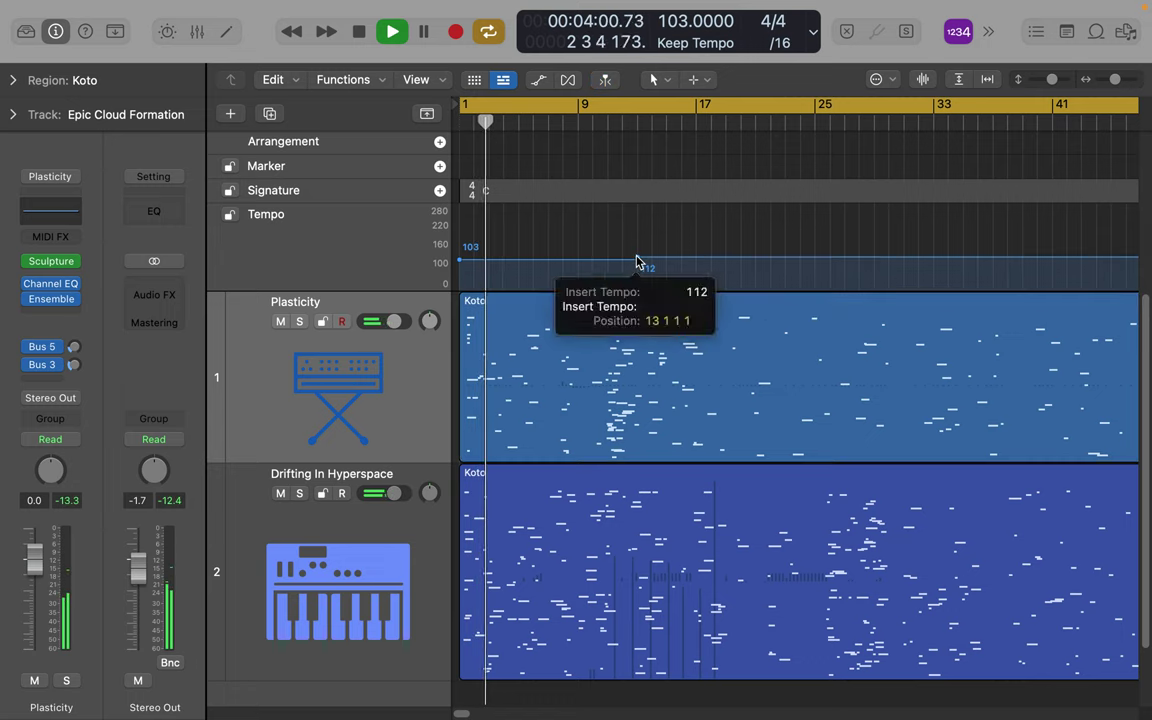
{"action": "mouse_move", "coordinate": [789, 260]}
{"action": "left_mouse_down"}
{"action": "mouse_move", "coordinate": [913, 275]}
{"action": "mouse_move", "coordinate": [1135, 258]}
{"action": "left_mouse_up"}
{"action": "mouse_move", "coordinate": [524, 278]}
{"action": "left_mouse_down"}
{"action": "mouse_move", "coordinate": [779, 249]}
{"action": "mouse_move", "coordinate": [731, 279]}
{"action": "mouse_move", "coordinate": [738, 266]}
{"action": "mouse_move", "coordinate": [631, 268]}
{"action": "mouse_move", "coordinate": [737, 266]}
{"action": "mouse_move", "coordinate": [722, 257]}
{"action": "mouse_move", "coordinate": [548, 256]}
{"action": "mouse_move", "coordinate": [466, 288]}
{"action": "left_mouse_up"}
{"action": "left_click", "coordinate": [622, 271]}
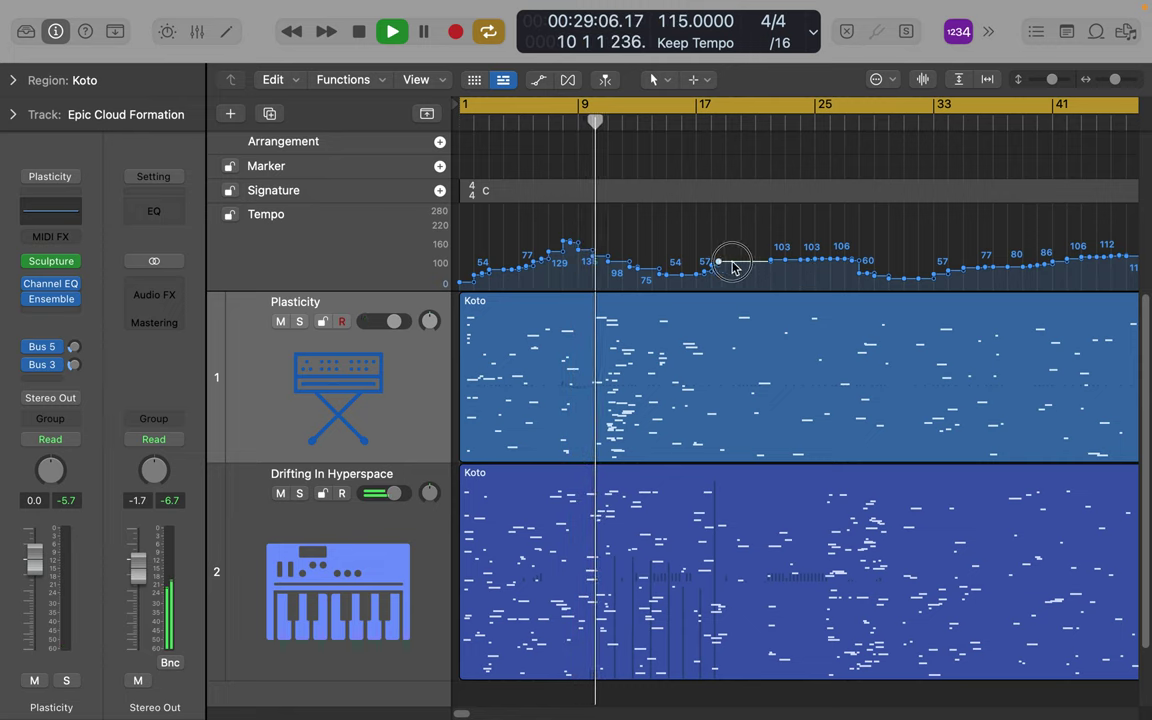
{"action": "mouse_move", "coordinate": [733, 262]}
{"action": "left_mouse_down"}
{"action": "mouse_move", "coordinate": [761, 255]}
{"action": "mouse_move", "coordinate": [735, 250]}
{"action": "mouse_move", "coordinate": [736, 261]}
{"action": "left_mouse_up"}
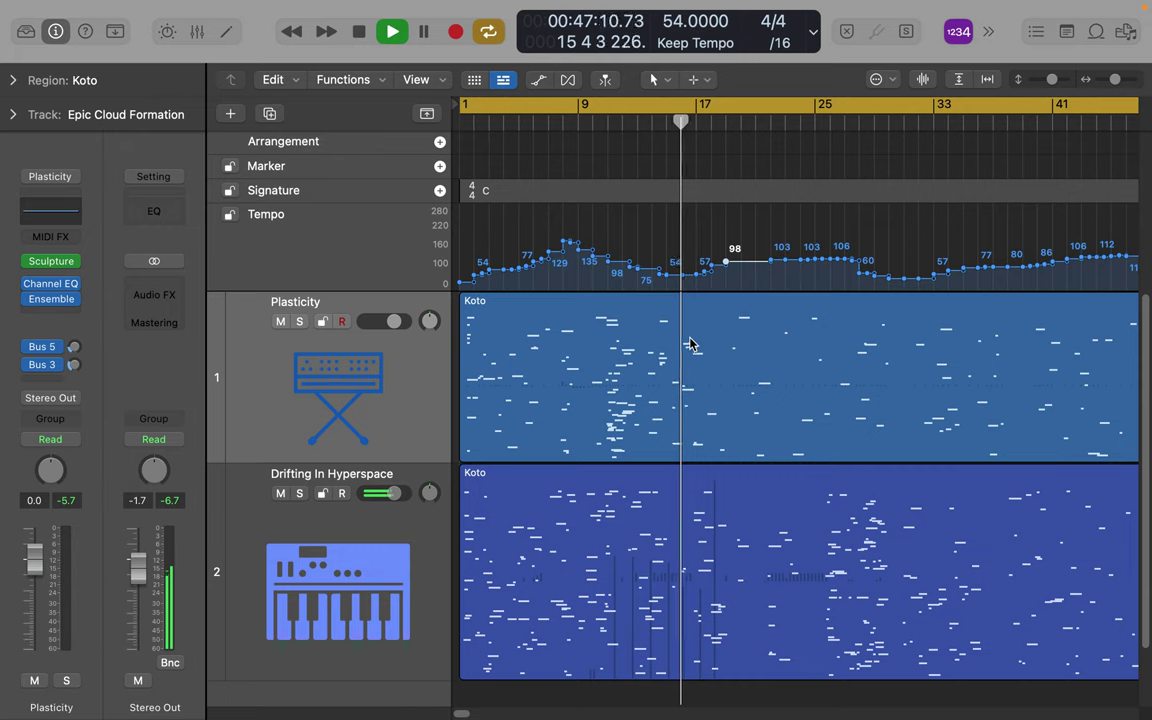
{"action": "left_click", "coordinate": [357, 32]}
{"action": "left_click", "coordinate": [357, 33]}
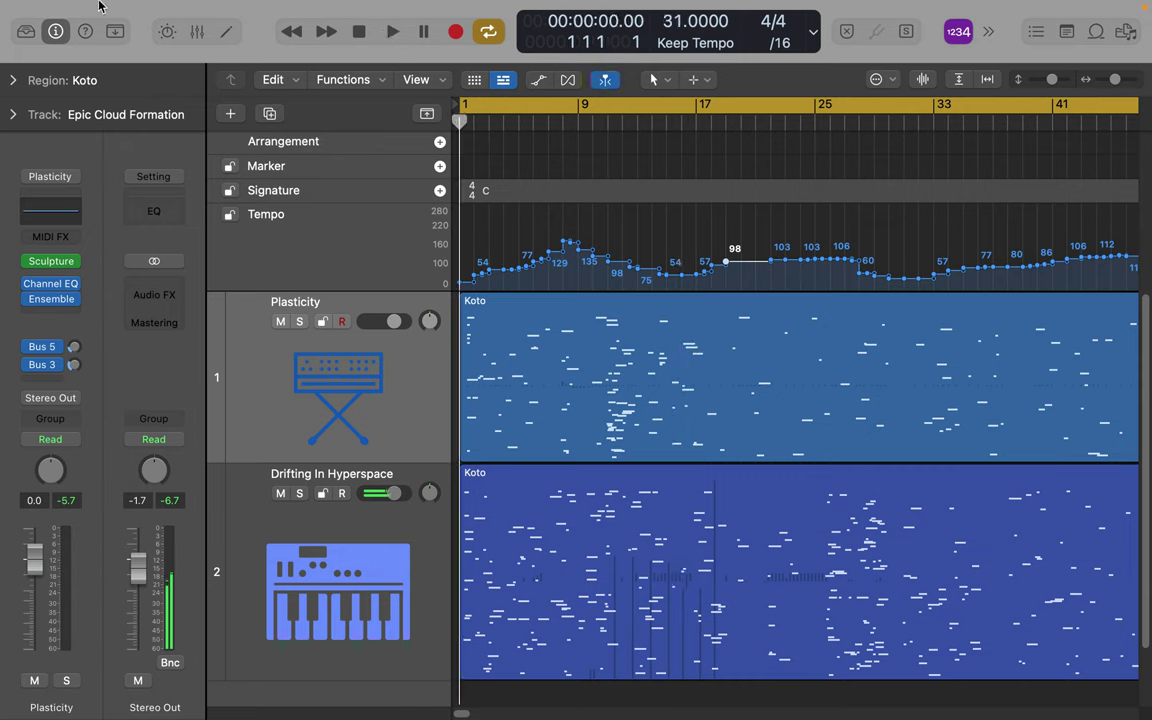
- Lower the Stereo Out level to -3.6 dB and the Drifting In Hyperspace track level to -4.6 dB
{"action": "mouse_move", "coordinate": [100, 6]}
{"action": "left_click_drag", "start_coordinate": [137, 572], "coordinate": [137, 630]}
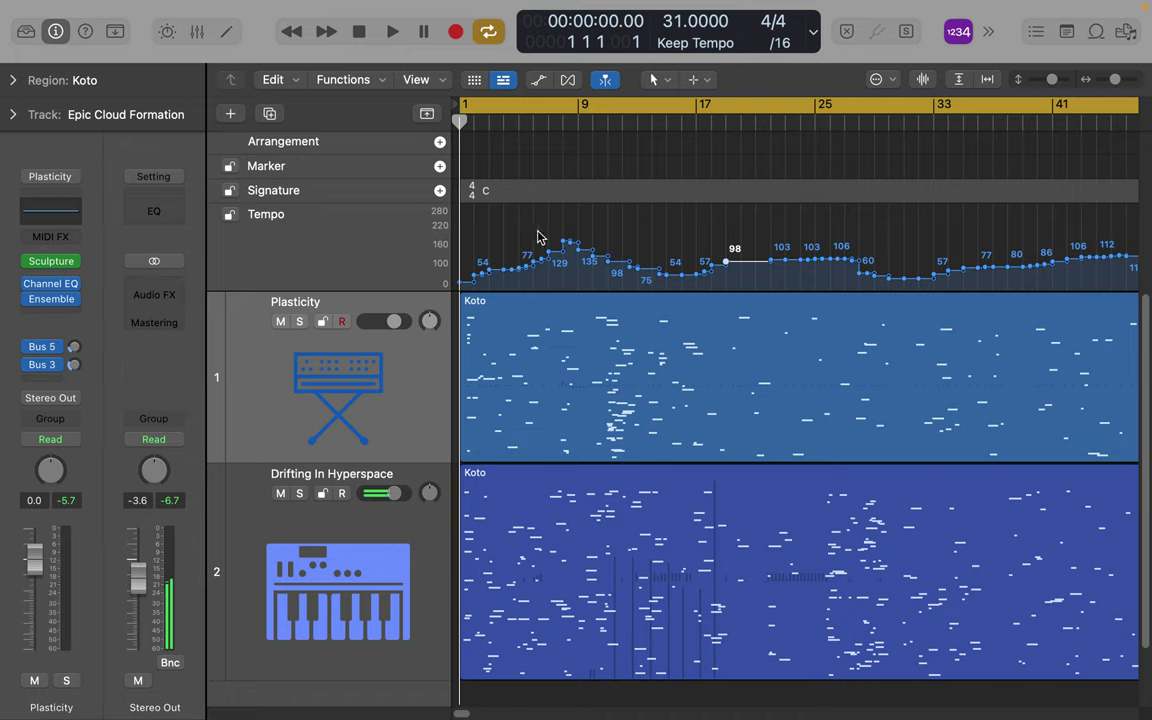
{"action": "left_click", "coordinate": [548, 343]}
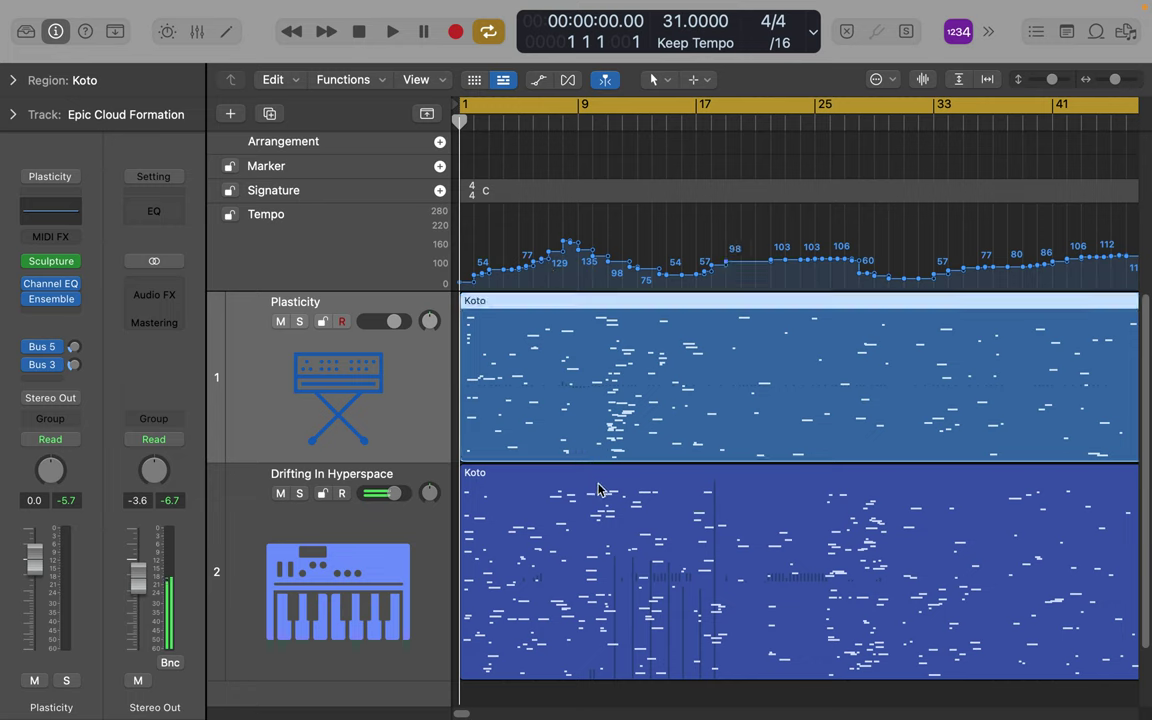
{"action": "left_click", "coordinate": [603, 516]}
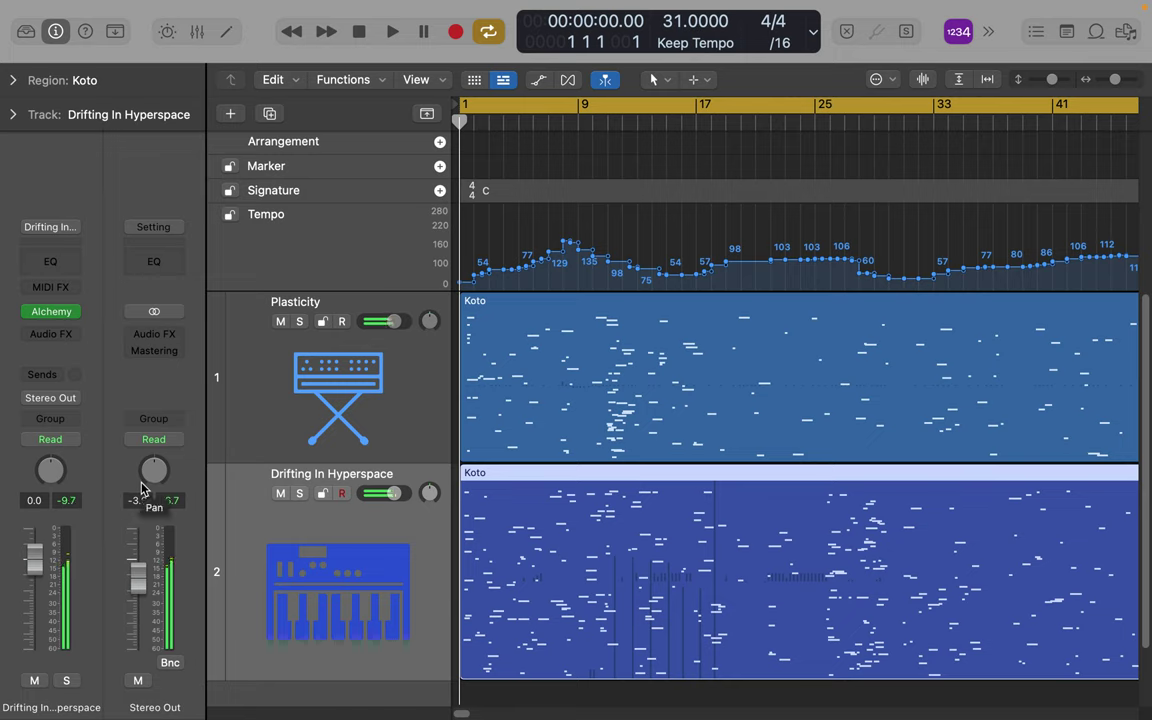
{"action": "left_click_drag", "start_coordinate": [34, 572], "coordinate": [35, 580]}
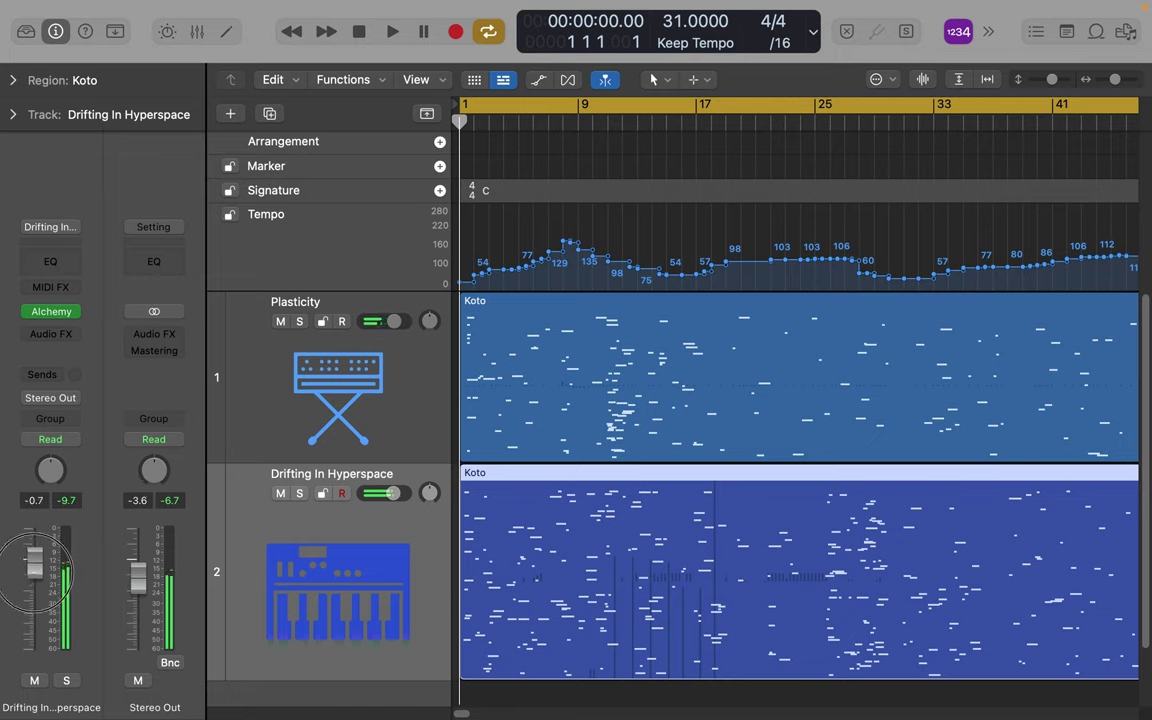
{"action": "left_click_drag", "start_coordinate": [32, 639], "coordinate": [62, 635]}
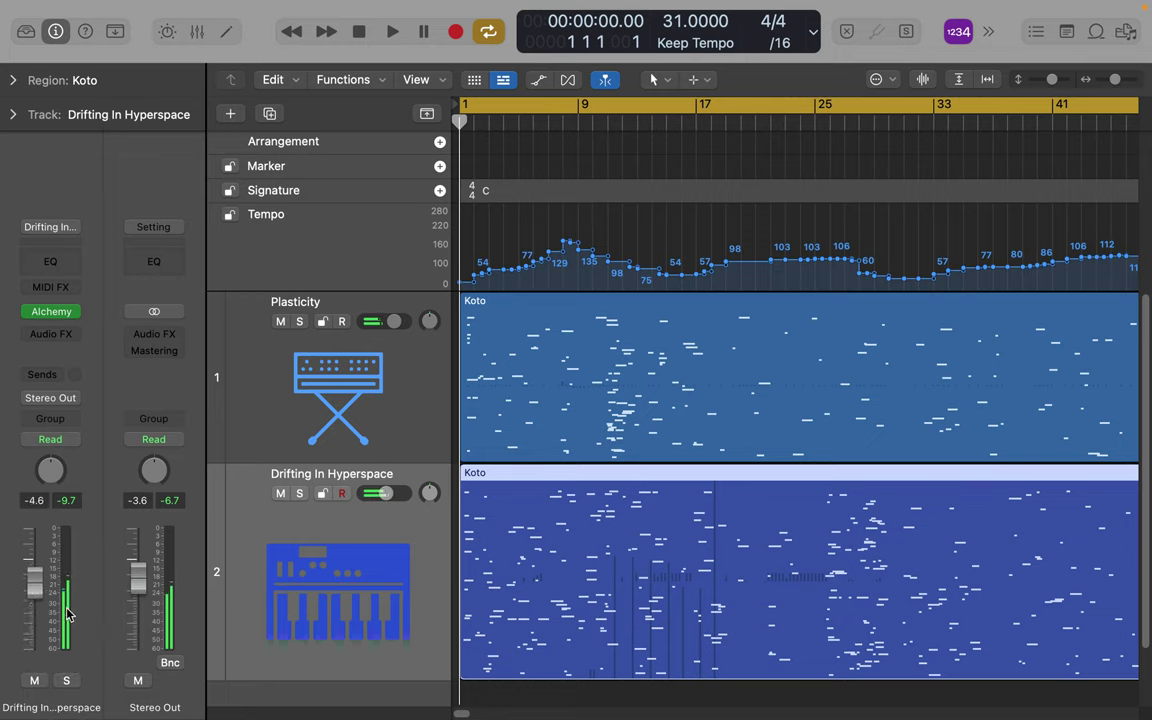
- Briefly mute and unmute the Drifting In Hyperspace track, and hide the inspector
{"action": "left_click", "coordinate": [34, 681]}
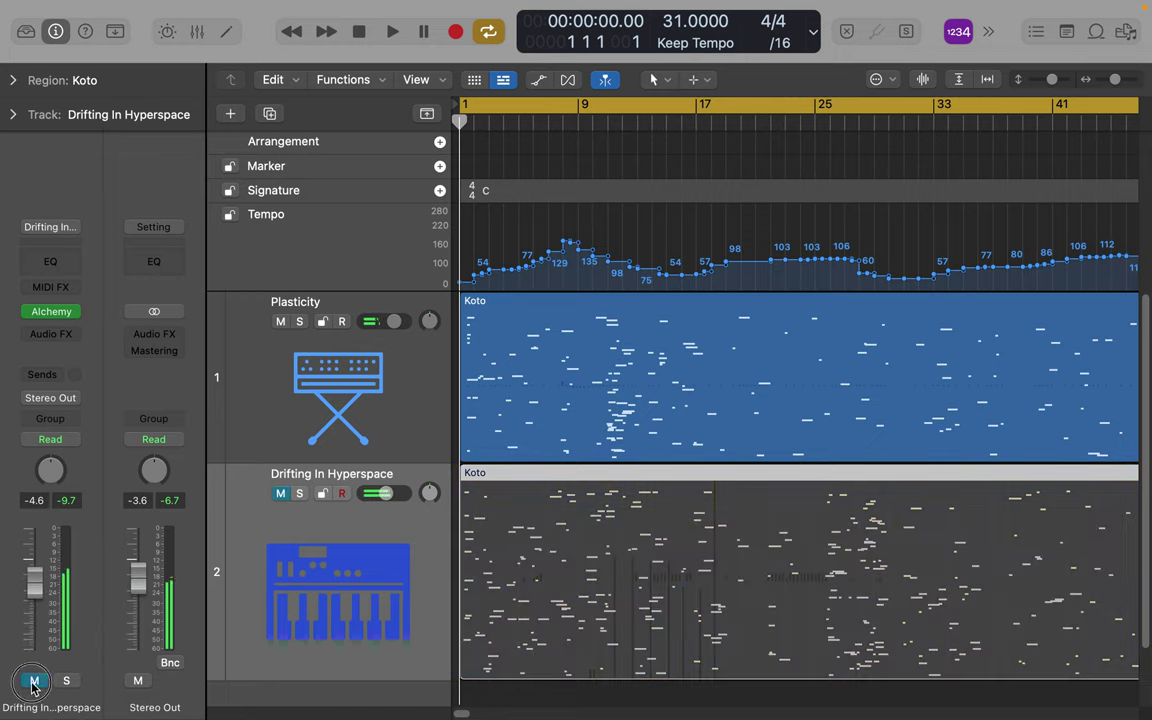
{"action": "left_click", "coordinate": [34, 681]}
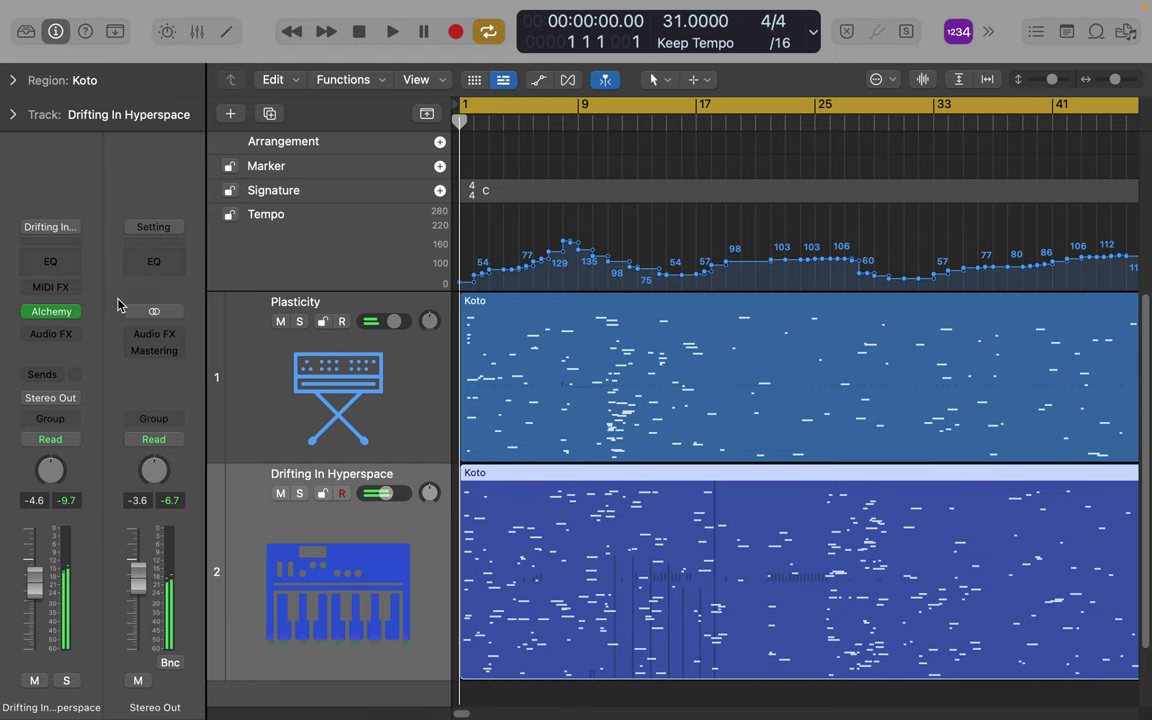
{"action": "left_click", "coordinate": [55, 31]}
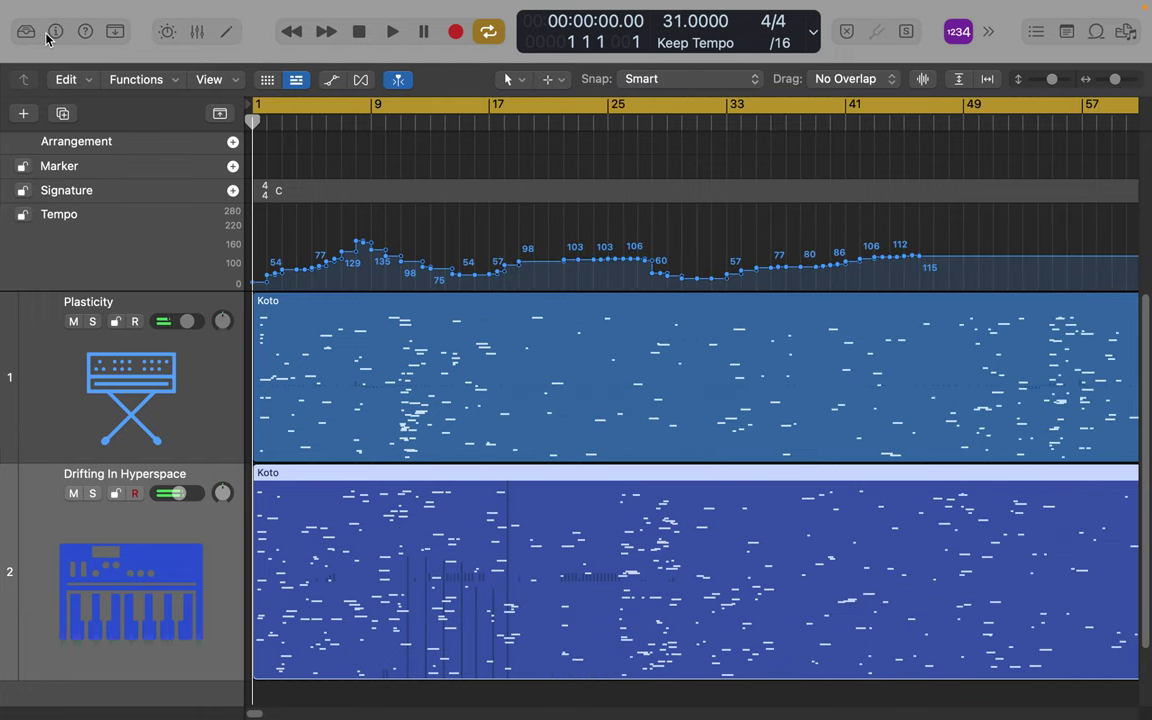
- Look through the recording and mixing commands and show automation in the Tracks area
{"action": "mouse_move", "coordinate": [77, 5]}
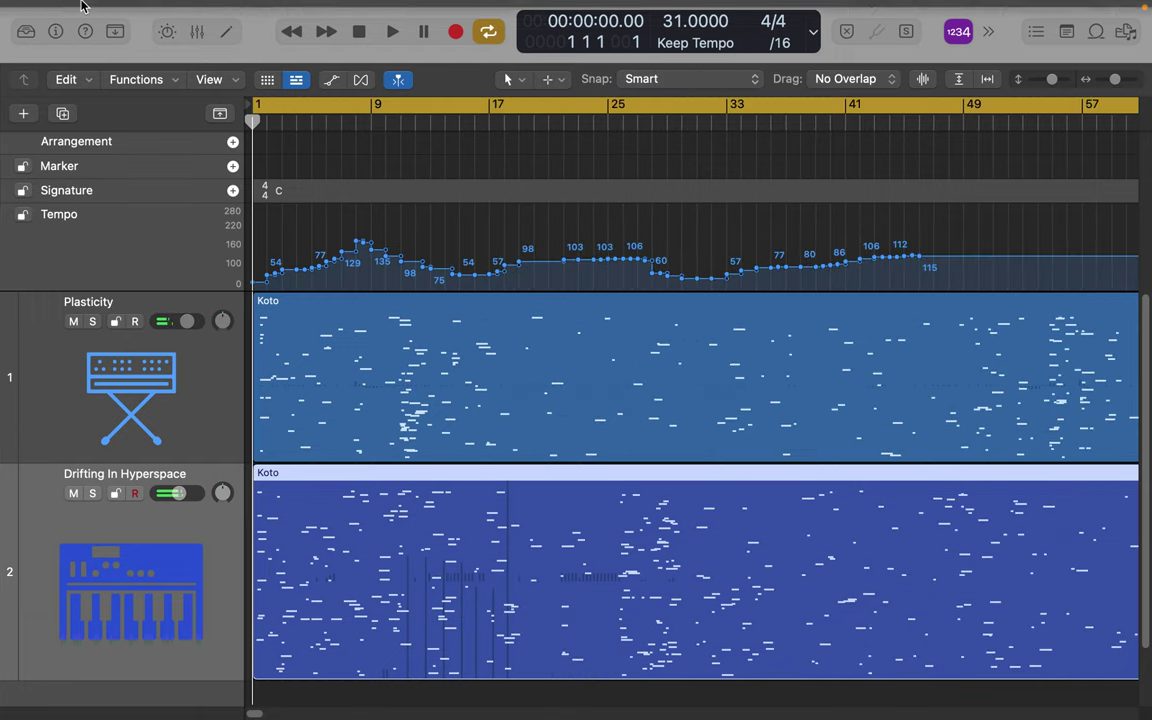
{"action": "left_click", "coordinate": [129, 11]}
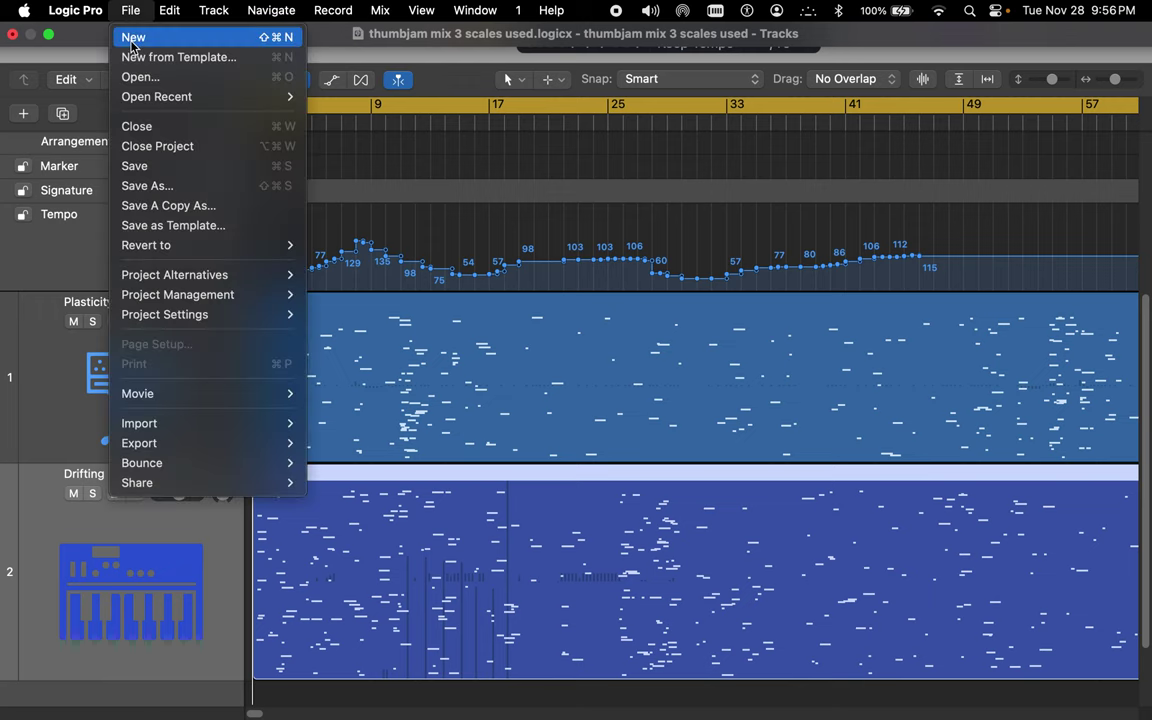
{"action": "mouse_move", "coordinate": [342, 14]}
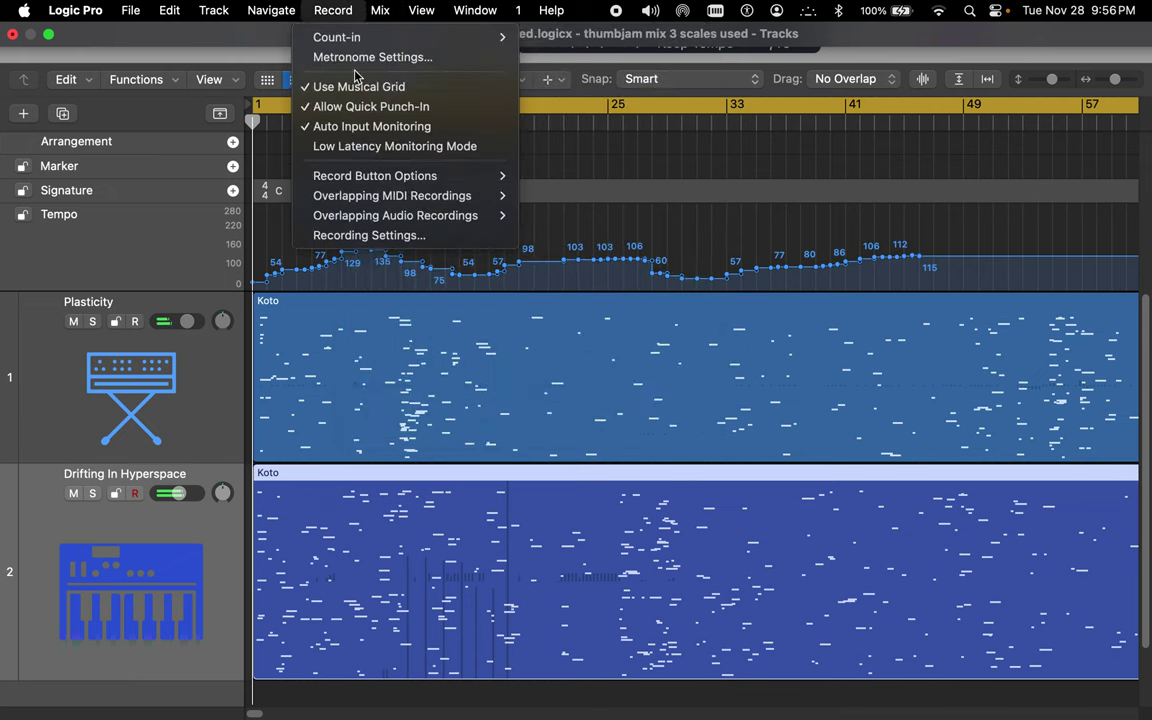
{"action": "mouse_move", "coordinate": [373, 199]}
{"action": "mouse_move", "coordinate": [269, 18]}
{"action": "mouse_move", "coordinate": [379, 14]}
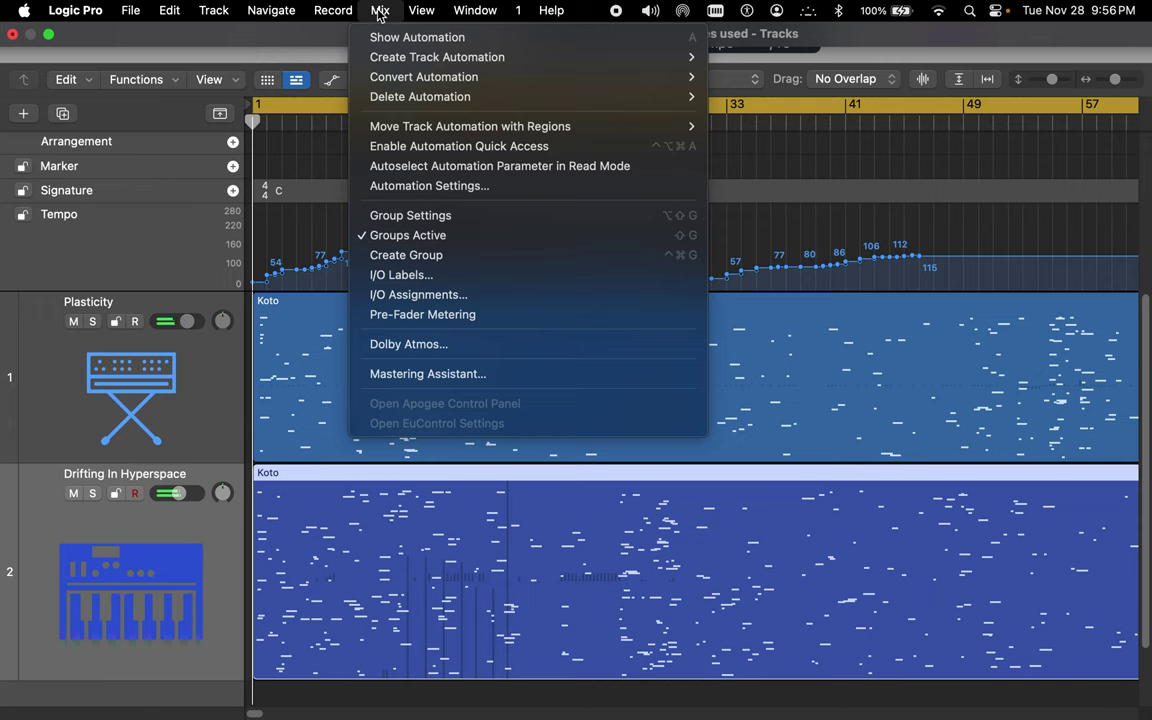
{"action": "left_click", "coordinate": [386, 39]}
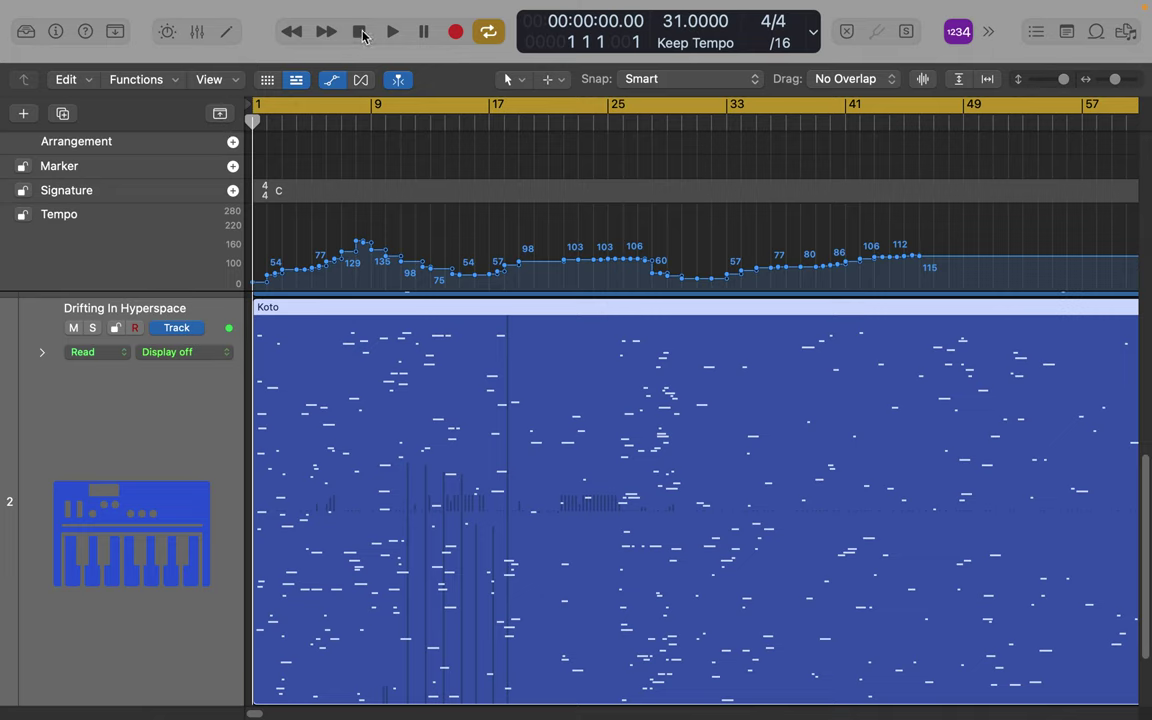
- Save the project as "random weirds 1" in the logic folder under Music, including the Apple Sound Library Content
{"action": "mouse_move", "coordinate": [88, 8]}
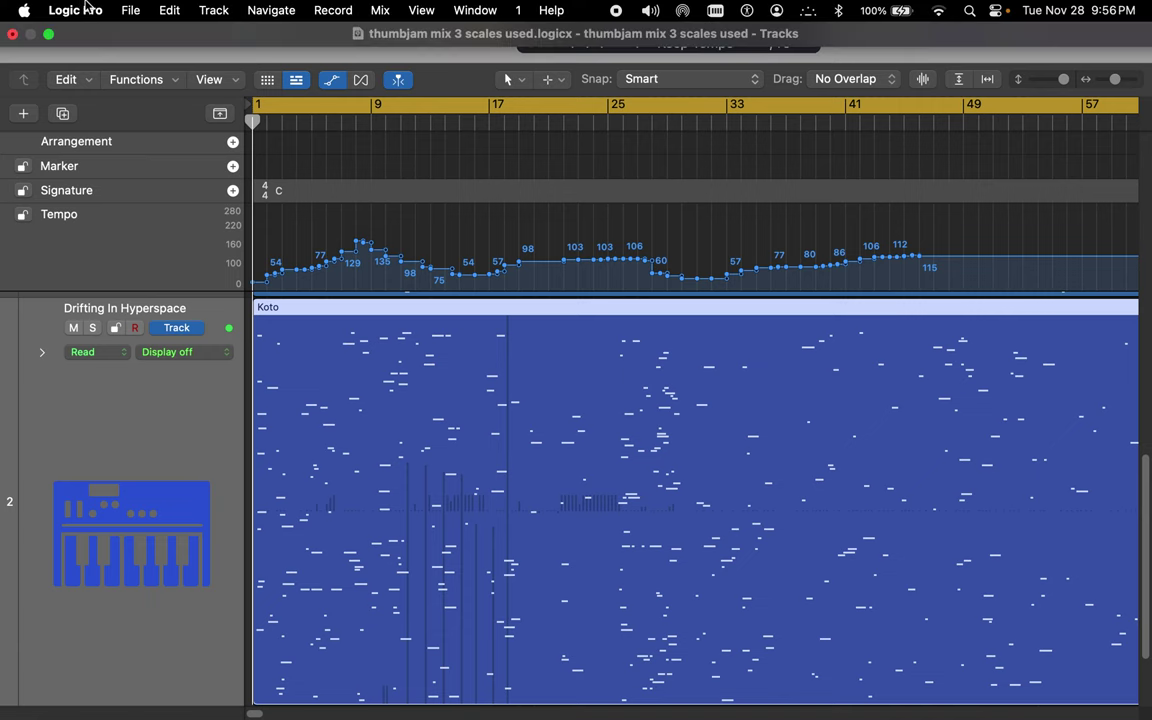
{"action": "left_click", "coordinate": [139, 12]}
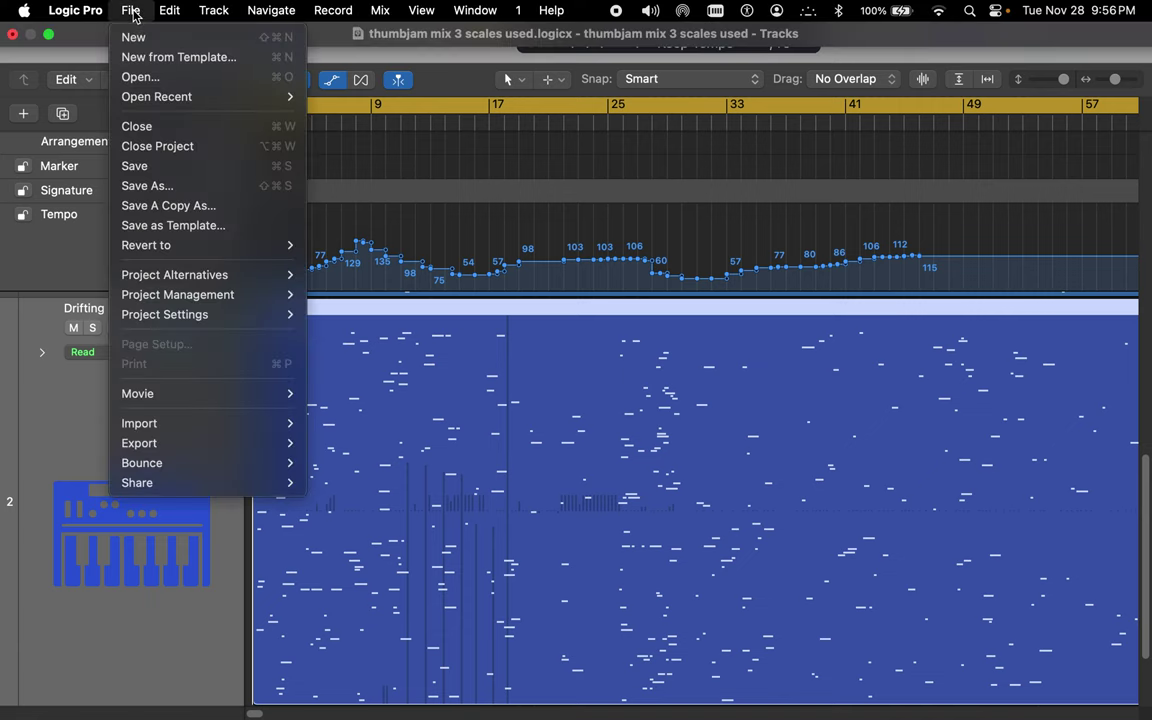
{"action": "left_click", "coordinate": [168, 189]}
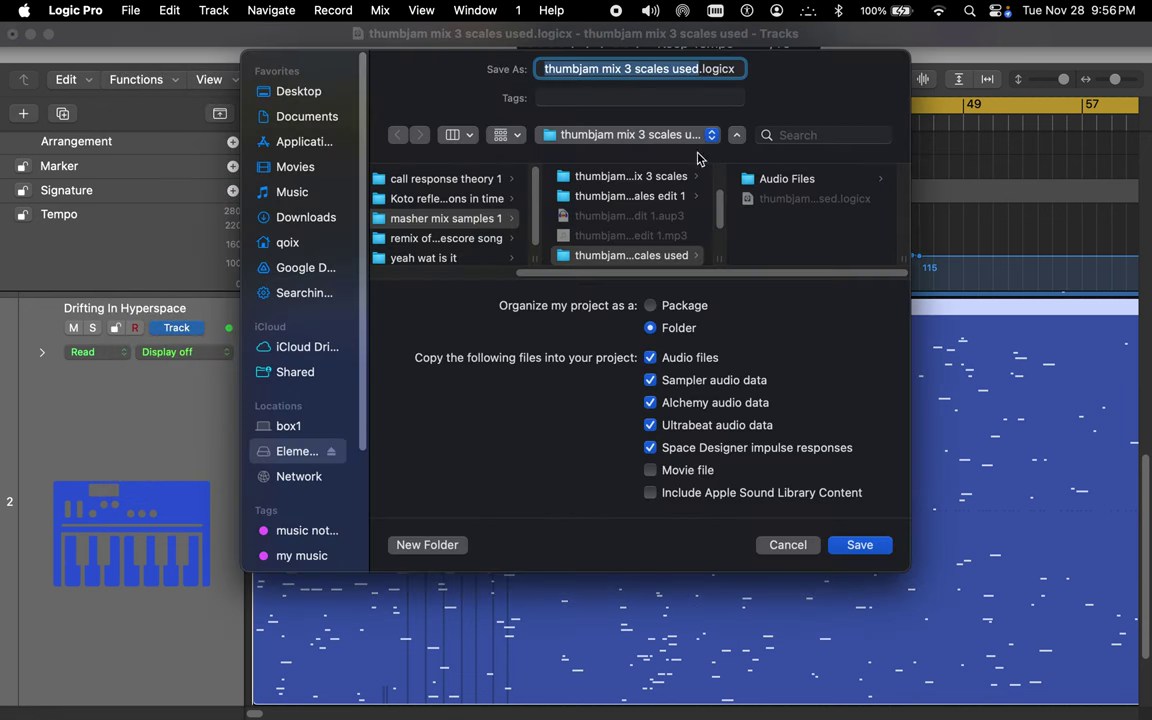
{"action": "left_click", "coordinate": [294, 194]}
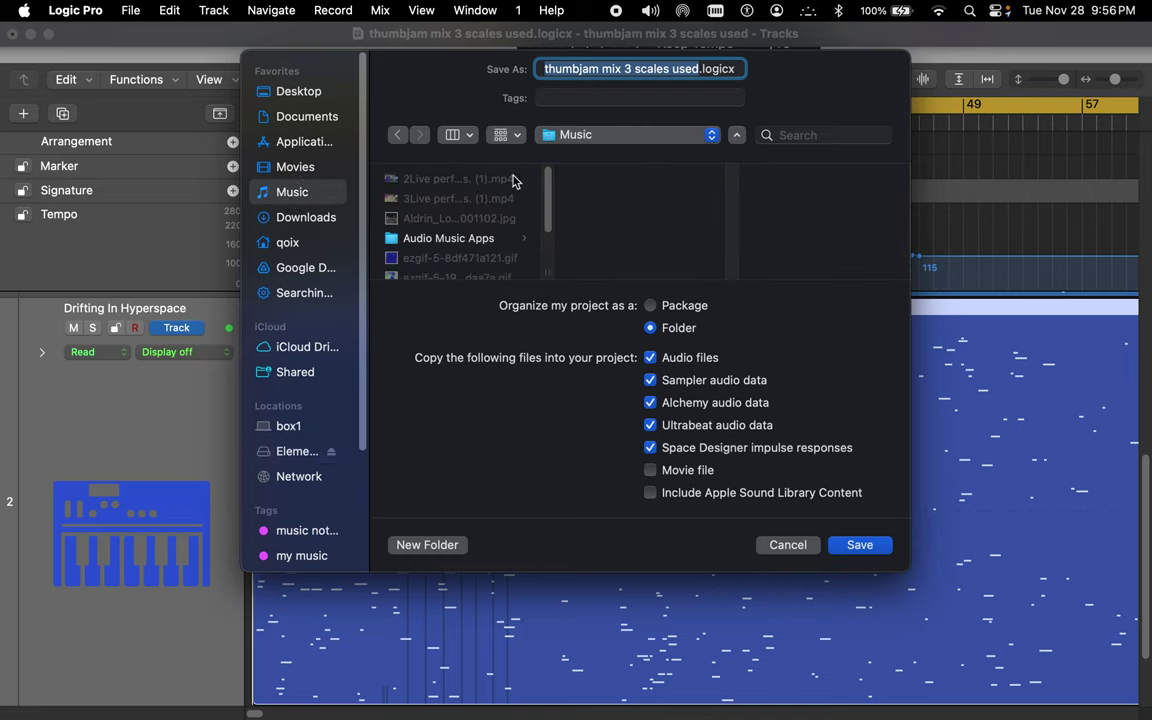
{"action": "type", "text": "random"}
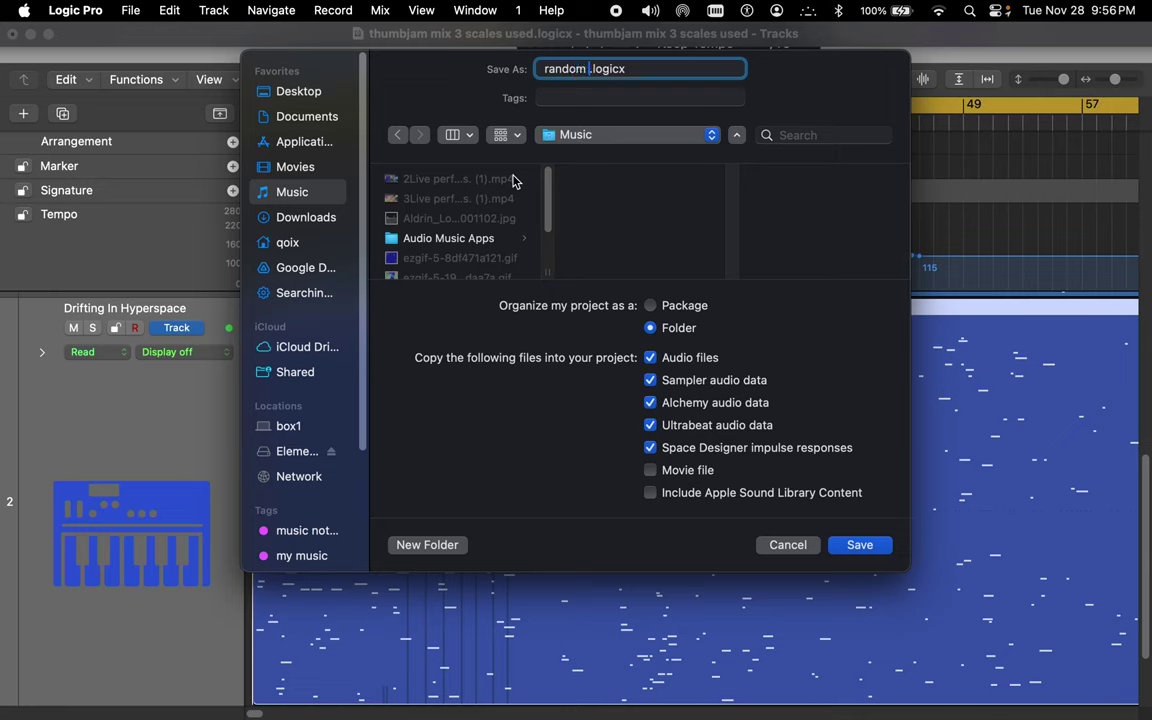
{"action": "type", "text": " weirds 1"}
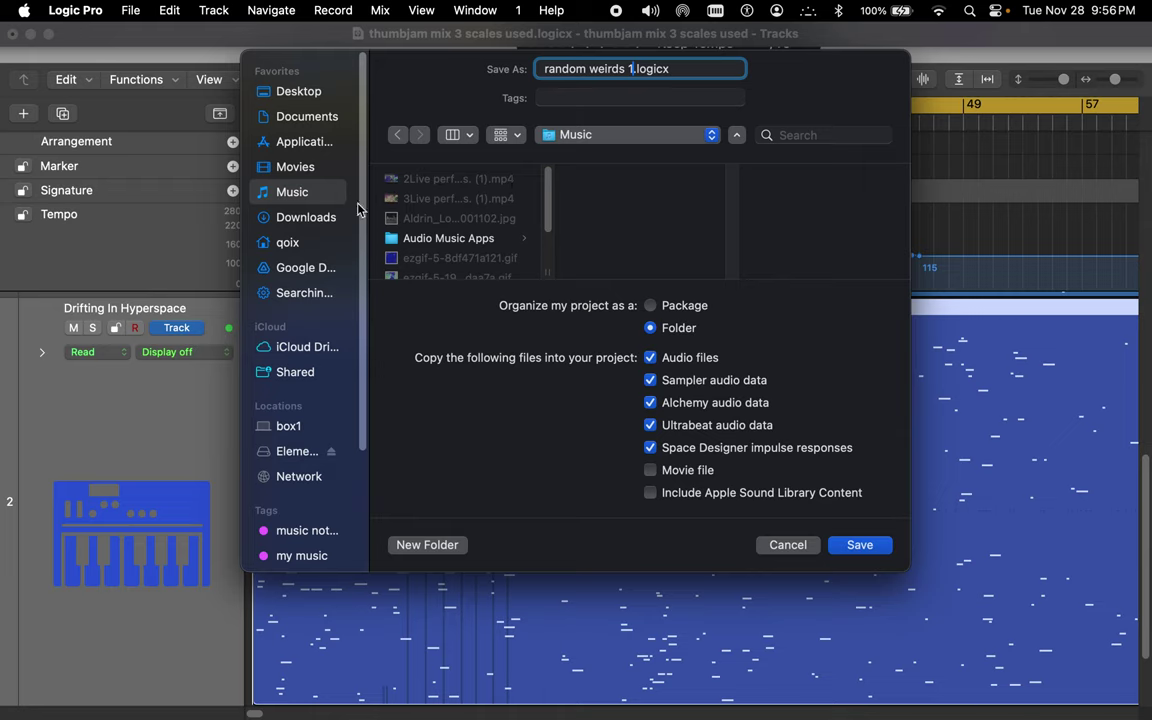
{"action": "scroll", "coordinate": [420, 228], "scroll_direction": "down", "scroll_amount": 5}
{"action": "left_click", "coordinate": [425, 228]}
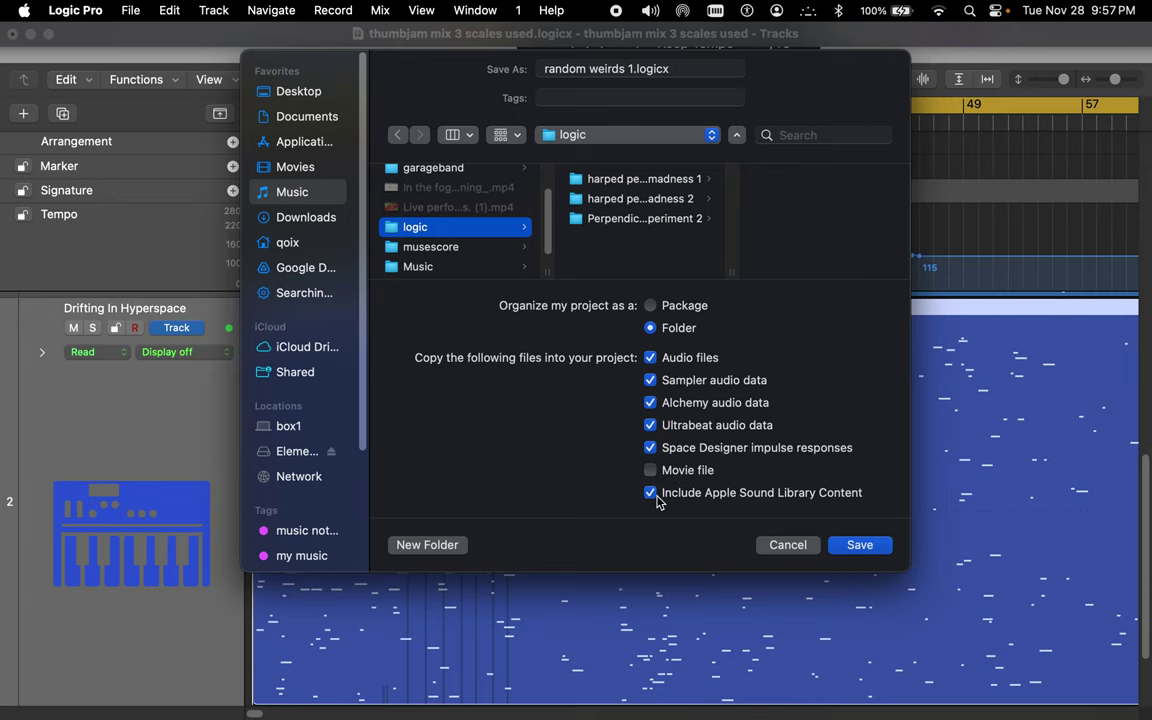
{"action": "left_click", "coordinate": [859, 545]}
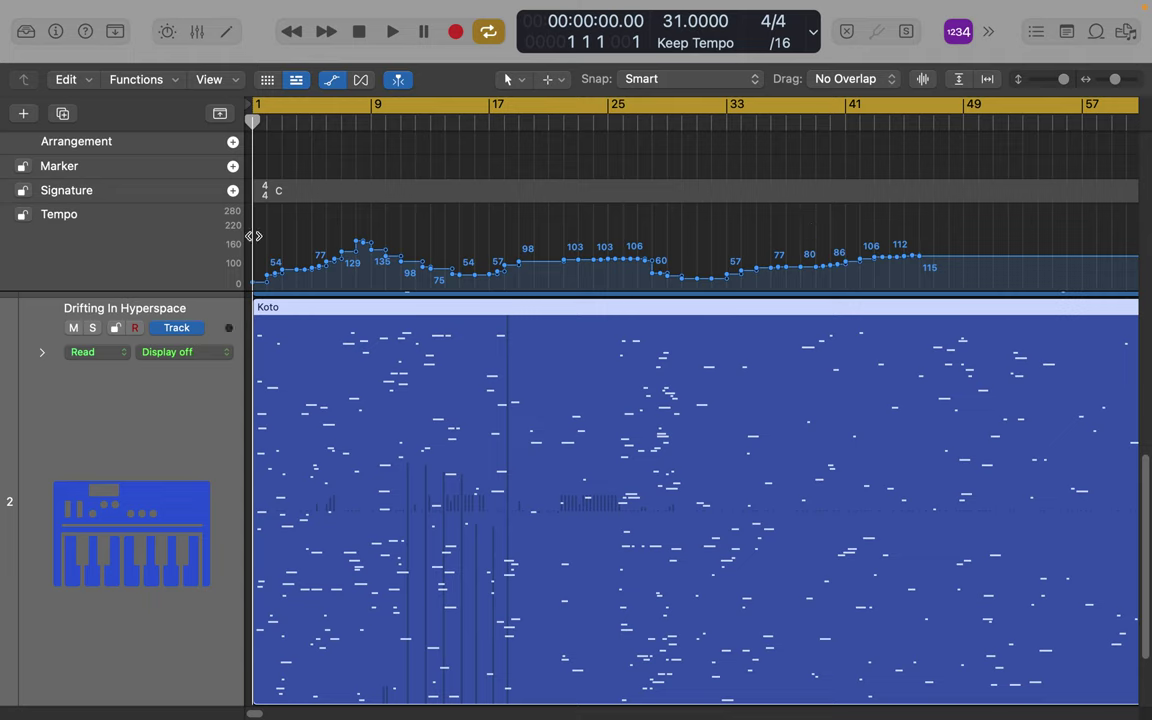
- Enlarge the global tracks to show the tempo curve in detail, and shrink them to their minimum height
{"action": "scroll", "coordinate": [230, 335], "scroll_direction": "down", "scroll_amount": 1}
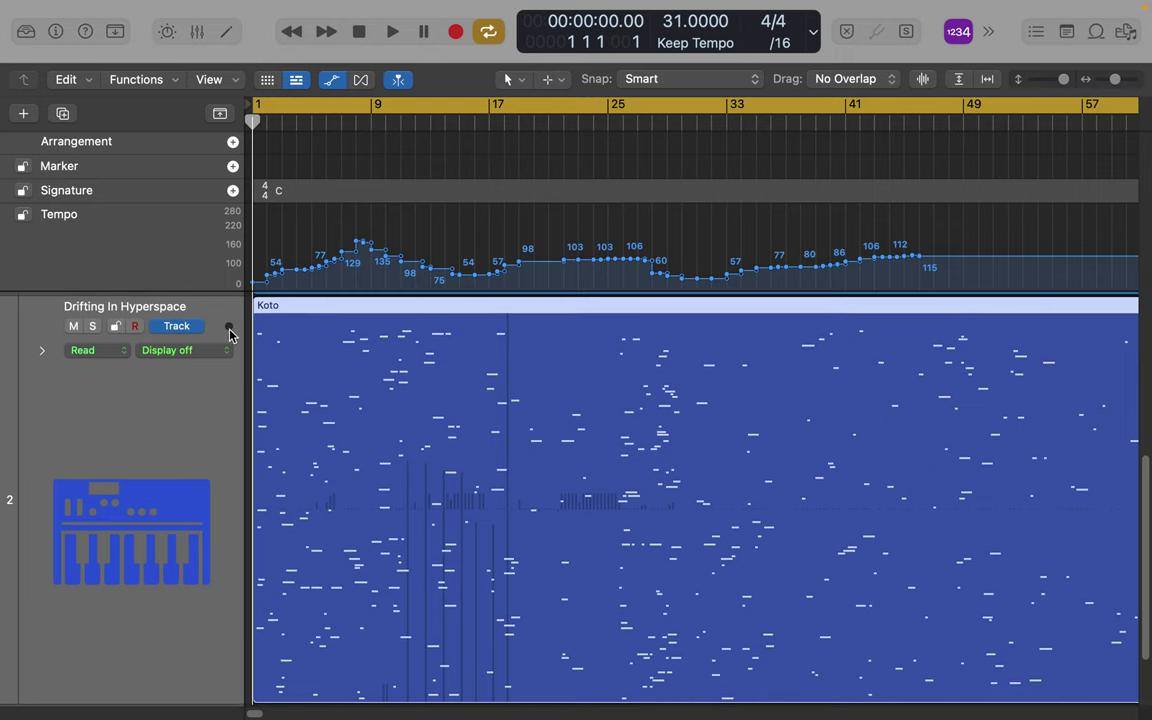
{"action": "left_click_drag", "start_coordinate": [198, 291], "coordinate": [202, 499]}
{"action": "scroll", "coordinate": [202, 500], "scroll_direction": "down", "scroll_amount": 4}
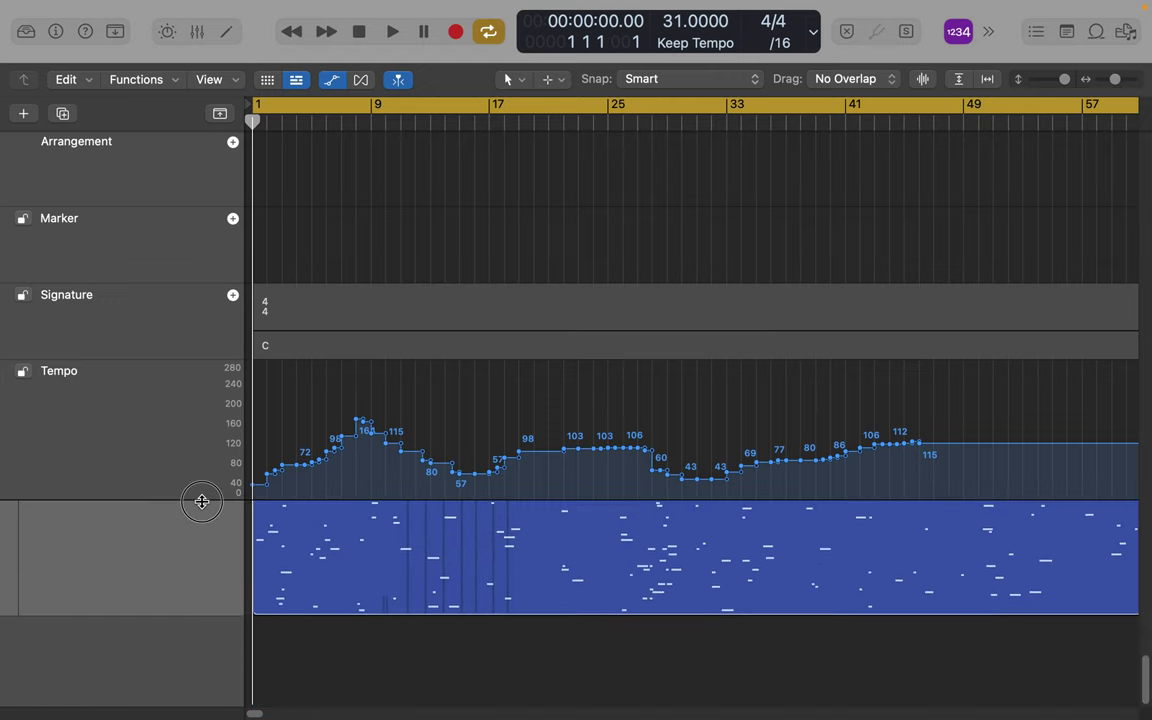
{"action": "left_click_drag", "start_coordinate": [201, 501], "coordinate": [213, 150]}
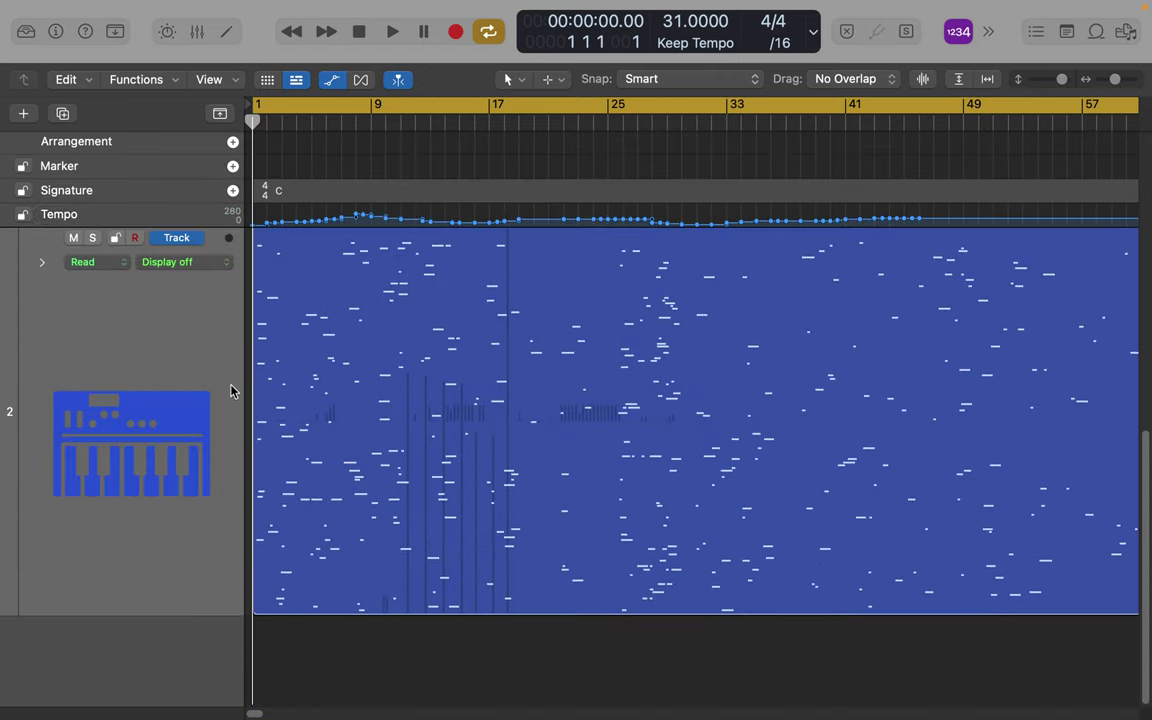
- Reduce the height of the Plasticity track and bring the Drifting In Hyperspace track into view
{"action": "scroll", "coordinate": [234, 496], "scroll_direction": "up", "scroll_amount": 5}
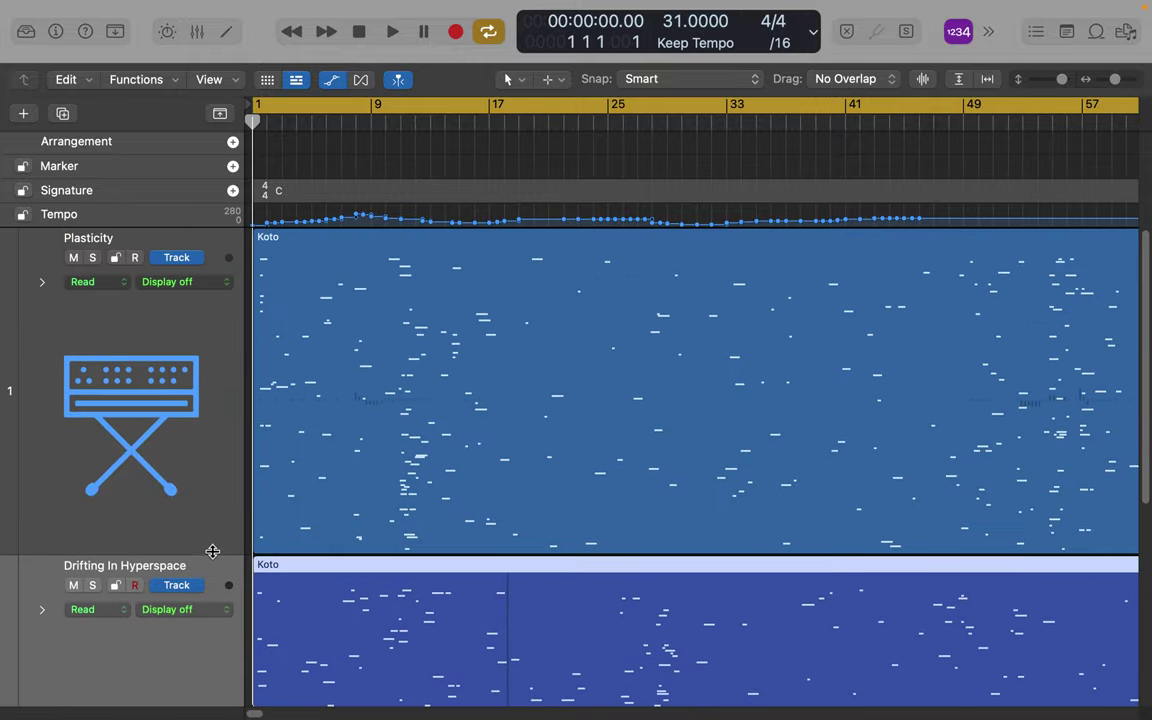
{"action": "left_click_drag", "start_coordinate": [214, 553], "coordinate": [222, 384]}
{"action": "scroll", "coordinate": [265, 622], "scroll_direction": "down", "scroll_amount": 4}
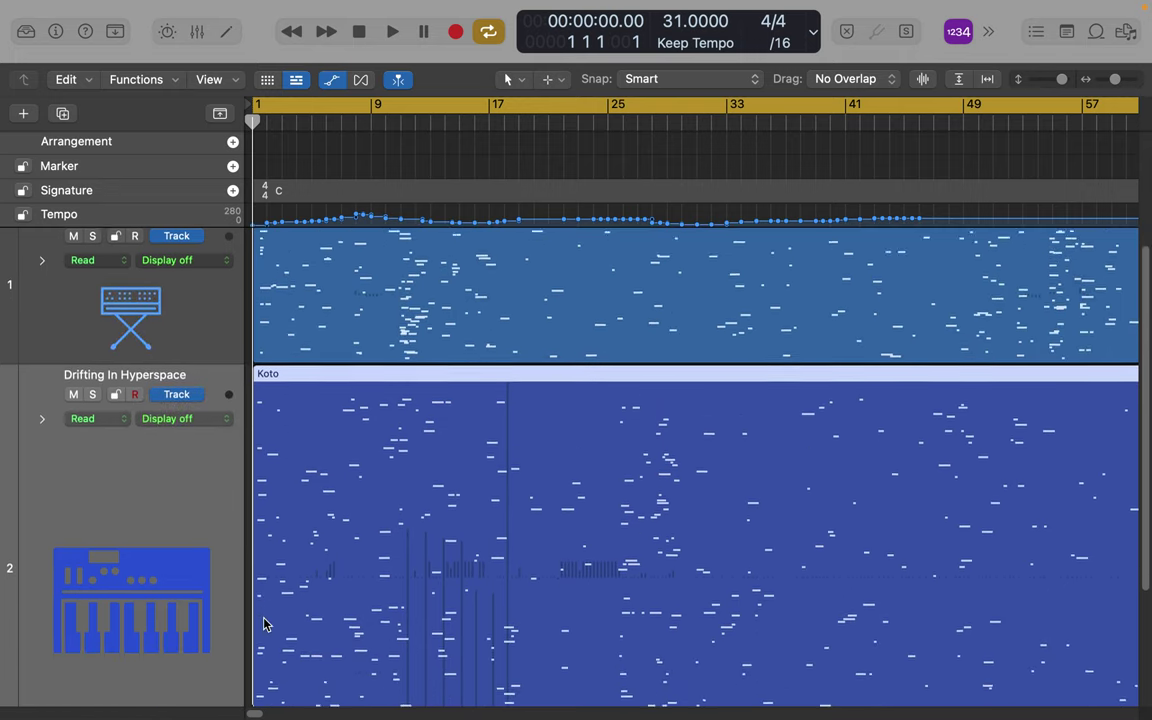
- Reduce the height of the Drifting In Hyperspace track so both tracks fit in view
{"action": "scroll", "coordinate": [265, 622], "scroll_direction": "down", "scroll_amount": 4}
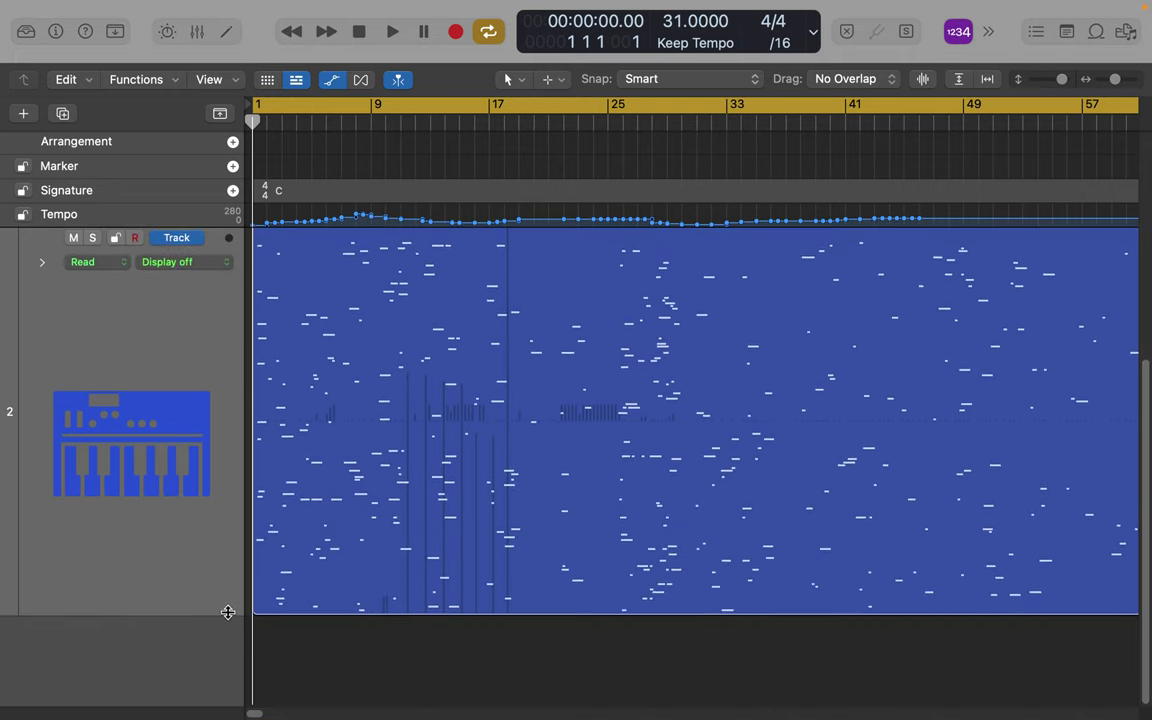
{"action": "left_click_drag", "start_coordinate": [226, 612], "coordinate": [232, 571]}
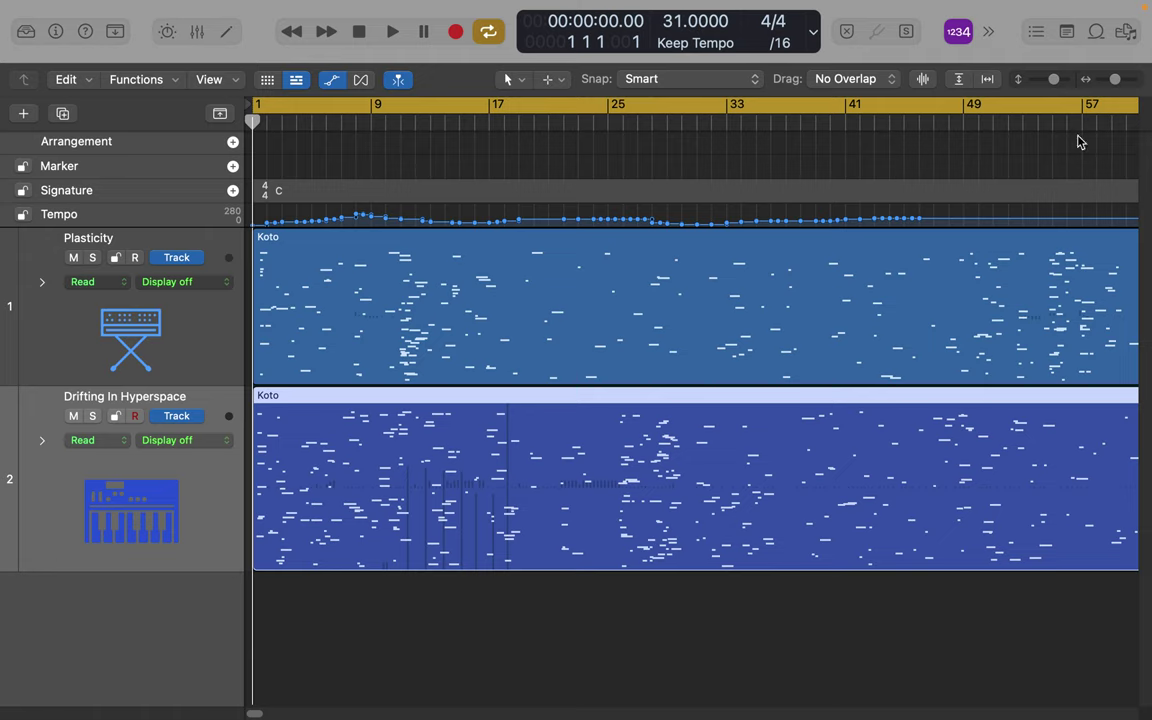
- Examine the tempo curve along the timeline at a closer horizontal zoom, well past bar 400 and back
{"action": "left_click_drag", "start_coordinate": [1119, 82], "coordinate": [1091, 80]}
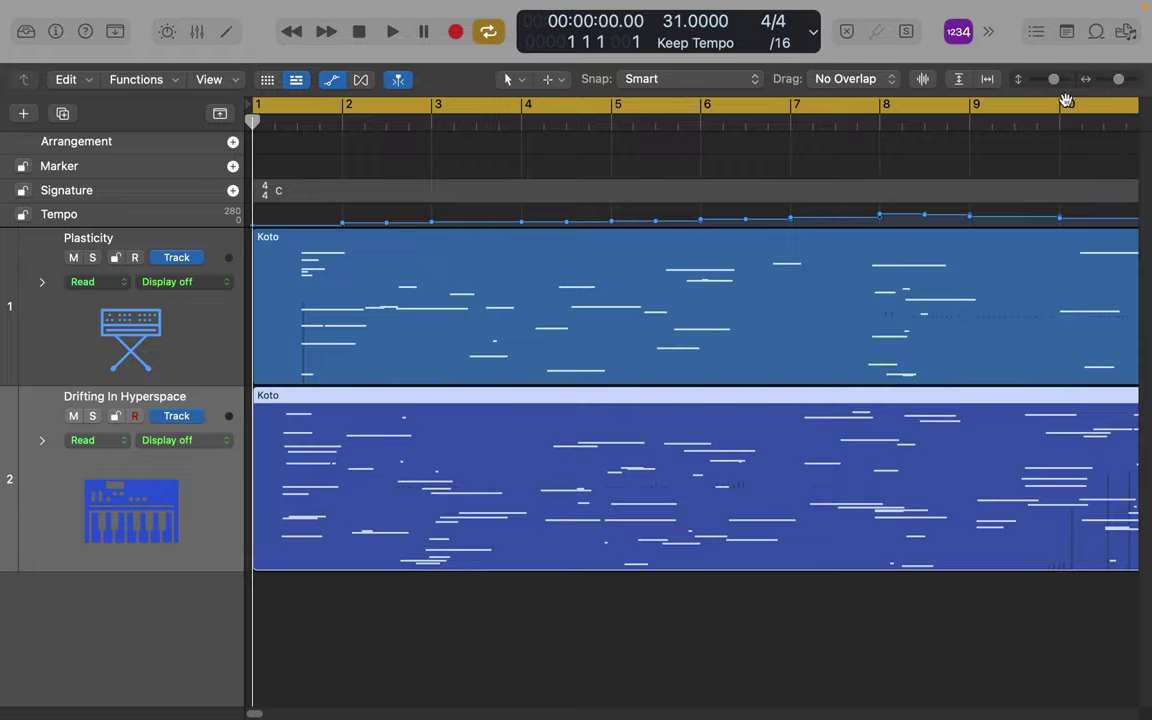
{"action": "scroll", "coordinate": [983, 211], "scroll_direction": "right", "scroll_amount": 5}
{"action": "scroll", "coordinate": [983, 211], "scroll_direction": "right", "scroll_amount": 20}
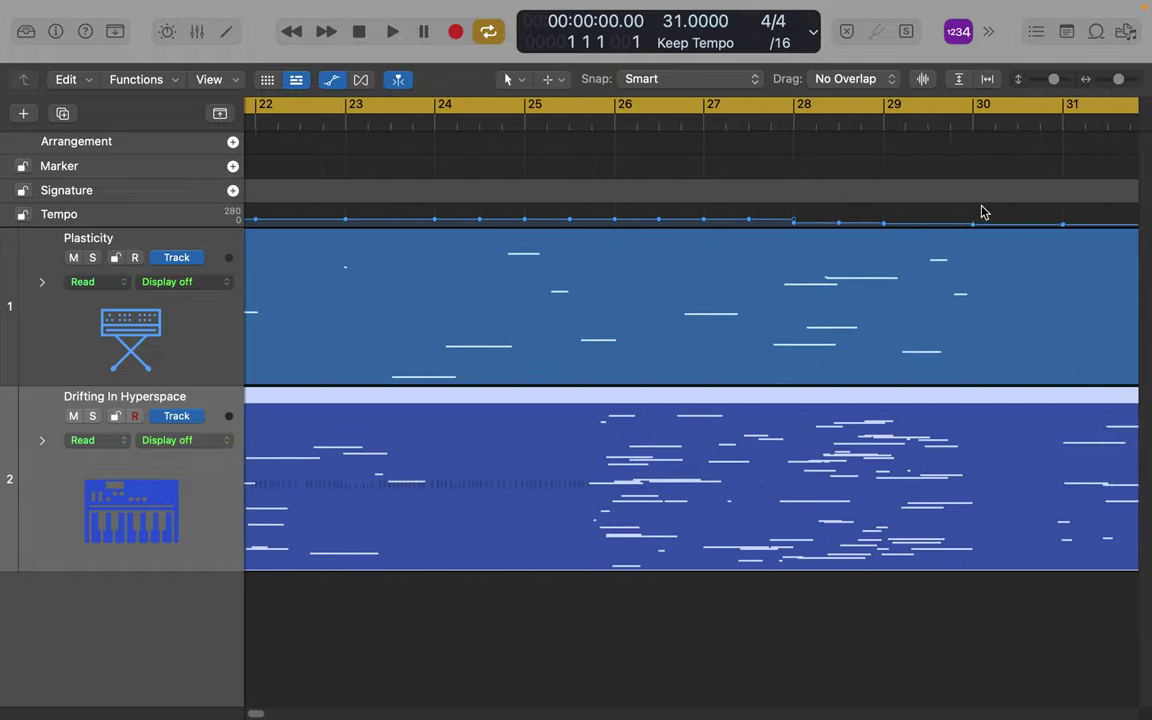
{"action": "scroll", "coordinate": [983, 211], "scroll_direction": "right", "scroll_amount": 20}
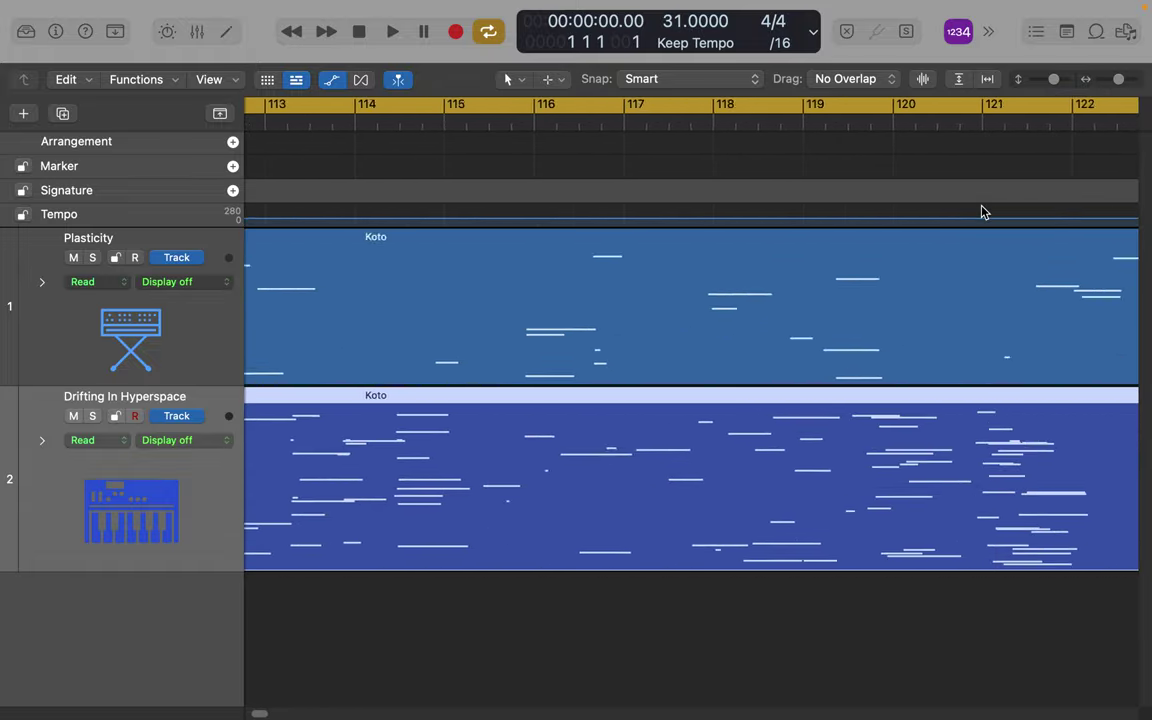
{"action": "scroll", "coordinate": [983, 211], "scroll_direction": "right", "scroll_amount": 20}
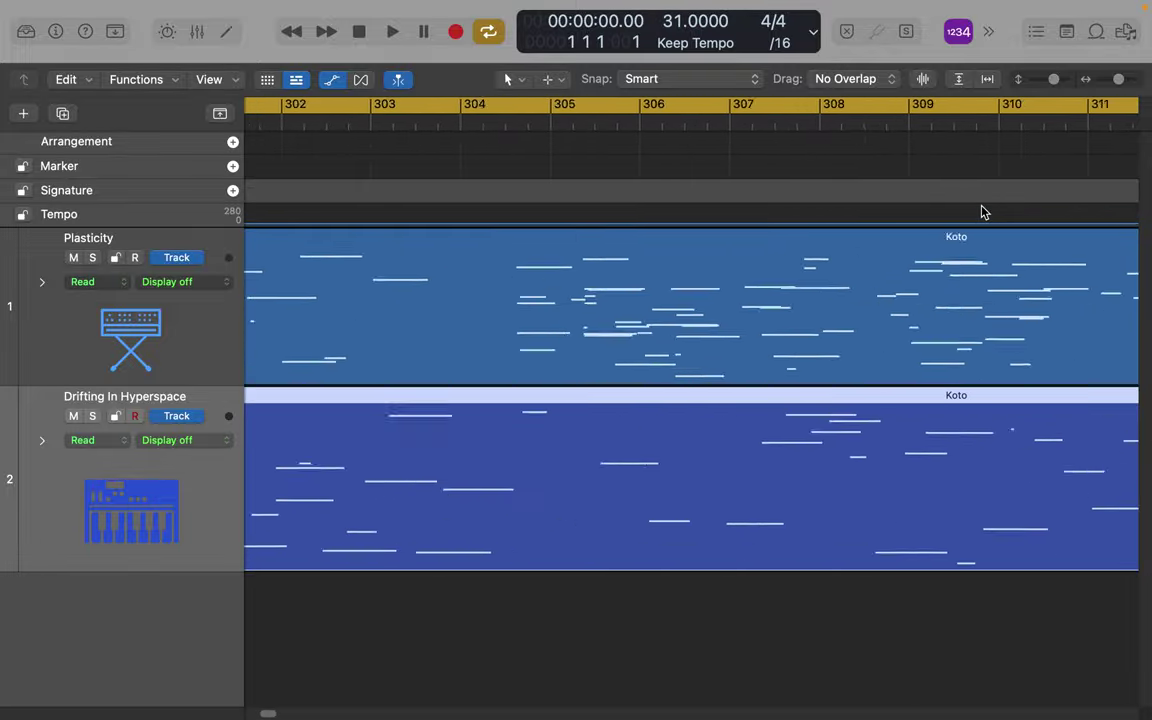
{"action": "scroll", "coordinate": [983, 211], "scroll_direction": "right", "scroll_amount": 12}
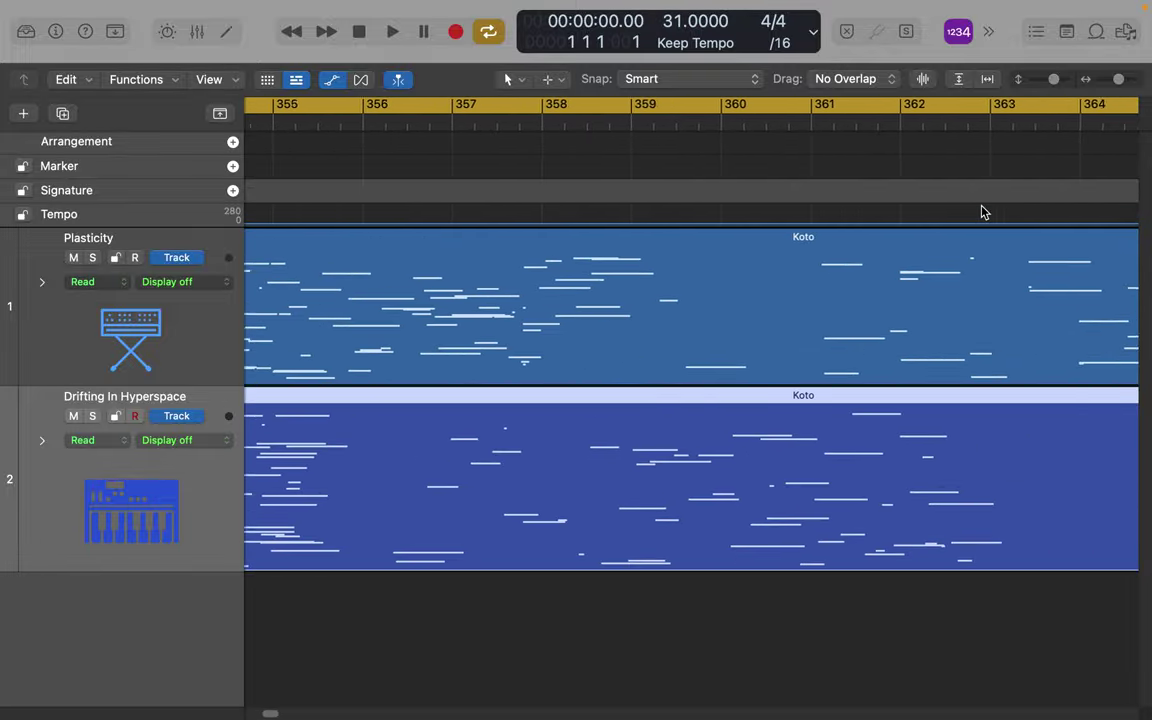
{"action": "scroll", "coordinate": [983, 211], "scroll_direction": "right", "scroll_amount": 10}
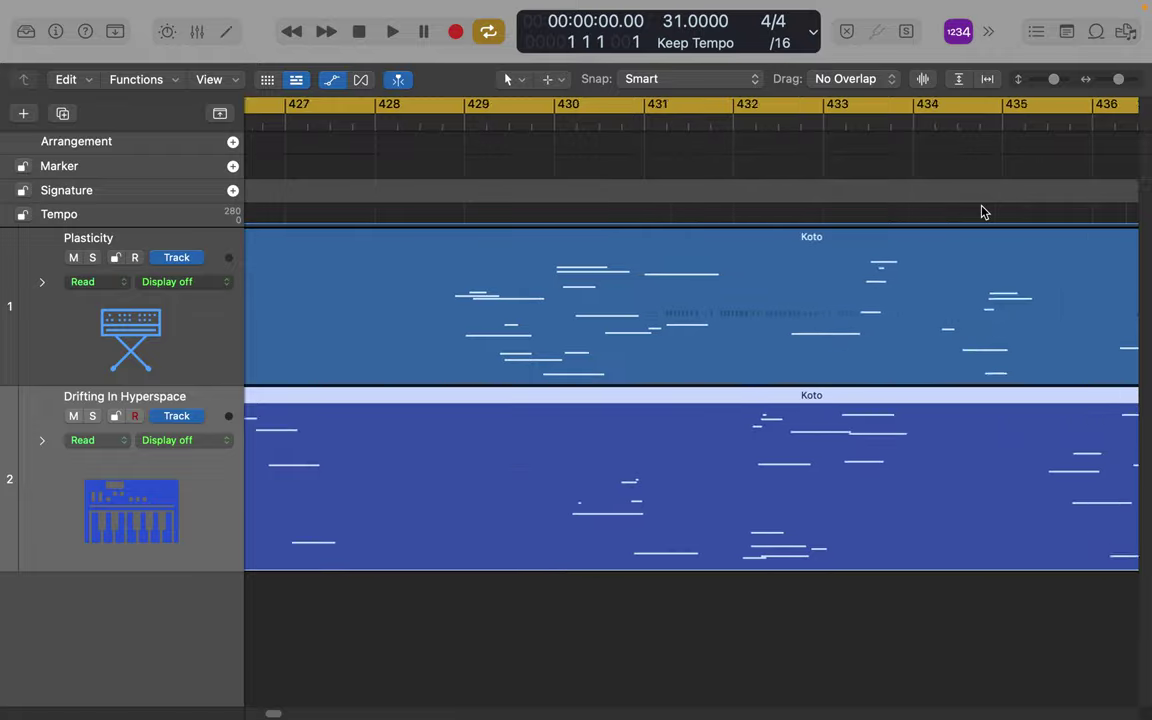
{"action": "scroll", "coordinate": [990, 209], "scroll_direction": "left", "scroll_amount": 15}
{"action": "scroll", "coordinate": [993, 207], "scroll_direction": "left", "scroll_amount": 20}
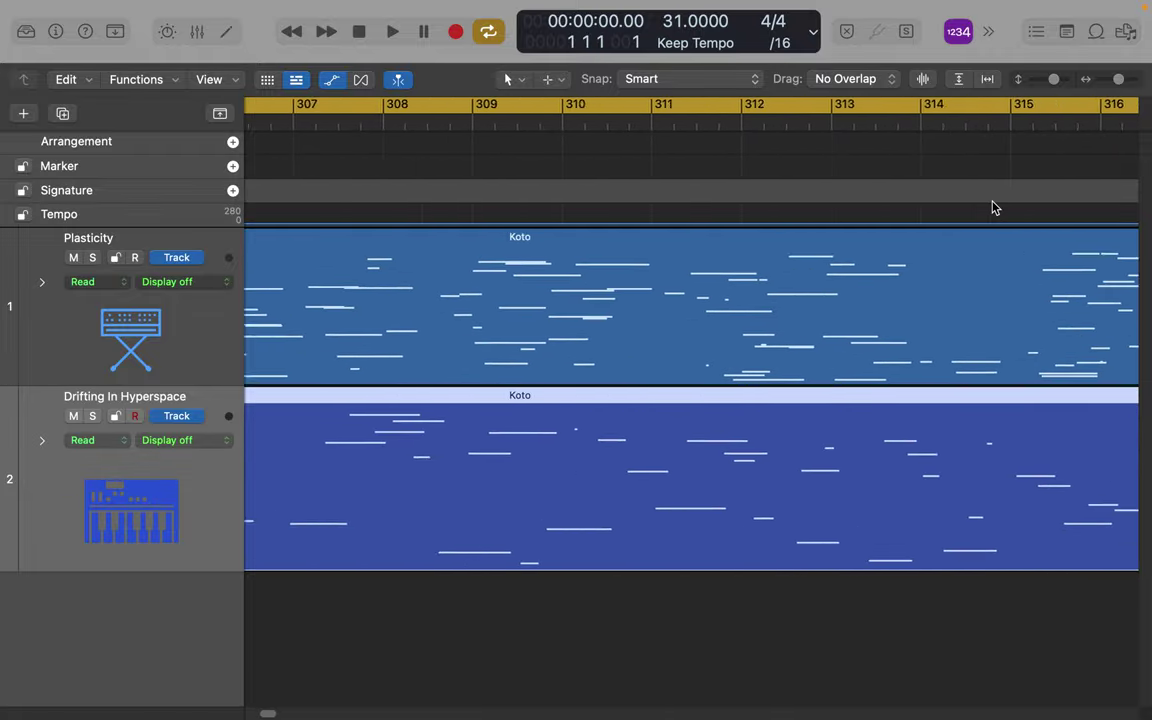
{"action": "scroll", "coordinate": [993, 207], "scroll_direction": "left", "scroll_amount": 4}
{"action": "scroll", "coordinate": [993, 207], "scroll_direction": "right", "scroll_amount": 4}
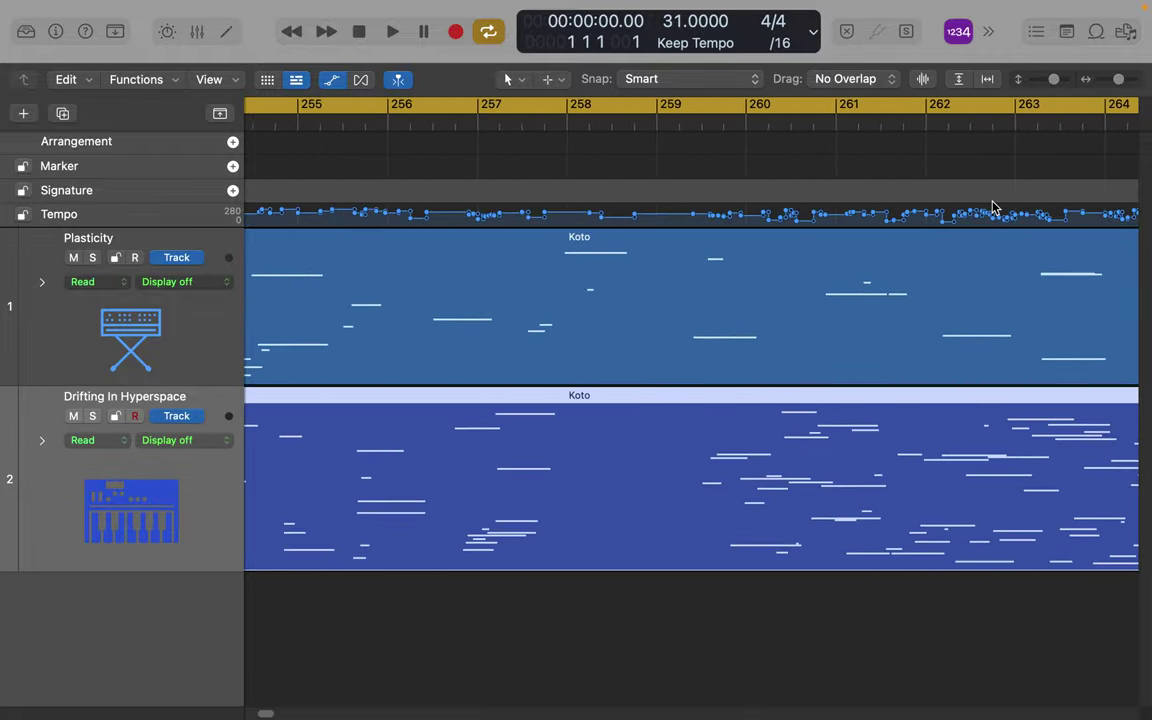
{"action": "scroll", "coordinate": [993, 207], "scroll_direction": "right", "scroll_amount": 3}
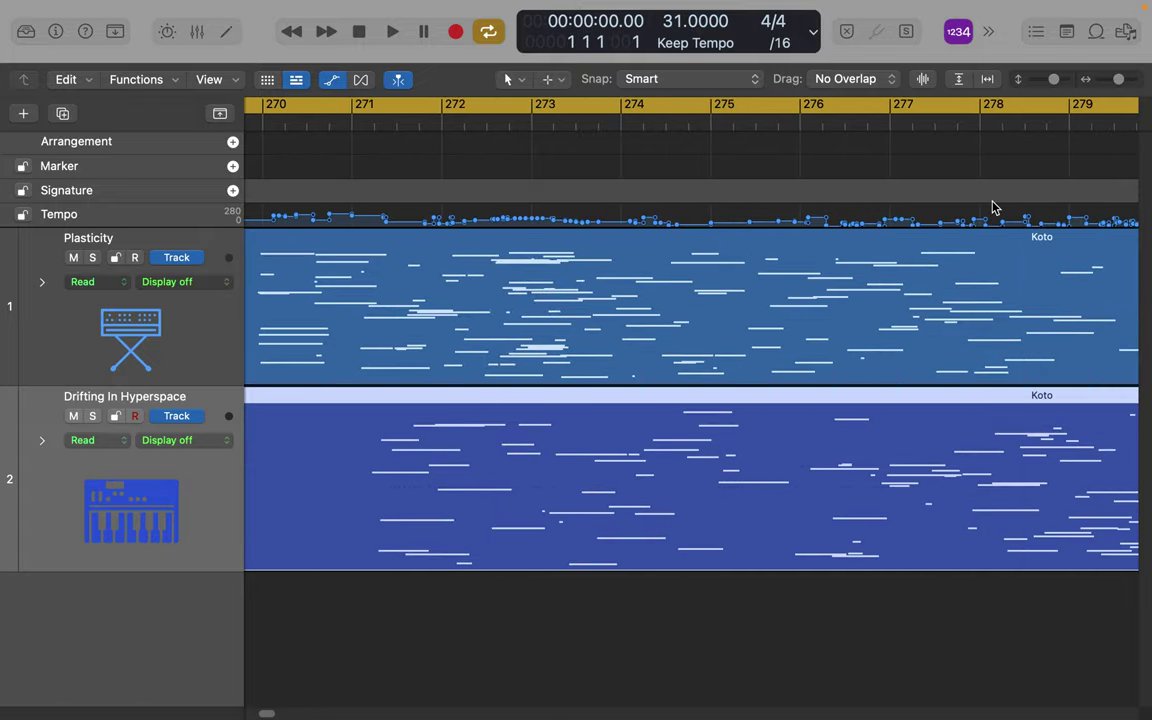
- Select the dense run of tempo points between about bars 212 and 284 in the Tempo track and copy them
{"action": "left_click", "coordinate": [935, 124]}
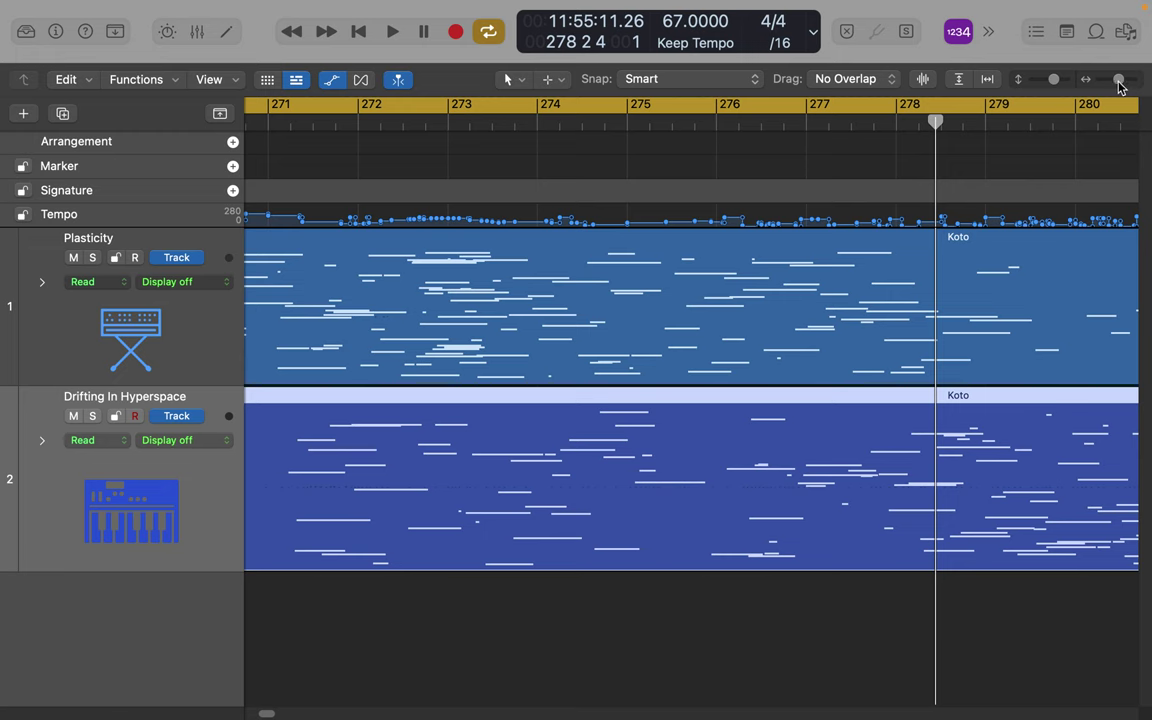
{"action": "left_click_drag", "start_coordinate": [1118, 79], "coordinate": [1112, 83]}
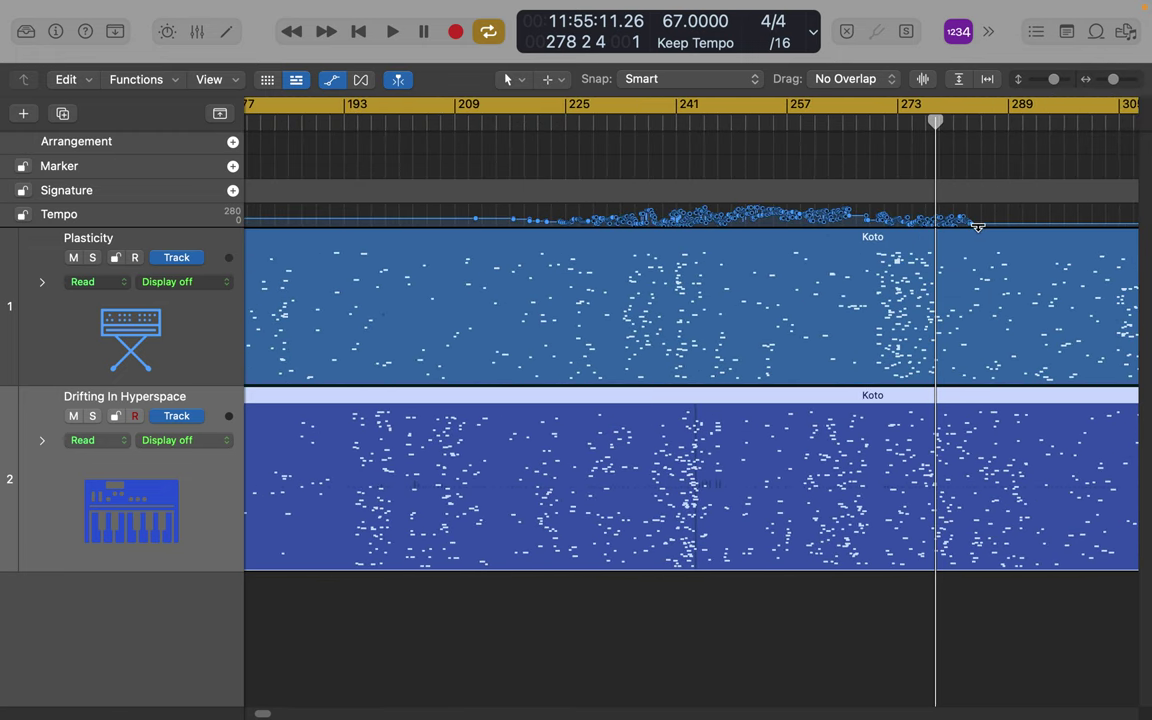
{"action": "left_click_drag", "start_coordinate": [977, 222], "coordinate": [507, 283]}
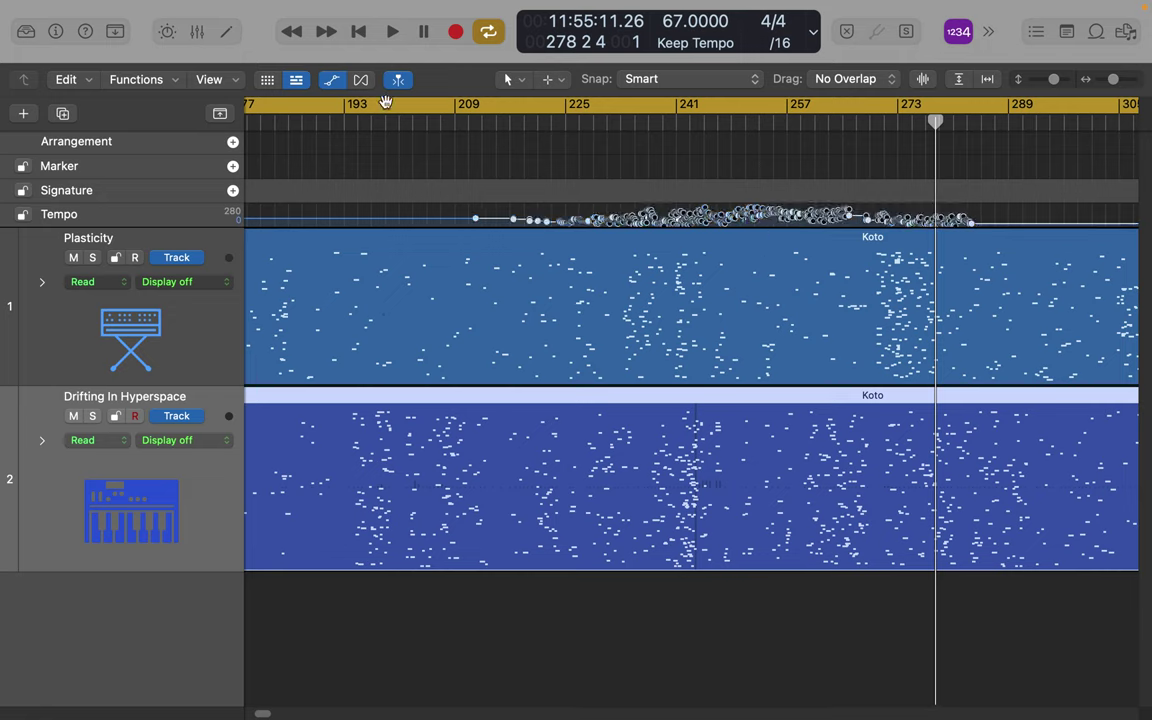
{"action": "mouse_move", "coordinate": [152, 10]}
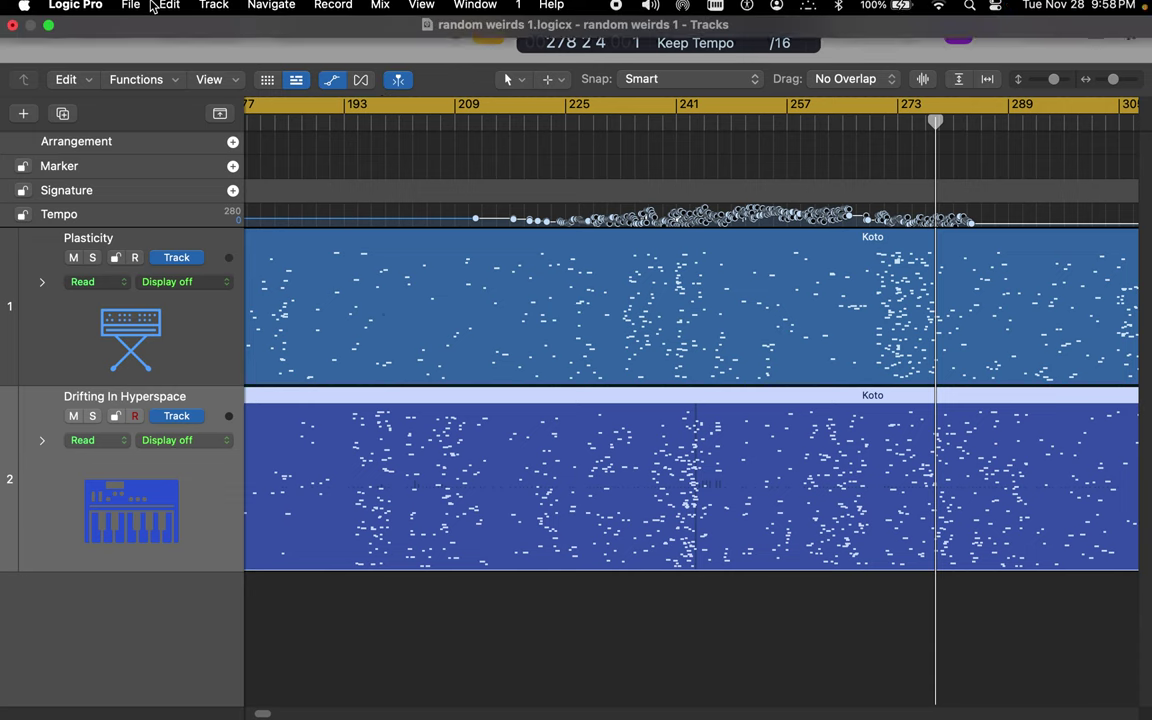
{"action": "left_click", "coordinate": [167, 10]}
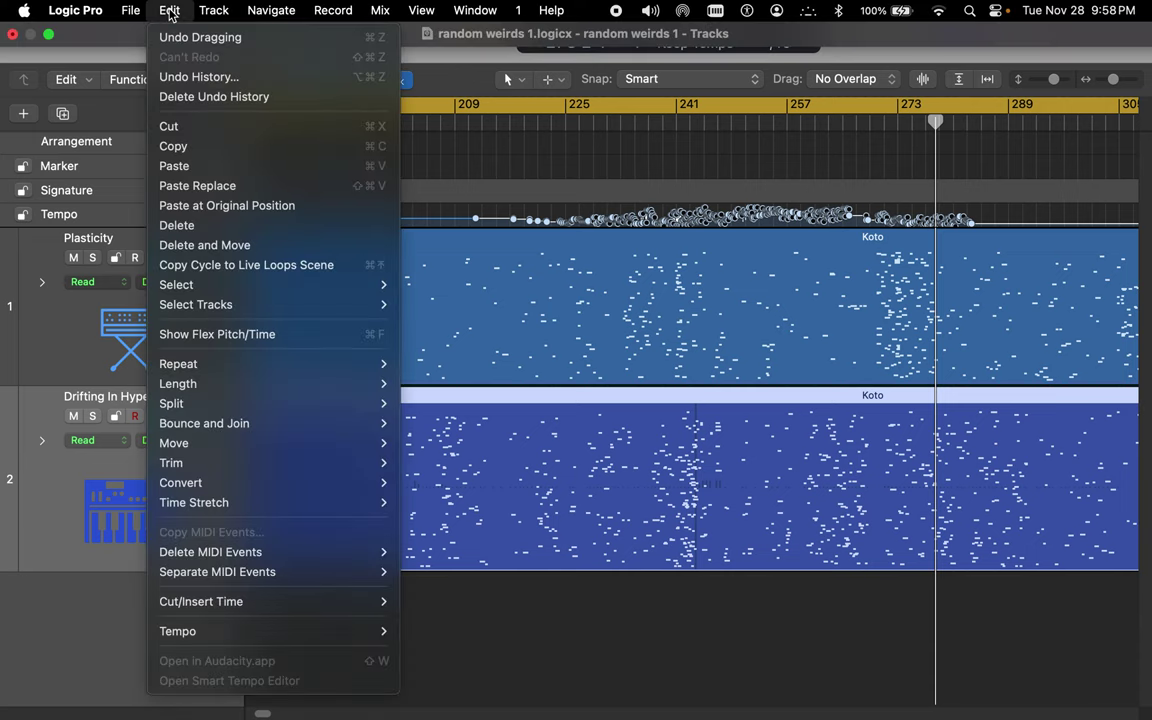
{"action": "left_click", "coordinate": [175, 148]}
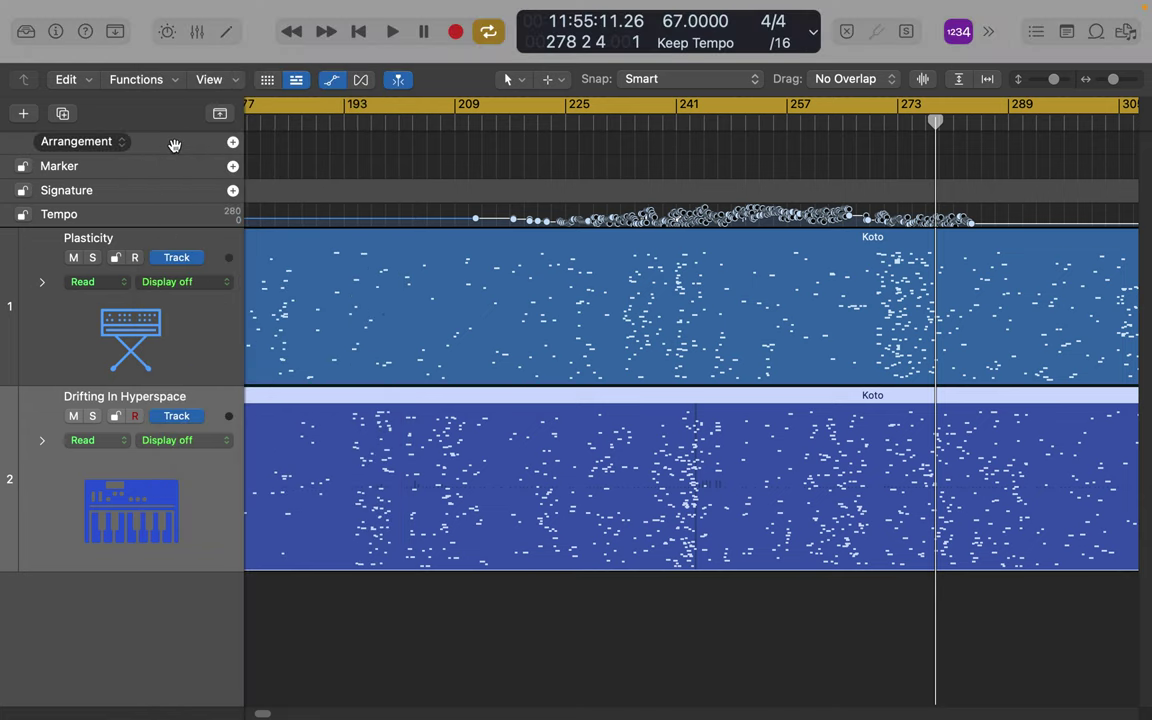
- Paste the copied tempo points into the Tempo track at bar 44
{"action": "scroll", "coordinate": [386, 207], "scroll_direction": "left", "scroll_amount": 10}
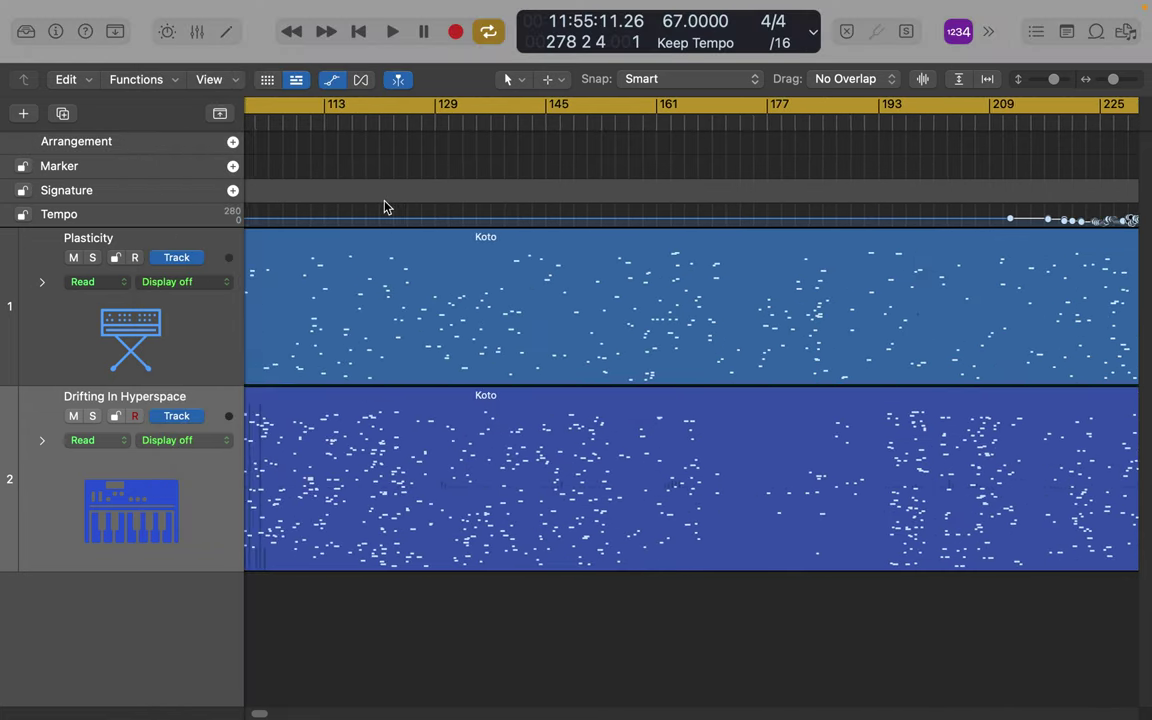
{"action": "scroll", "coordinate": [386, 207], "scroll_direction": "left", "scroll_amount": 10}
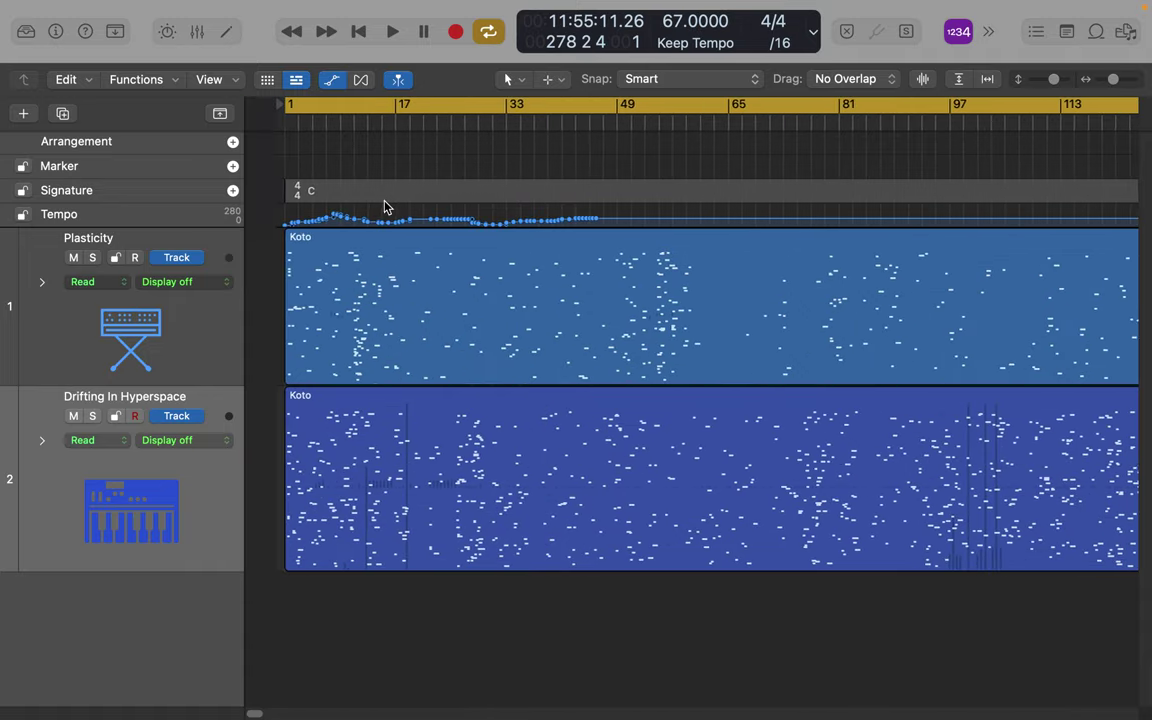
{"action": "left_click", "coordinate": [553, 121]}
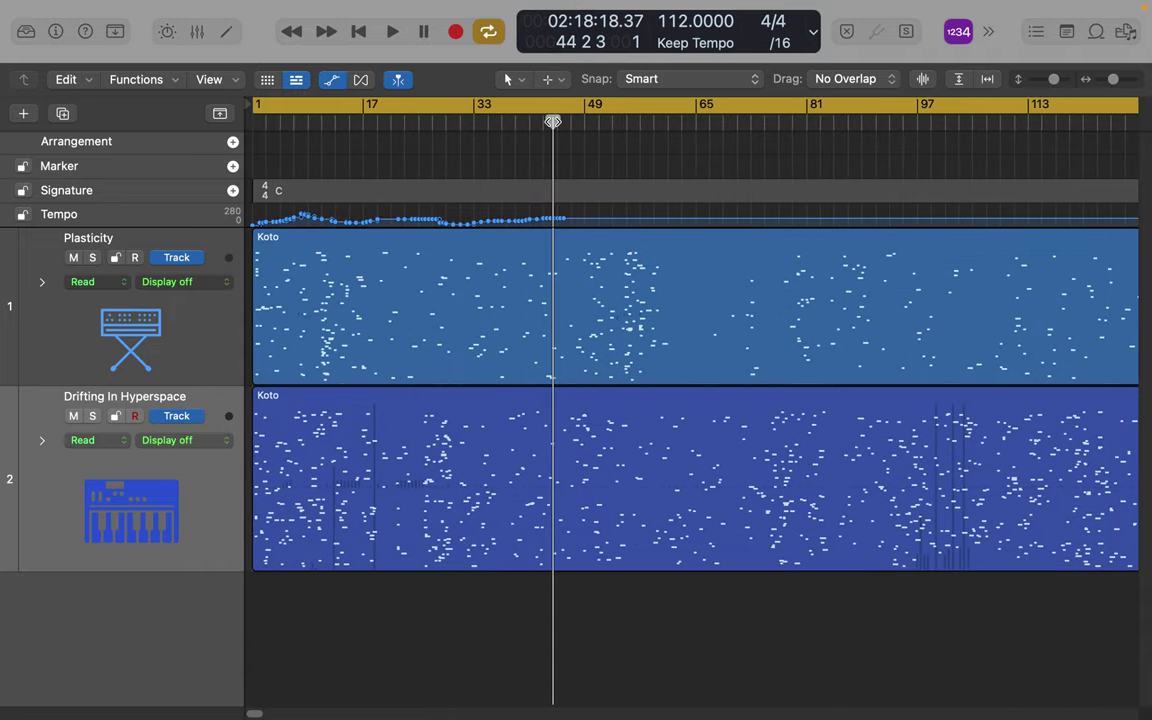
{"action": "key", "text": "super+v"}
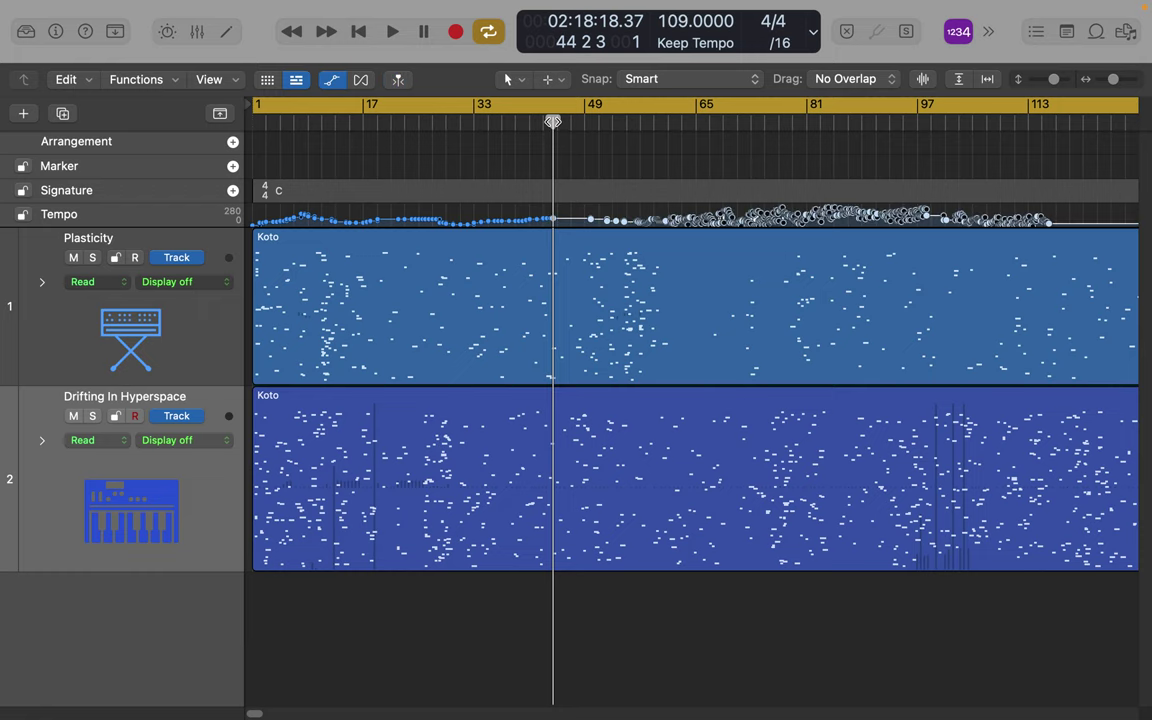
- Paste the same tempo points again at bar 117, just after the end of the first pasted run
{"action": "scroll", "coordinate": [570, 220], "scroll_direction": "right", "scroll_amount": 8}
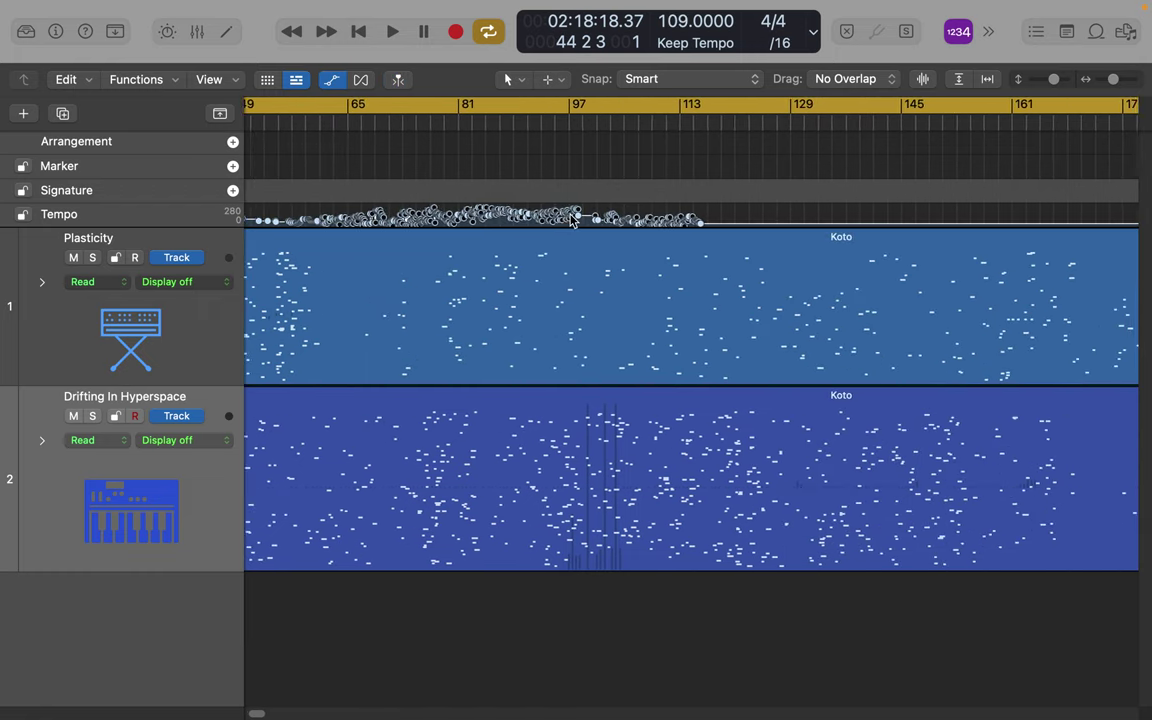
{"action": "left_click", "coordinate": [491, 120]}
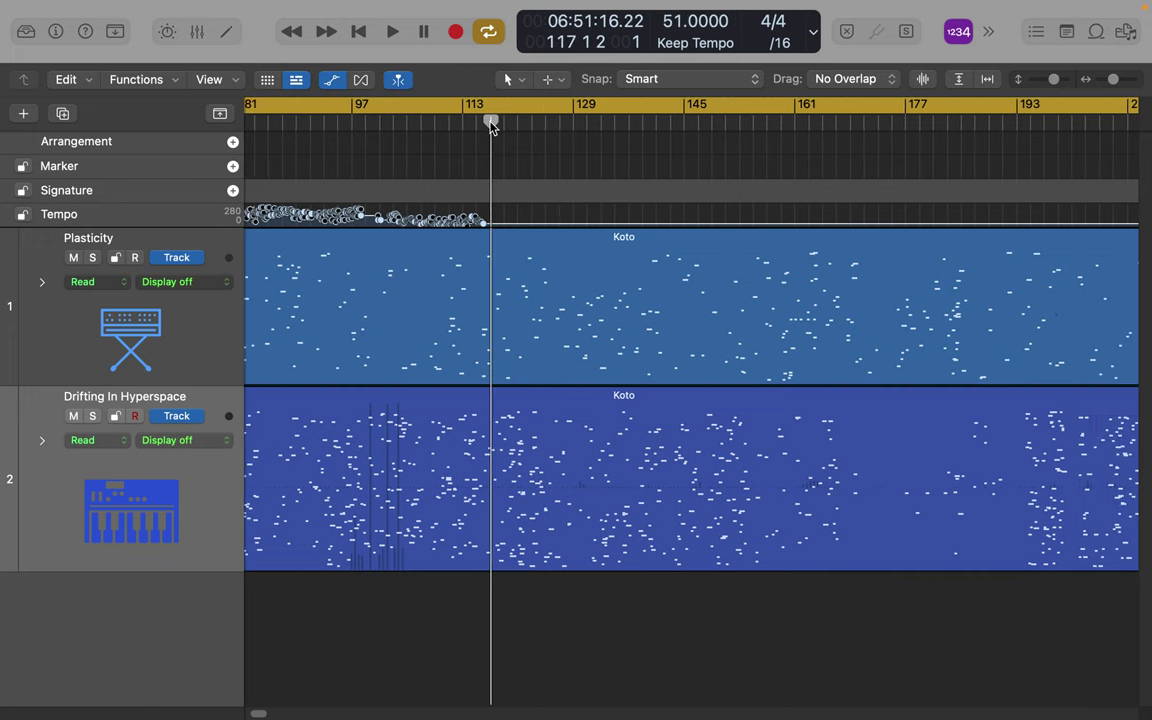
{"action": "scroll", "coordinate": [491, 122], "scroll_direction": "right", "scroll_amount": 4}
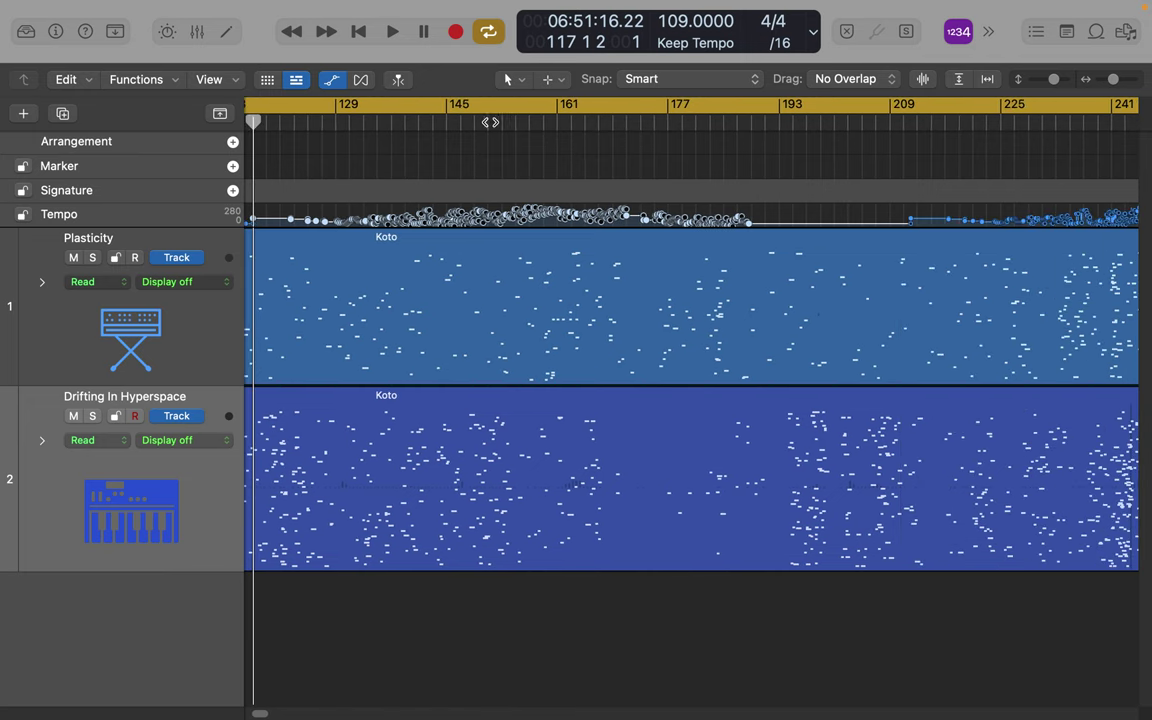
{"action": "scroll", "coordinate": [497, 120], "scroll_direction": "right", "scroll_amount": 3}
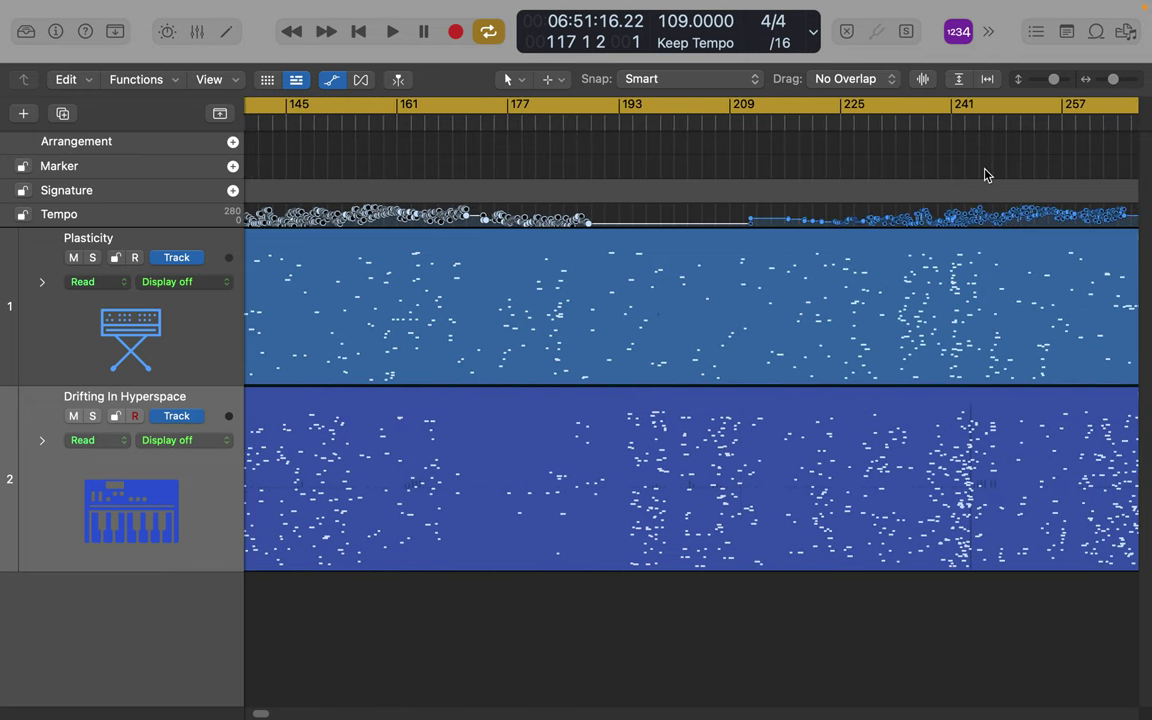
- Enlarge the global tracks and raise the first part of the flat tempo line, from about bar 188 to bar 197
{"action": "left_click_drag", "start_coordinate": [598, 207], "coordinate": [686, 229]}
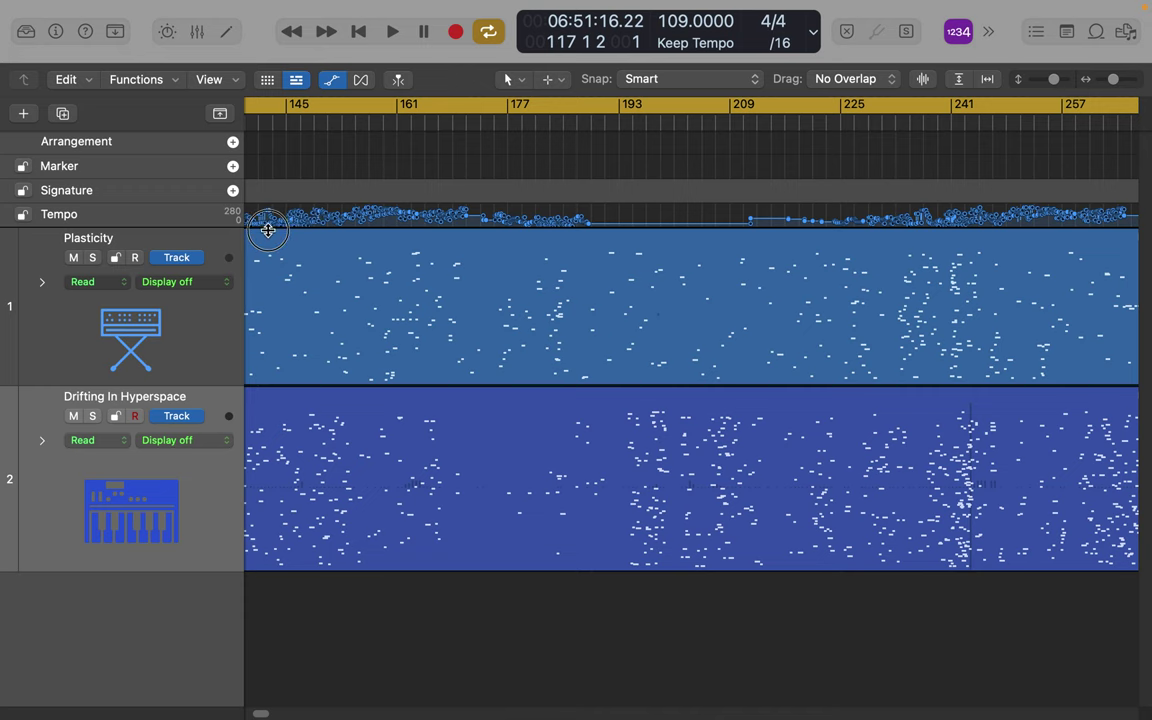
{"action": "left_click_drag", "start_coordinate": [267, 229], "coordinate": [275, 392]}
{"action": "left_click_drag", "start_coordinate": [592, 389], "coordinate": [709, 388]}
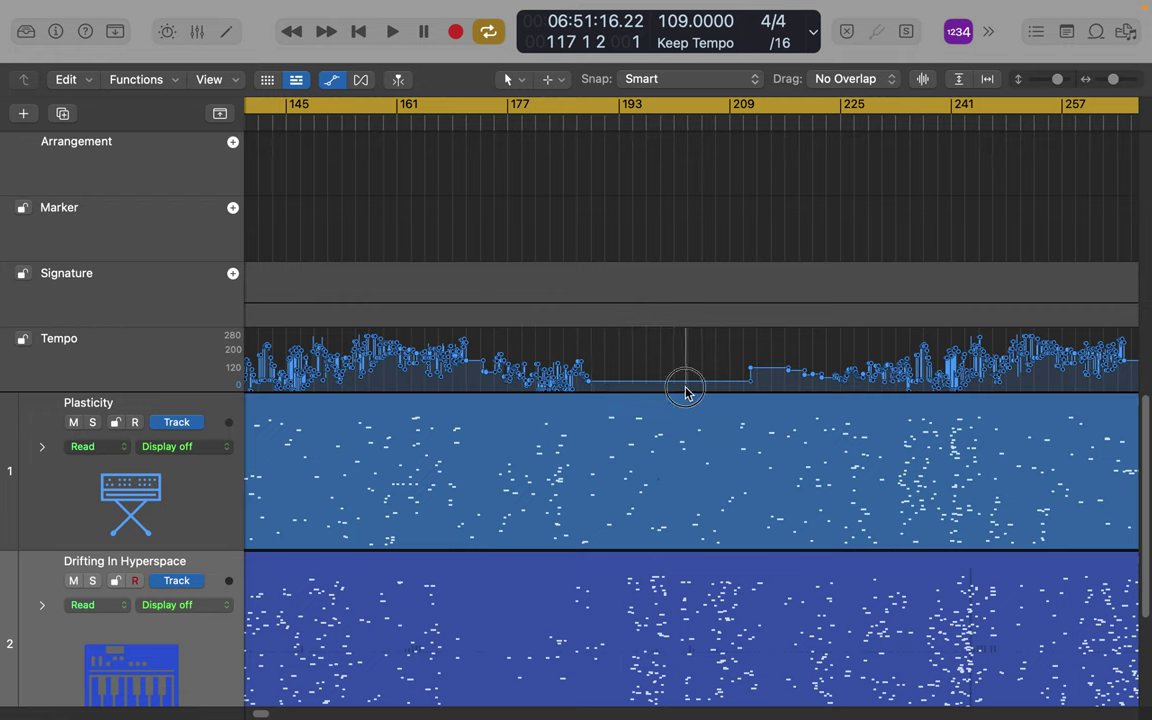
{"action": "left_click", "coordinate": [648, 377]}
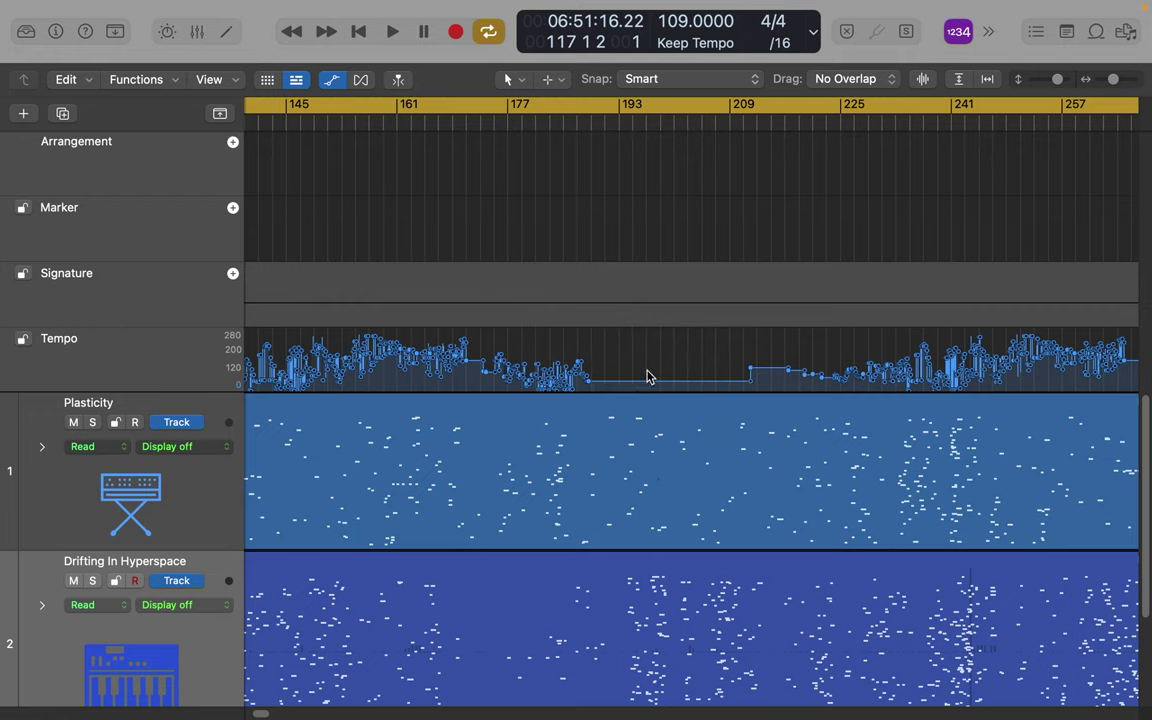
{"action": "left_click", "coordinate": [646, 370]}
{"action": "mouse_move", "coordinate": [597, 381]}
{"action": "left_mouse_down"}
{"action": "mouse_move", "coordinate": [741, 381]}
{"action": "mouse_move", "coordinate": [658, 358]}
{"action": "mouse_move", "coordinate": [583, 380]}
{"action": "mouse_move", "coordinate": [581, 398]}
{"action": "mouse_move", "coordinate": [581, 386]}
{"action": "mouse_move", "coordinate": [733, 391]}
{"action": "mouse_move", "coordinate": [751, 370]}
{"action": "mouse_move", "coordinate": [667, 404]}
{"action": "mouse_move", "coordinate": [645, 386]}
{"action": "mouse_move", "coordinate": [614, 386]}
{"action": "left_mouse_up"}
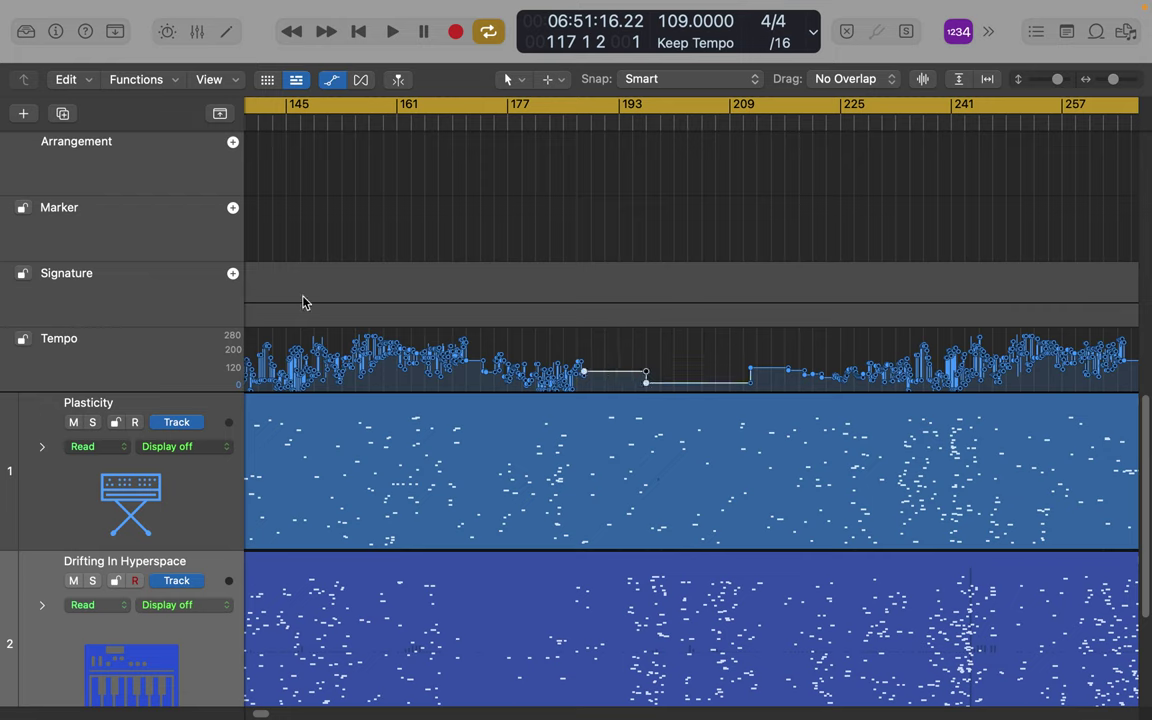
- Copy the tempo points between about bars 171 and 188 and paste them at bar 188
{"action": "left_click_drag", "start_coordinate": [599, 381], "coordinate": [484, 390]}
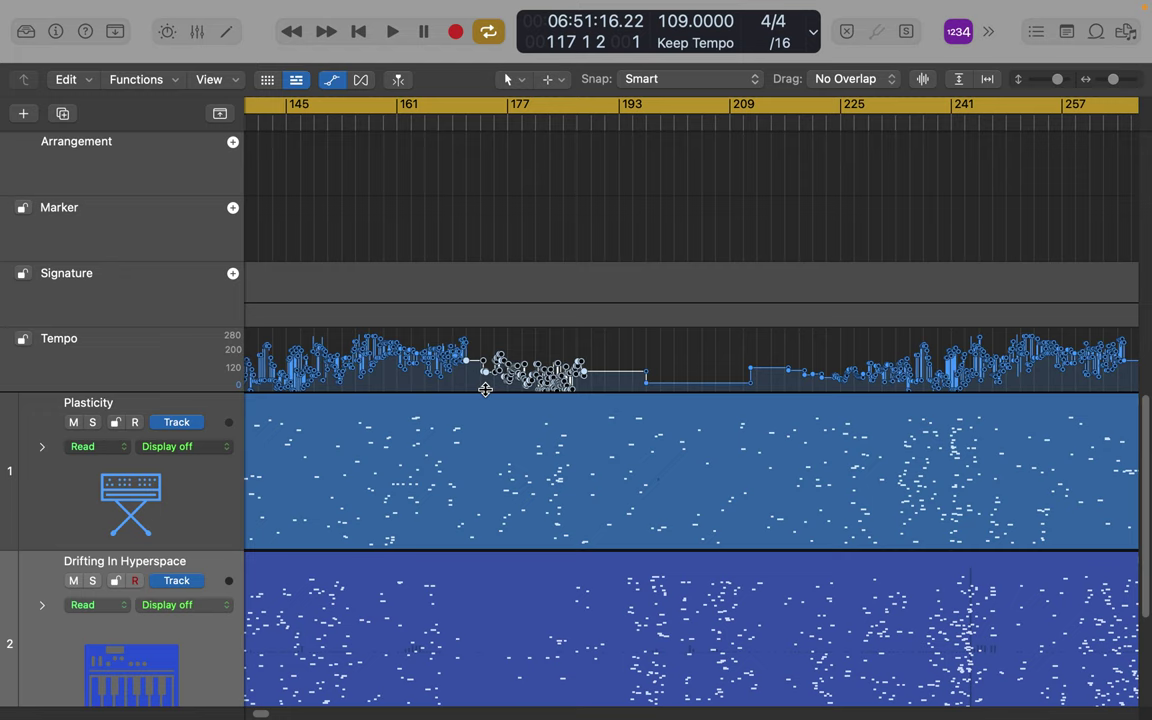
{"action": "left_click", "coordinate": [589, 121]}
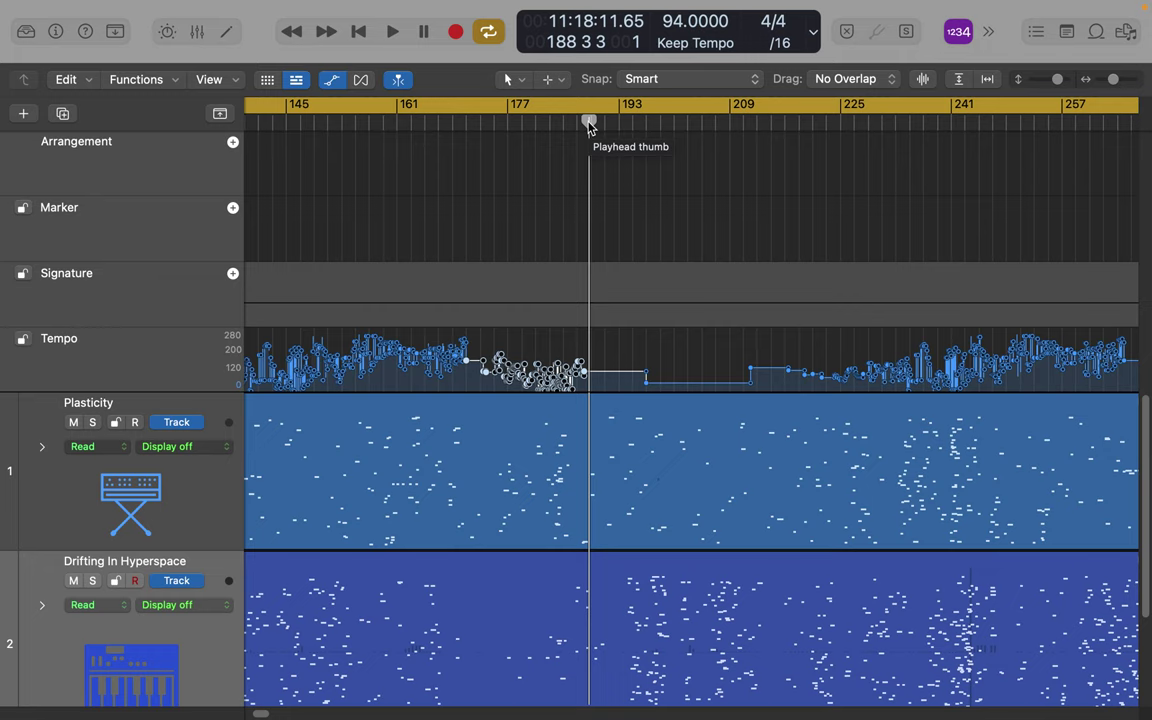
{"action": "key", "text": "super+v"}
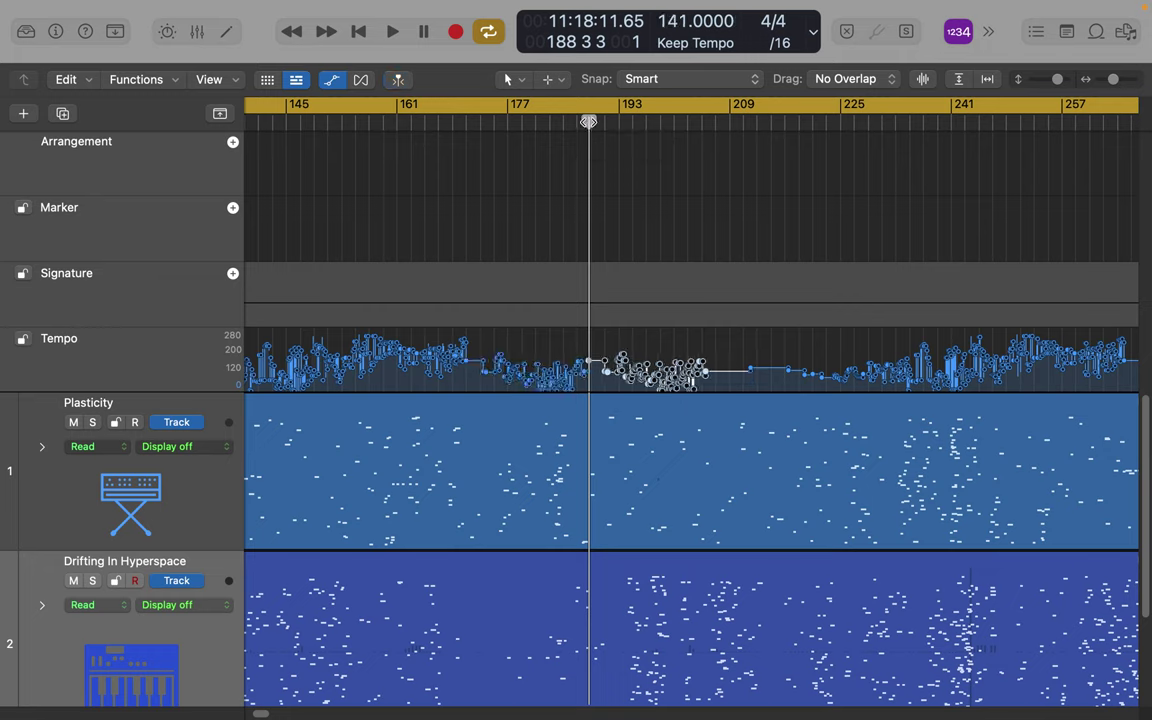
- Paste the same short run of tempo points once more at bar 205
{"action": "left_click", "coordinate": [688, 112]}
{"action": "left_click", "coordinate": [704, 113]}
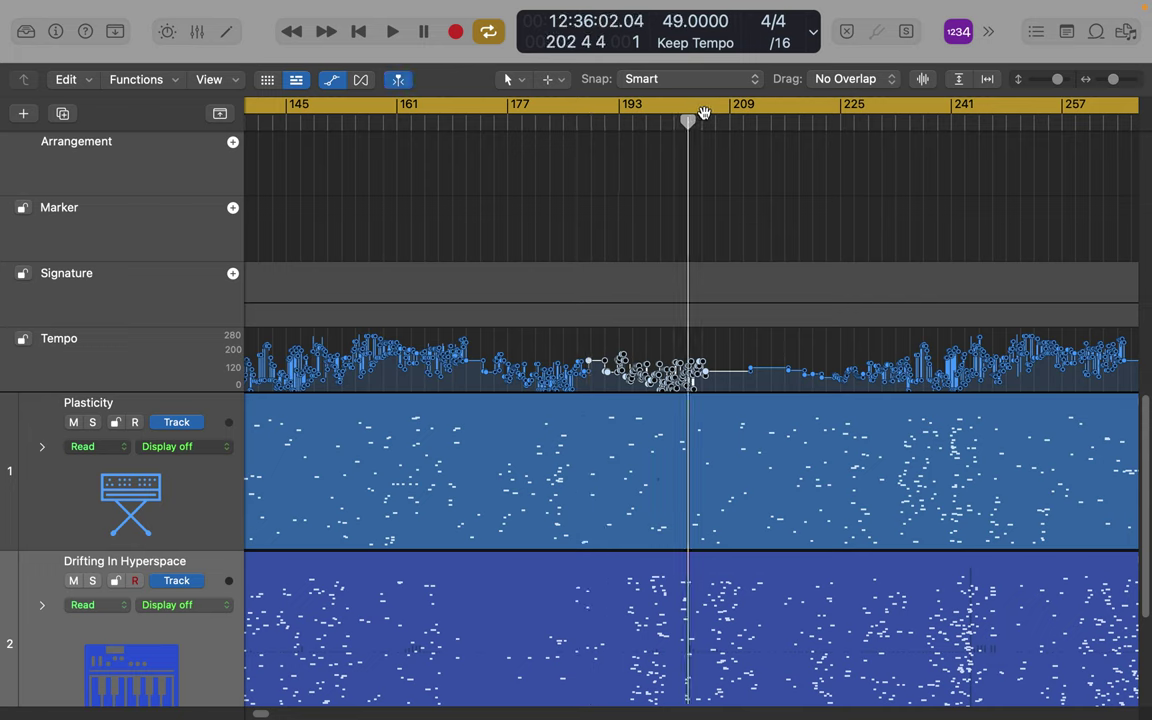
{"action": "left_click", "coordinate": [703, 122]}
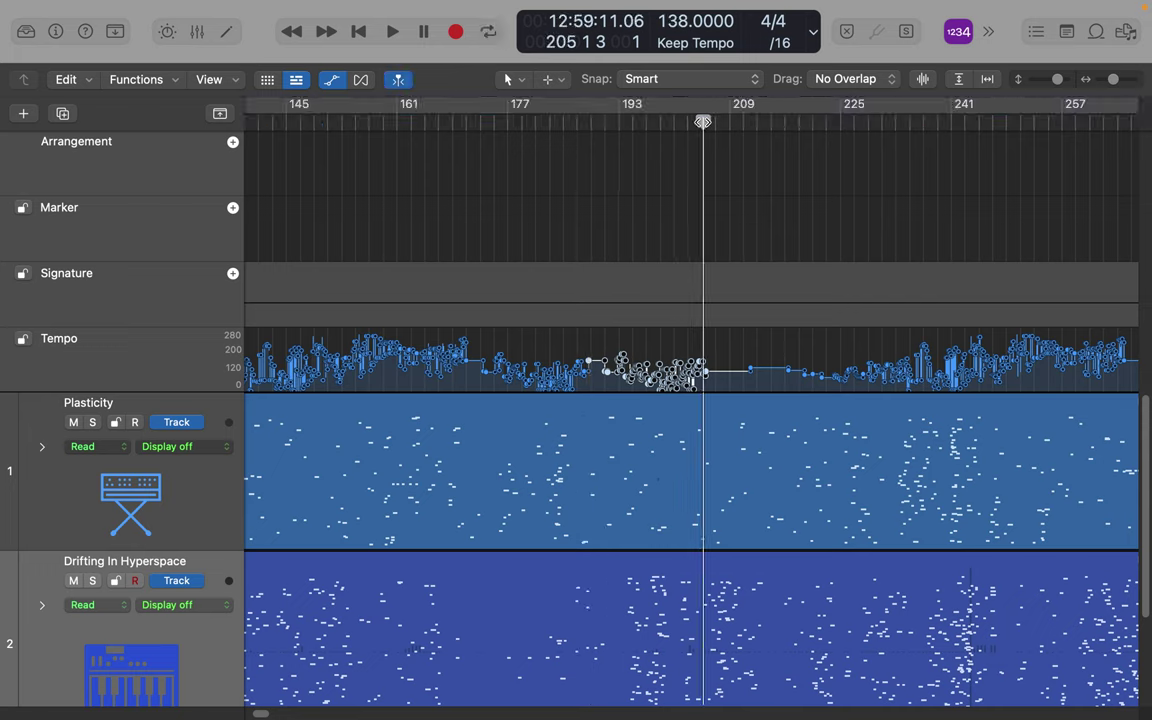
{"action": "key", "text": "super+v"}
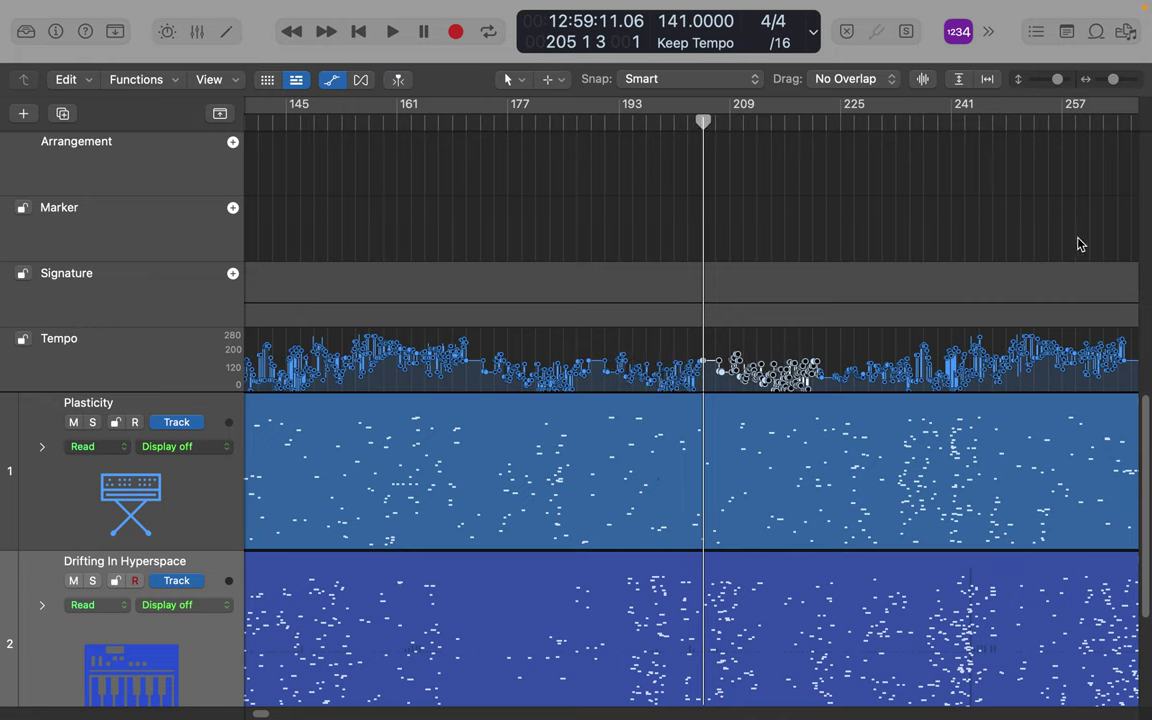
- Copy all tempo points up to about bar 283 and paste them at about bar 285
{"action": "scroll", "coordinate": [947, 360], "scroll_direction": "right", "scroll_amount": 5}
{"action": "scroll", "coordinate": [947, 360], "scroll_direction": "right", "scroll_amount": 10}
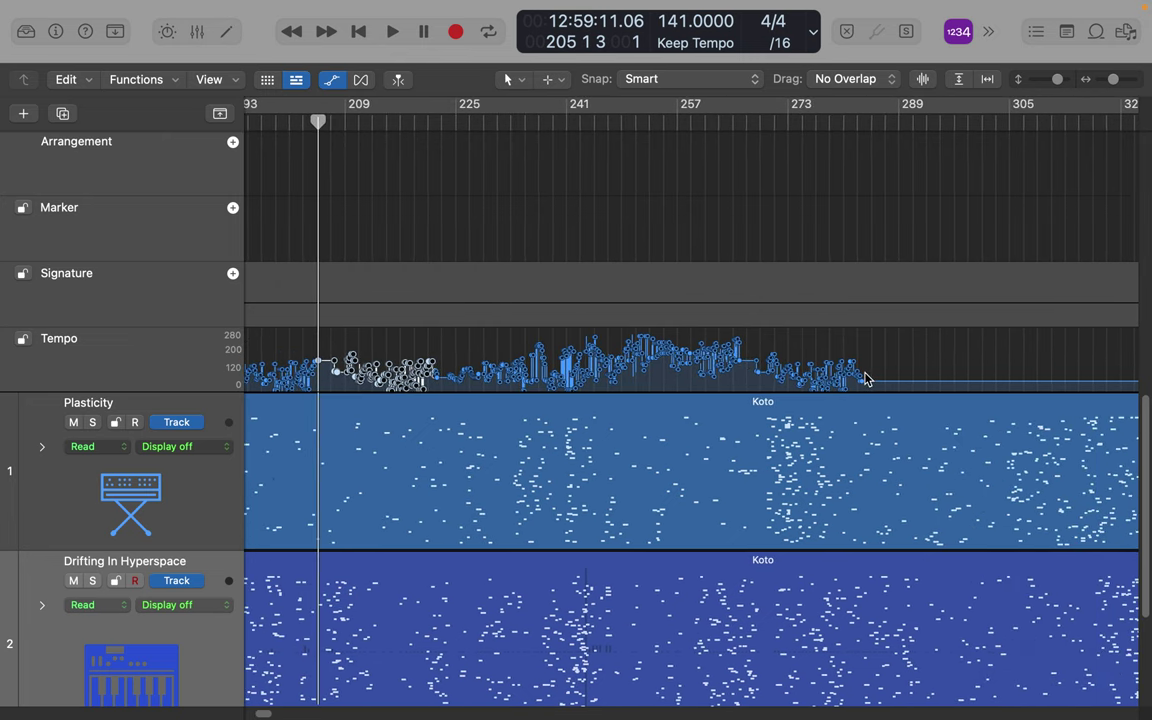
{"action": "left_click_drag", "start_coordinate": [866, 380], "coordinate": [8, 463]}
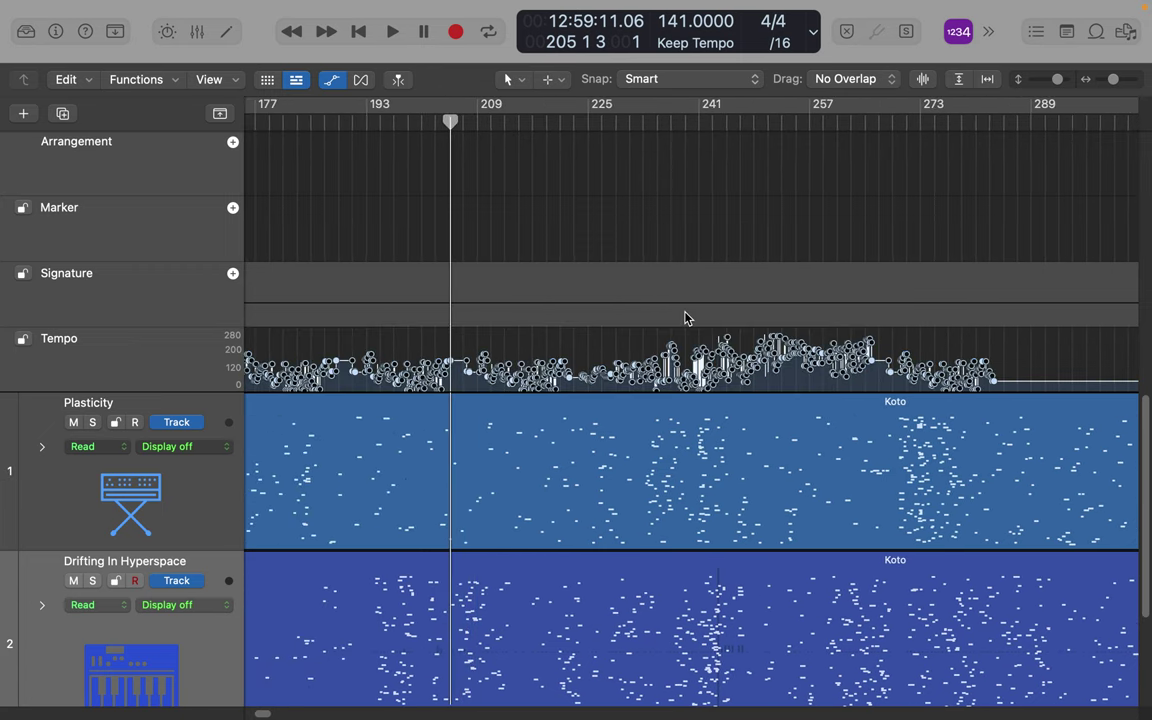
{"action": "key", "text": "Delete"}
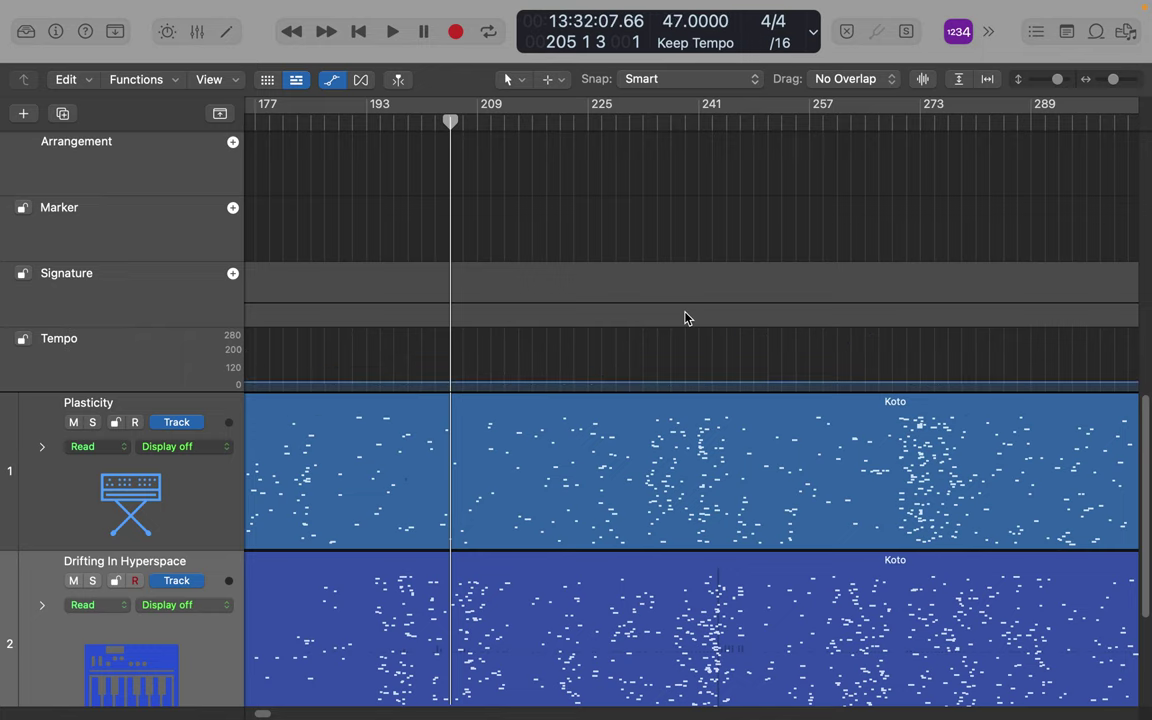
{"action": "key", "text": "super+z"}
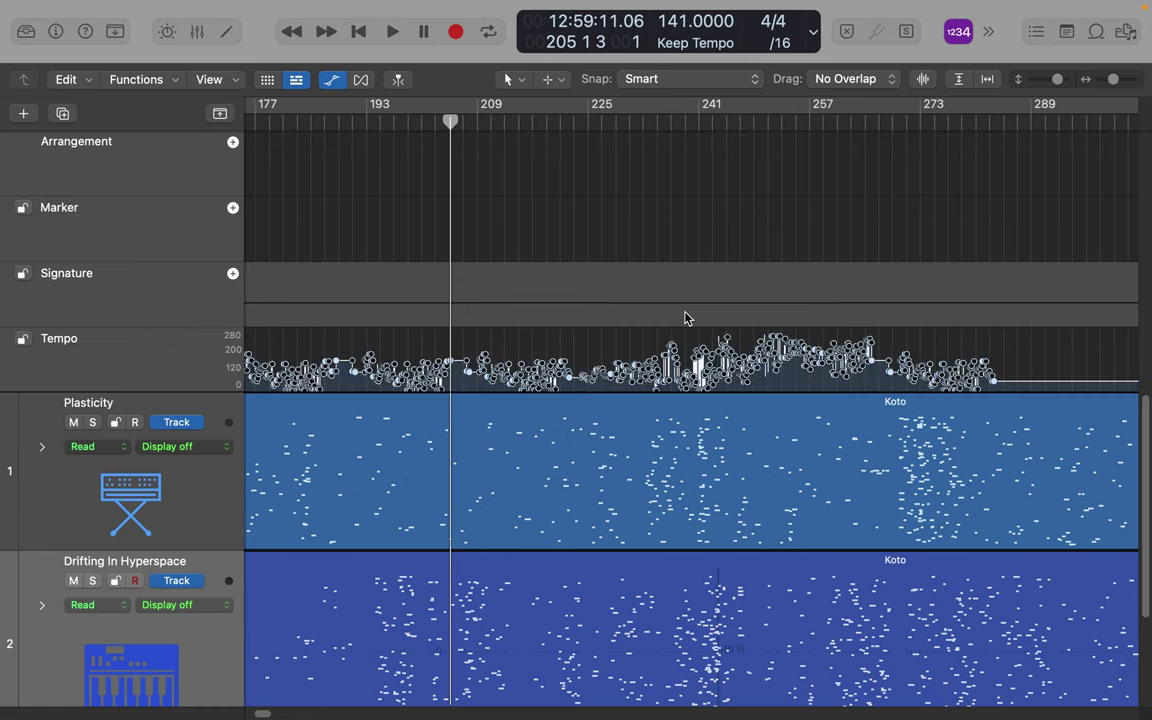
{"action": "left_click", "coordinate": [969, 119]}
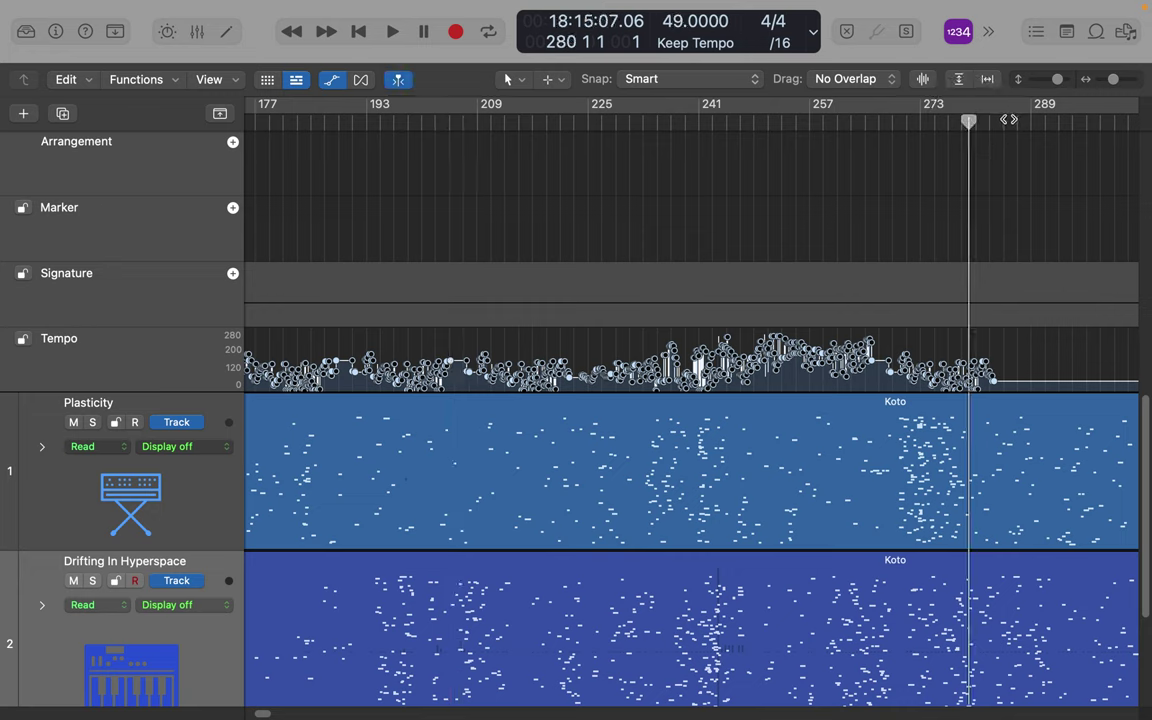
{"action": "left_click", "coordinate": [1008, 119]}
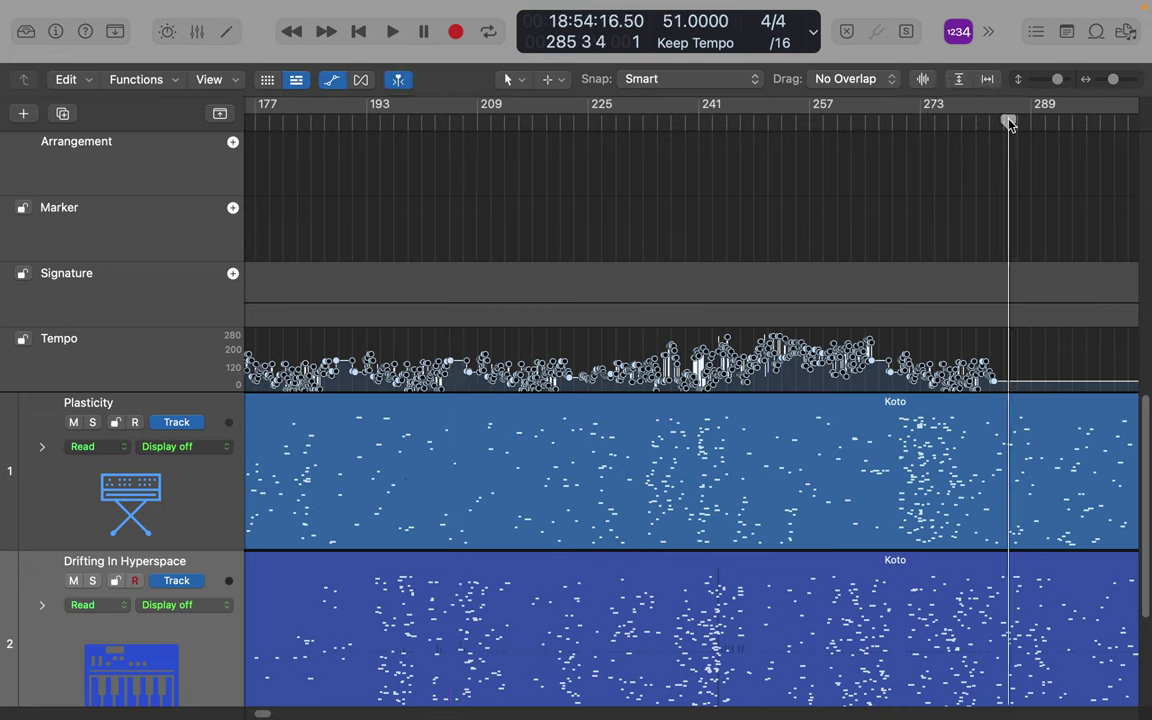
{"action": "key", "text": "super+v"}
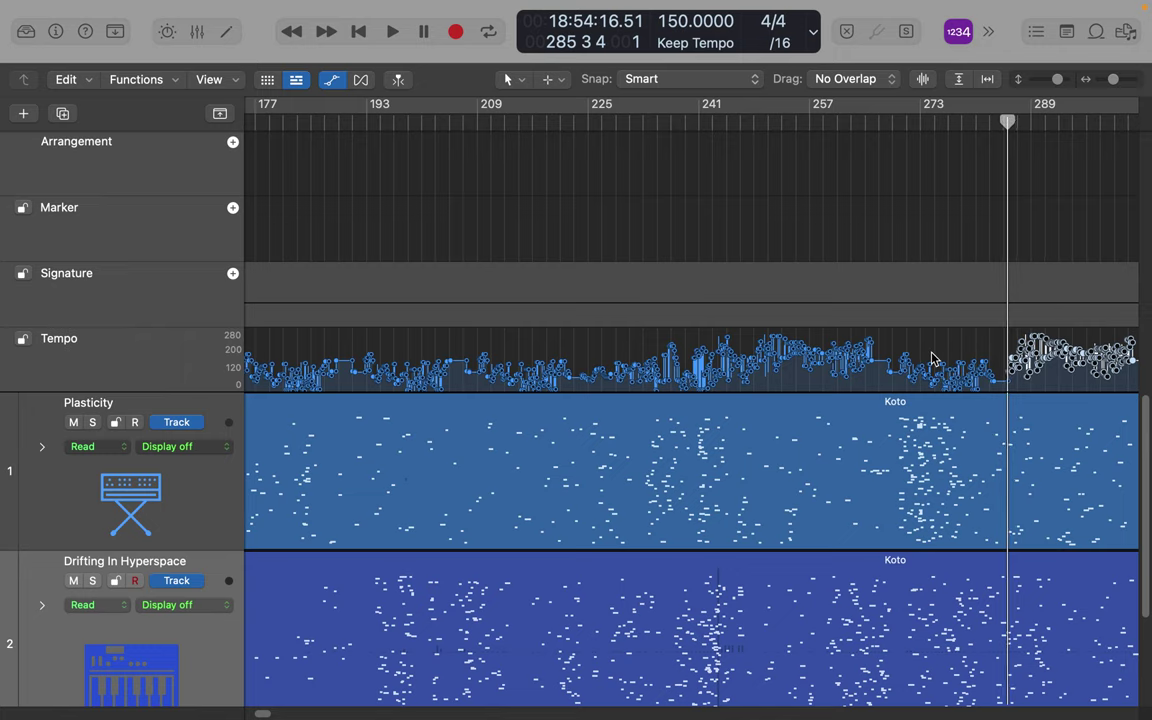
- Raise the flat tempo line following the pasted points to 106, with a tempo point at bar 685
{"action": "scroll", "coordinate": [938, 350], "scroll_direction": "right", "scroll_amount": 5}
{"action": "scroll", "coordinate": [935, 355], "scroll_direction": "right", "scroll_amount": 1}
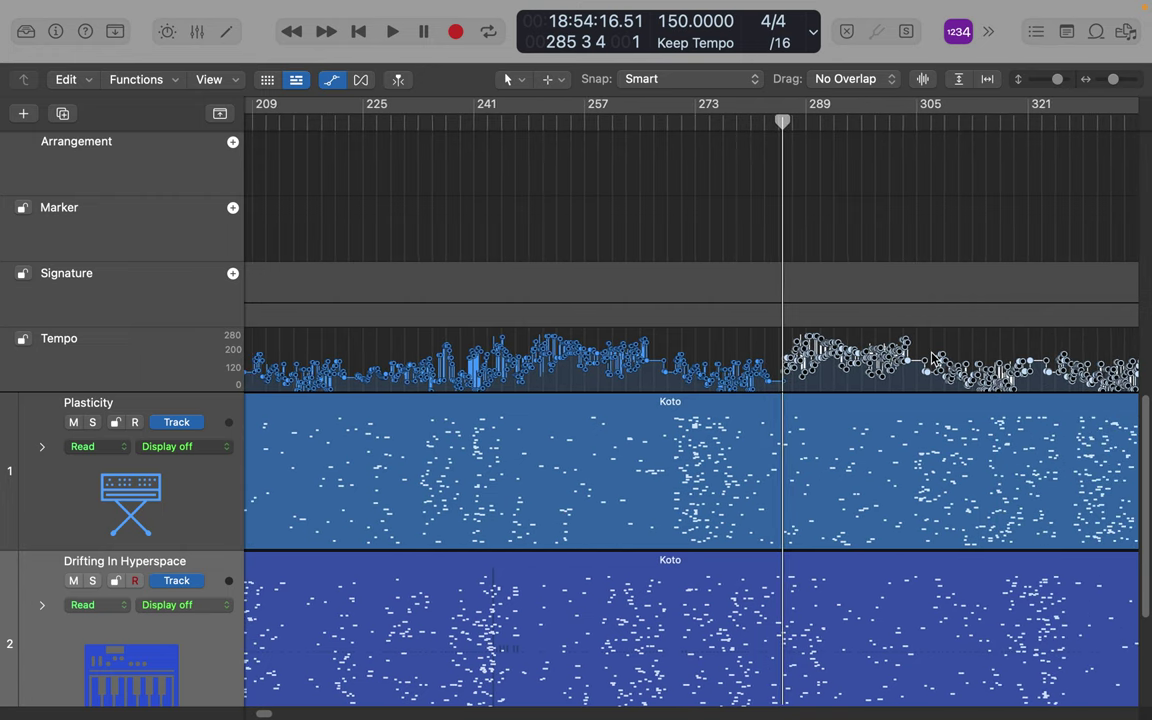
{"action": "scroll", "coordinate": [935, 355], "scroll_direction": "right", "scroll_amount": 8}
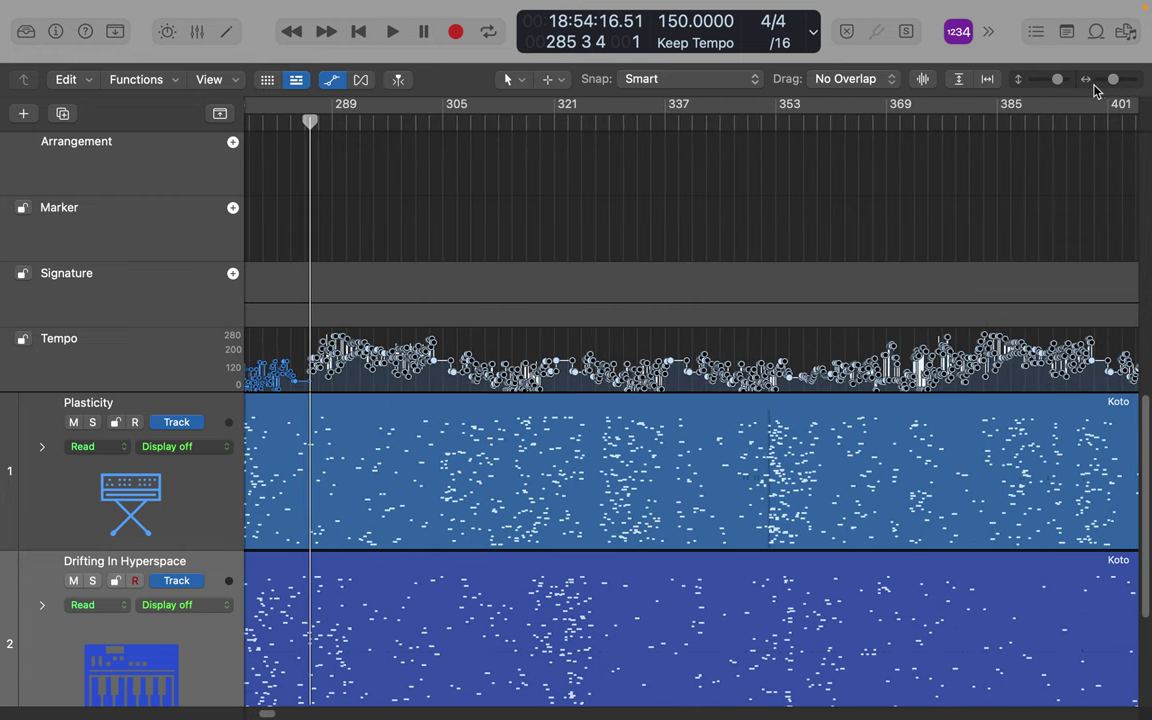
{"action": "left_click_drag", "start_coordinate": [1112, 82], "coordinate": [1078, 85]}
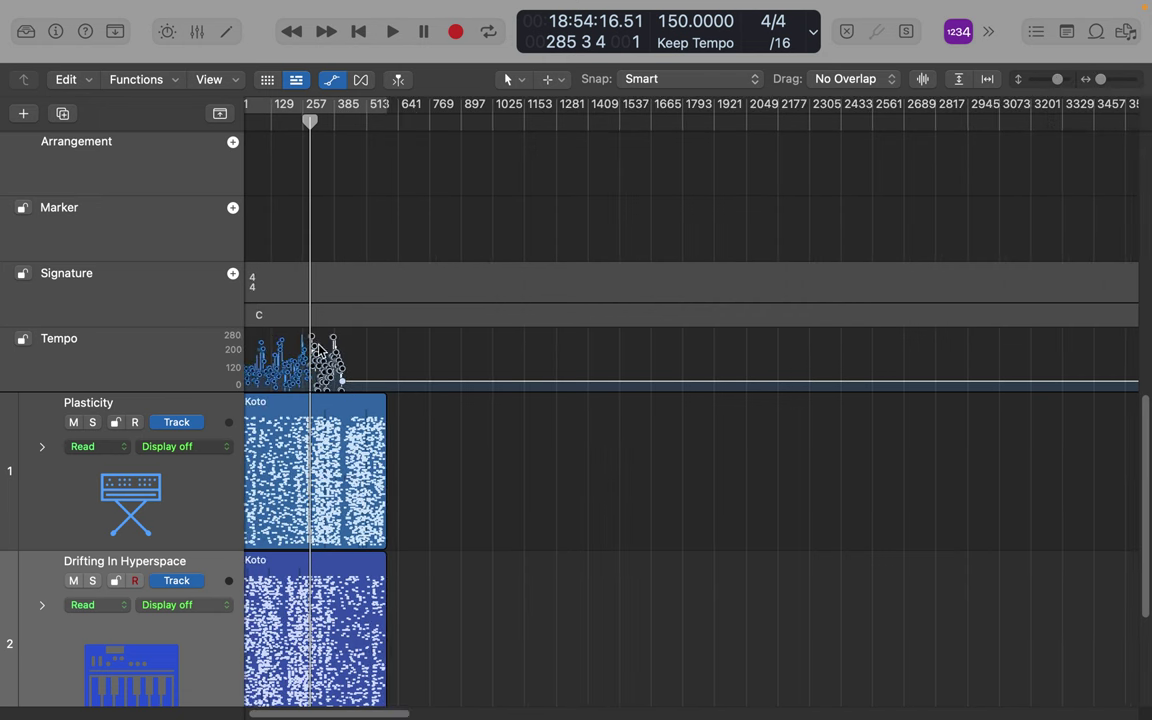
{"action": "left_click", "coordinate": [351, 375]}
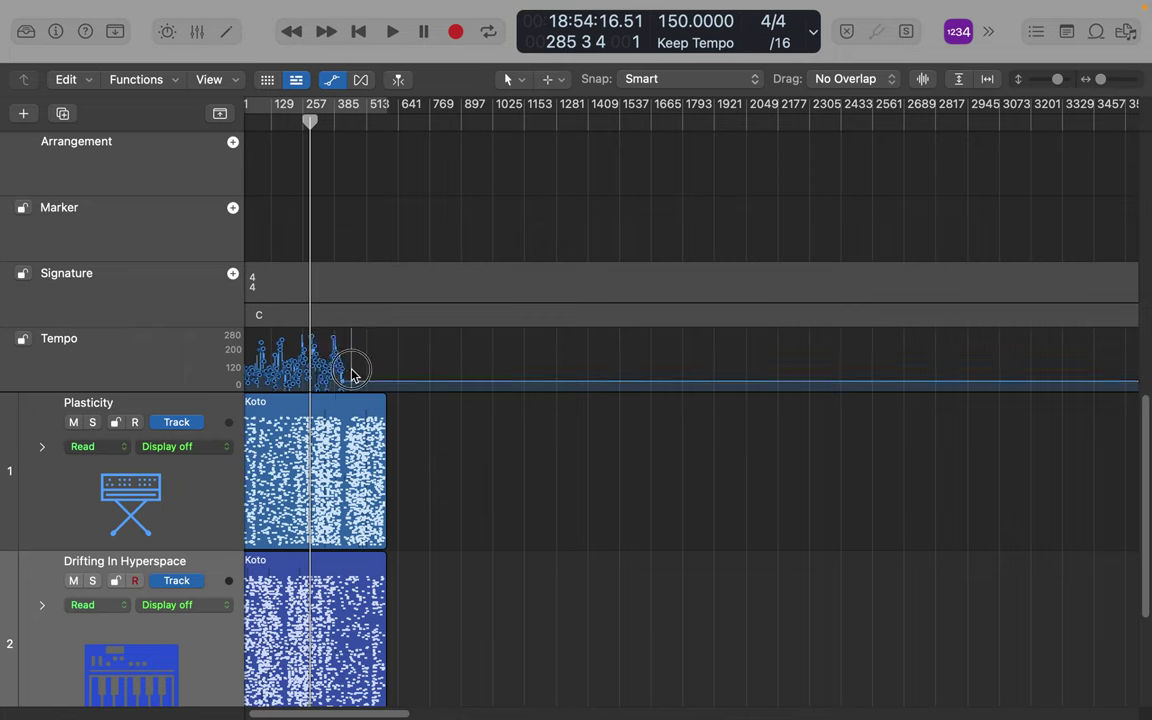
{"action": "left_click_drag", "start_coordinate": [351, 375], "coordinate": [405, 381]}
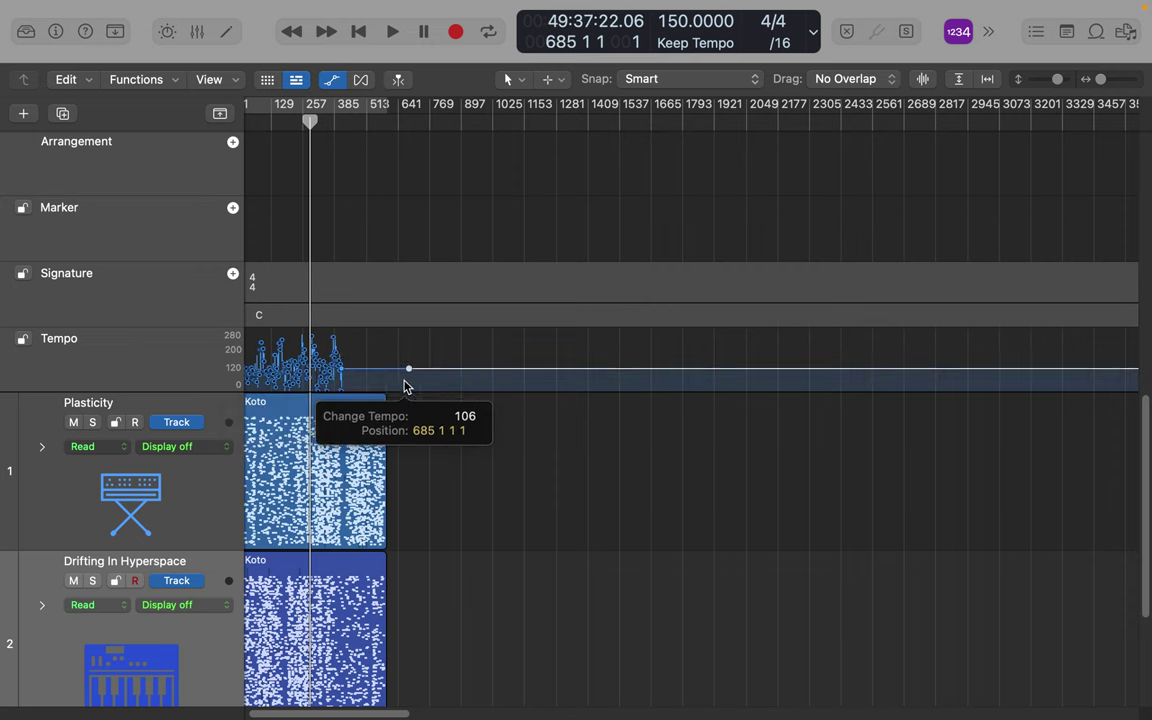
- Copy all tempo points from the start of the project and paste them at bar 412
{"action": "left_click", "coordinate": [349, 382]}
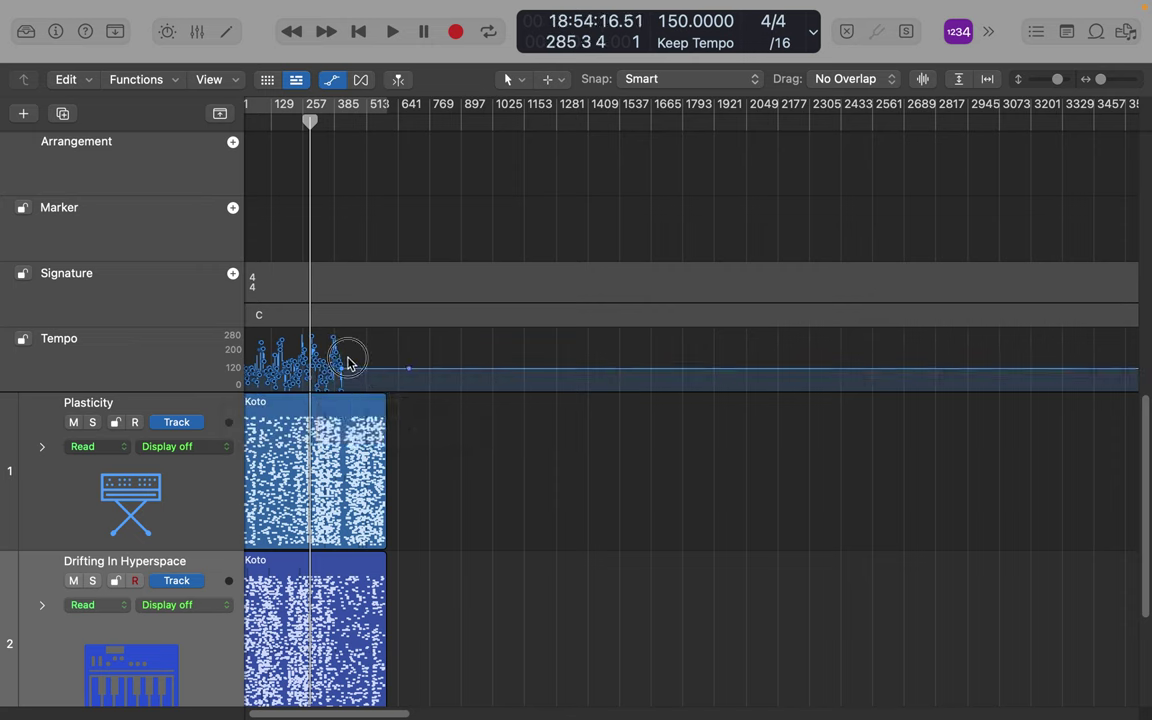
{"action": "left_click_drag", "start_coordinate": [347, 360], "coordinate": [237, 383]}
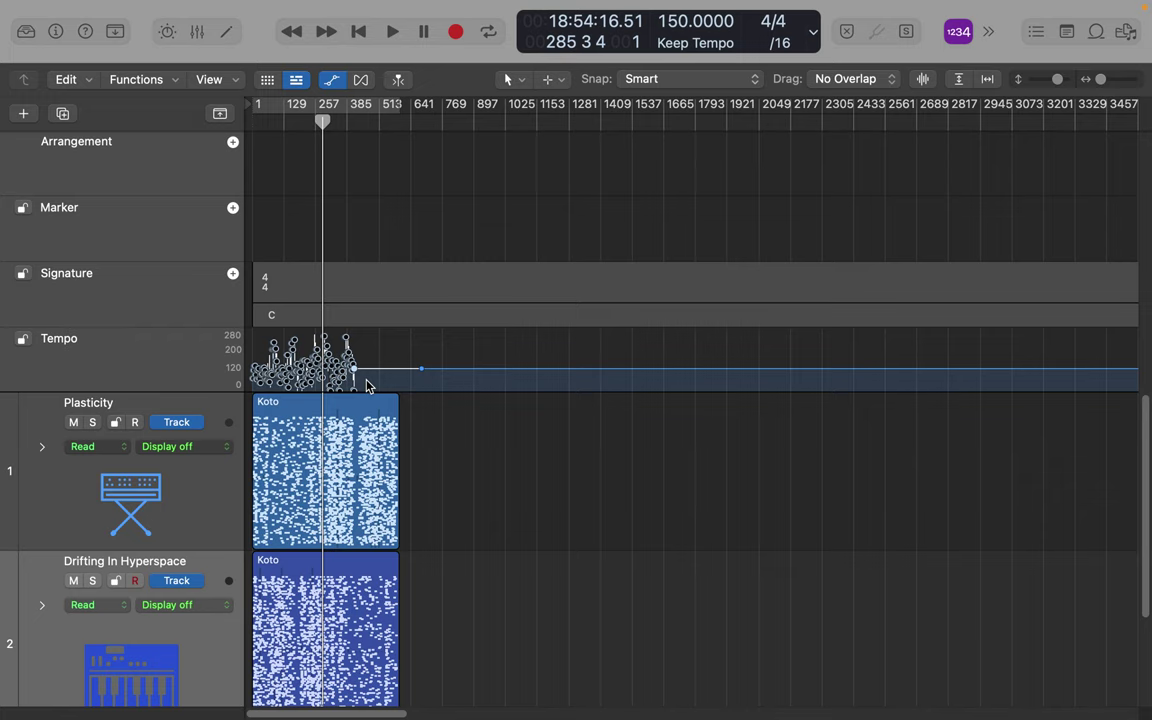
{"action": "left_click", "coordinate": [373, 123]}
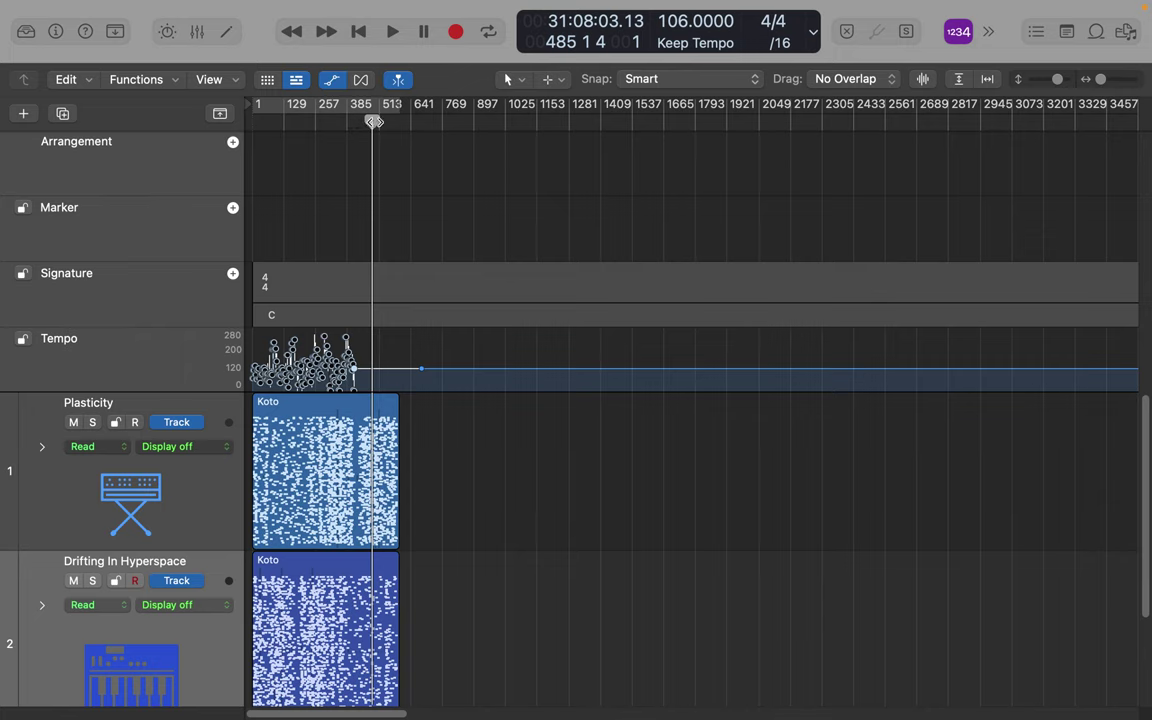
{"action": "left_click", "coordinate": [374, 121]}
{"action": "left_click_drag", "start_coordinate": [374, 121], "coordinate": [354, 122]}
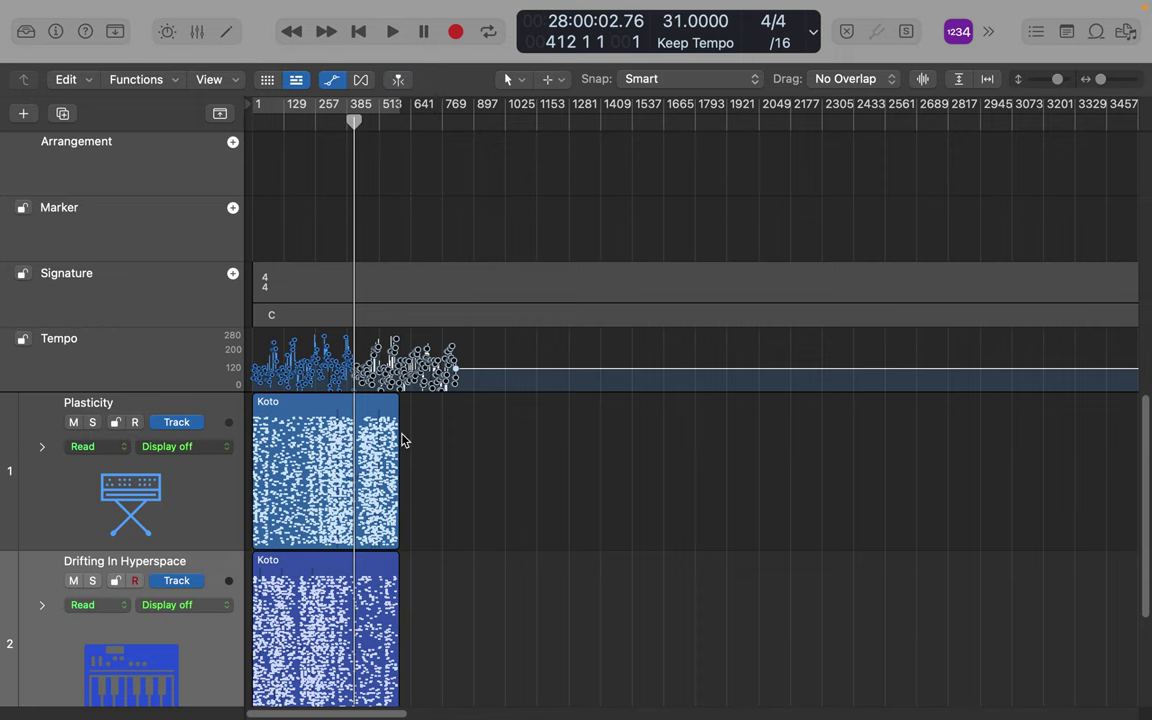
- Open the Koto region on the Plasticity track in the Piano Roll and select all of its notes
{"action": "left_click", "coordinate": [366, 410]}
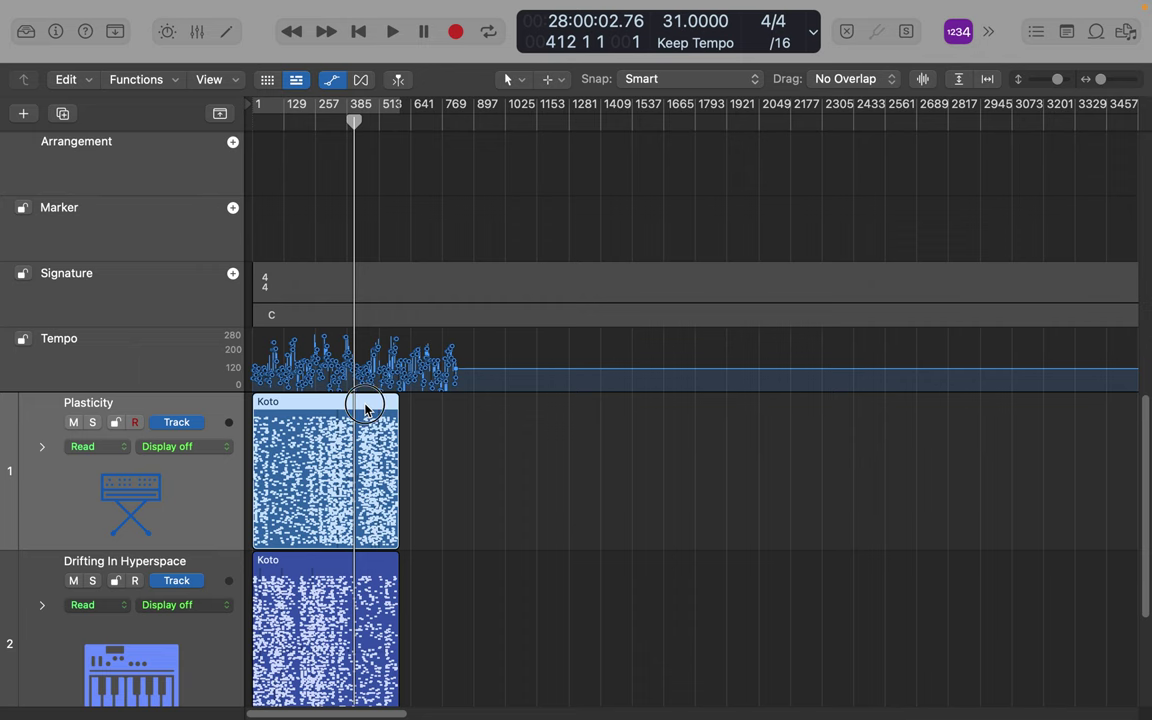
{"action": "double_click", "coordinate": [362, 402]}
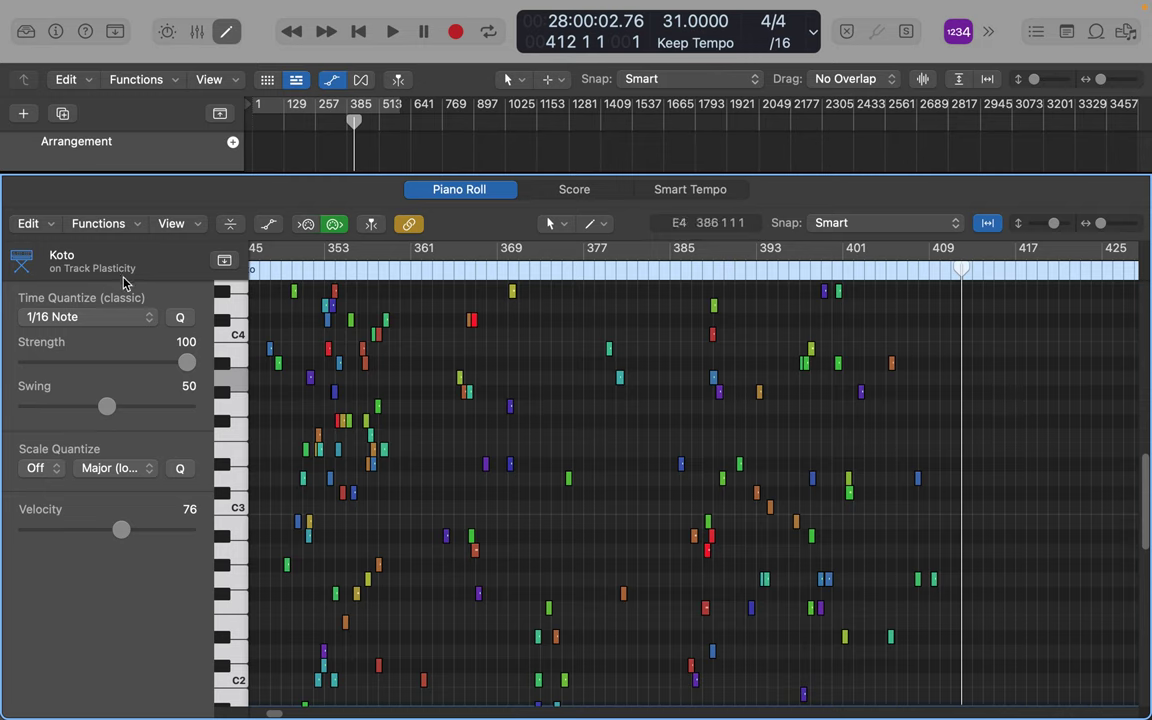
{"action": "left_click", "coordinate": [278, 366]}
{"action": "left_click", "coordinate": [278, 366]}
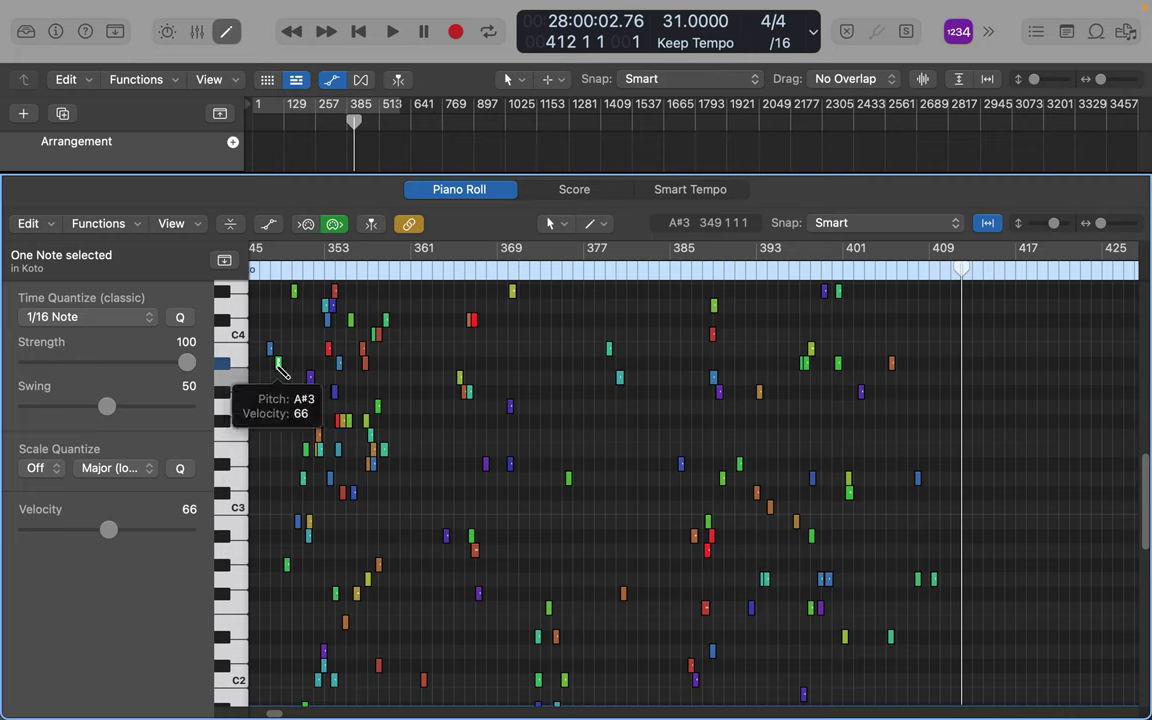
{"action": "key", "text": "super+a"}
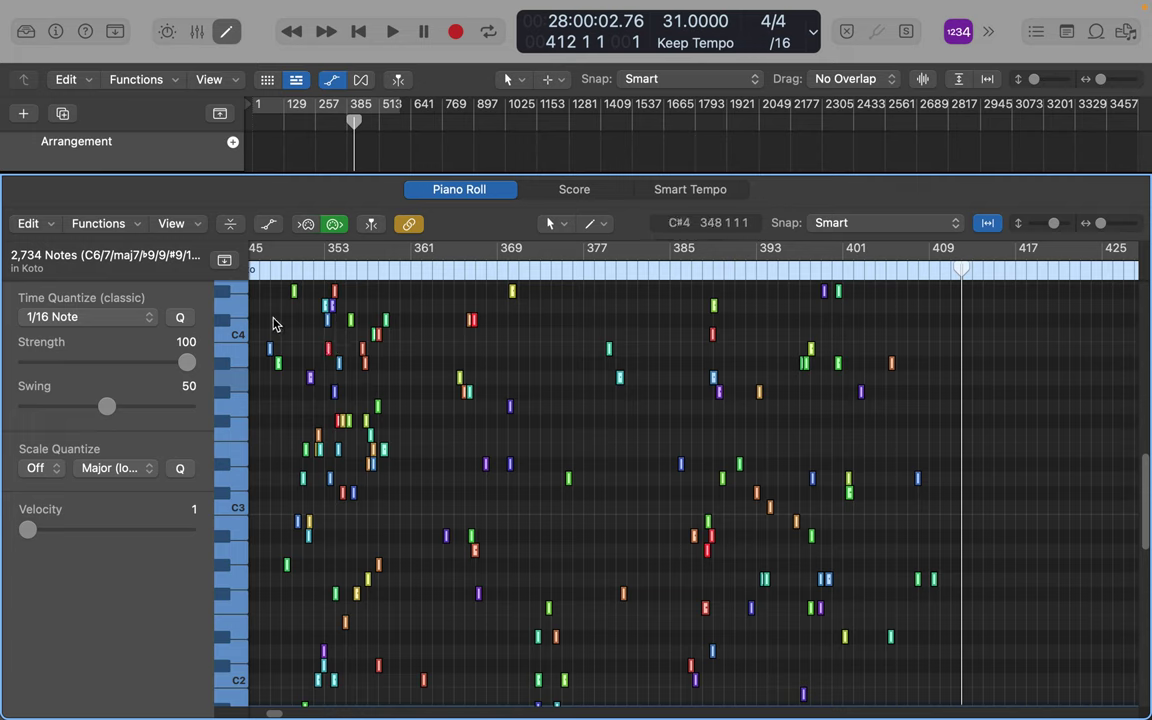
{"action": "left_click", "coordinate": [135, 224]}
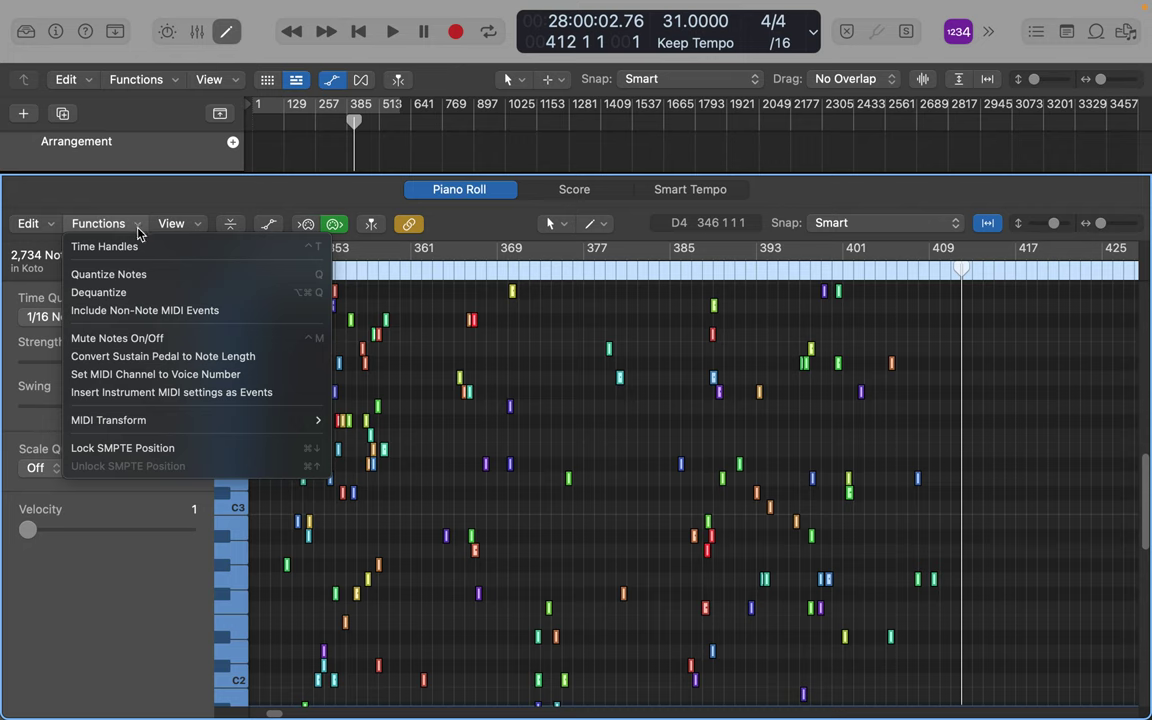
{"action": "mouse_move", "coordinate": [116, 425]}
{"action": "left_click", "coordinate": [190, 18]}
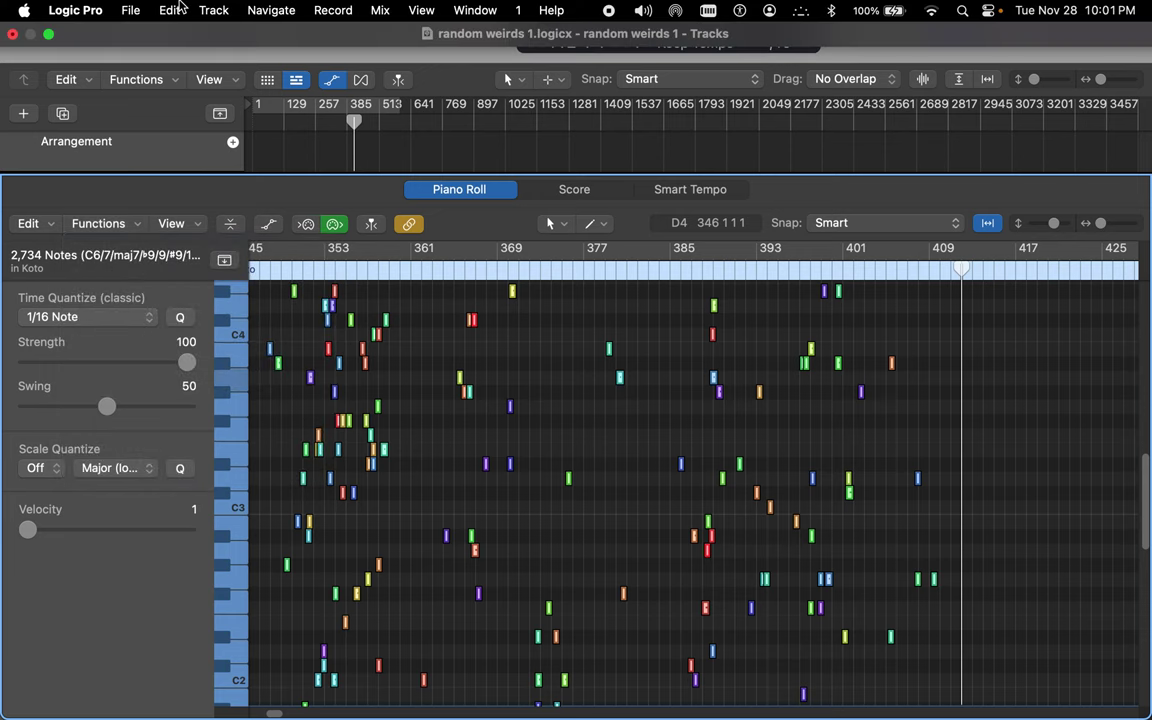
{"action": "left_click", "coordinate": [212, 10]}
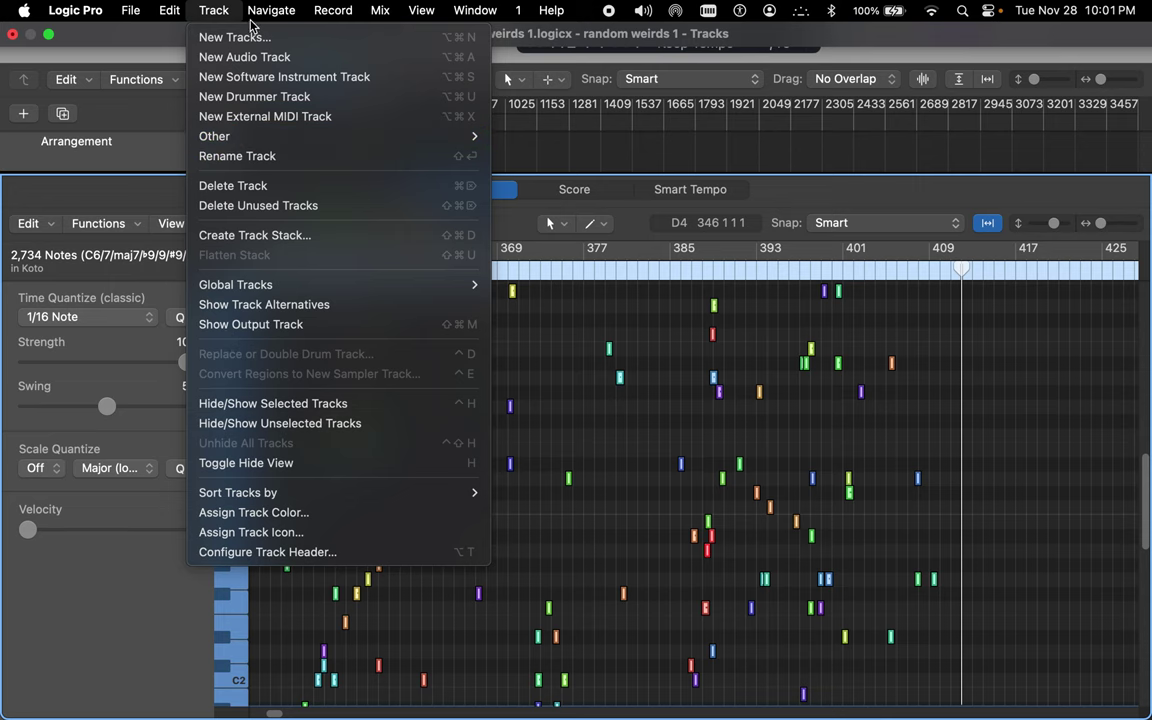
{"action": "mouse_move", "coordinate": [323, 14]}
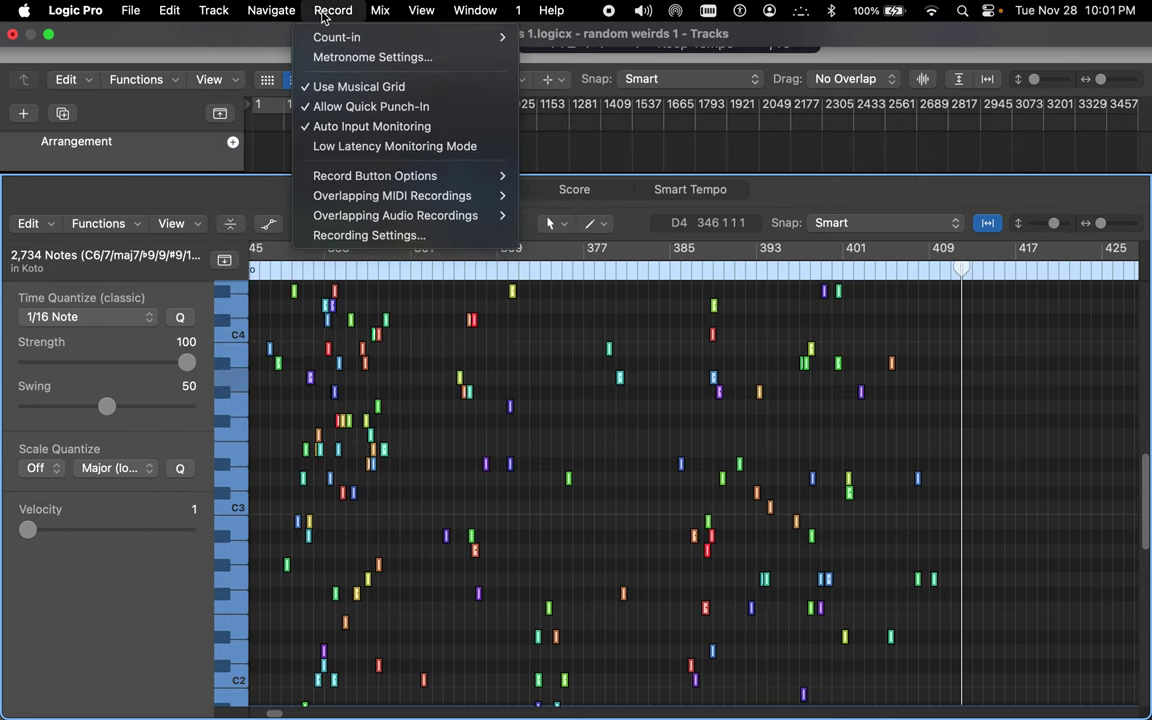
{"action": "mouse_move", "coordinate": [168, 16]}
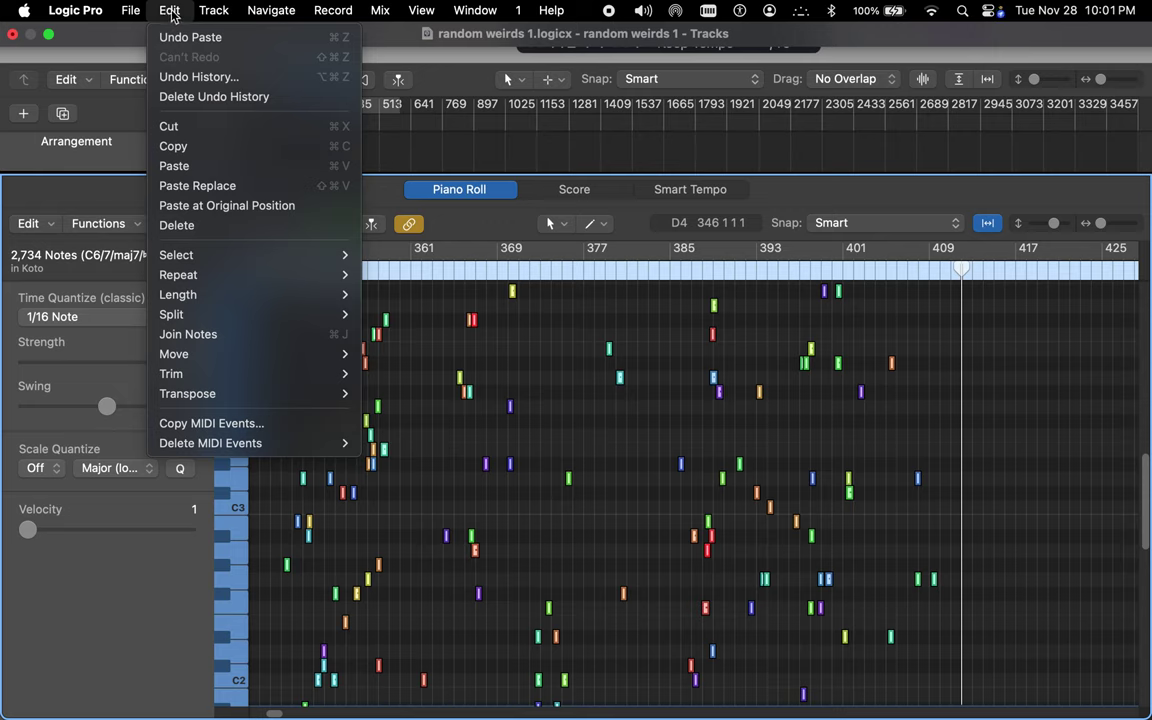
{"action": "mouse_move", "coordinate": [201, 8]}
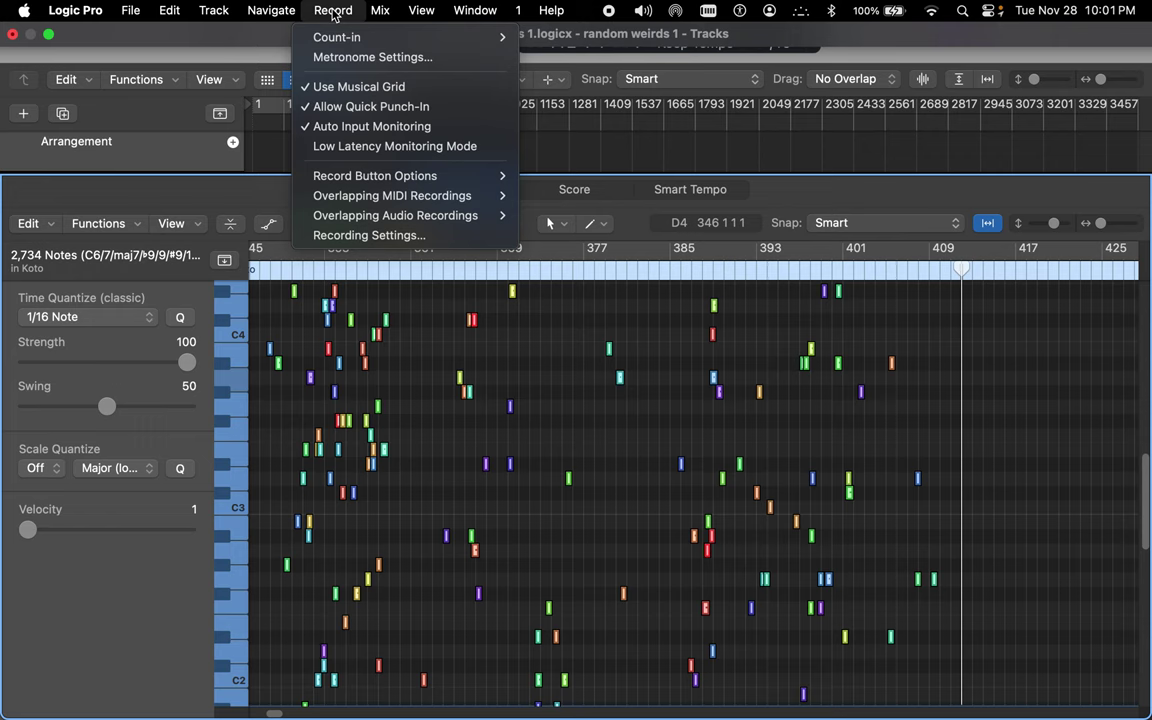
{"action": "mouse_move", "coordinate": [380, 9]}
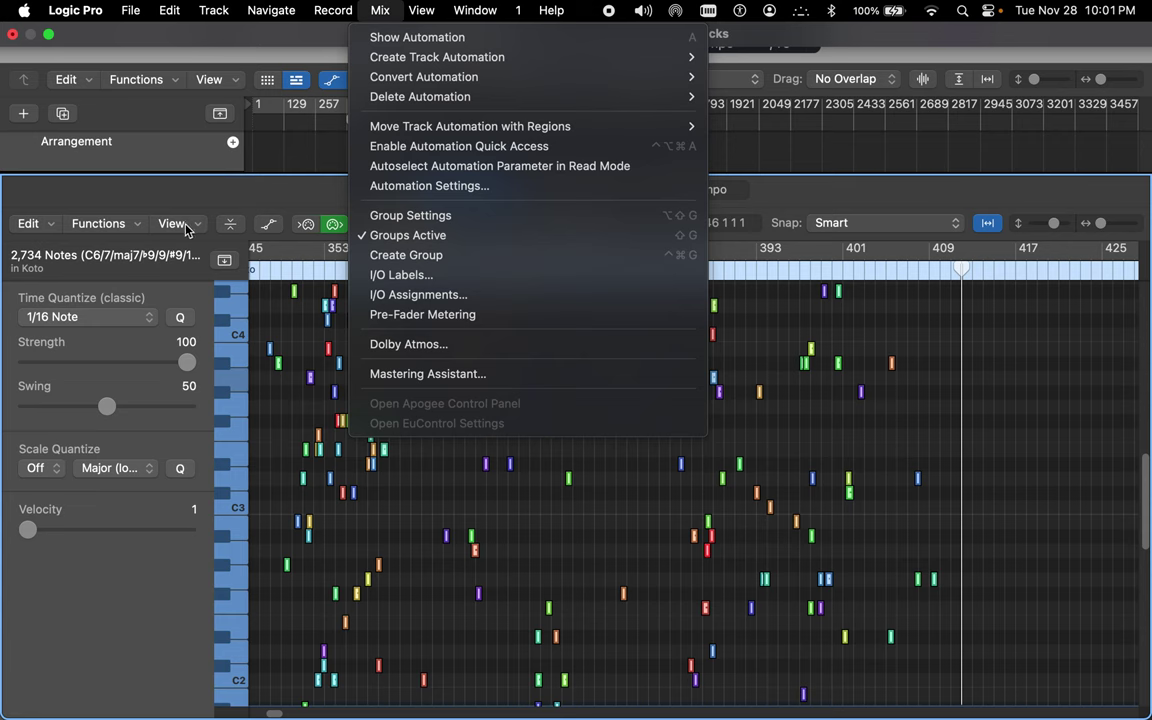
- Open the Humanize MIDI transform for the selected notes and set the random velocity amount to 13
{"action": "left_click", "coordinate": [138, 224]}
{"action": "left_click", "coordinate": [138, 224]}
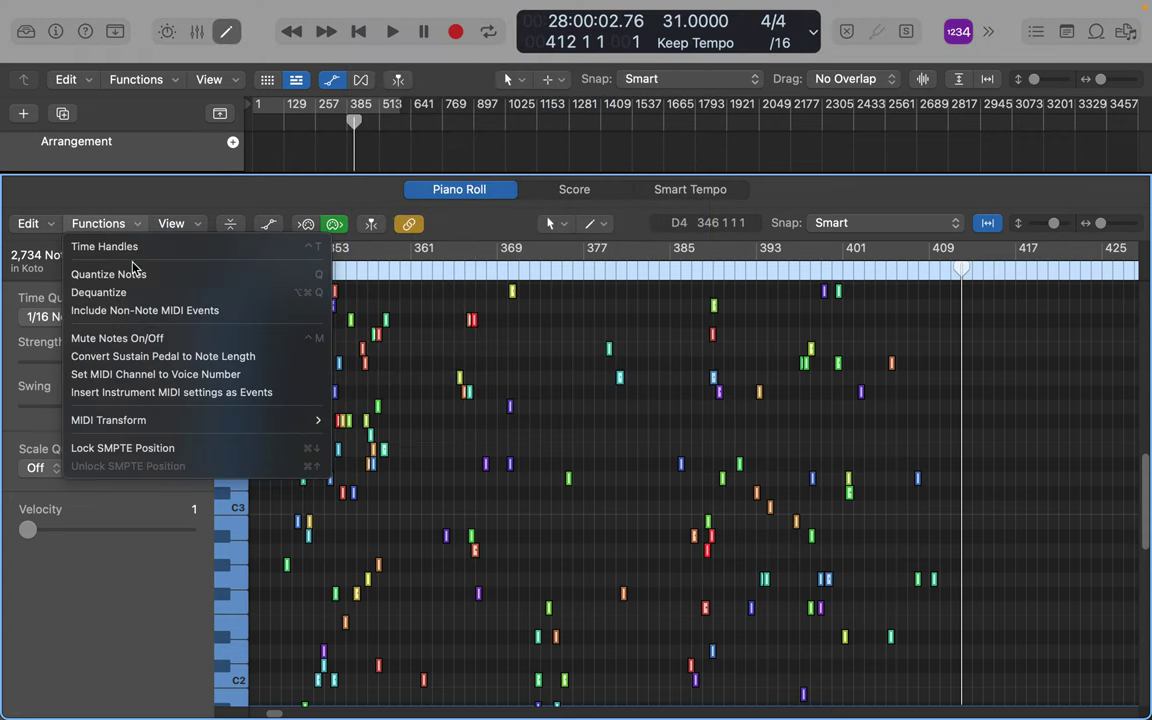
{"action": "mouse_move", "coordinate": [118, 422]}
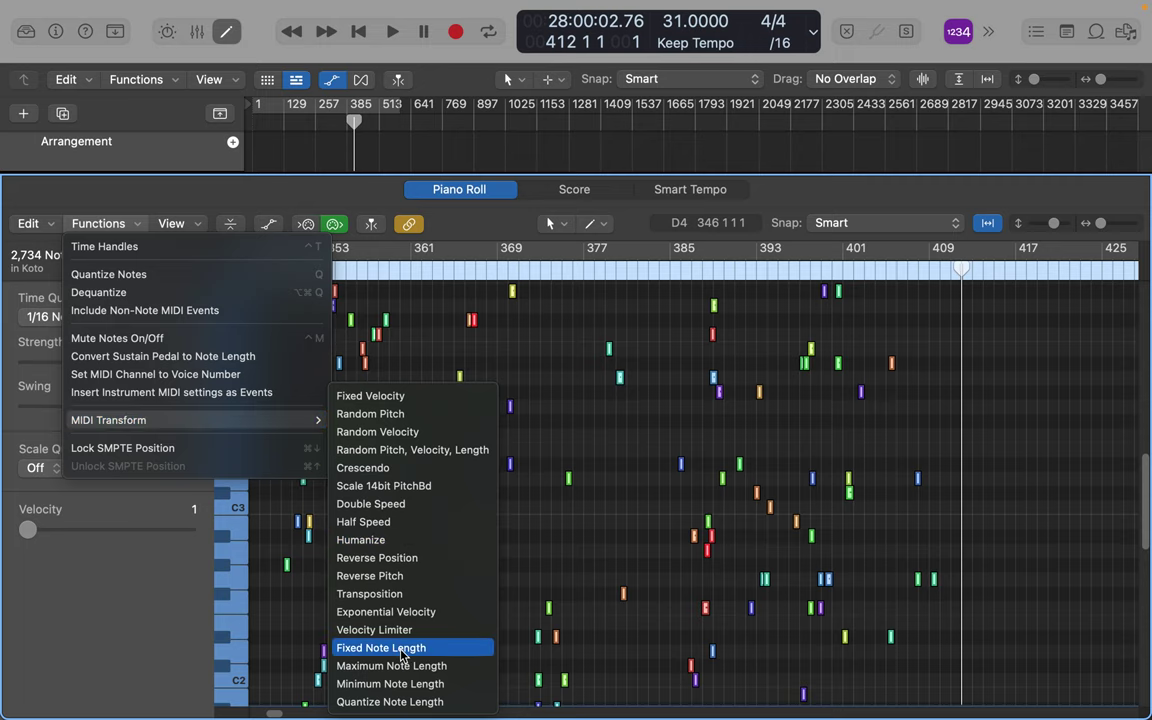
{"action": "left_click", "coordinate": [345, 539]}
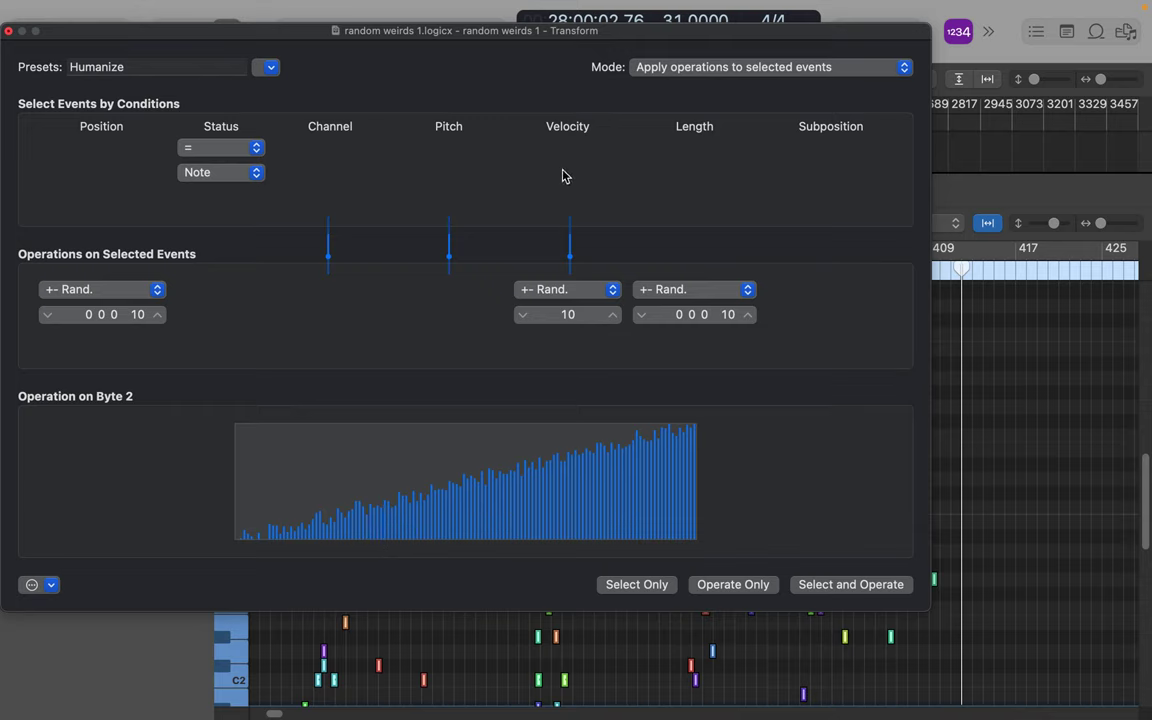
{"action": "left_click", "coordinate": [612, 316]}
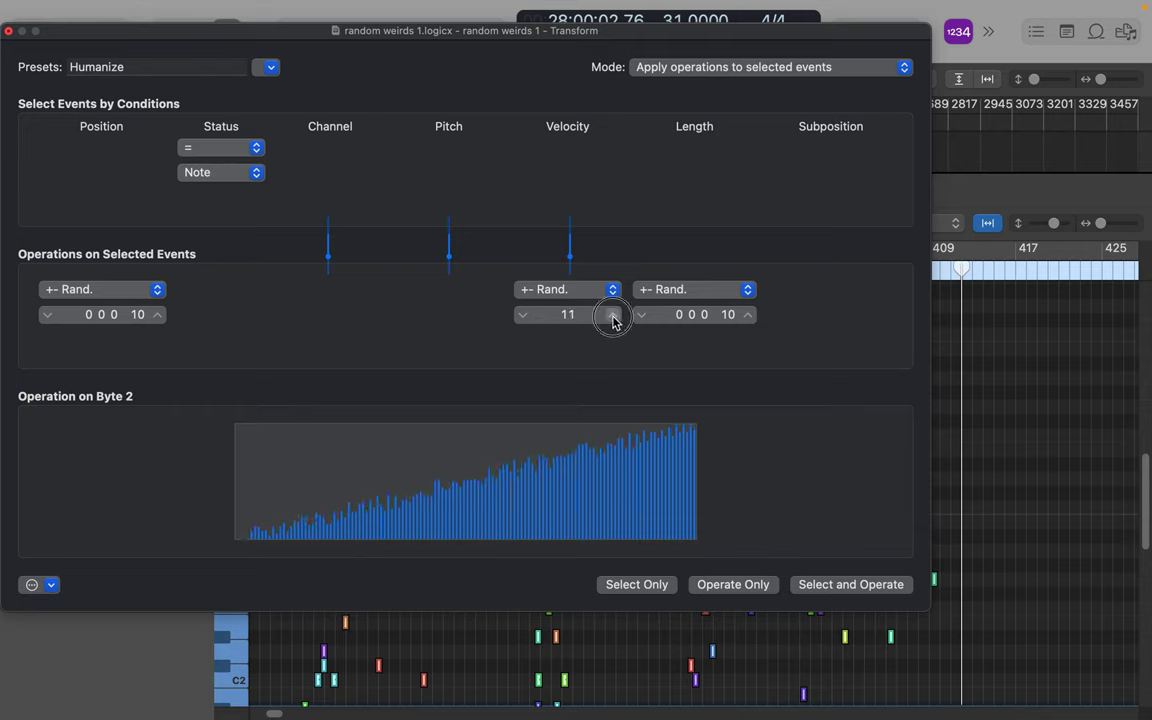
{"action": "left_click", "coordinate": [612, 316]}
{"action": "left_click", "coordinate": [612, 316]}
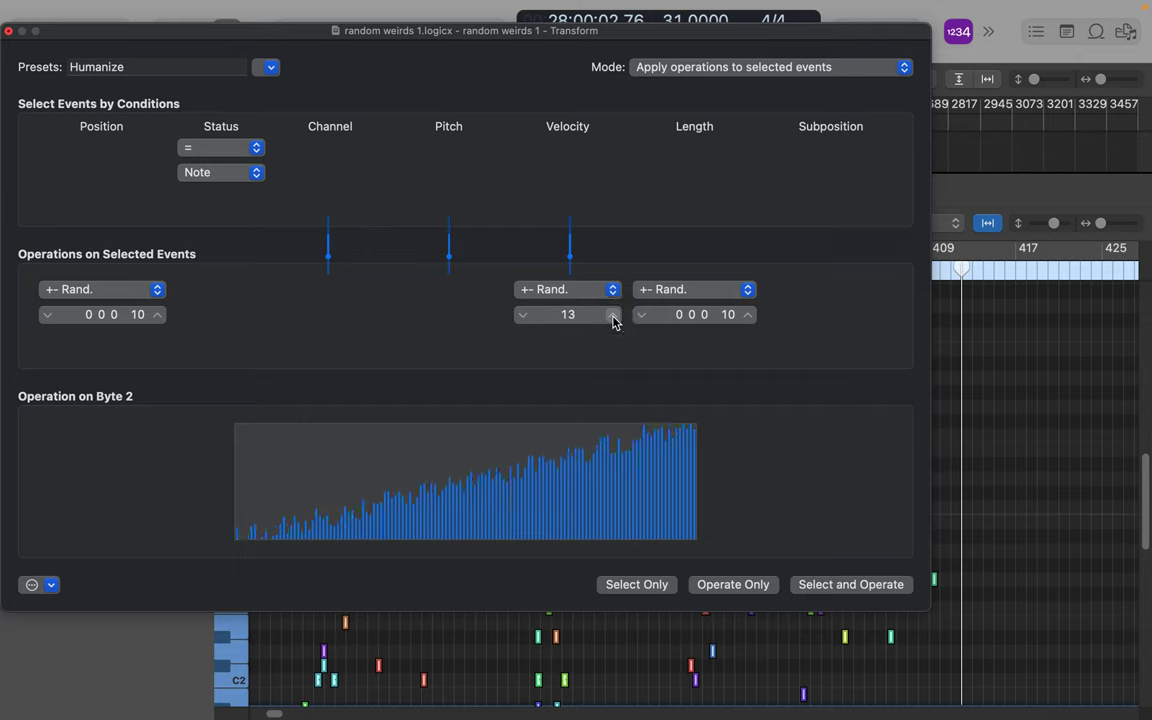
- Set the Humanize random length to 0 2 0 10 and the random position to 0 1 0 10
{"action": "left_click", "coordinate": [706, 315]}
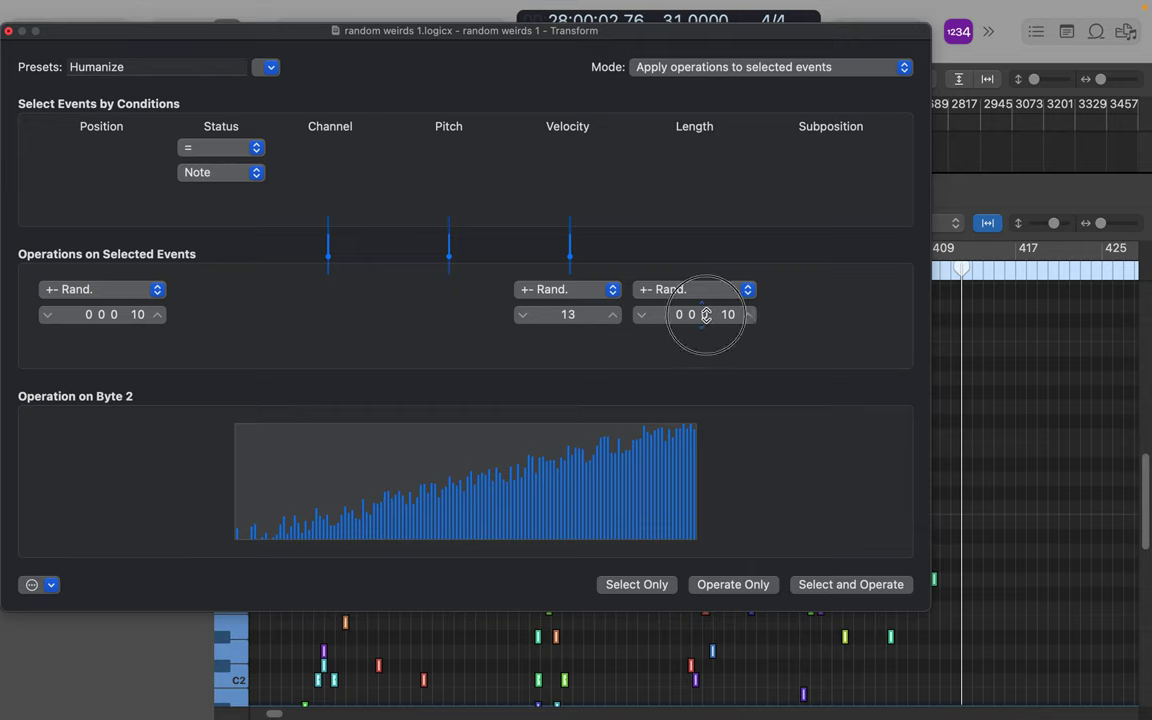
{"action": "left_click_drag", "start_coordinate": [706, 315], "coordinate": [706, 295]}
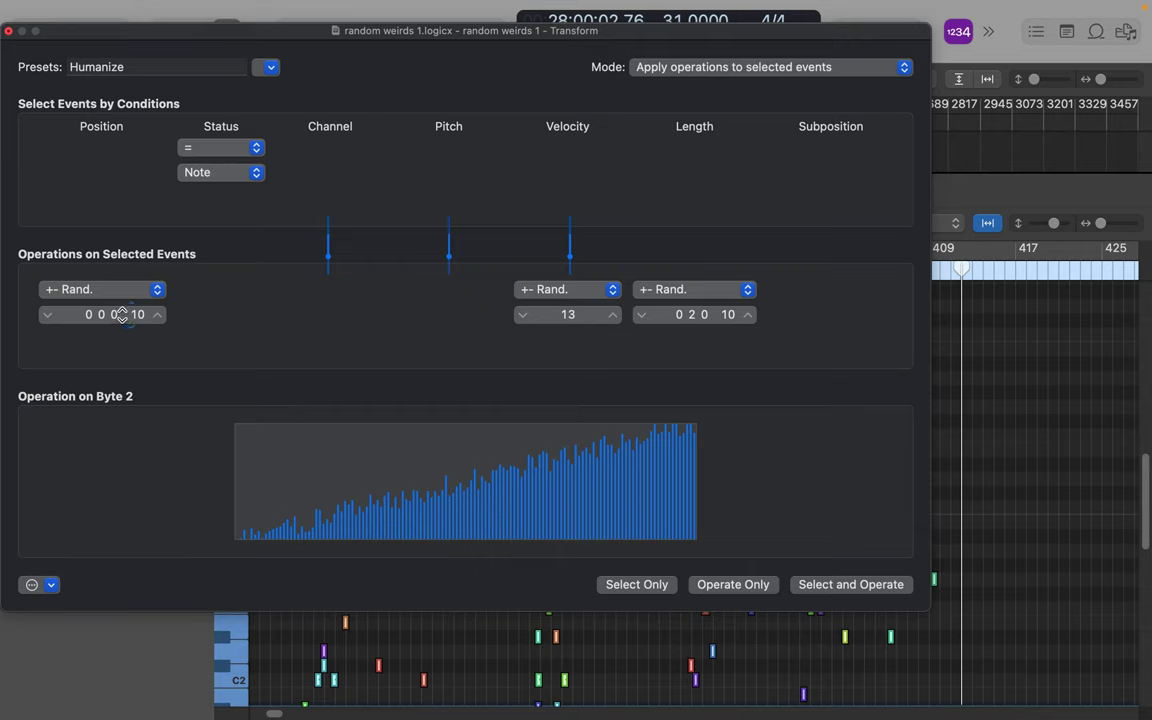
{"action": "mouse_move", "coordinate": [114, 314]}
{"action": "left_mouse_down"}
{"action": "mouse_move", "coordinate": [114, 302]}
{"action": "mouse_move", "coordinate": [115, 315]}
{"action": "left_mouse_up"}
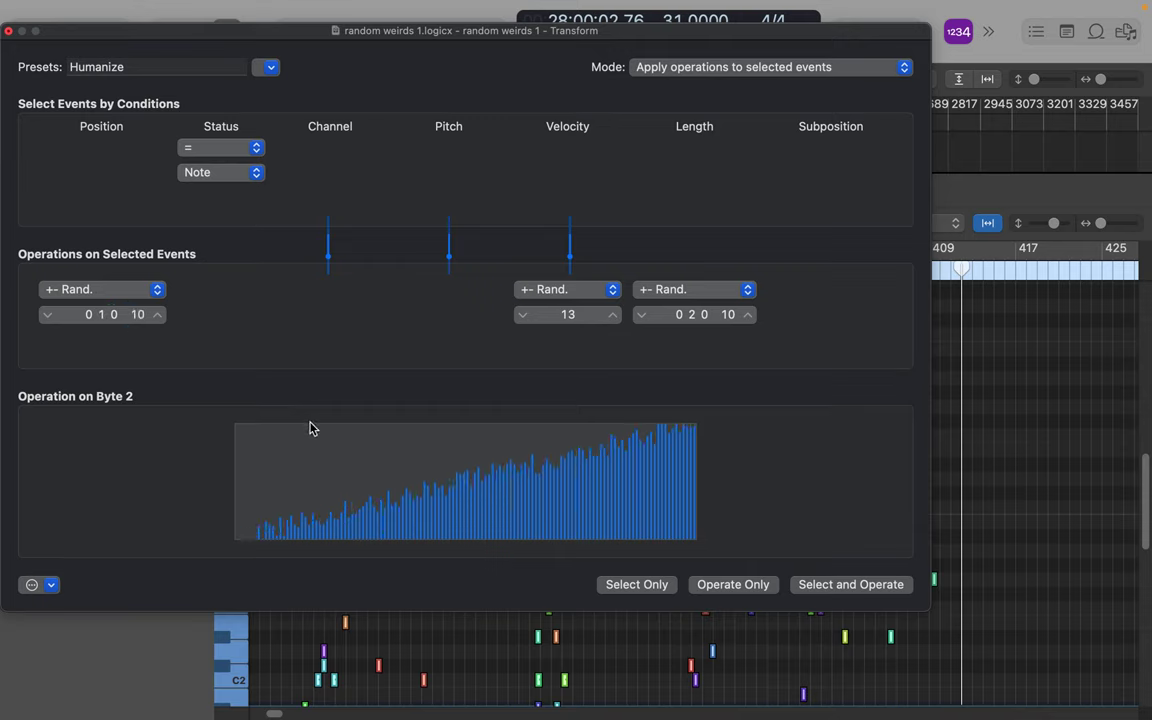
- Select and operate on the Plasticity Koto region's notes with the Humanize transform, and move the Transform window off the tracks
{"action": "left_click", "coordinate": [816, 590]}
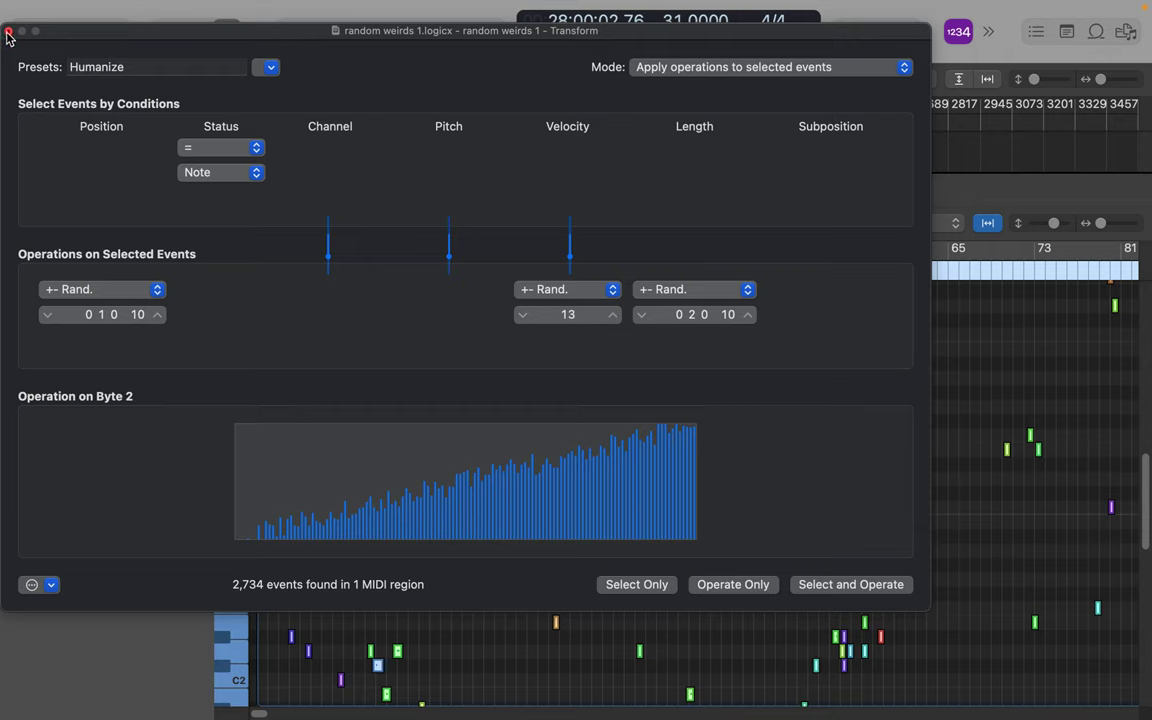
{"action": "left_click", "coordinate": [787, 34]}
{"action": "left_click_drag", "start_coordinate": [787, 34], "coordinate": [578, 265]}
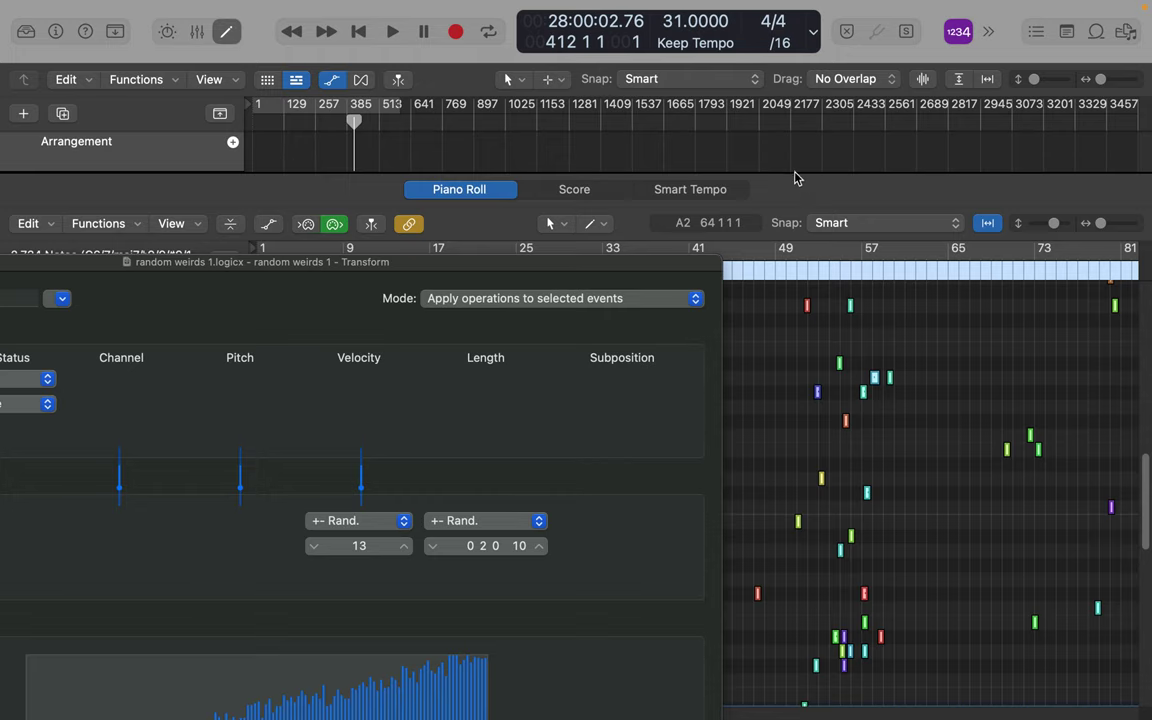
- Enlarge the Tracks area, open the Koto region on the Drifting In Hyperspace track in the Piano Roll, and select all of its notes
{"action": "left_click_drag", "start_coordinate": [797, 177], "coordinate": [808, 273]}
{"action": "scroll", "coordinate": [296, 228], "scroll_direction": "down", "scroll_amount": 3}
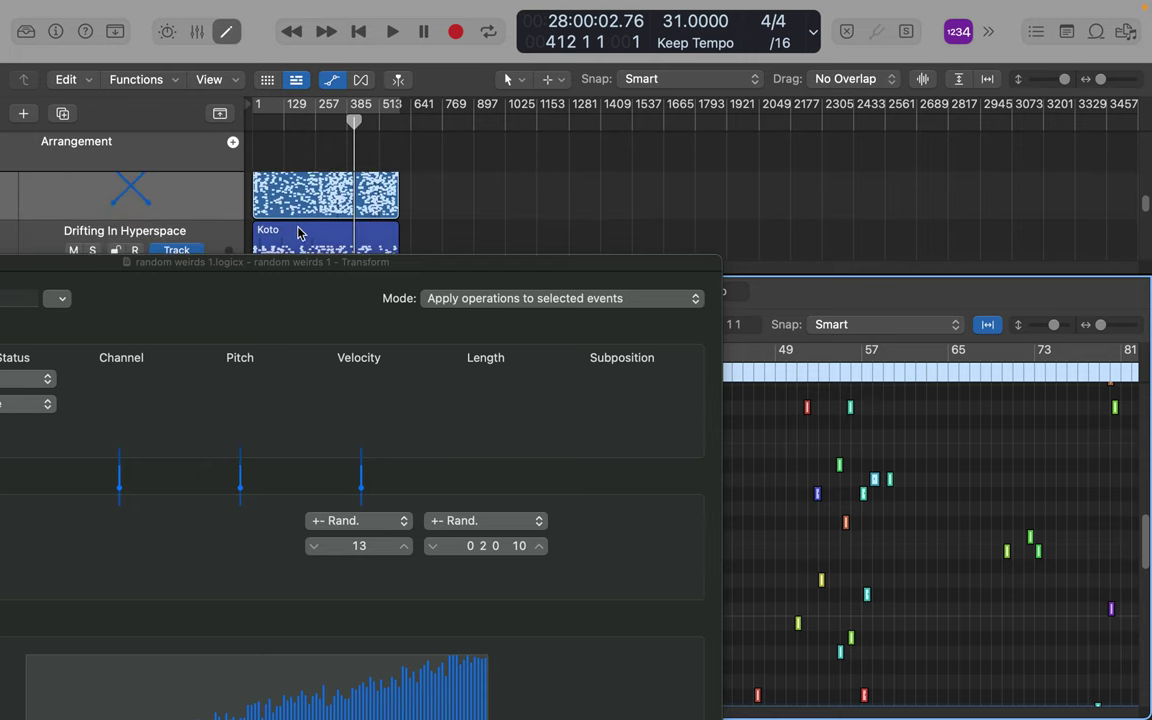
{"action": "left_click", "coordinate": [297, 232]}
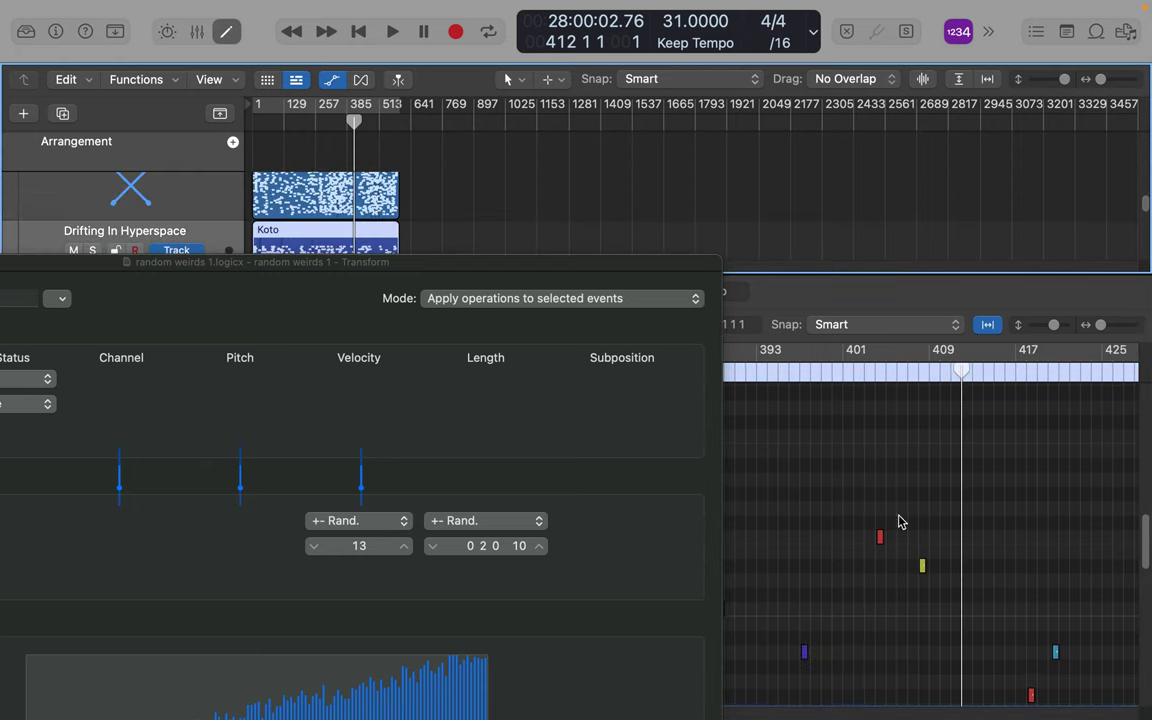
{"action": "left_click", "coordinate": [881, 536]}
{"action": "mouse_move", "coordinate": [882, 539]}
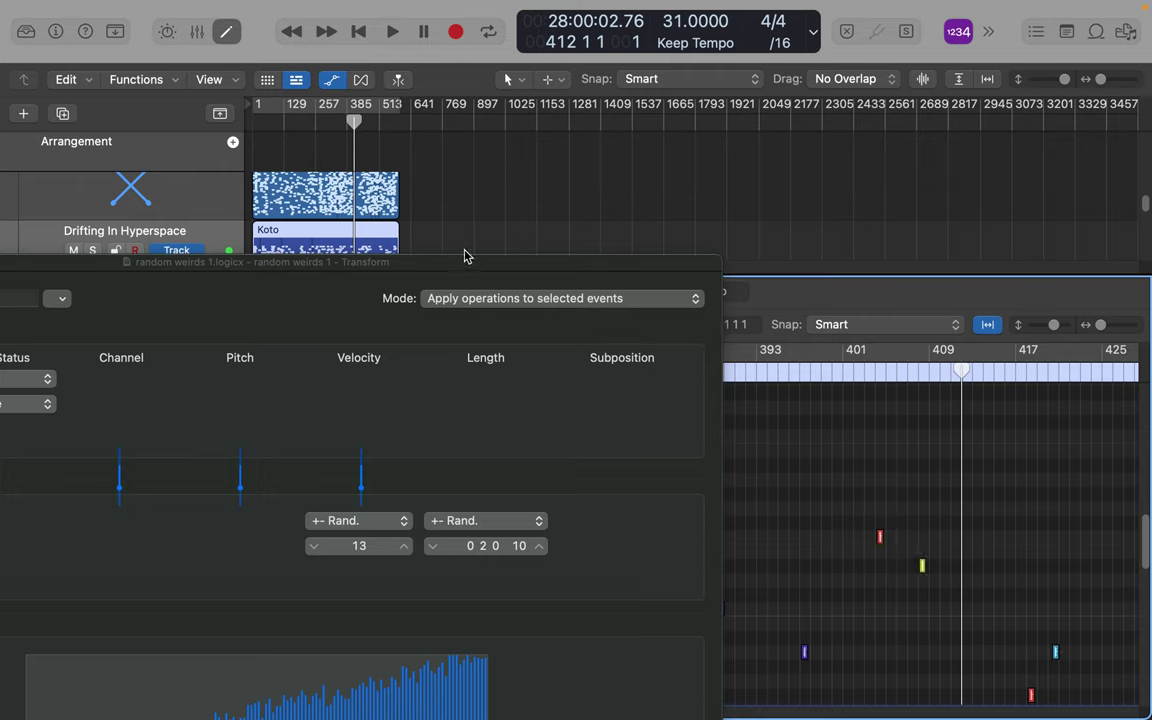
- Select and operate on the Drifting In Hyperspace Koto region's notes with the same Humanize settings, and close the Transform window
{"action": "left_click_drag", "start_coordinate": [467, 272], "coordinate": [754, 101]}
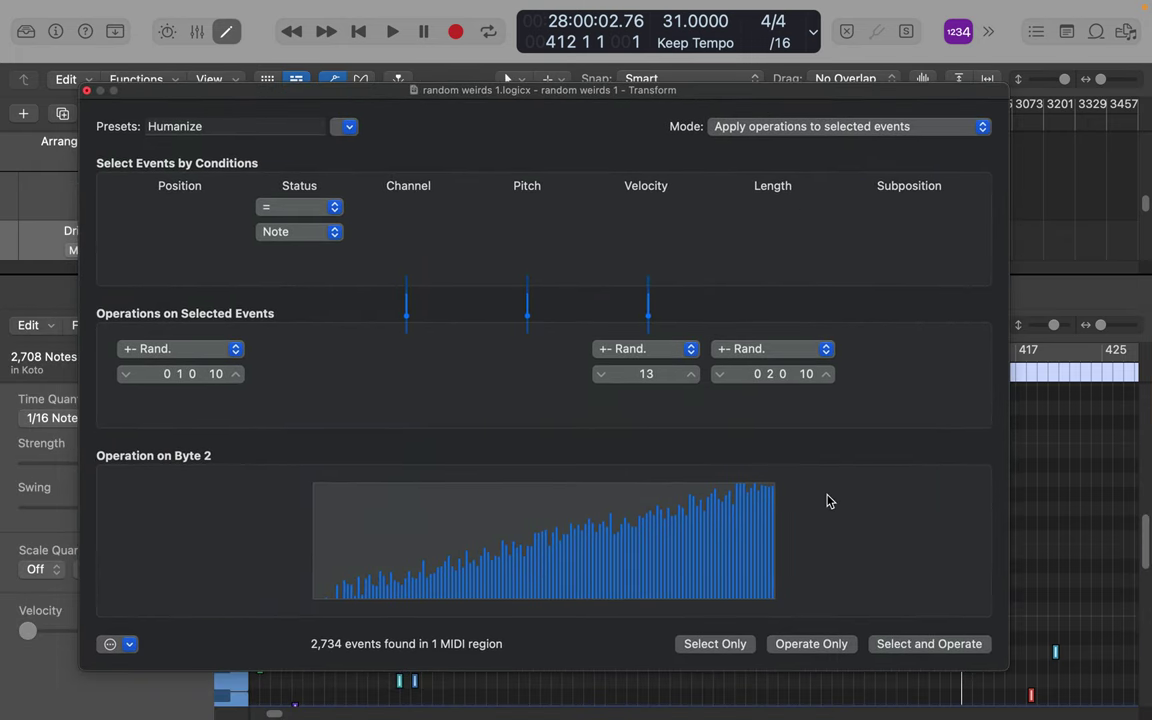
{"action": "left_click", "coordinate": [921, 645]}
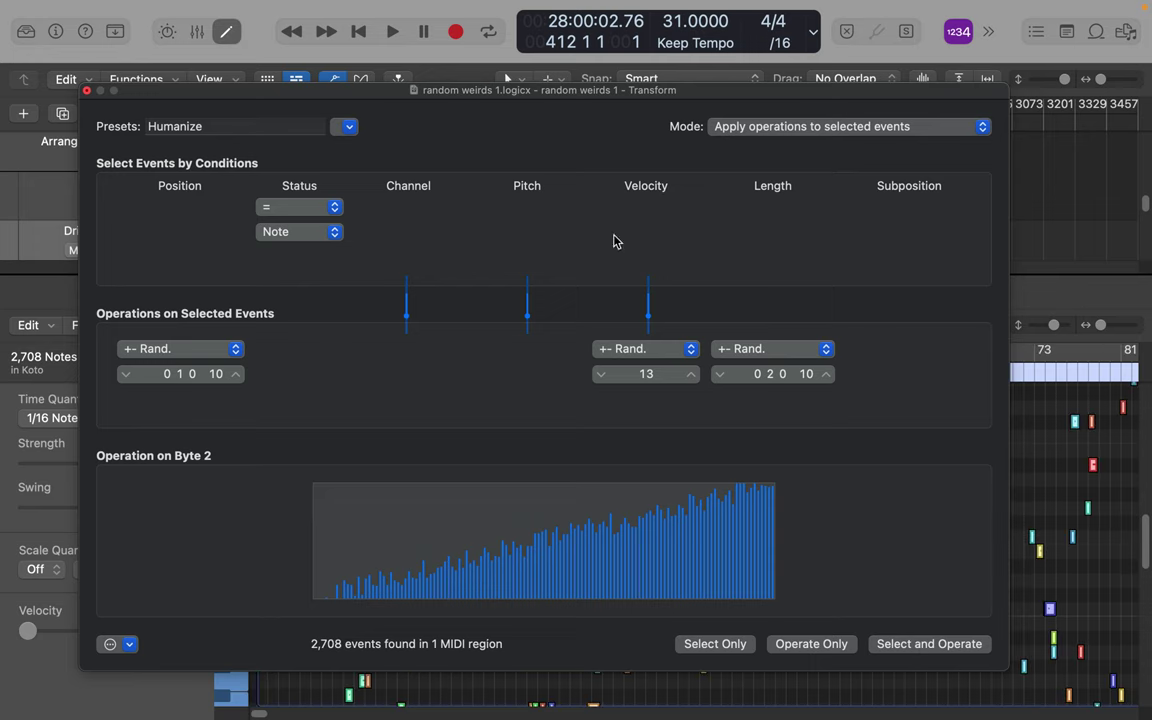
{"action": "left_click", "coordinate": [87, 91]}
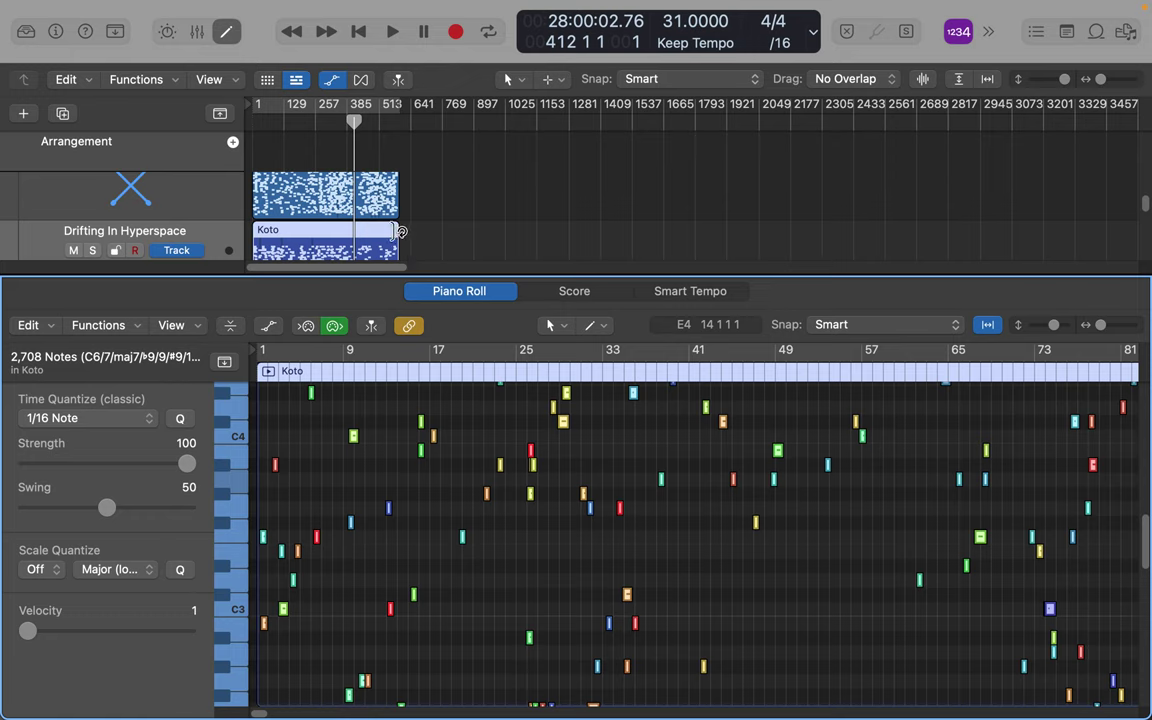
- Look over the Koto regions on the tracks and return the playhead to the start of the project
{"action": "scroll", "coordinate": [310, 207], "scroll_direction": "down", "scroll_amount": 3}
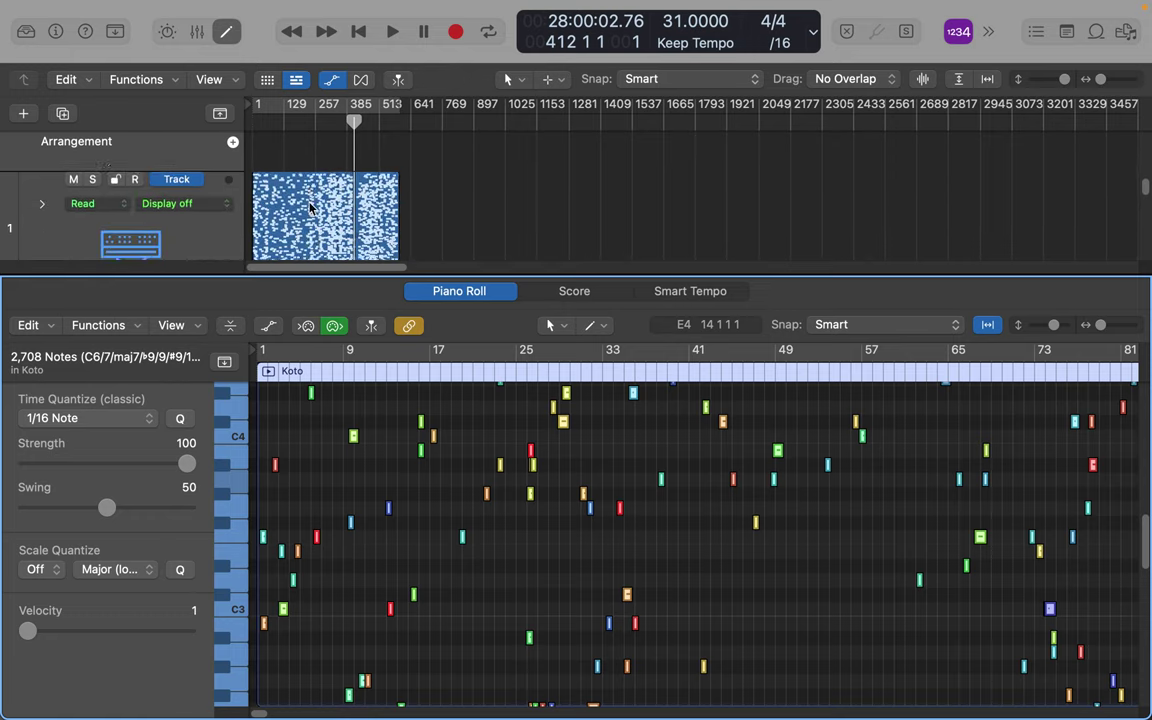
{"action": "scroll", "coordinate": [310, 207], "scroll_direction": "down", "scroll_amount": 3}
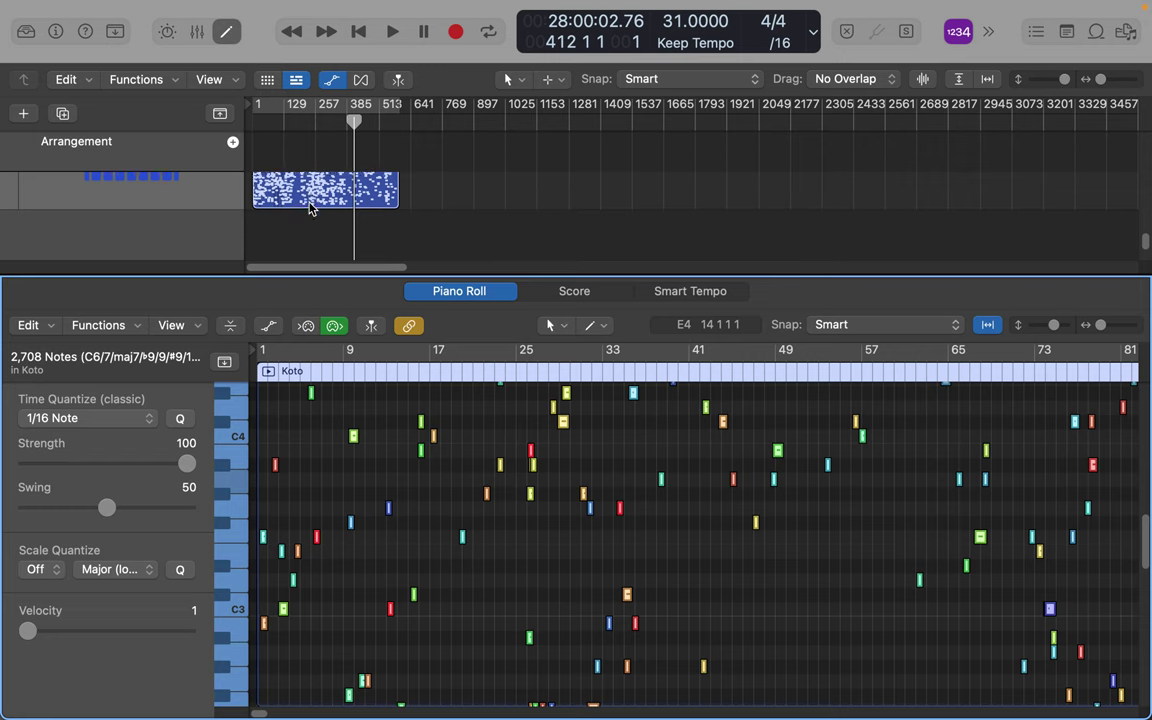
{"action": "scroll", "coordinate": [310, 207], "scroll_direction": "up", "scroll_amount": 5}
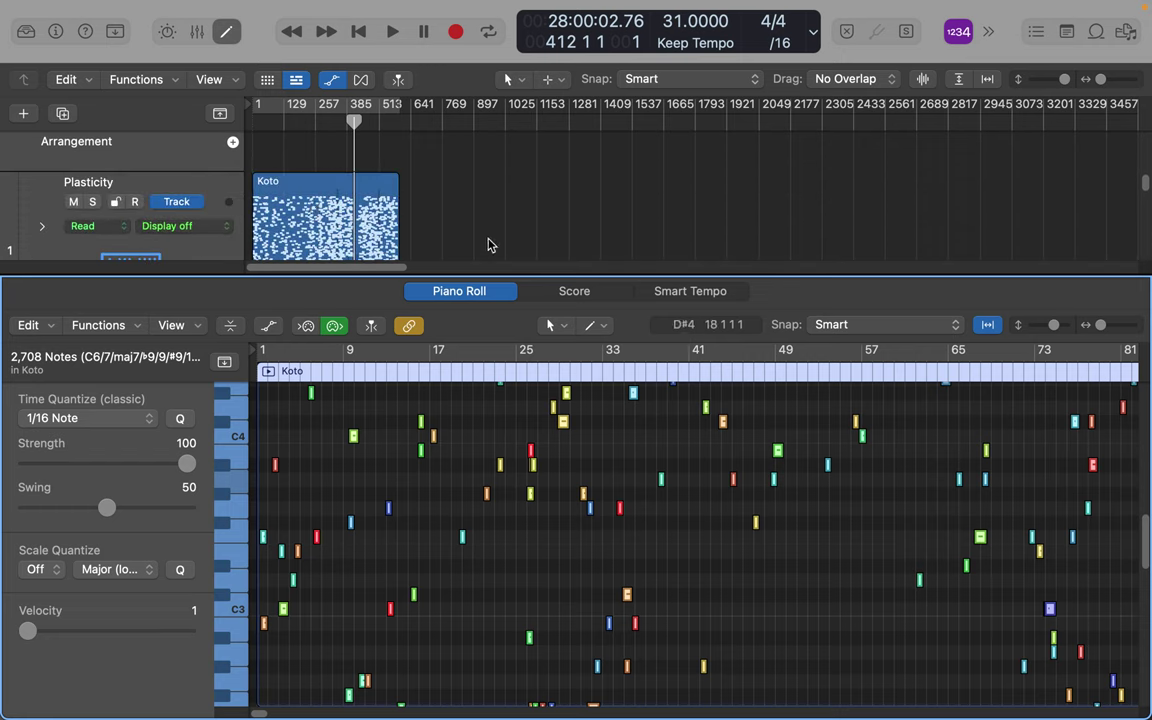
{"action": "left_click", "coordinate": [356, 31]}
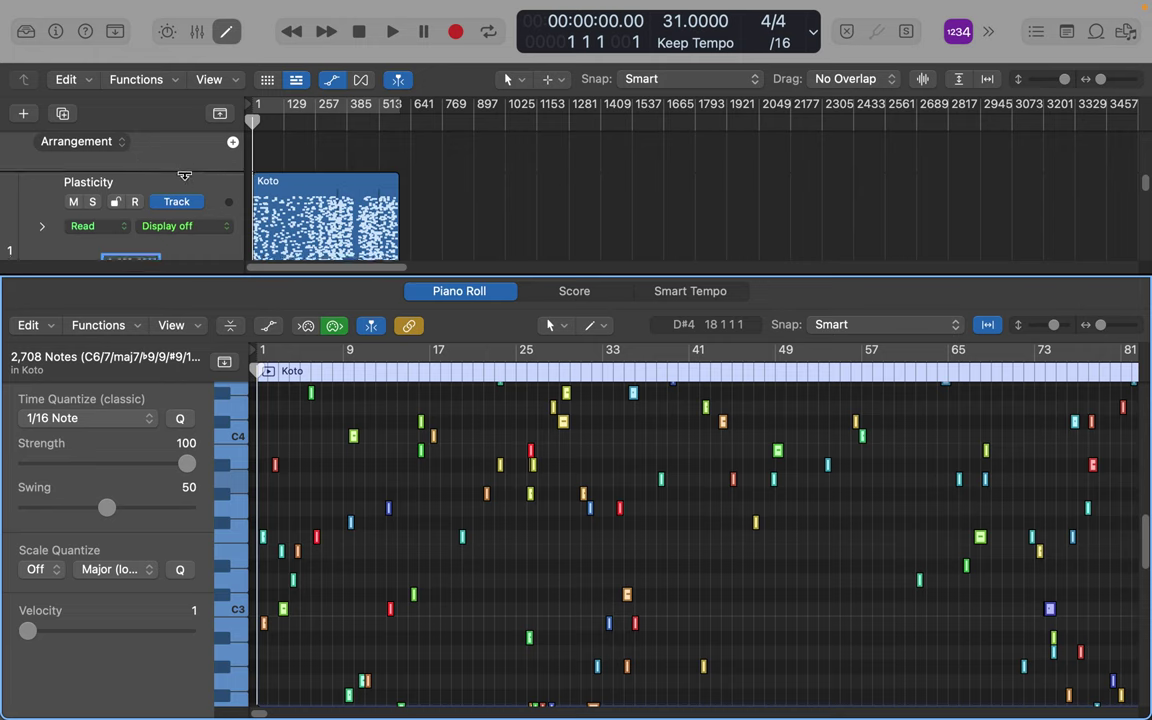
- Enlarge the global tracks area above the Plasticity track until the Marker track shows
{"action": "left_click_drag", "start_coordinate": [184, 176], "coordinate": [182, 230]}
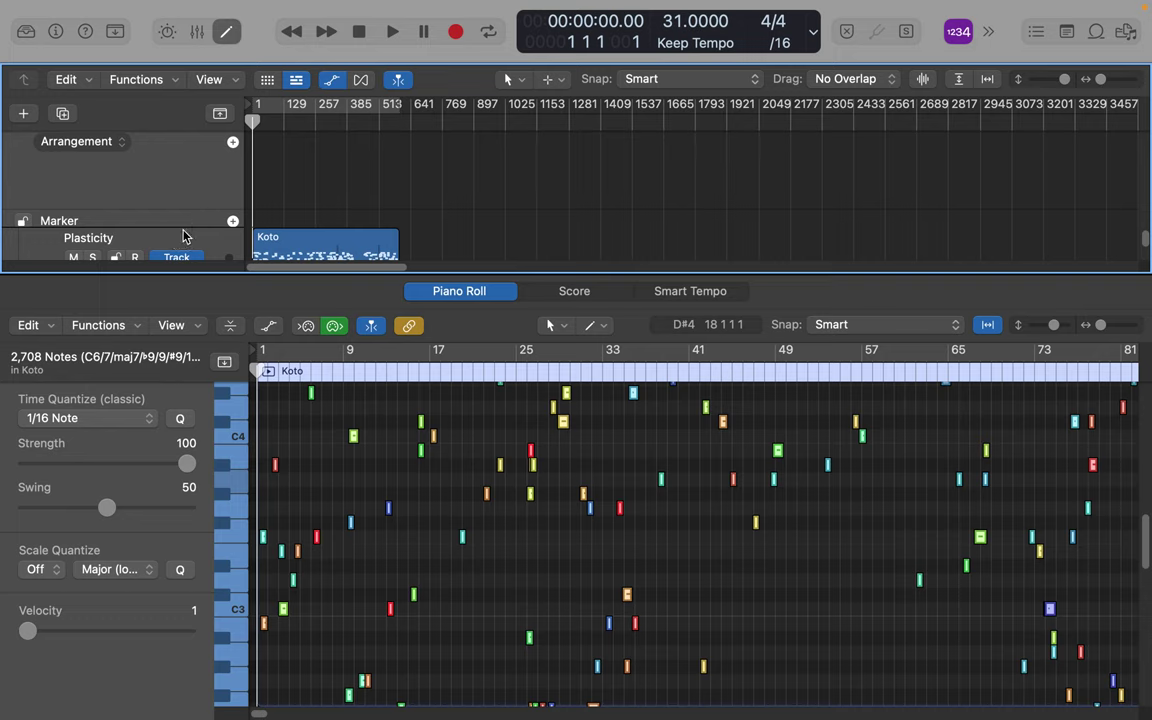
{"action": "scroll", "coordinate": [183, 237], "scroll_direction": "down", "scroll_amount": 5}
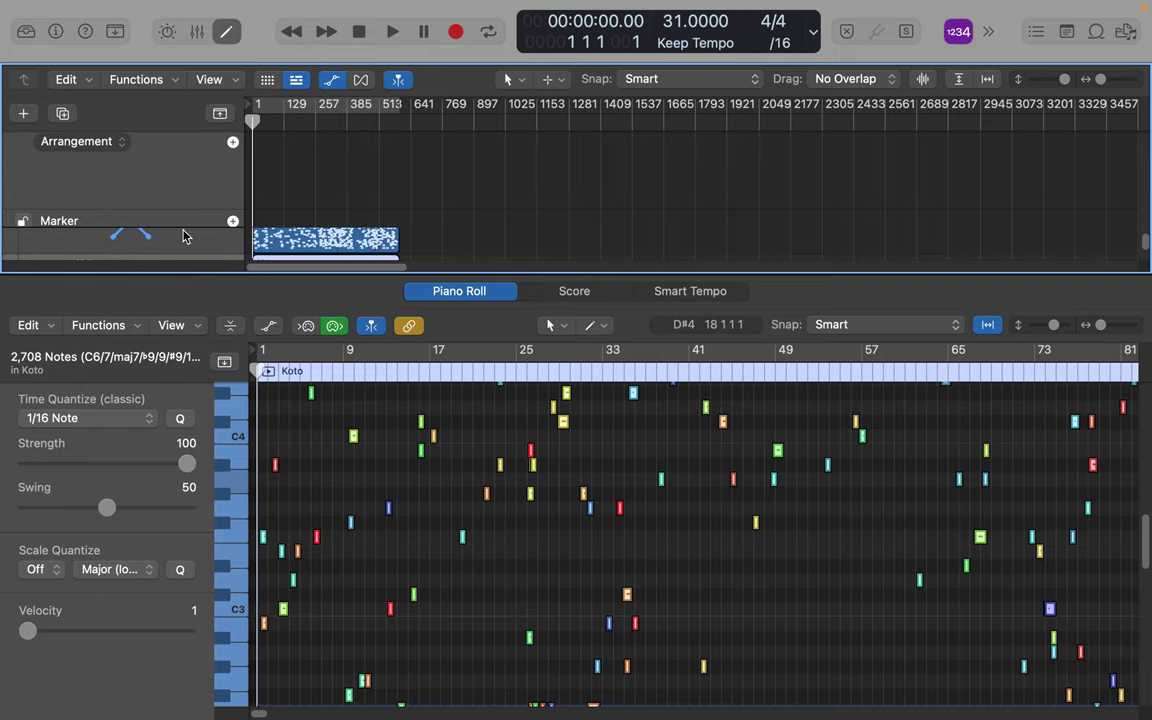
{"action": "scroll", "coordinate": [183, 237], "scroll_direction": "up", "scroll_amount": 4}
{"action": "scroll", "coordinate": [182, 213], "scroll_direction": "down", "scroll_amount": 5}
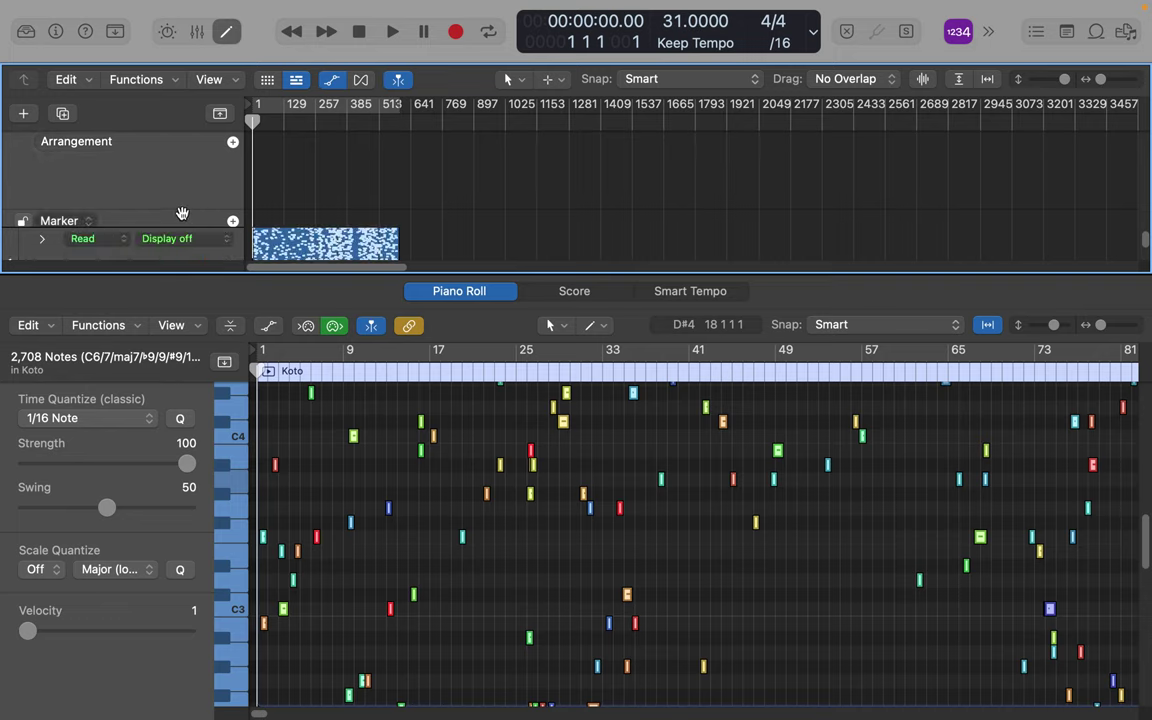
{"action": "scroll", "coordinate": [182, 213], "scroll_direction": "up", "scroll_amount": 5}
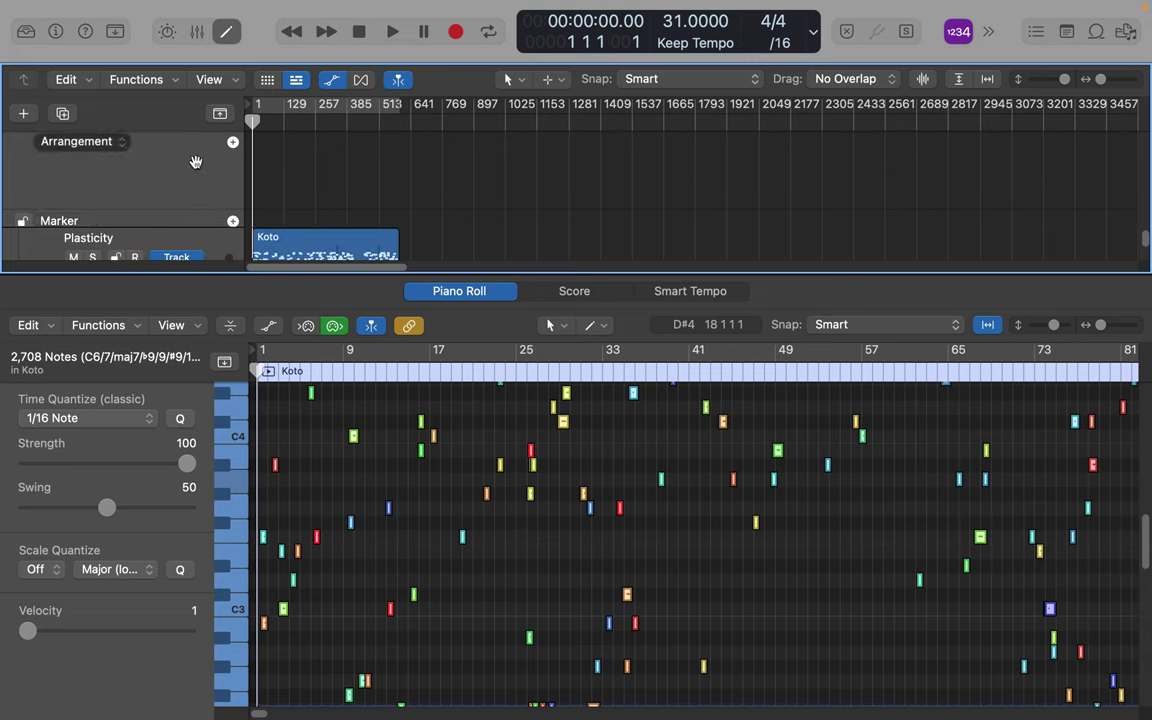
- Shrink the Arrangement and Marker tracks, with Signature moved above Marker, and heighten the Tracks area so the whole Tempo track shows
{"action": "left_click_drag", "start_coordinate": [167, 209], "coordinate": [183, 114]}
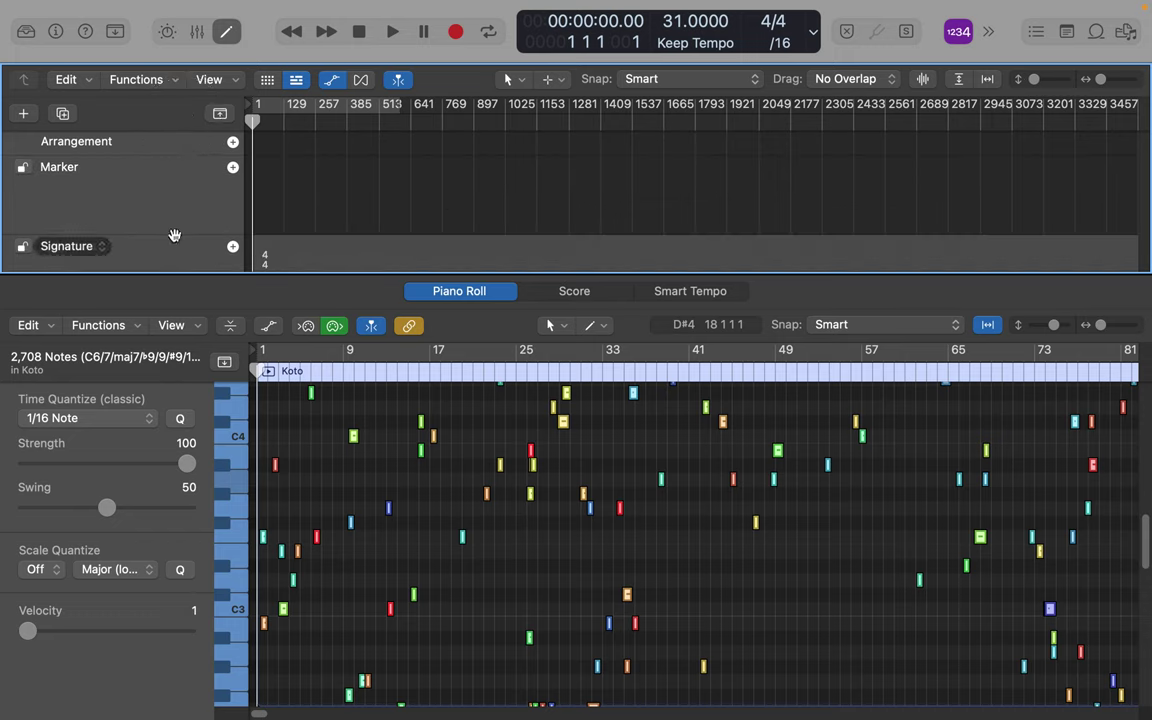
{"action": "mouse_move", "coordinate": [175, 236]}
{"action": "left_mouse_down"}
{"action": "mouse_move", "coordinate": [150, 202]}
{"action": "mouse_move", "coordinate": [172, 128]}
{"action": "mouse_move", "coordinate": [166, 175]}
{"action": "left_mouse_up"}
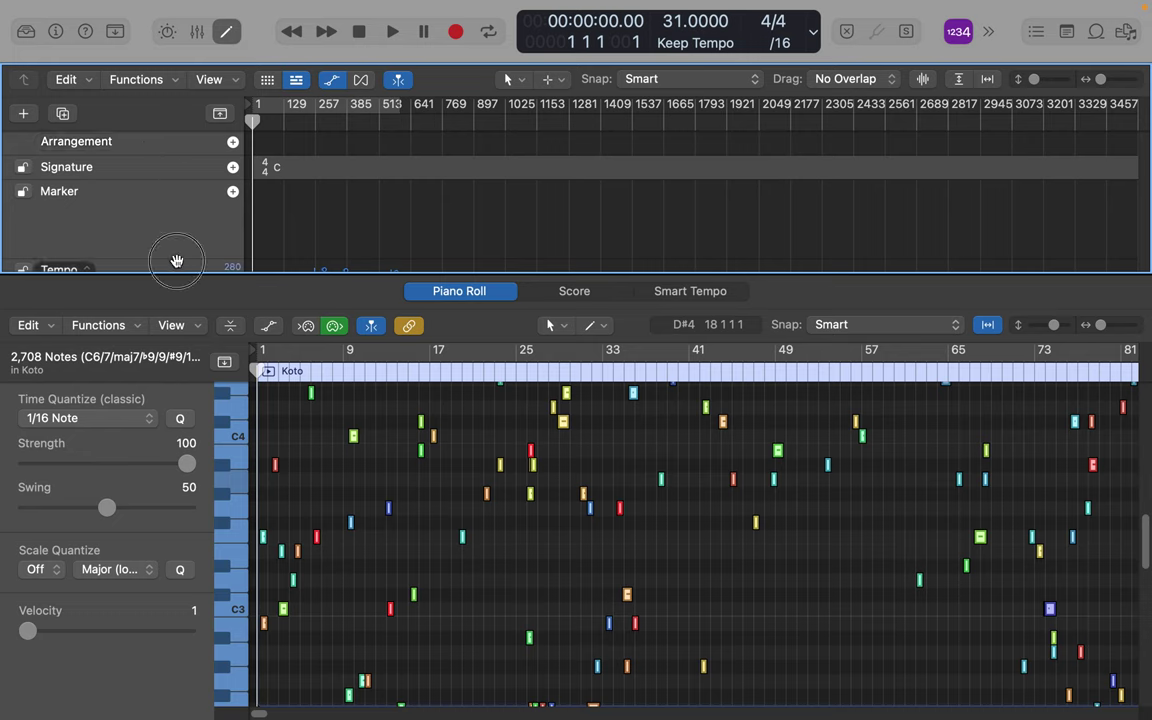
{"action": "left_click_drag", "start_coordinate": [176, 200], "coordinate": [176, 124]}
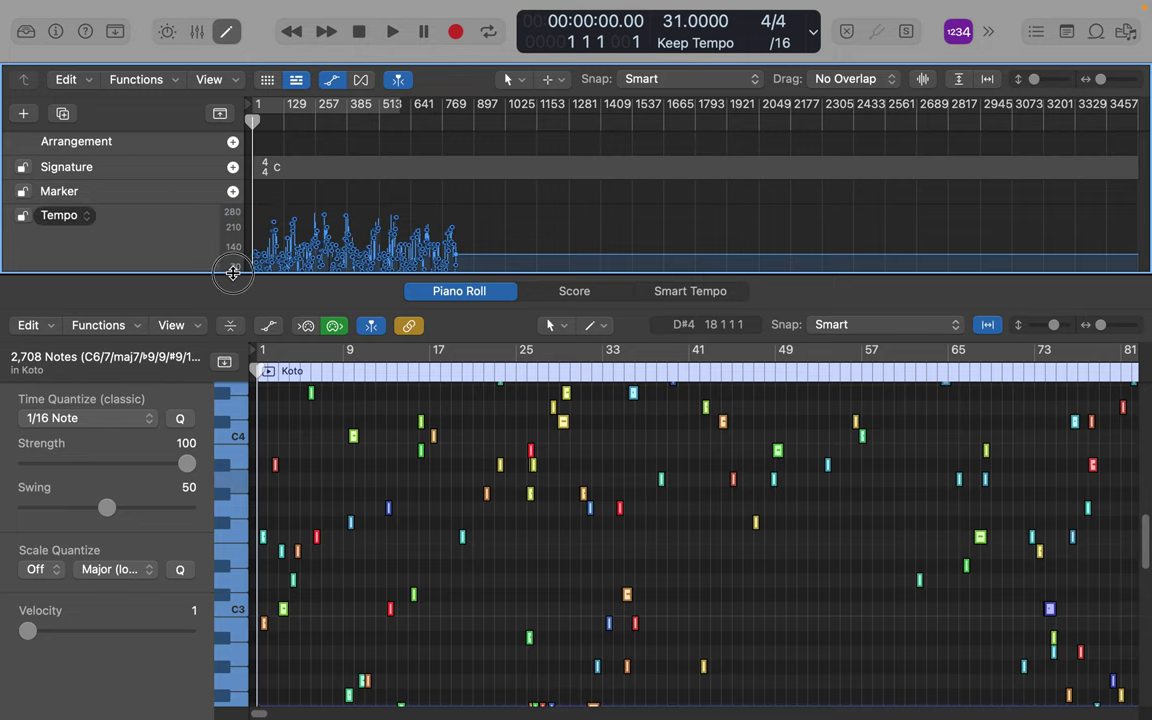
{"action": "left_click_drag", "start_coordinate": [232, 272], "coordinate": [232, 305]}
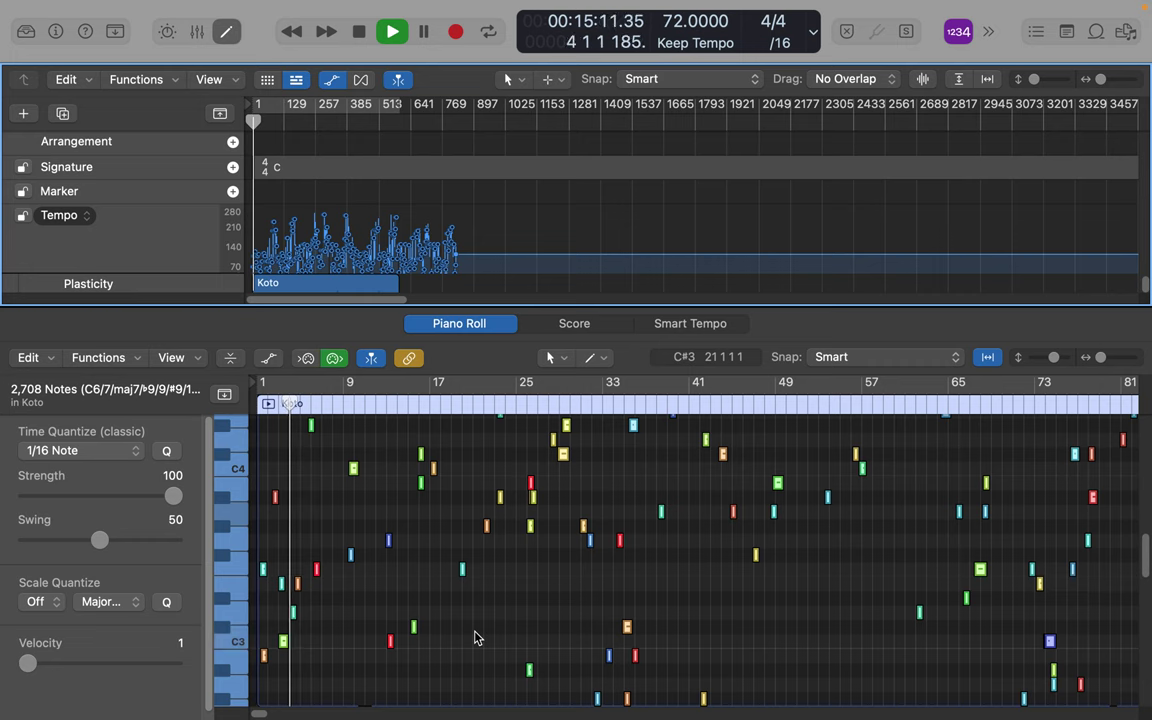
- Show the Koto regions in the Score Editor and shrink its global tracks to make room for both staves
{"action": "left_click", "coordinate": [578, 324]}
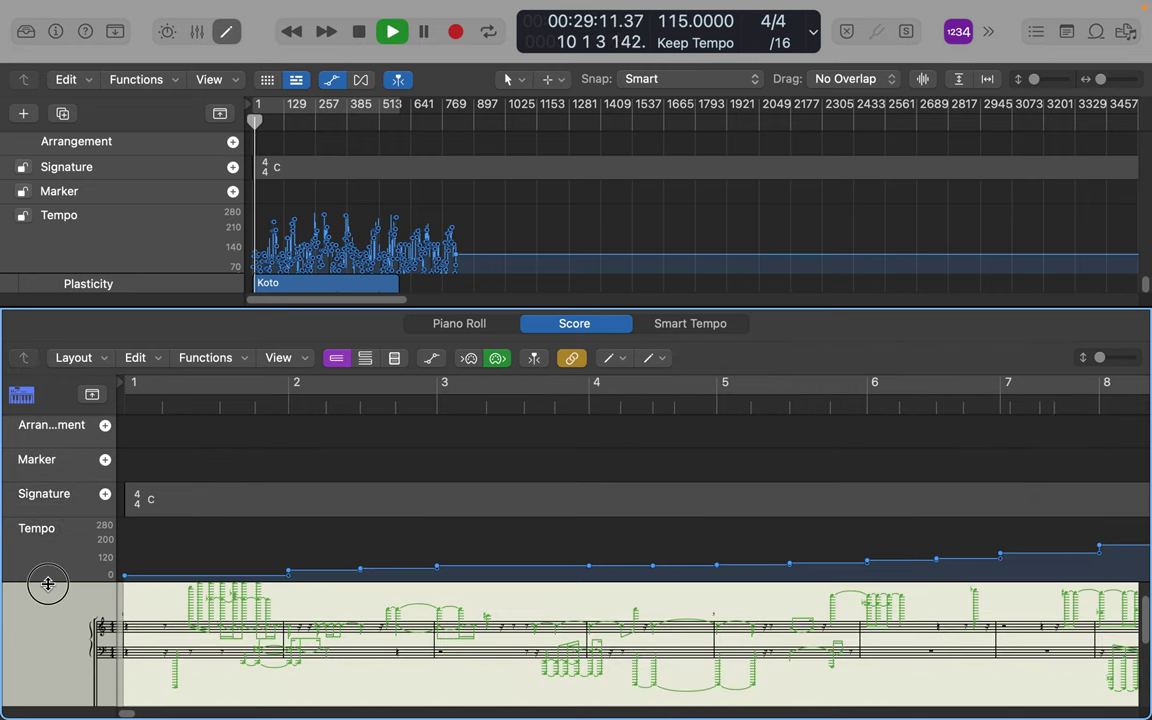
{"action": "left_click_drag", "start_coordinate": [47, 584], "coordinate": [55, 473]}
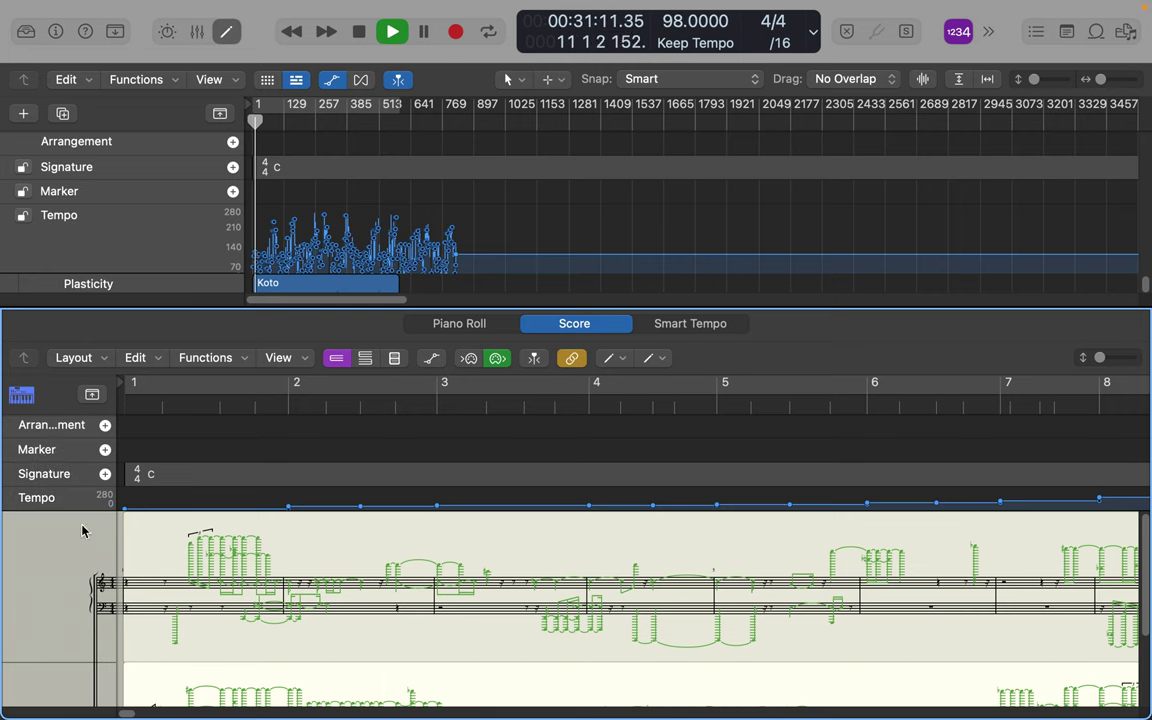
{"action": "scroll", "coordinate": [170, 596], "scroll_direction": "down", "scroll_amount": 3}
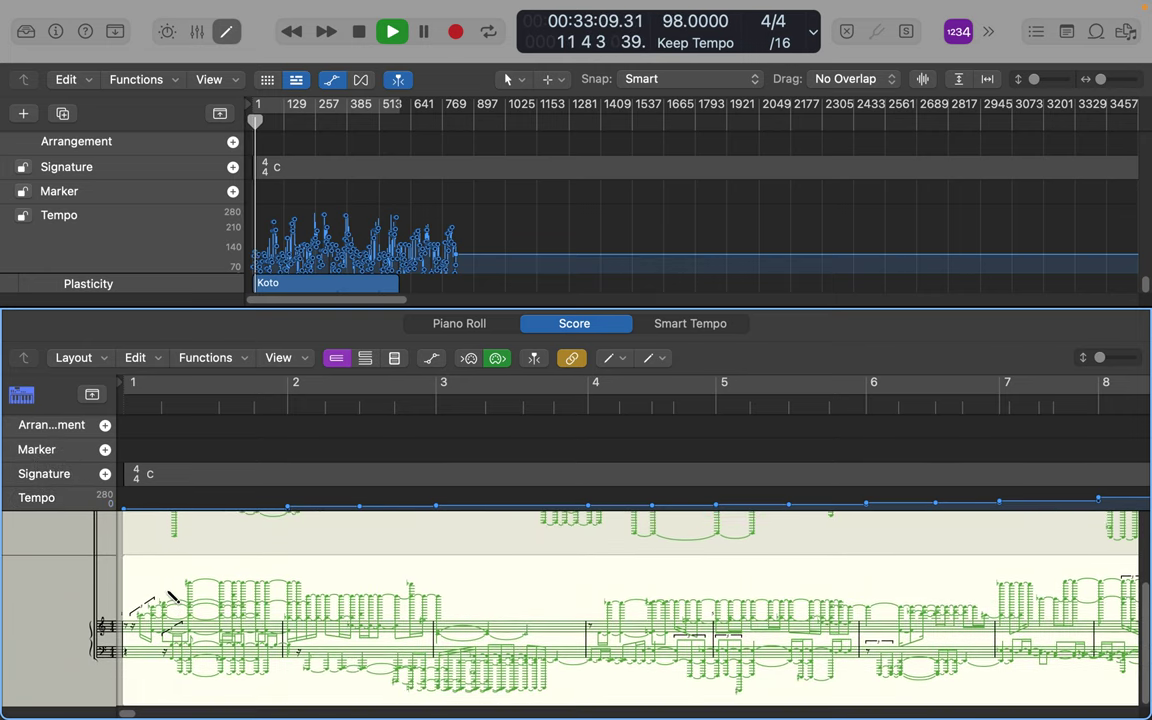
{"action": "scroll", "coordinate": [173, 597], "scroll_direction": "down", "scroll_amount": 1}
{"action": "scroll", "coordinate": [173, 597], "scroll_direction": "up", "scroll_amount": 3}
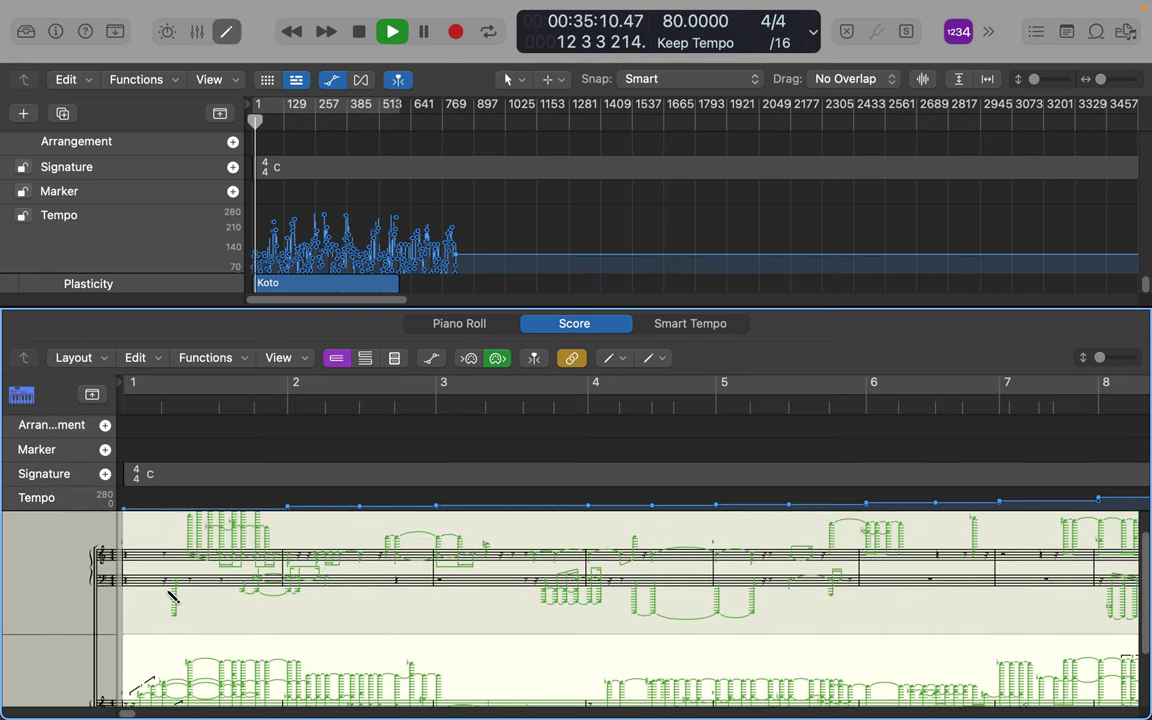
- Make the score follow the playhead and enlarge the Score Editor over the Tracks area
{"action": "left_click", "coordinate": [536, 364]}
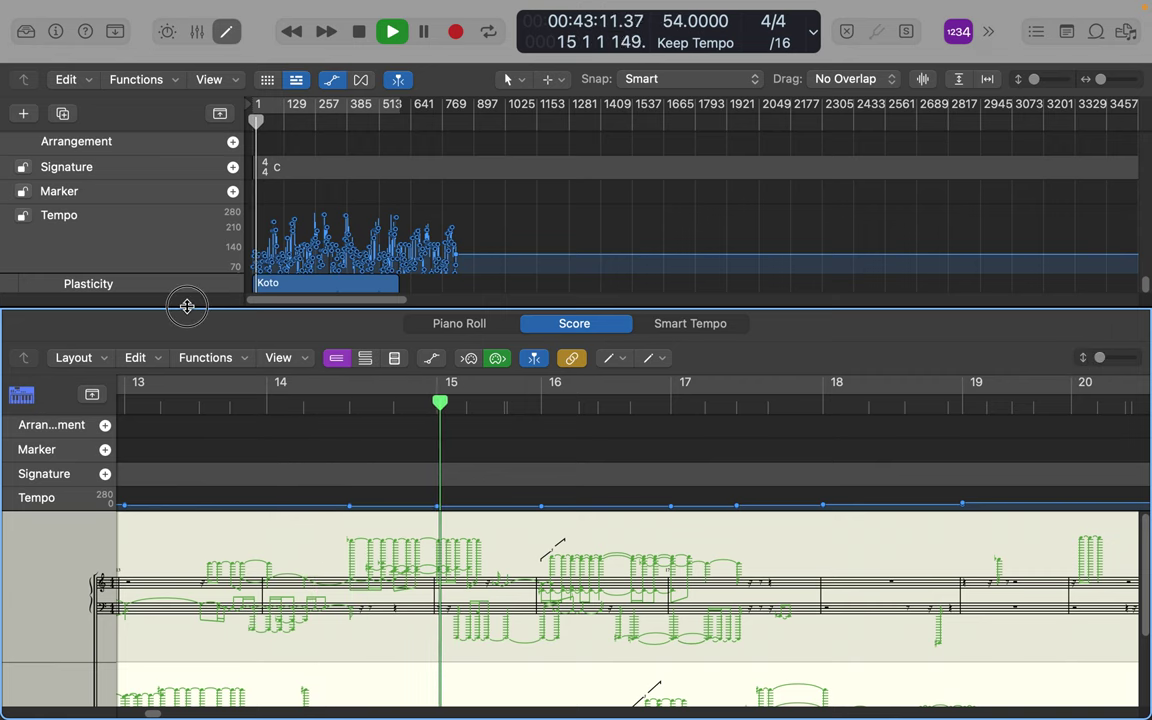
{"action": "left_click_drag", "start_coordinate": [187, 306], "coordinate": [183, 126]}
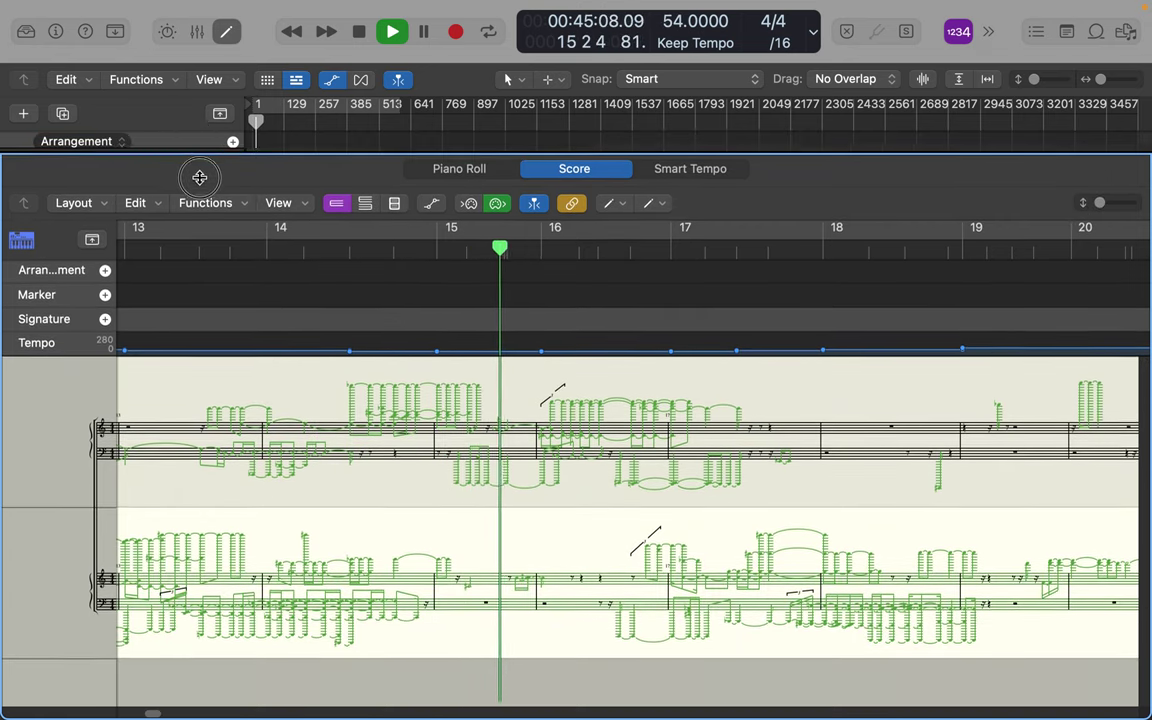
{"action": "left_click_drag", "start_coordinate": [199, 177], "coordinate": [210, 112]}
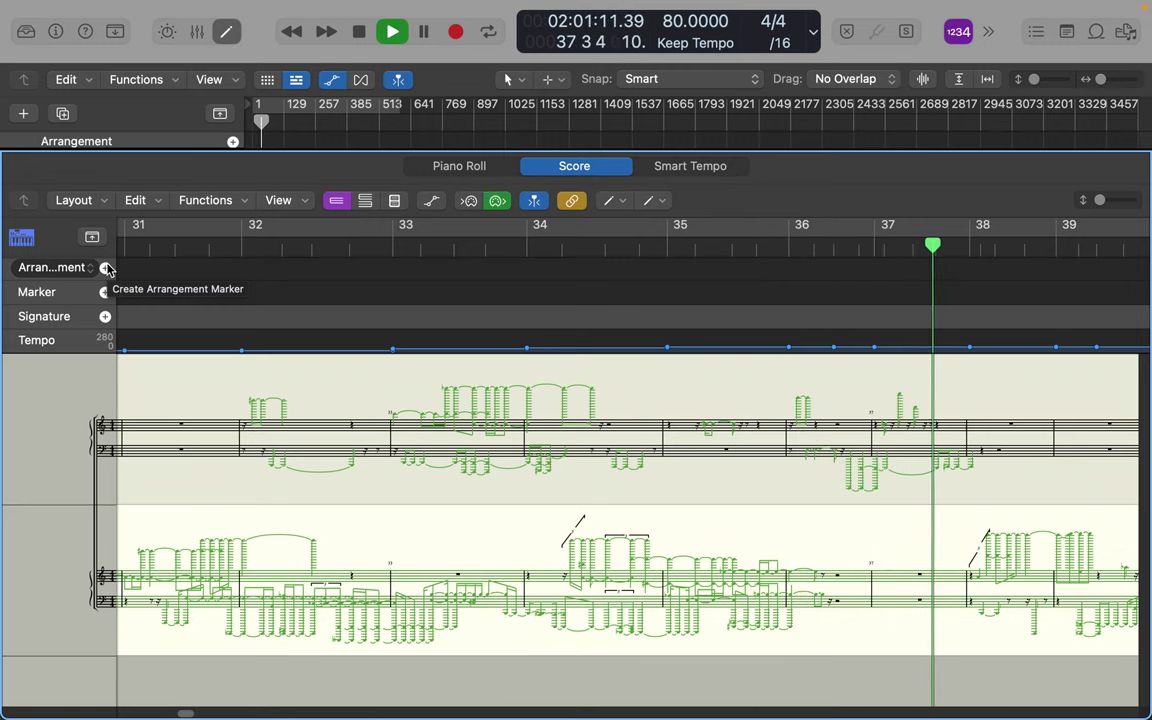
{"action": "mouse_move", "coordinate": [124, 5]}
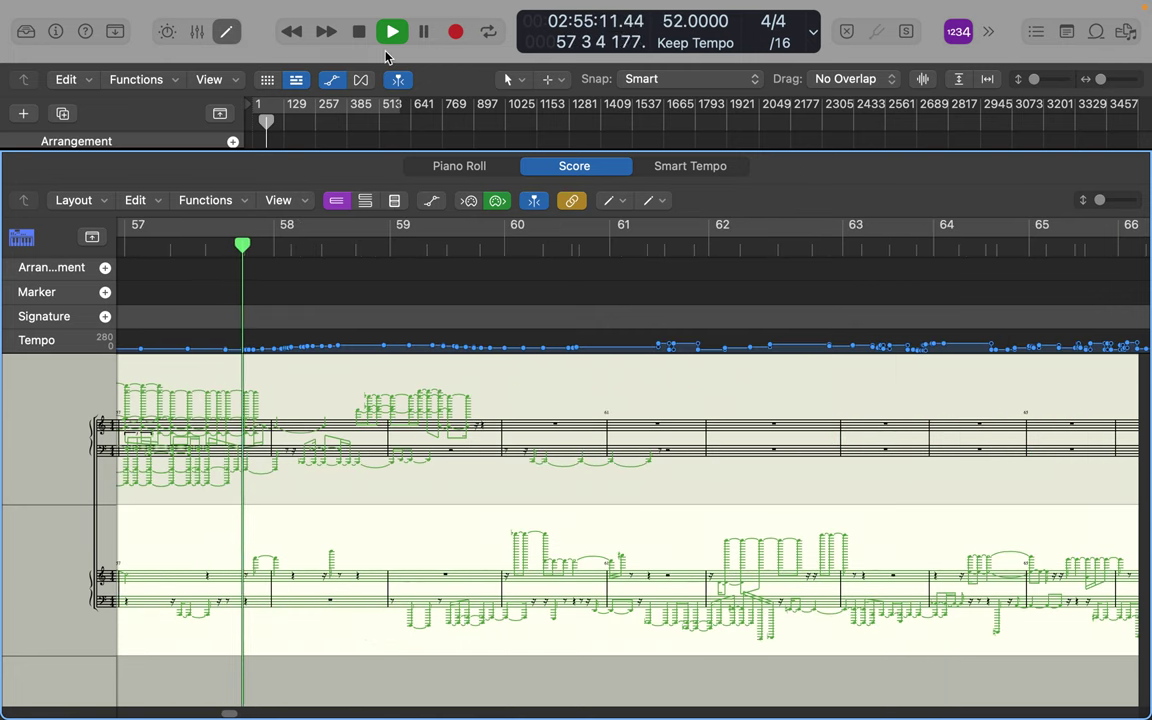
{"action": "mouse_move", "coordinate": [168, 10]}
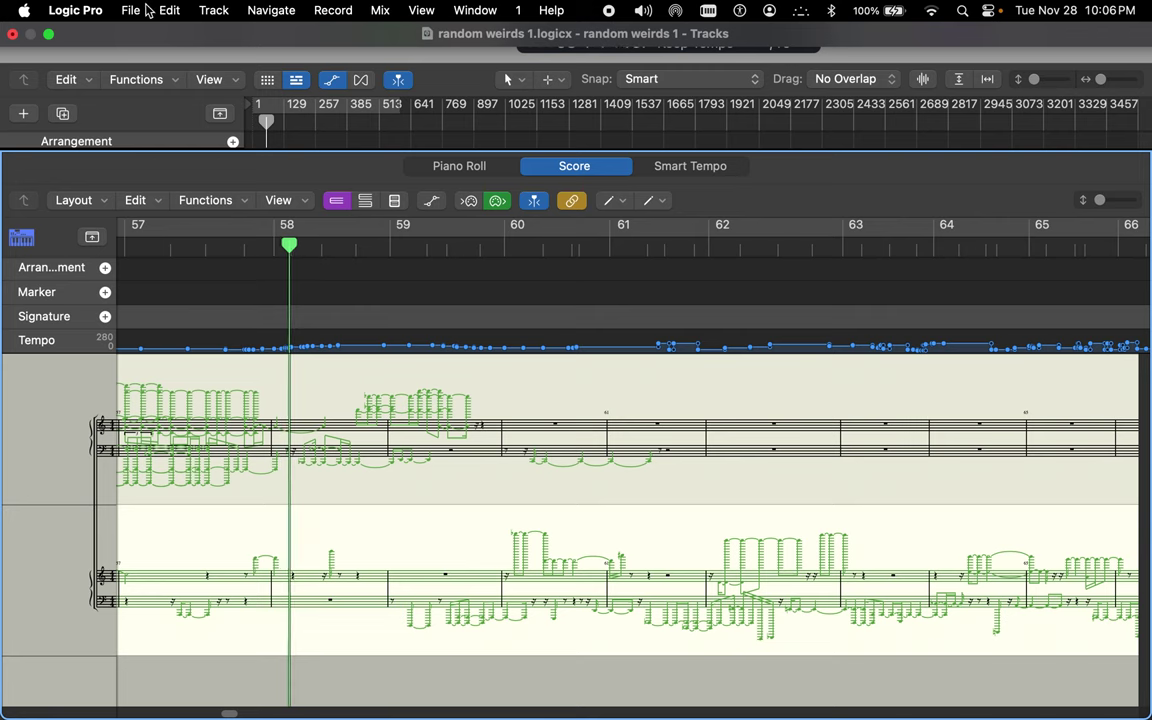
{"action": "left_click", "coordinate": [131, 10]}
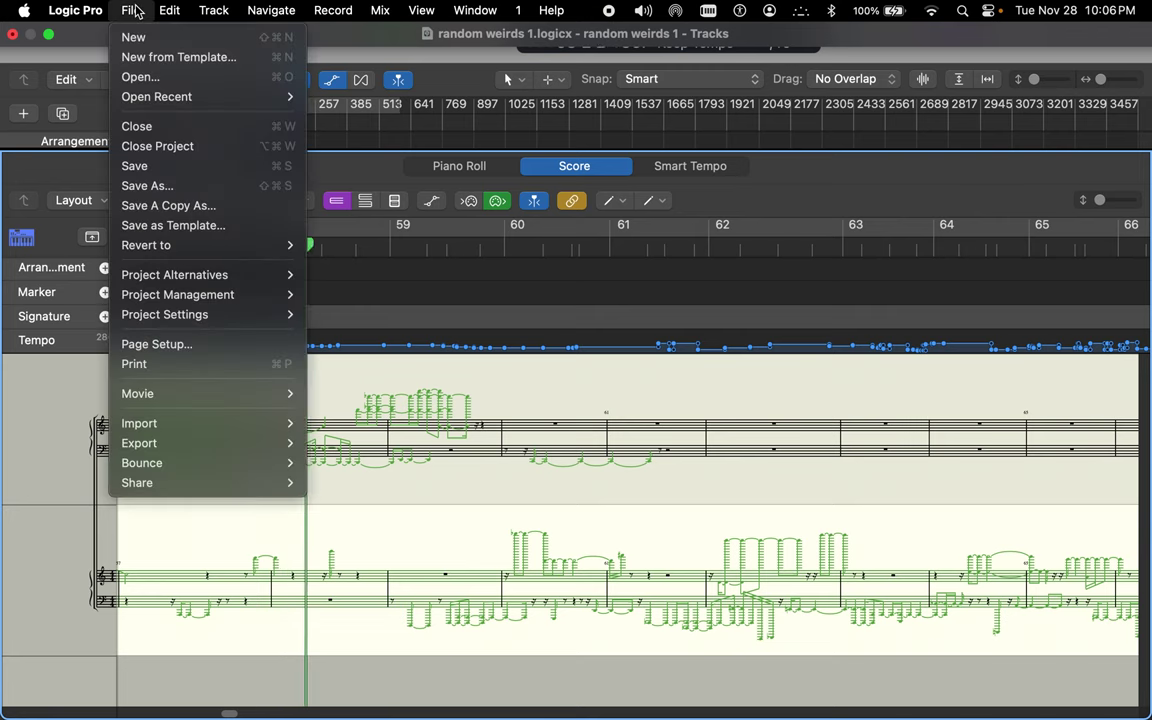
{"action": "left_click", "coordinate": [158, 190]}
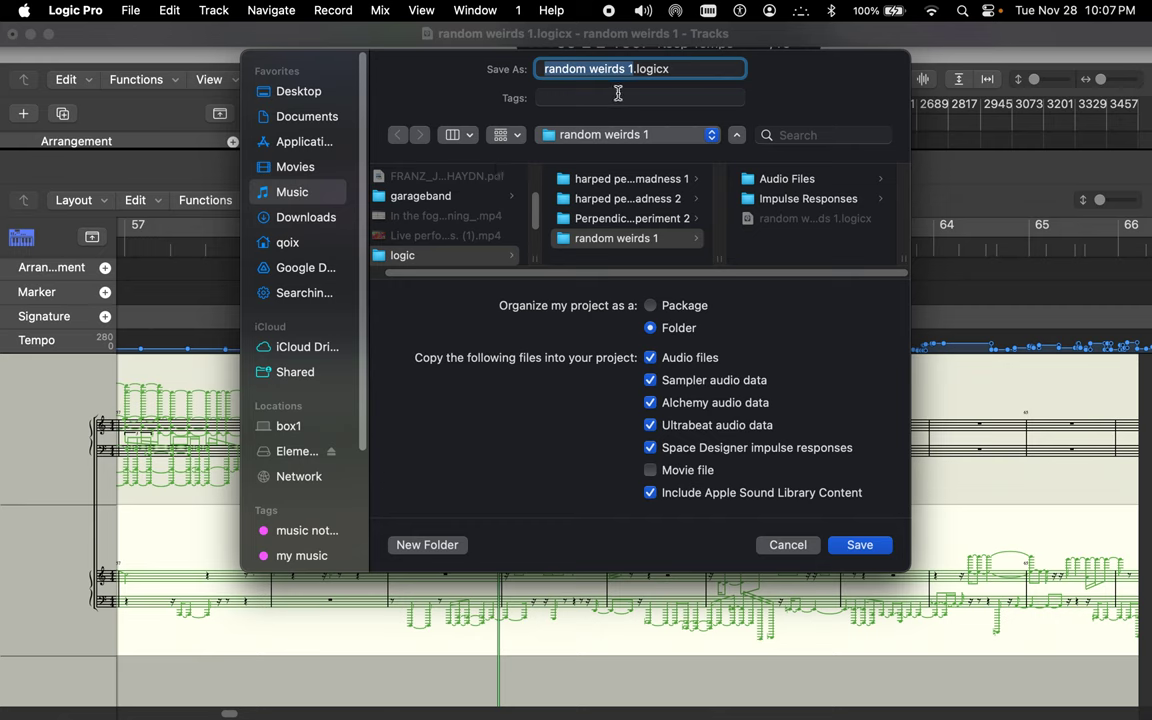
{"action": "left_click", "coordinate": [859, 548]}
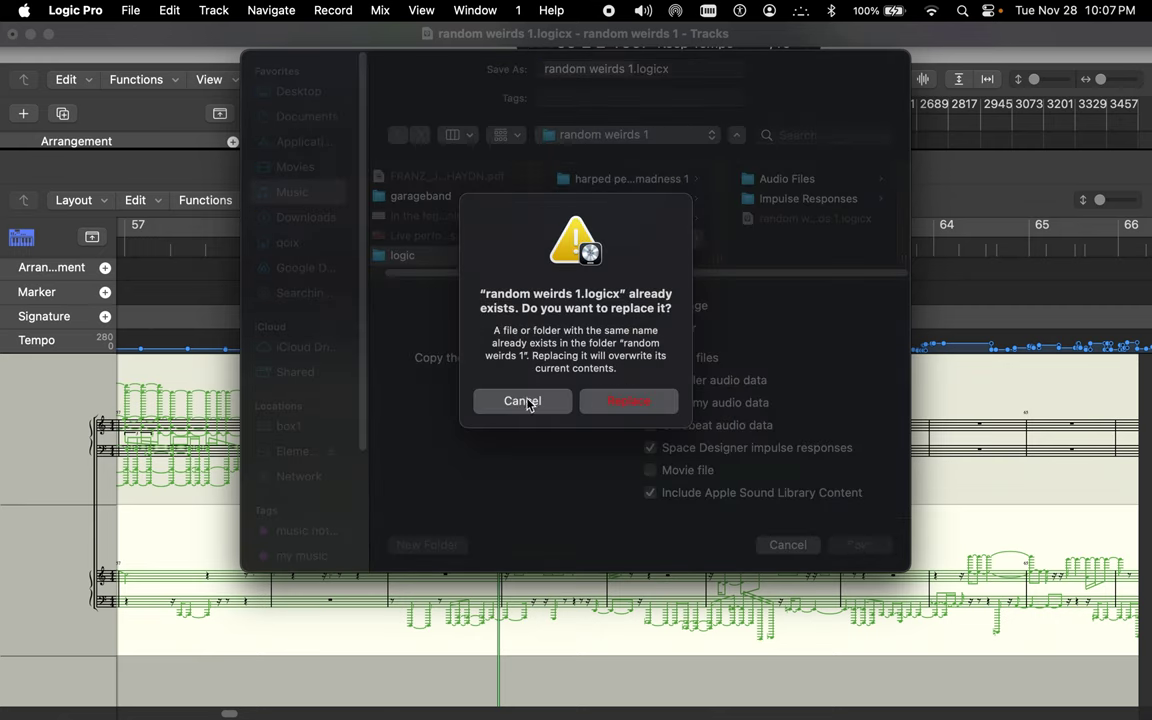
{"action": "left_click", "coordinate": [522, 401]}
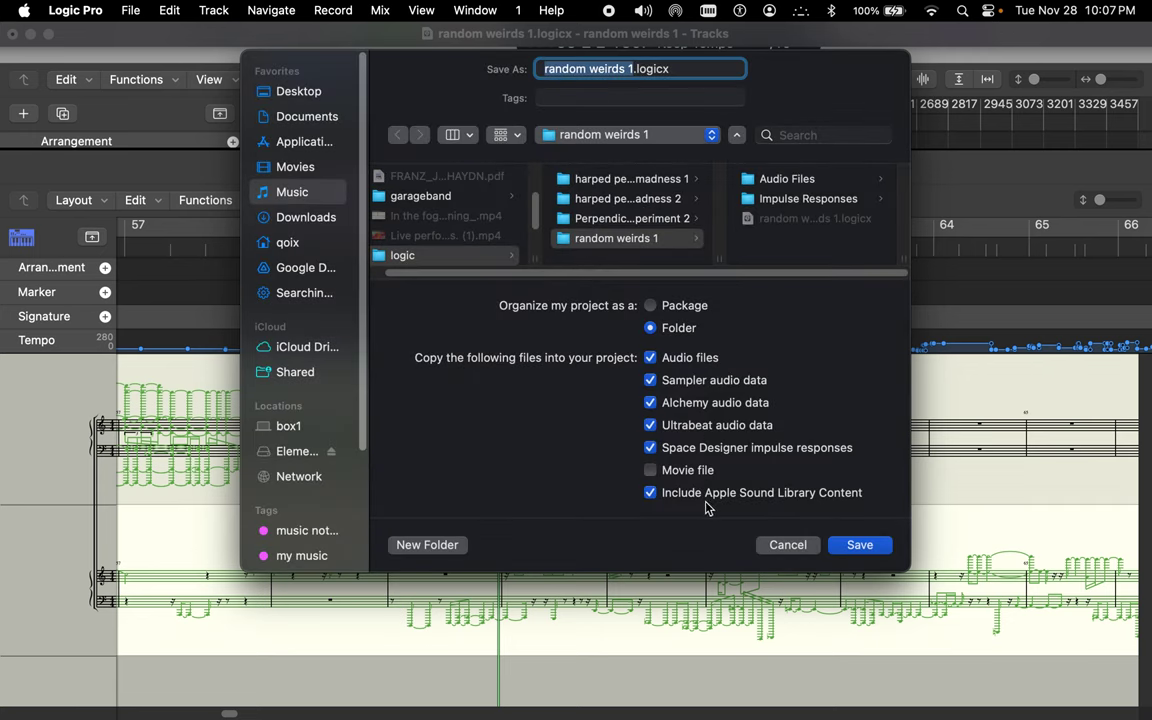
{"action": "left_click", "coordinate": [643, 240]}
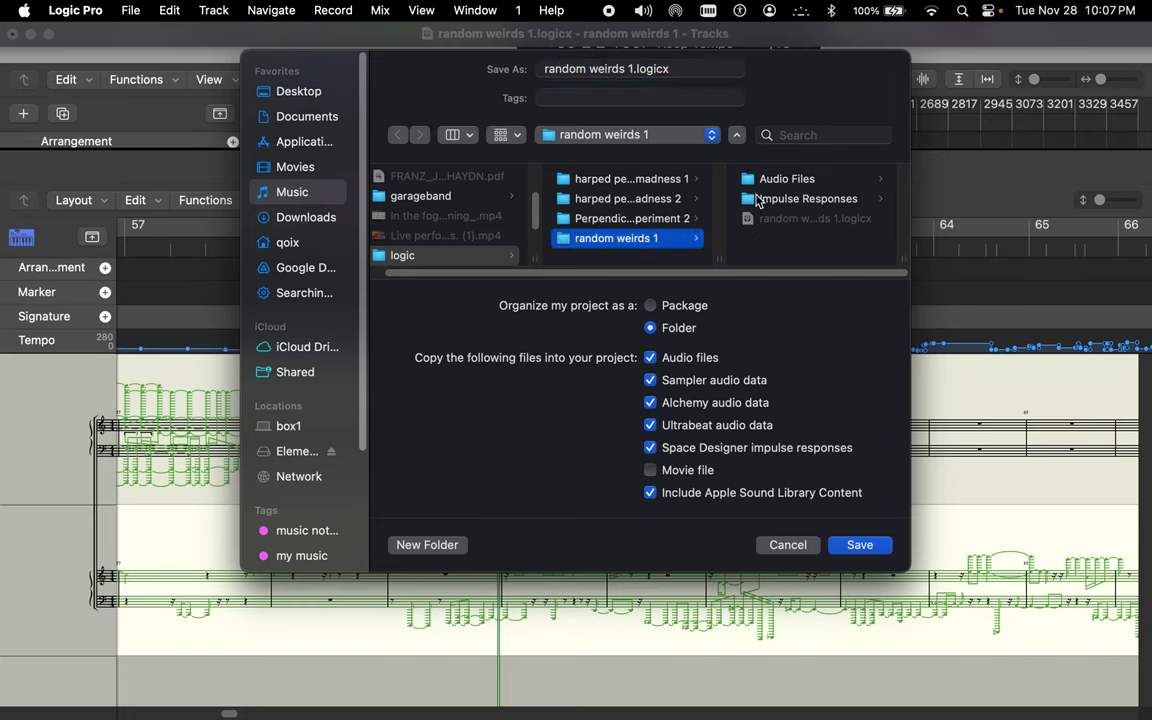
{"action": "left_click", "coordinate": [789, 545]}
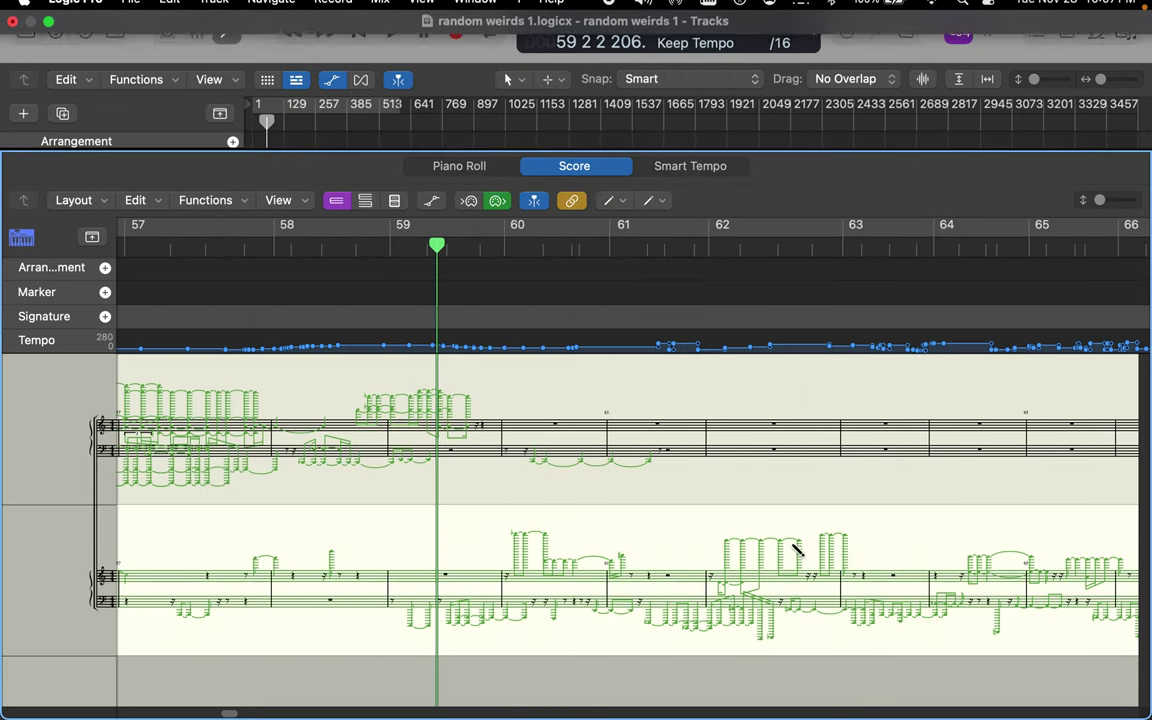
- Save the random weirds 1 project under its existing name
{"action": "left_click", "coordinate": [131, 11]}
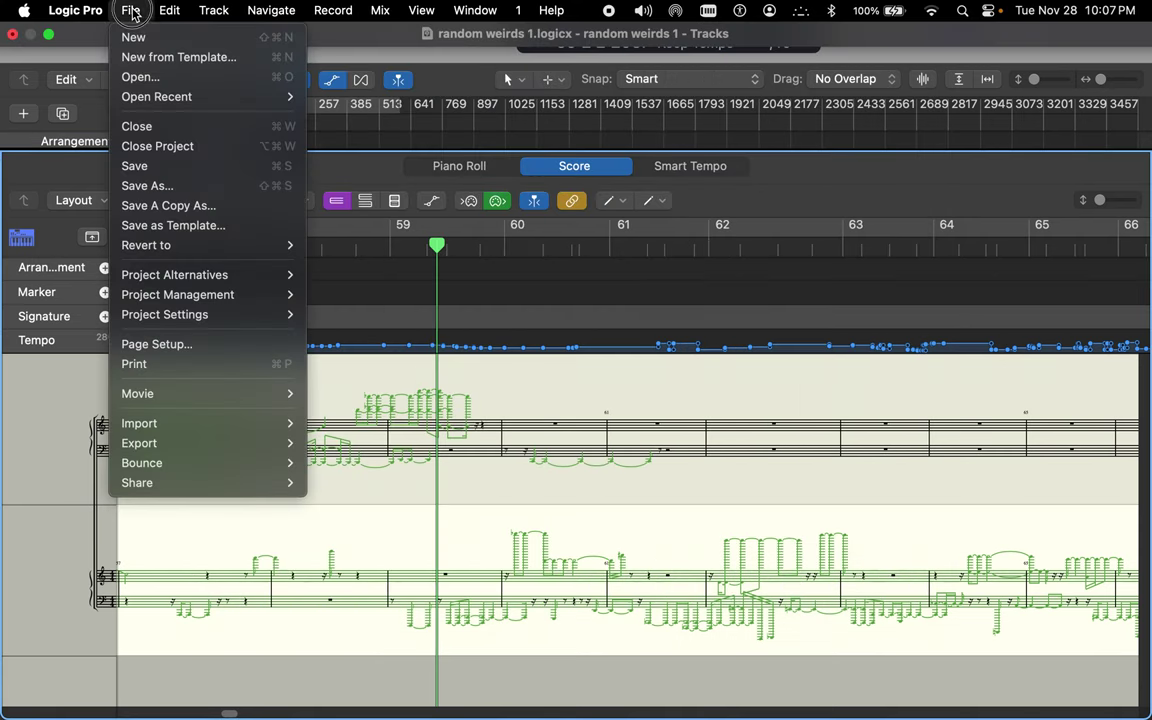
{"action": "left_click", "coordinate": [136, 165]}
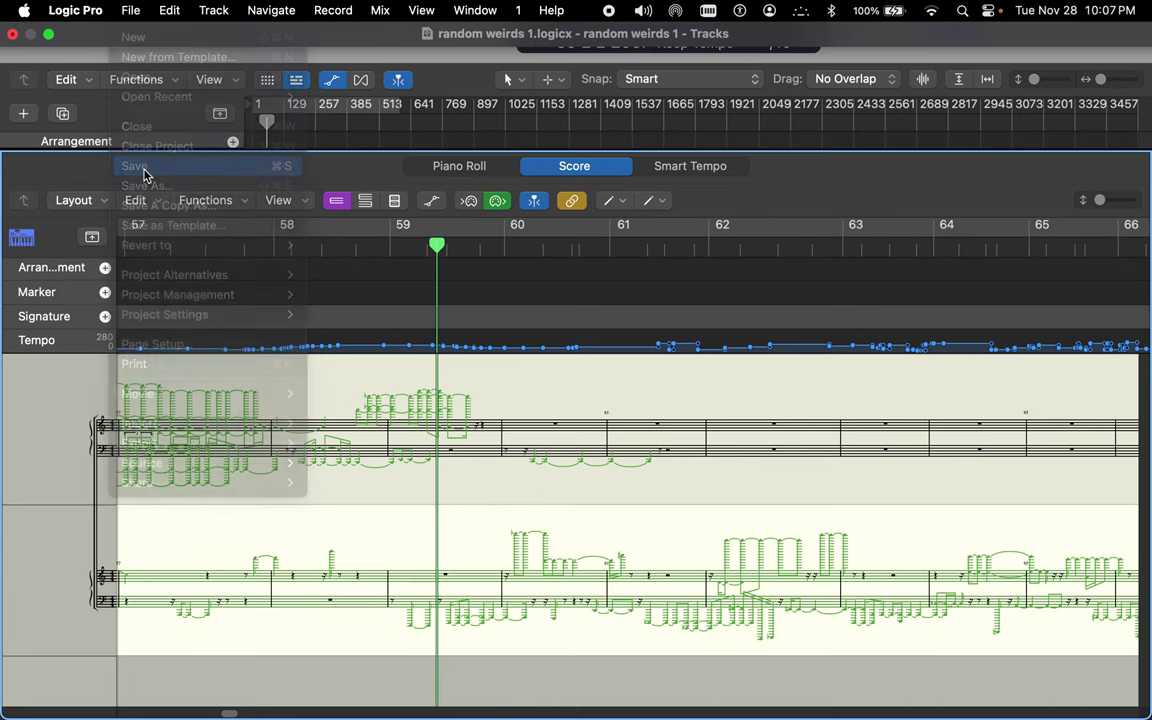
{"action": "mouse_move", "coordinate": [135, 5]}
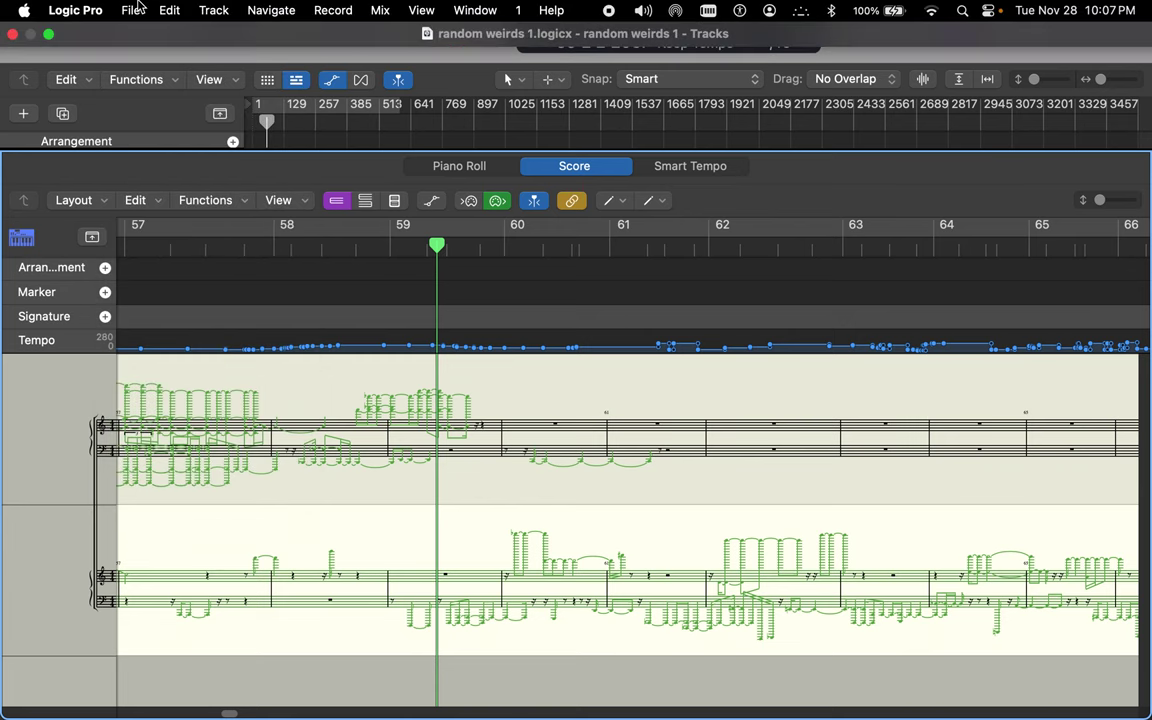